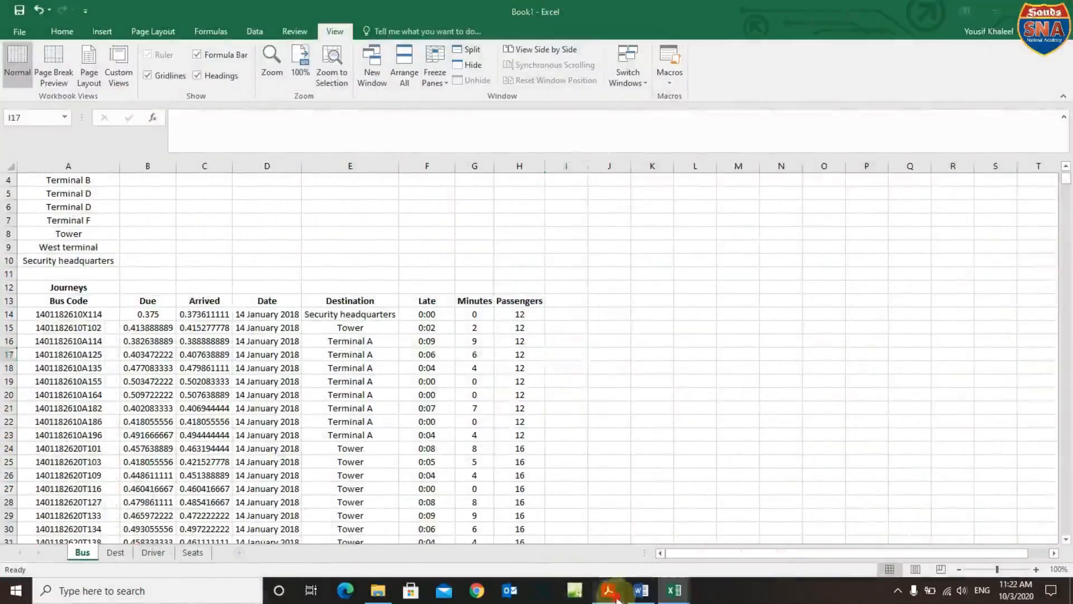
Switch to the exam paper in Acrobat Reader, read question 4 about the Mean delay column, and return to the Book1 workbook.
key("alt+Tab")
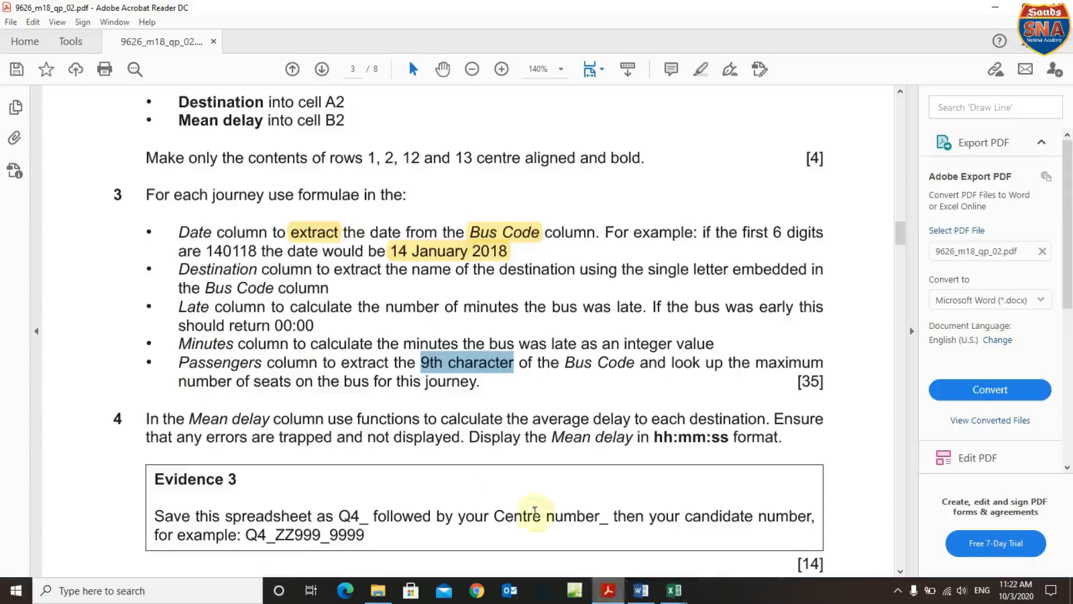
scroll(338, 433, "down", 2)
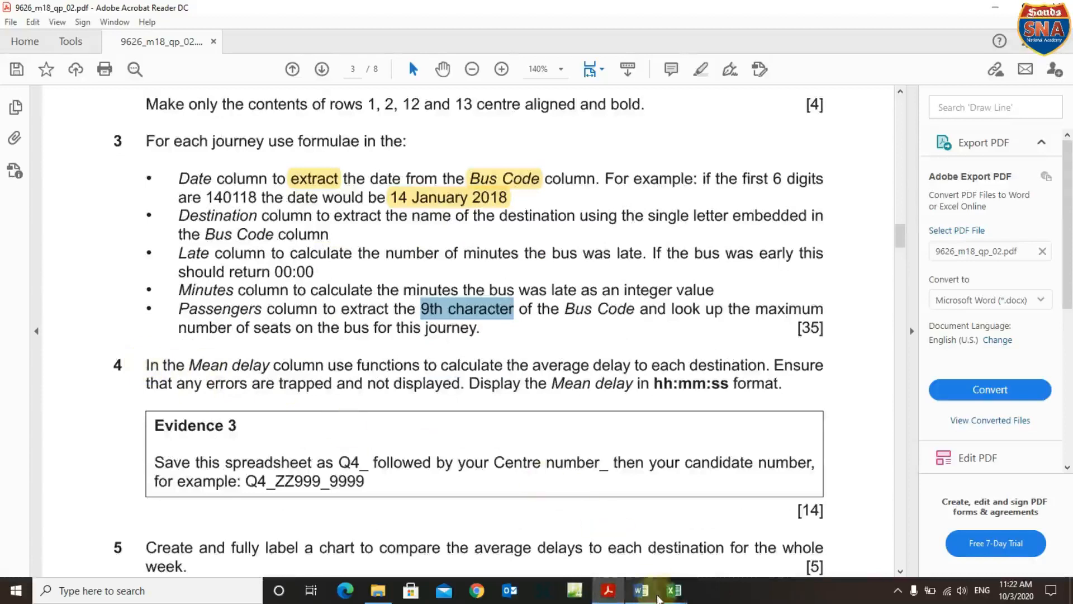
mouse_move(671, 590)
left_click(385, 558)
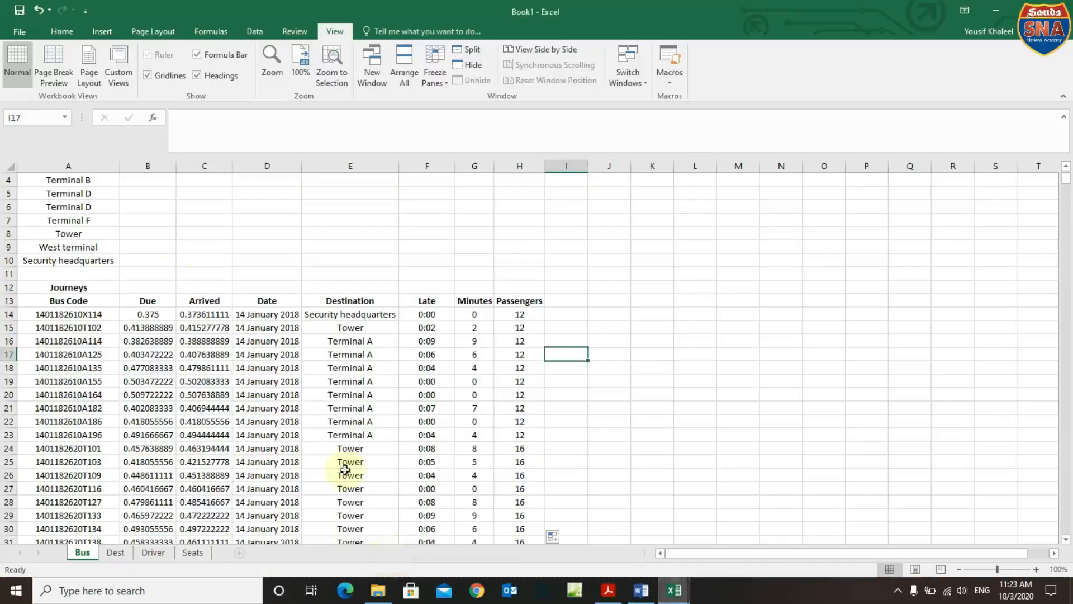
scroll(100, 268, "up", 1)
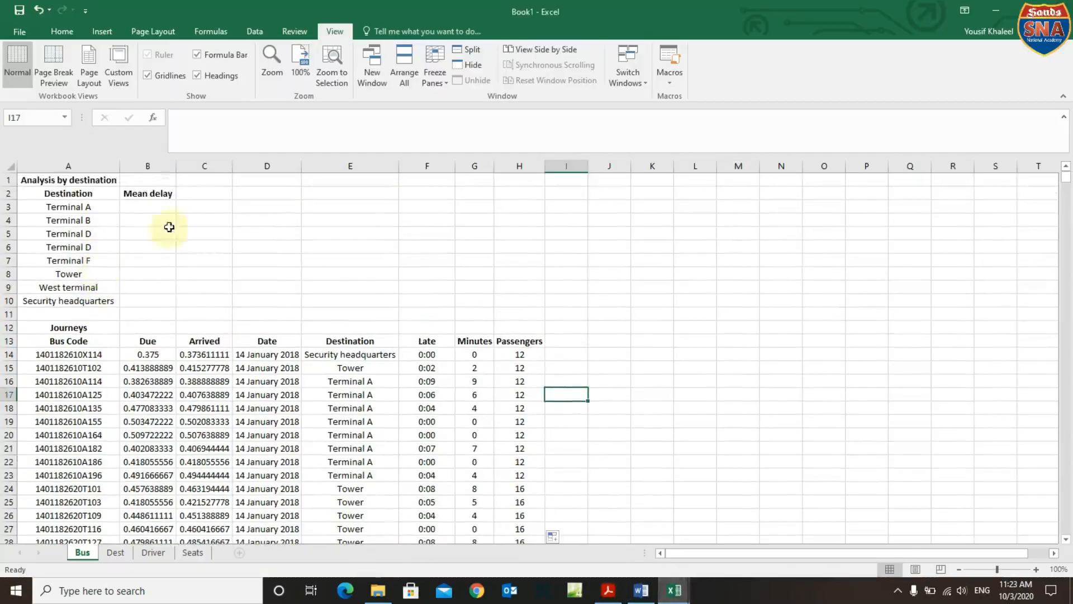
left_click(164, 194)
double_click(164, 194)
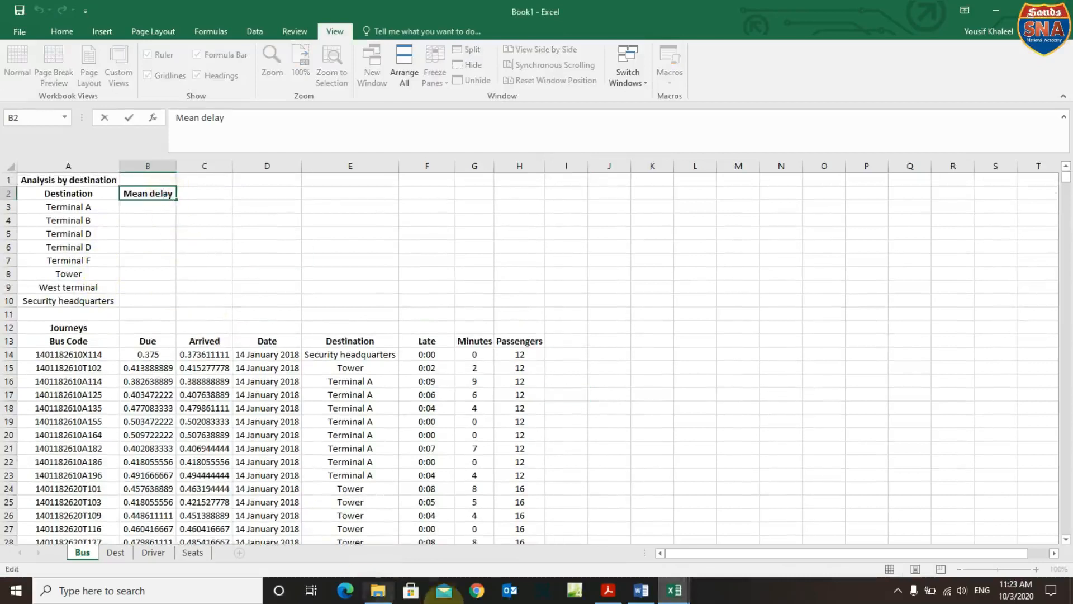
left_click(604, 592)
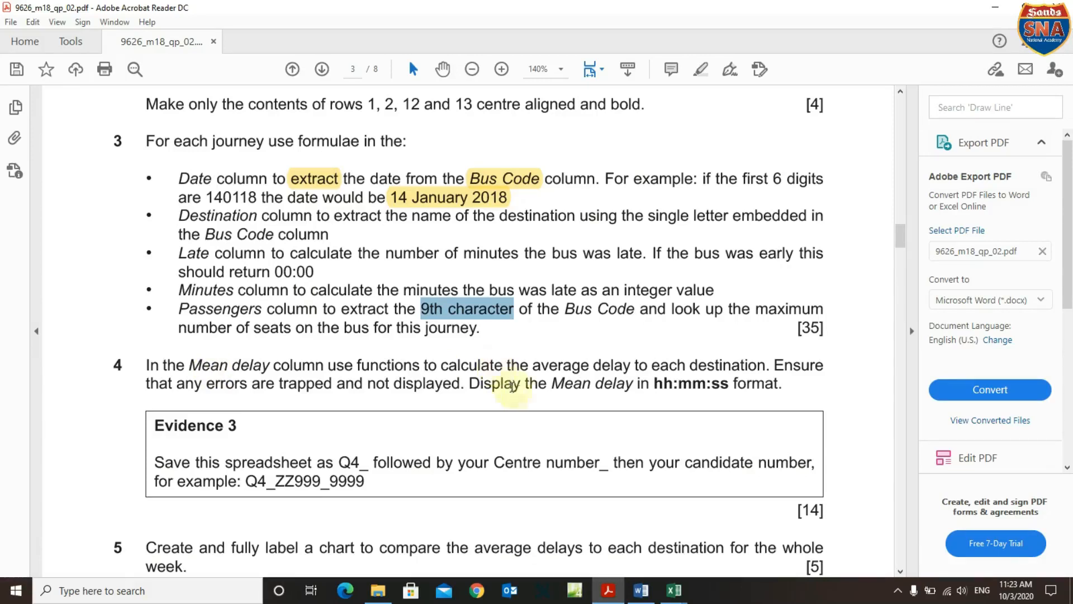
left_click(677, 593)
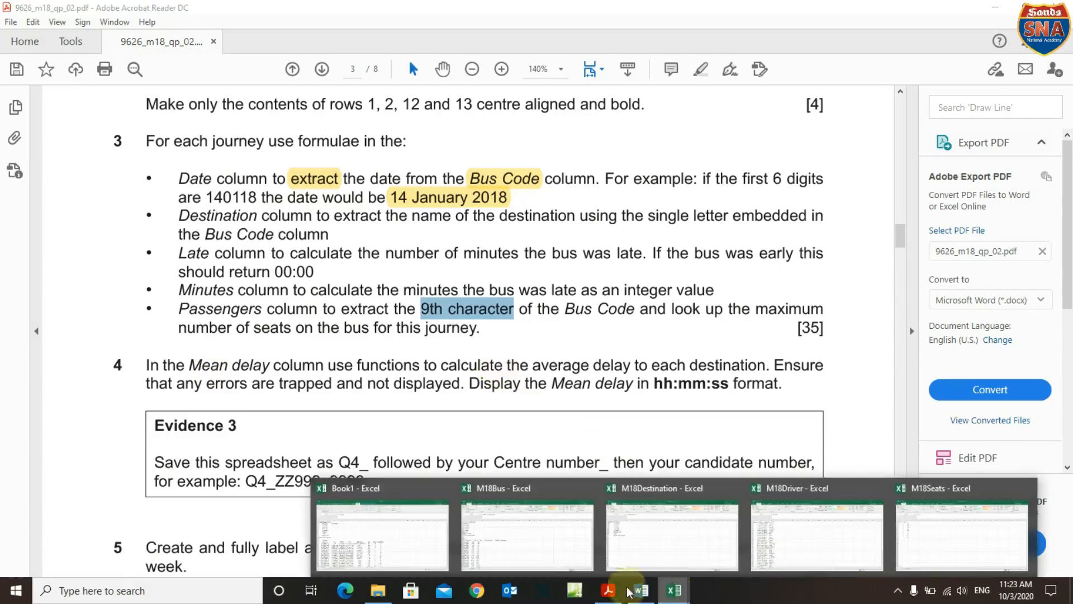
left_click(426, 554)
double_click(162, 193)
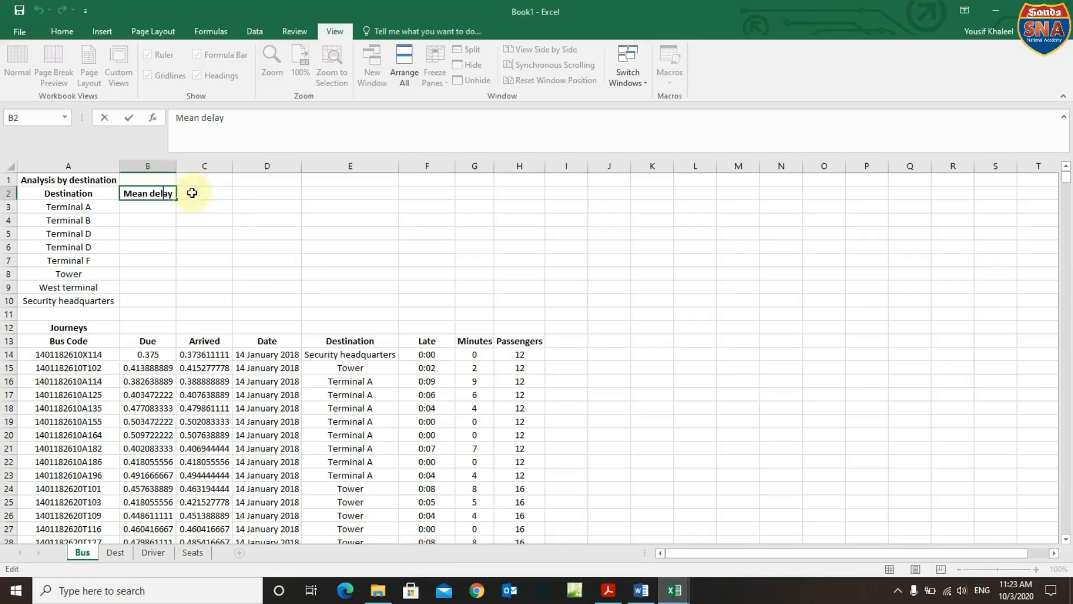
Start an AVERAGEIF function in cell B3 for the mean delay of Terminal A.
left_click(159, 204)
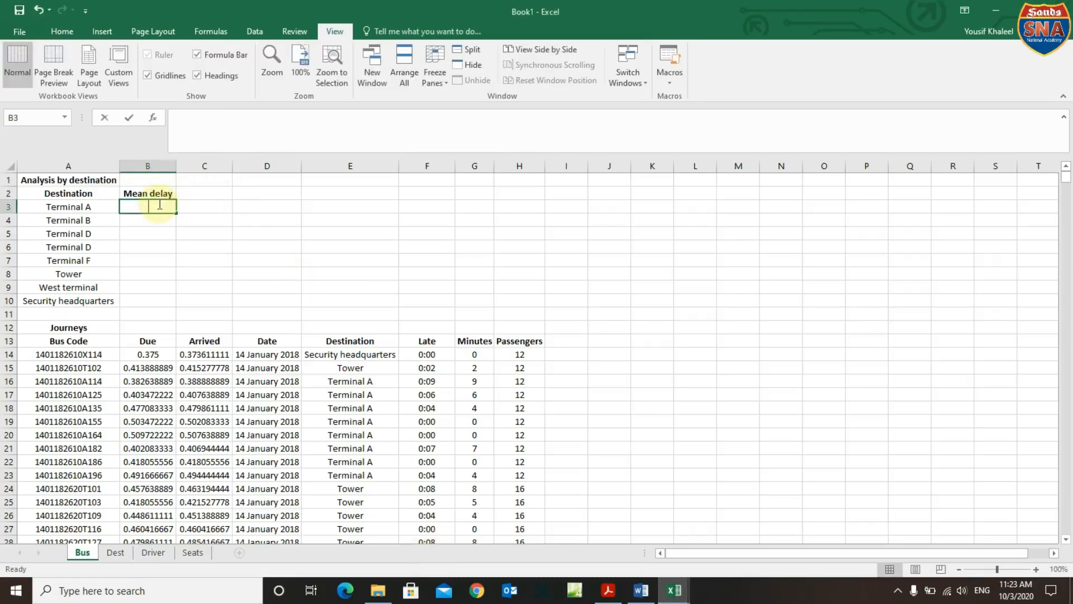
type("=")
key("BackSpace")
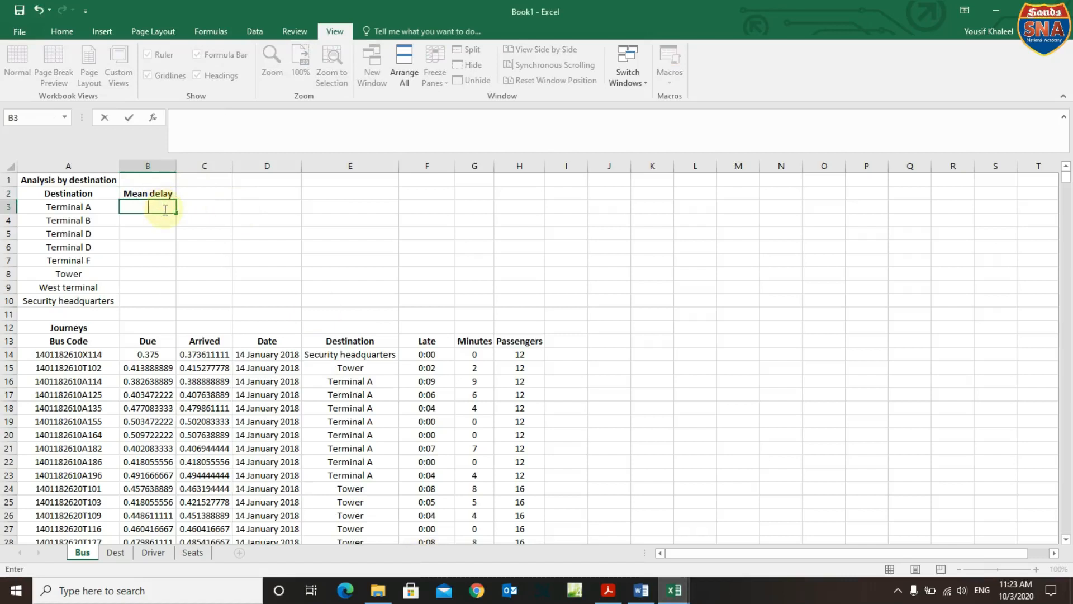
left_click(154, 118)
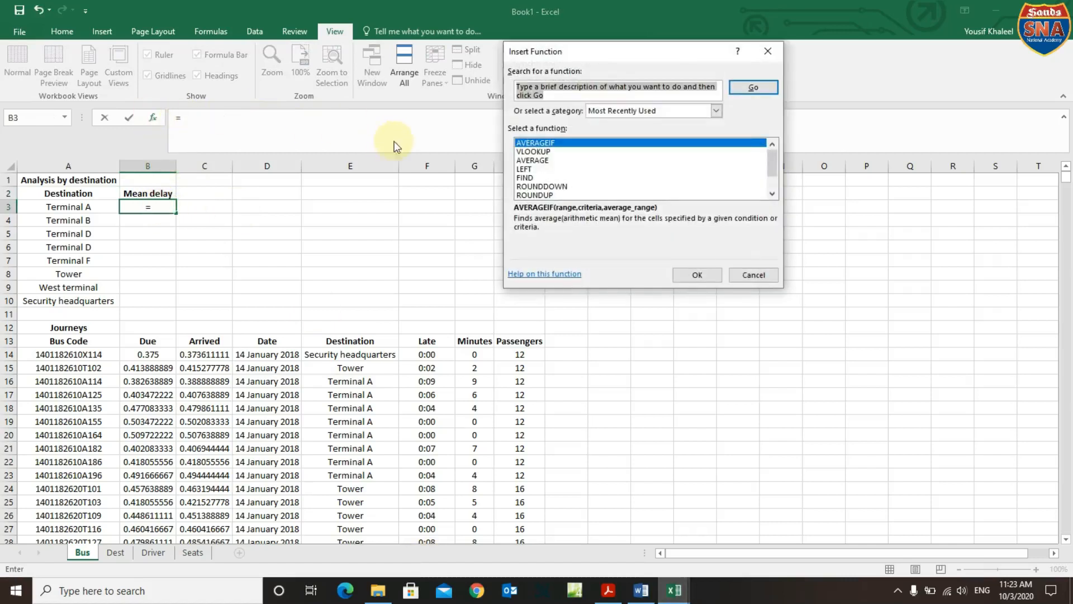
left_click(534, 152)
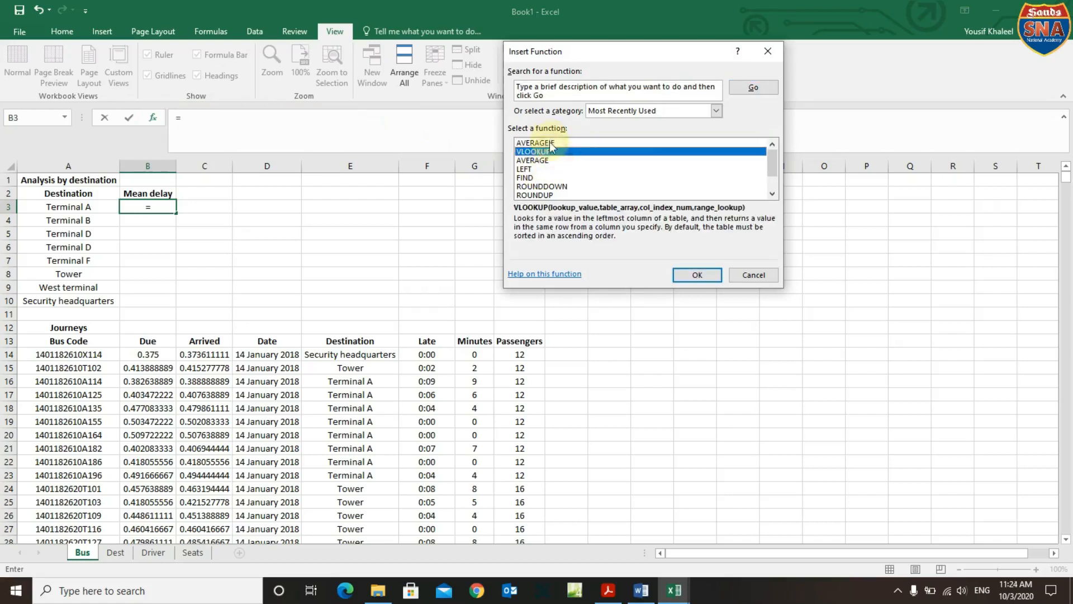
left_click(536, 143)
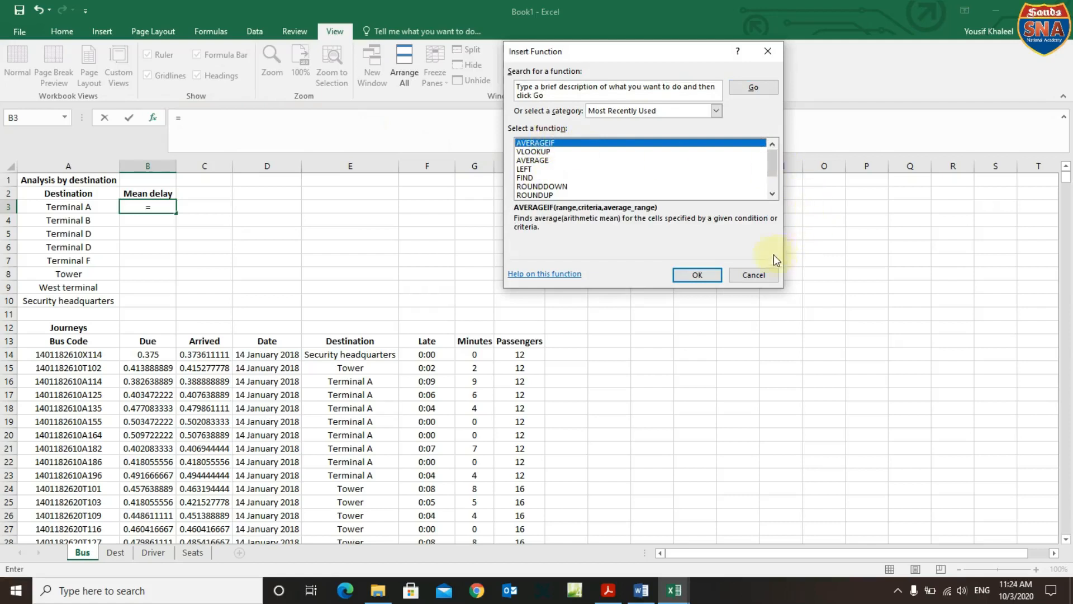
left_click(694, 275)
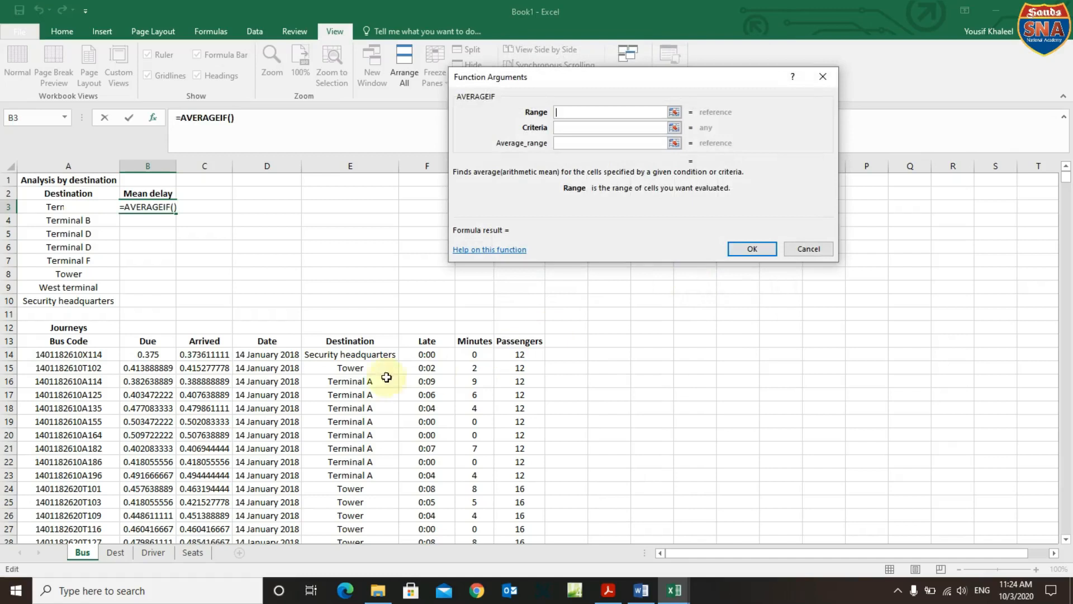
Set the AVERAGEIF range to the journey destinations as the absolute reference $E$14:$E$902 and the criteria to A3.
left_click_drag(350, 355, 340, 511)
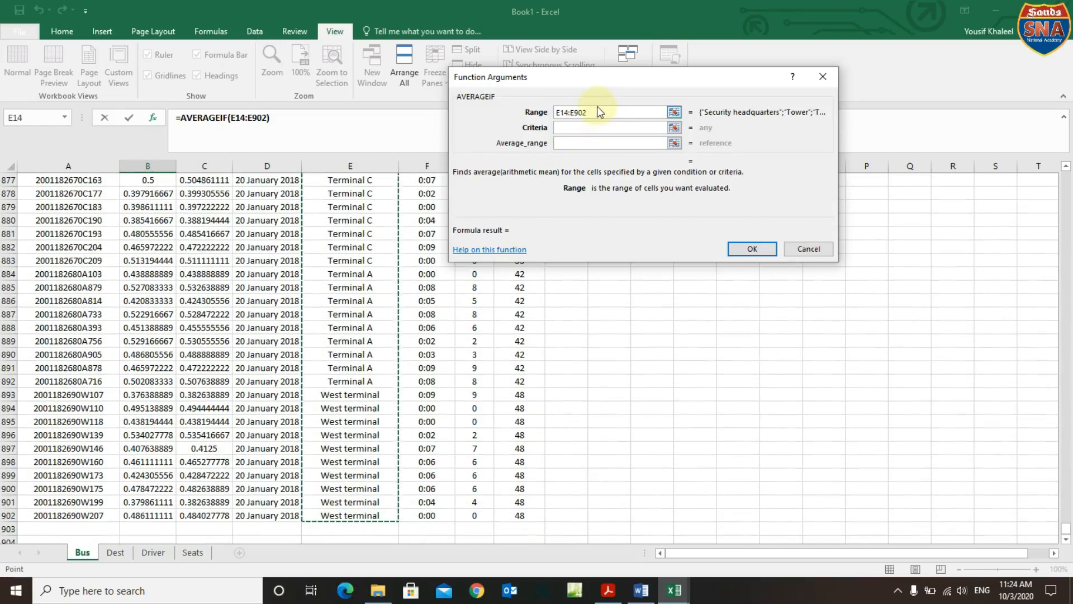
left_click_drag(602, 112, 538, 112)
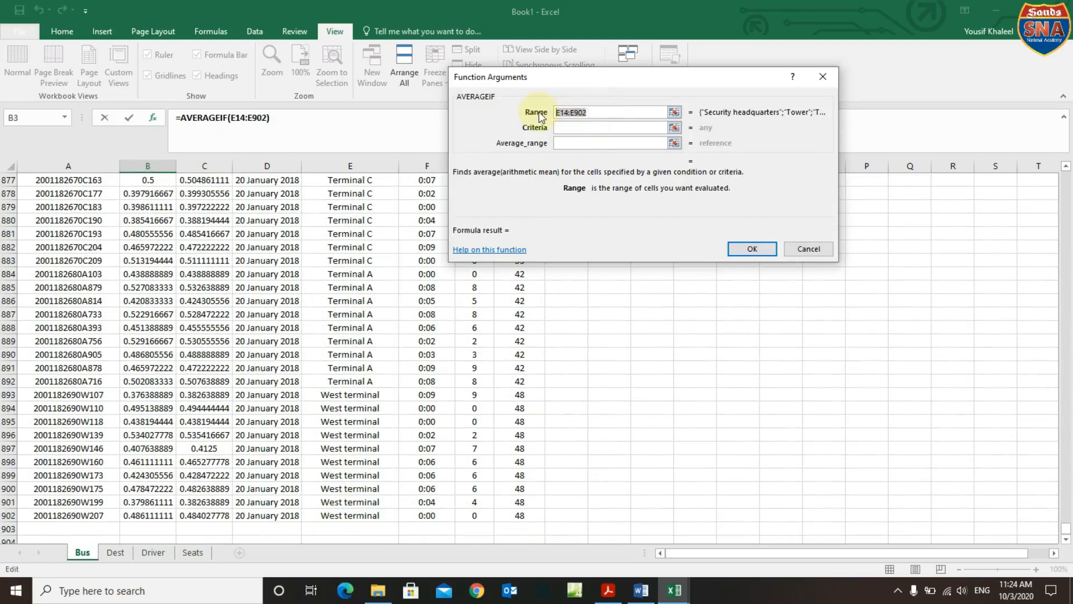
key("F4")
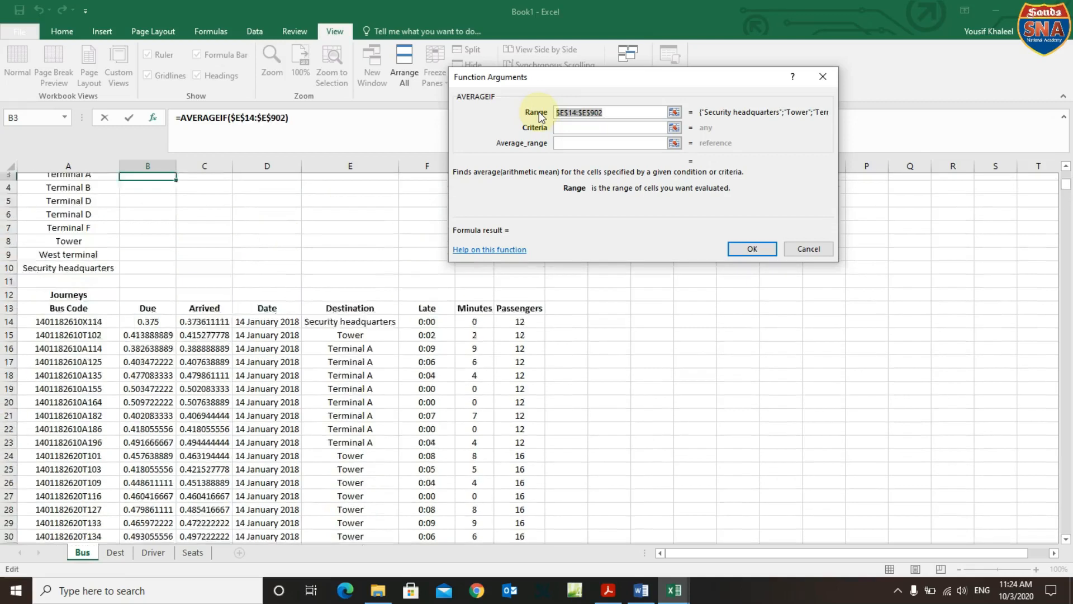
left_click(594, 125)
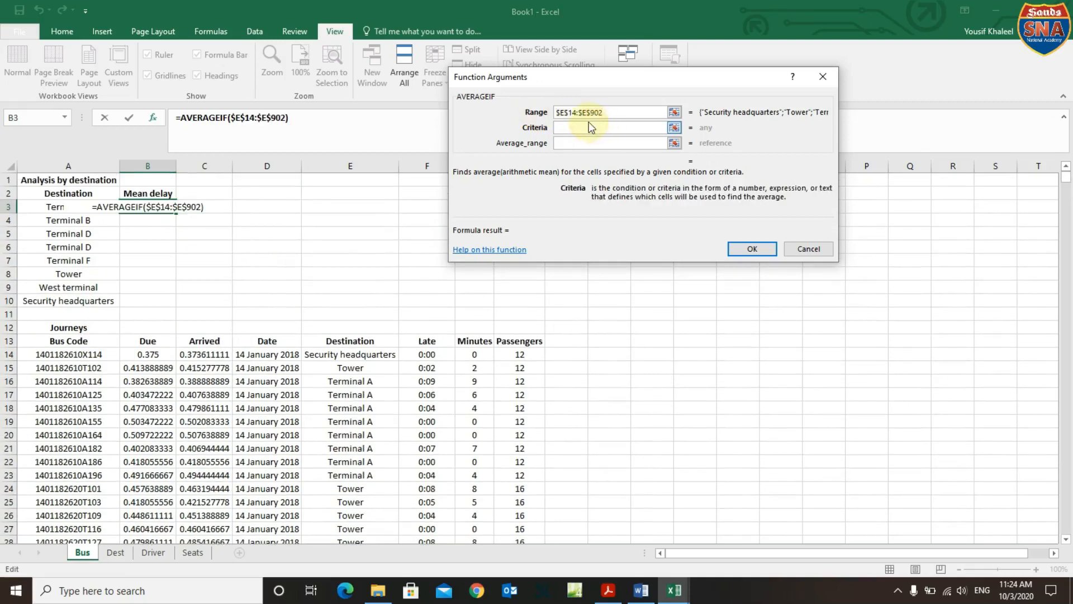
left_click(59, 210)
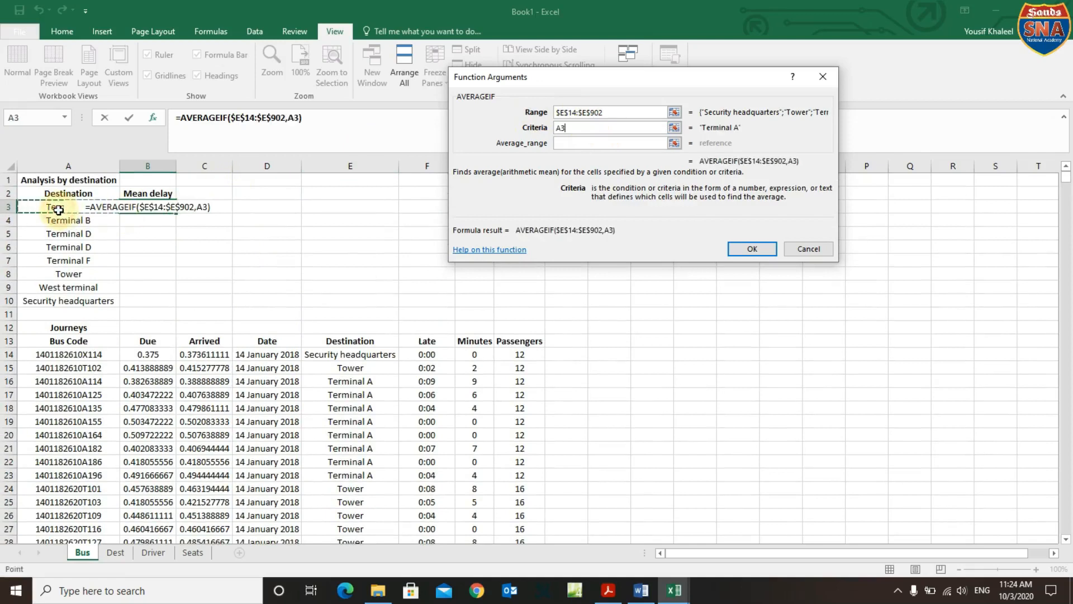
Set the average range to the Late column as the absolute reference $F$14:$F$902 and complete the AVERAGEIF formula.
left_click(580, 144)
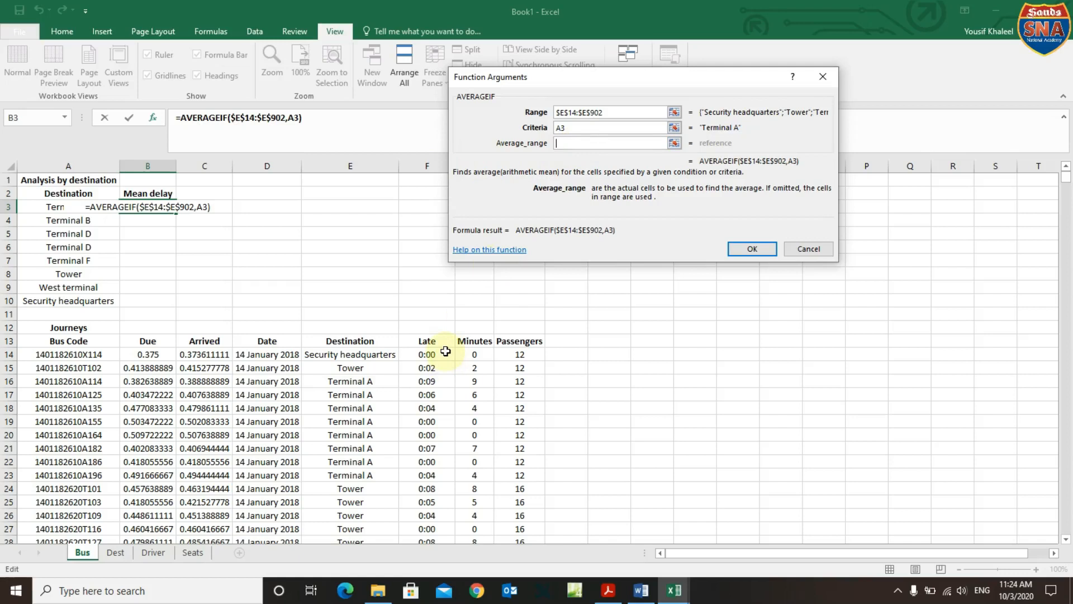
left_click_drag(446, 351, 443, 512)
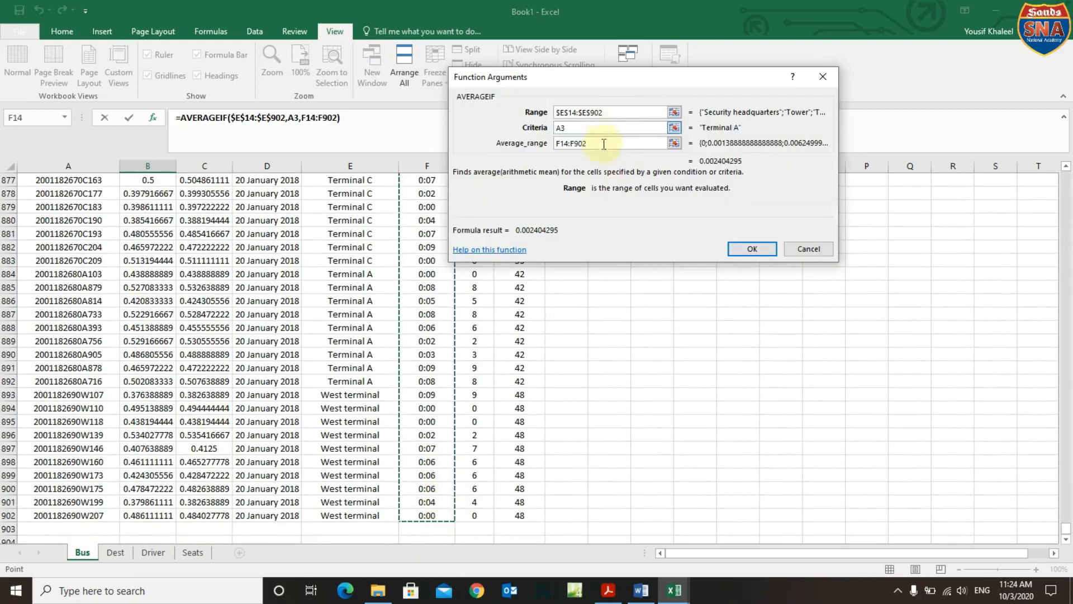
left_click(585, 146)
left_click_drag(585, 147, 543, 147)
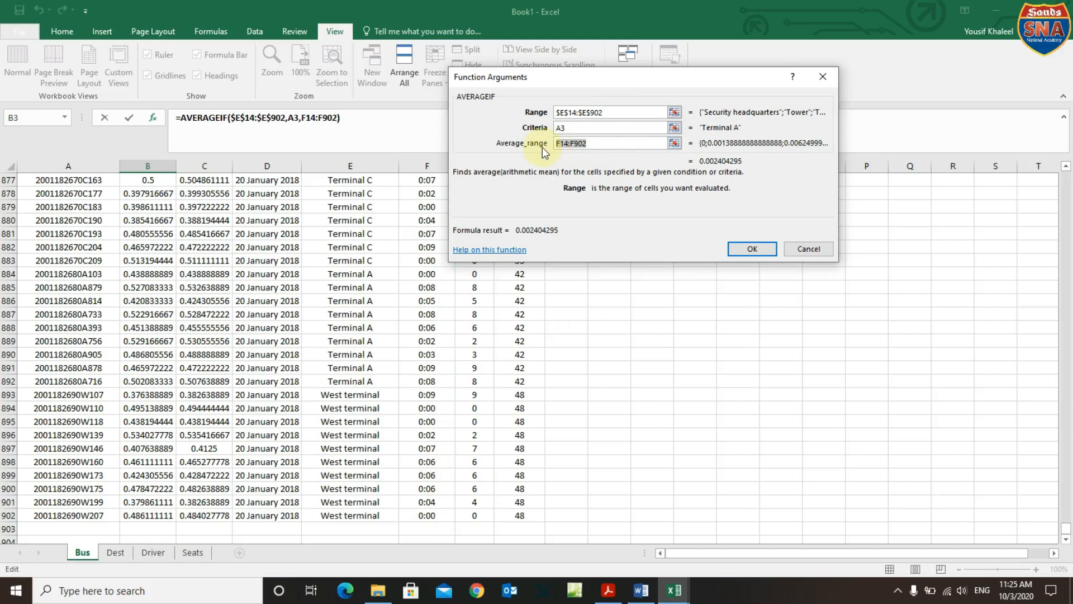
key("F4")
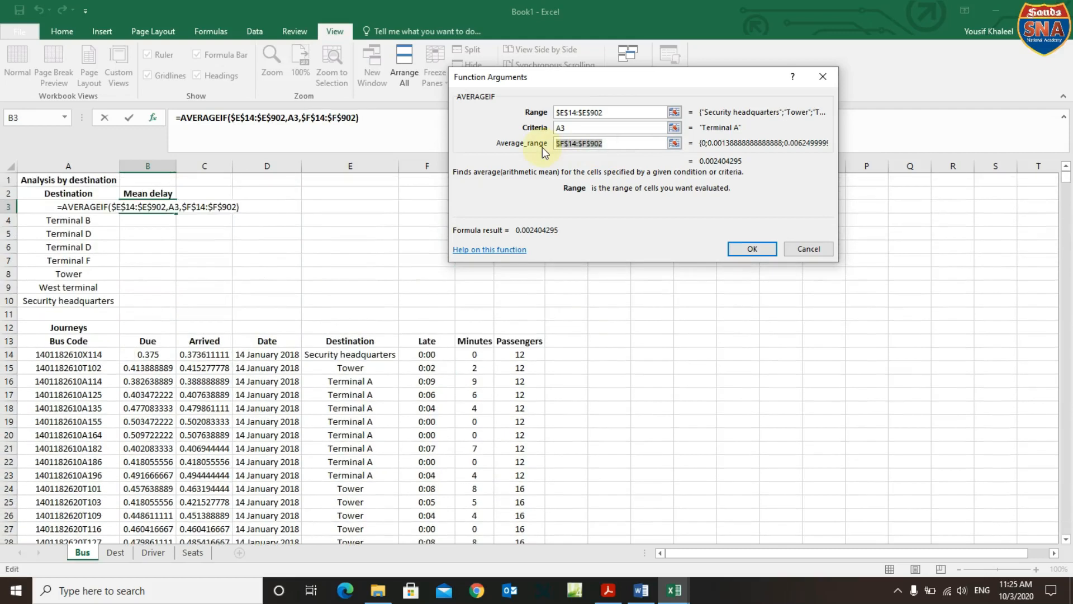
left_click(747, 249)
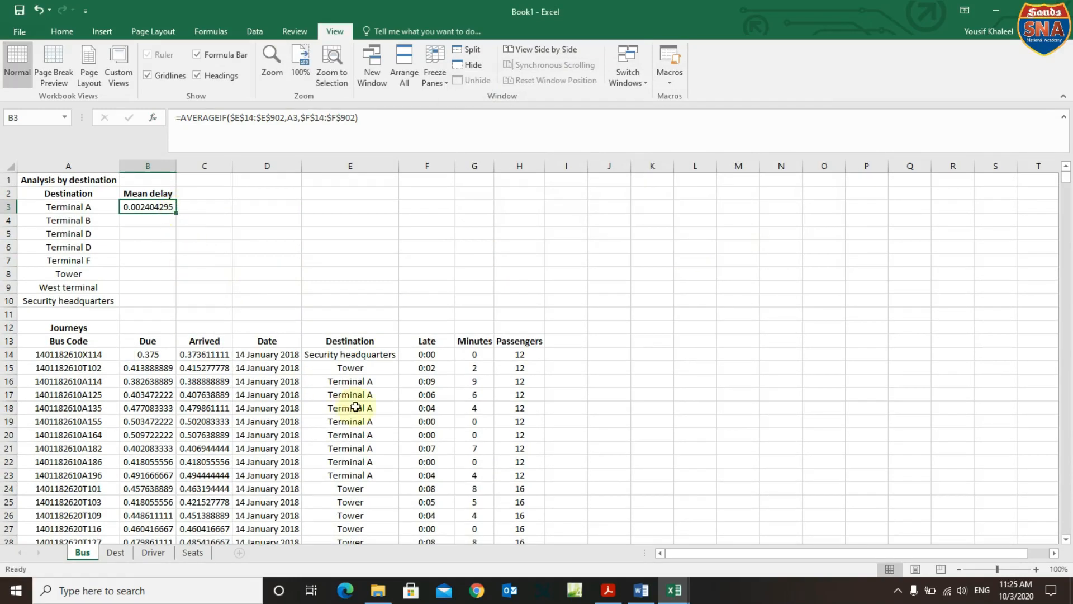
Switch to the exam paper in Acrobat Reader, check the display format required for Mean delay in question 4, and return to Book1.
left_click(608, 589)
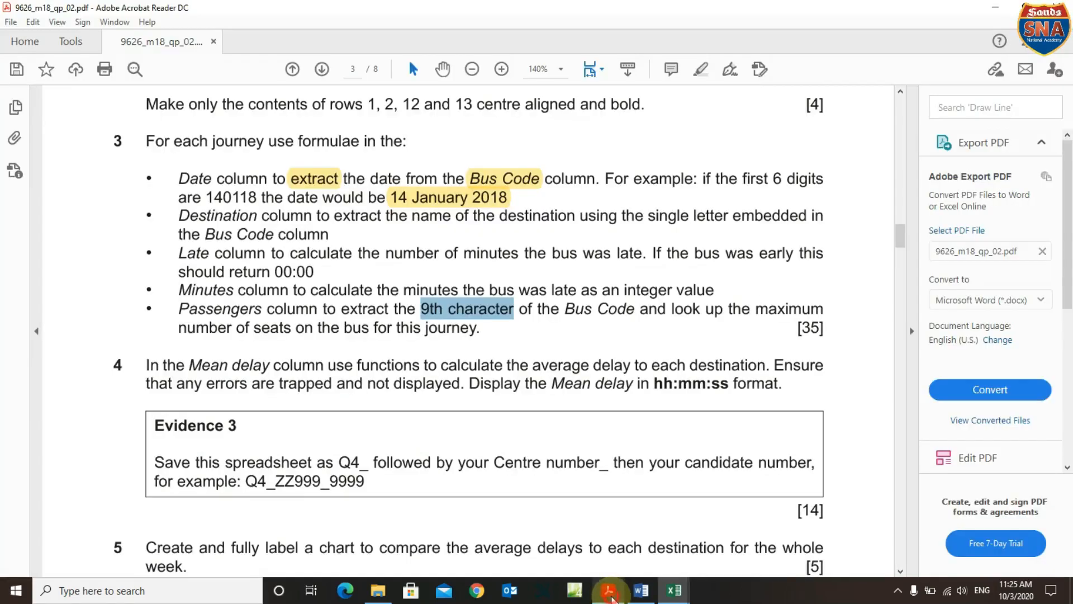
left_click_drag(654, 384, 726, 382)
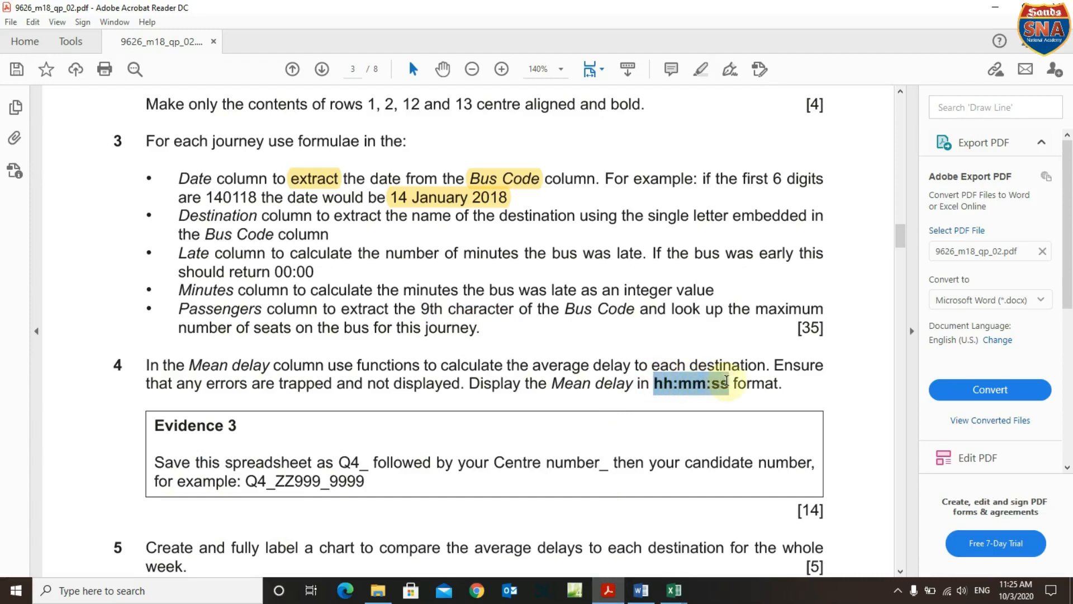
left_click_drag(726, 382, 726, 382)
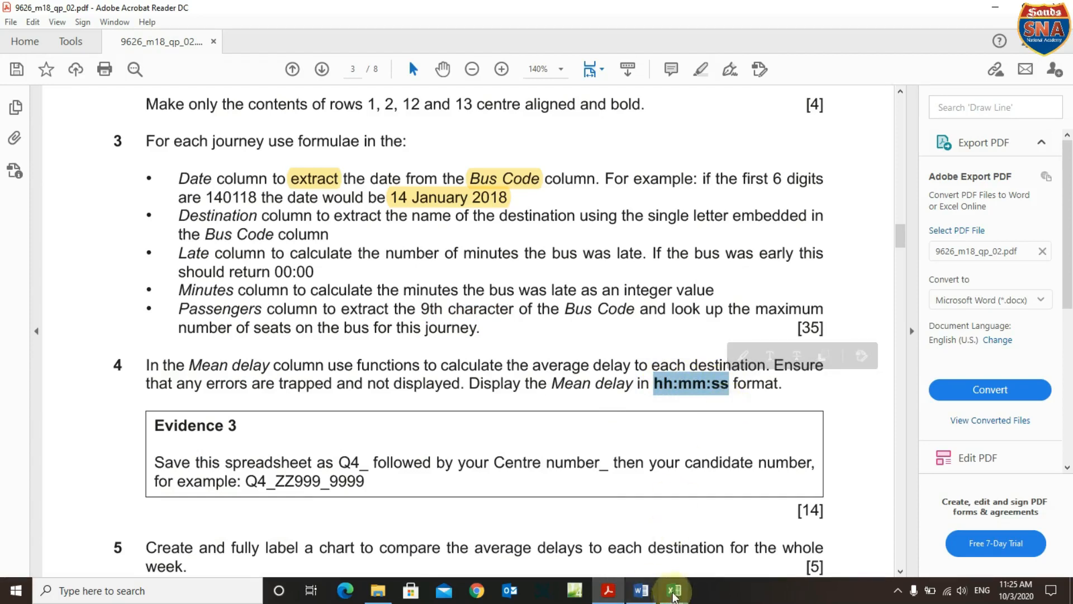
mouse_move(674, 590)
left_click(432, 556)
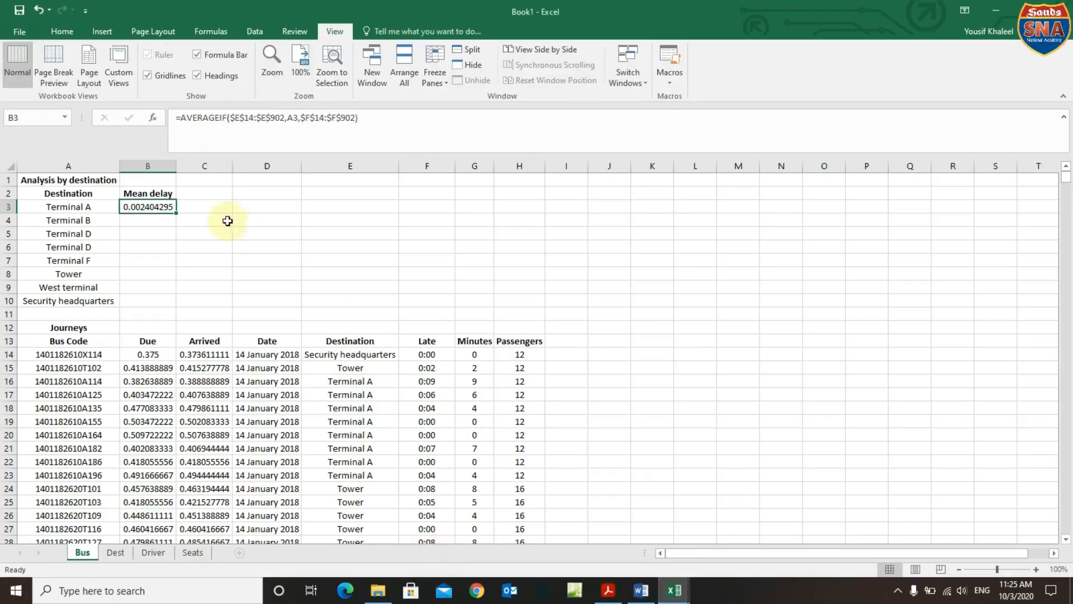
Give cell B3 the custom number format hh:mm:ss and fill its formula down the Mean delay column to B10.
right_click(156, 208)
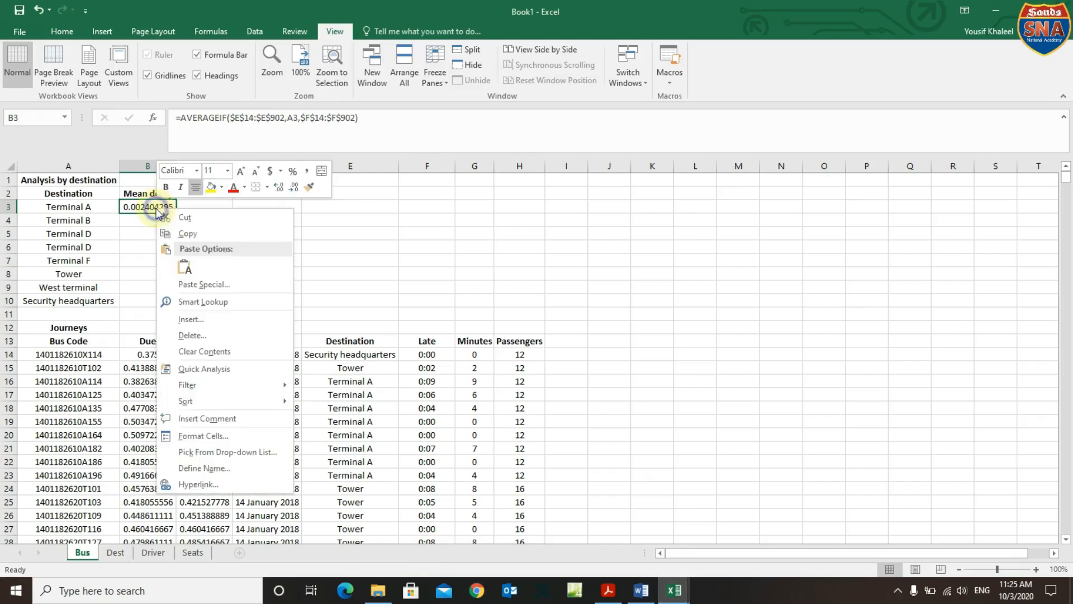
left_click(190, 436)
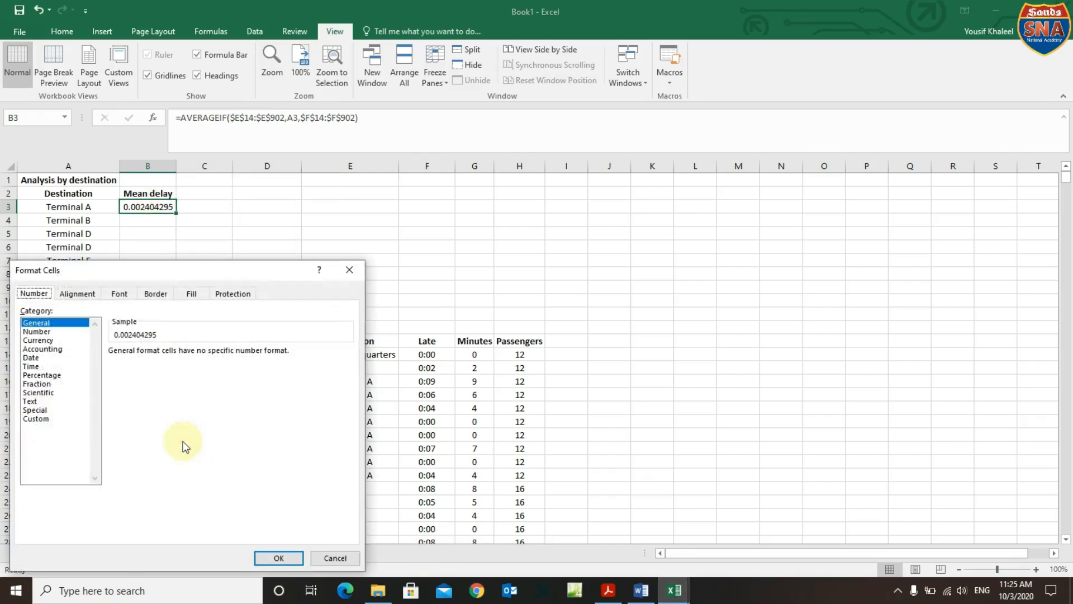
left_click(31, 367)
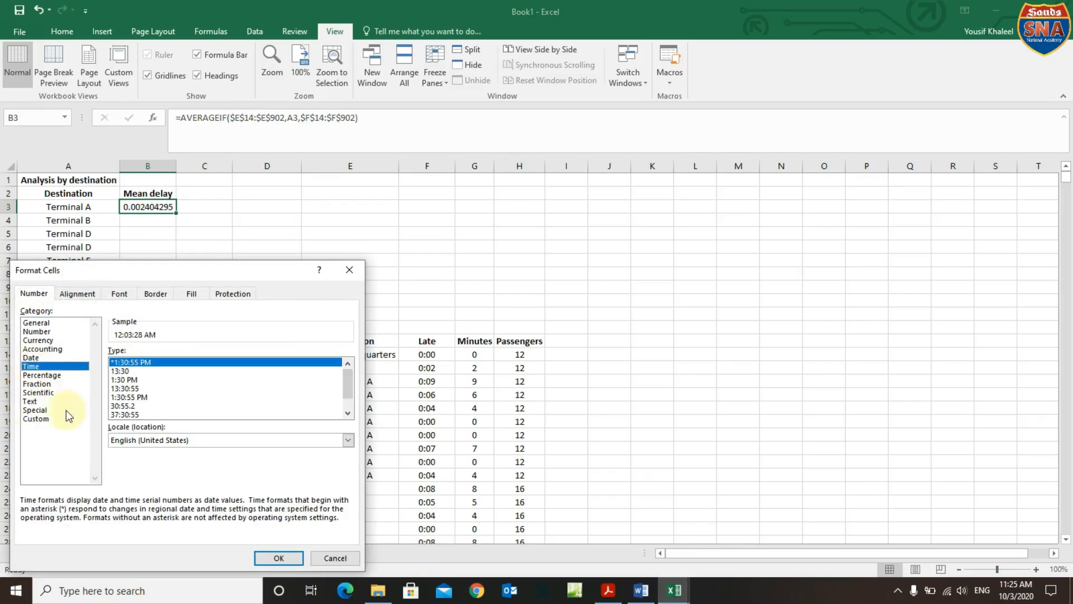
left_click(39, 419)
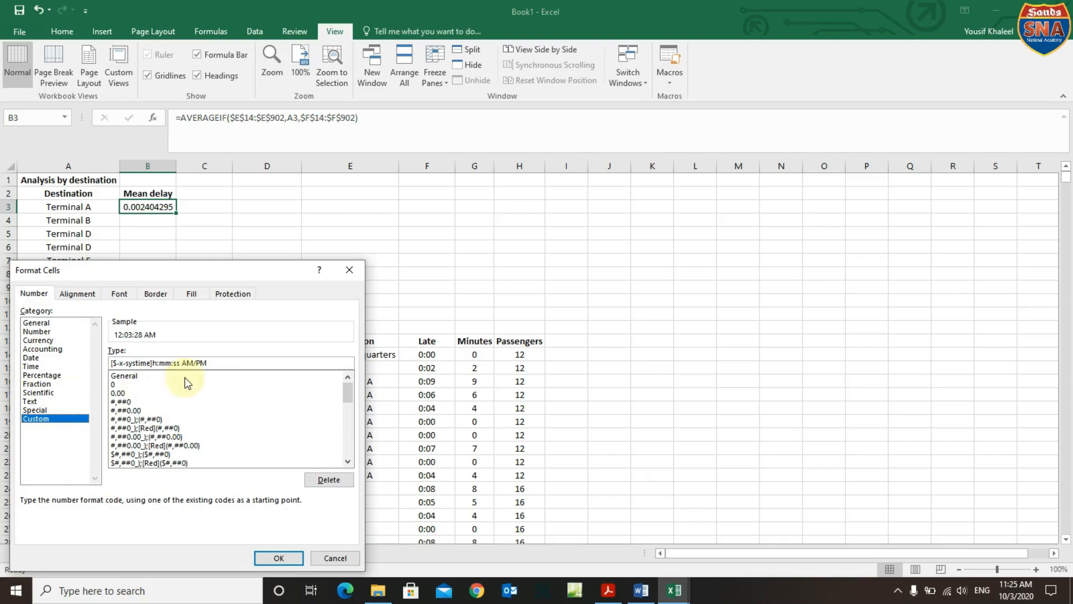
left_click(218, 364)
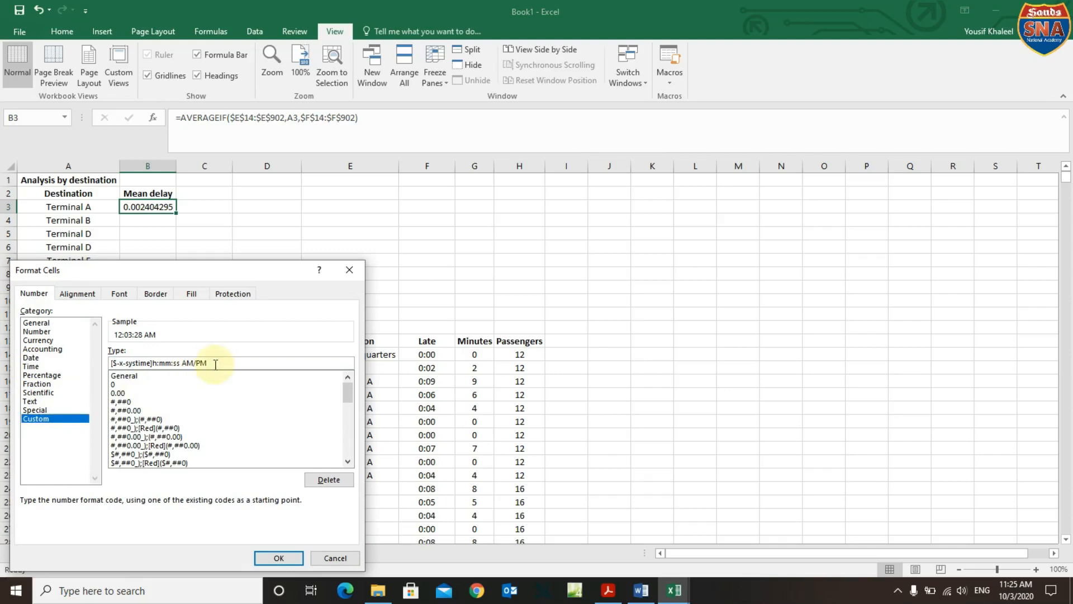
left_click_drag(215, 365, 86, 364)
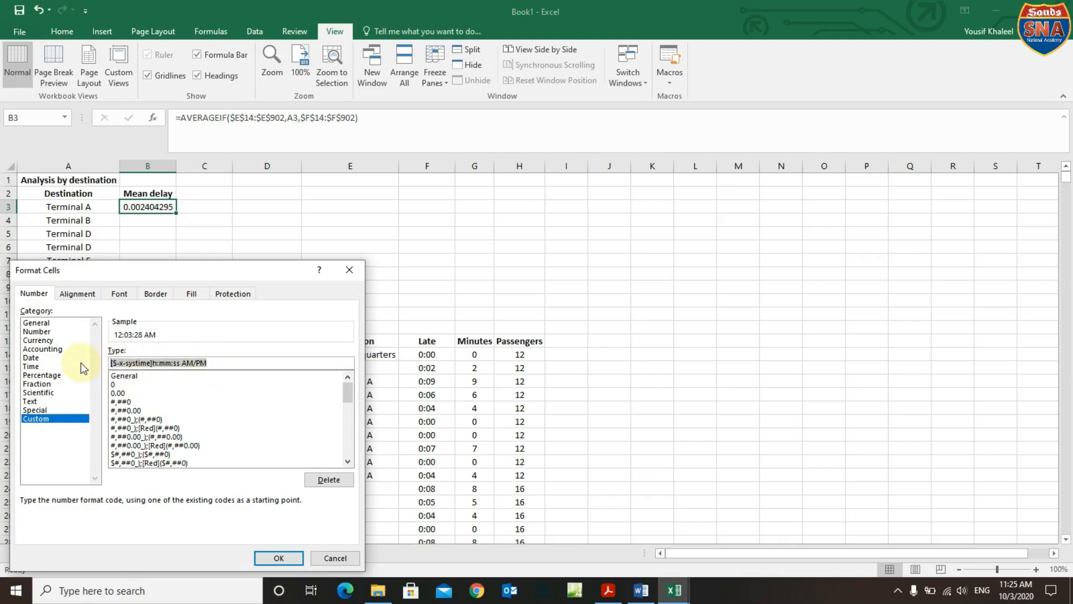
type("hh:mm:ss")
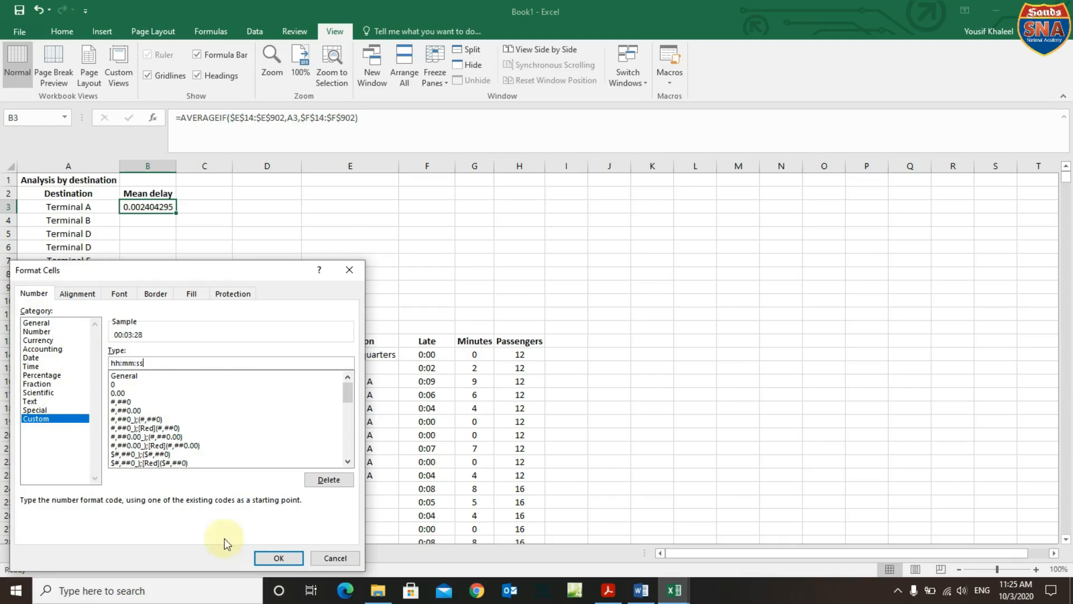
left_click(279, 558)
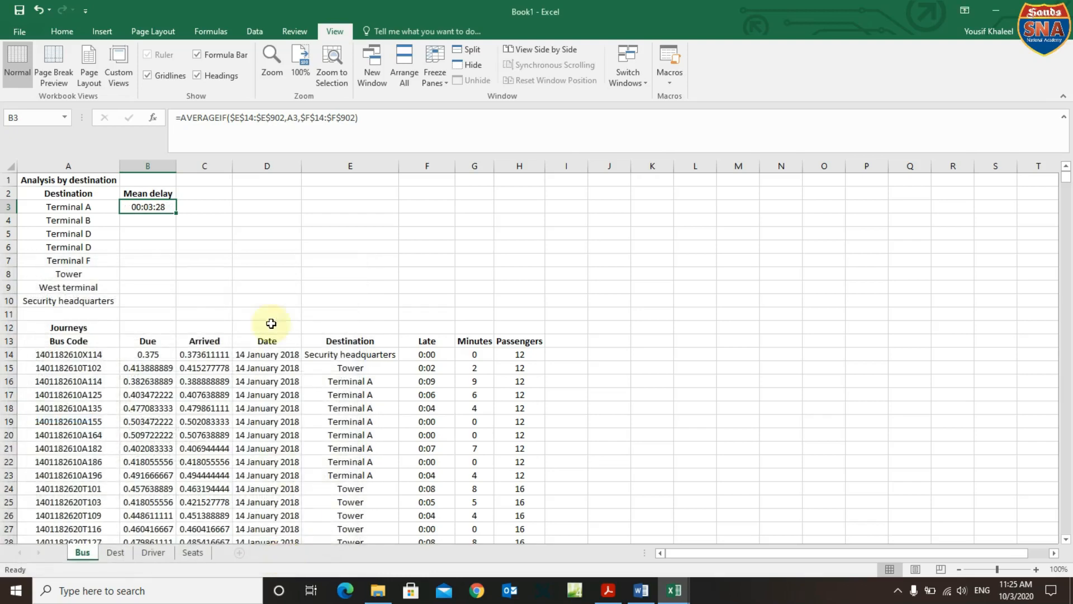
double_click(176, 213)
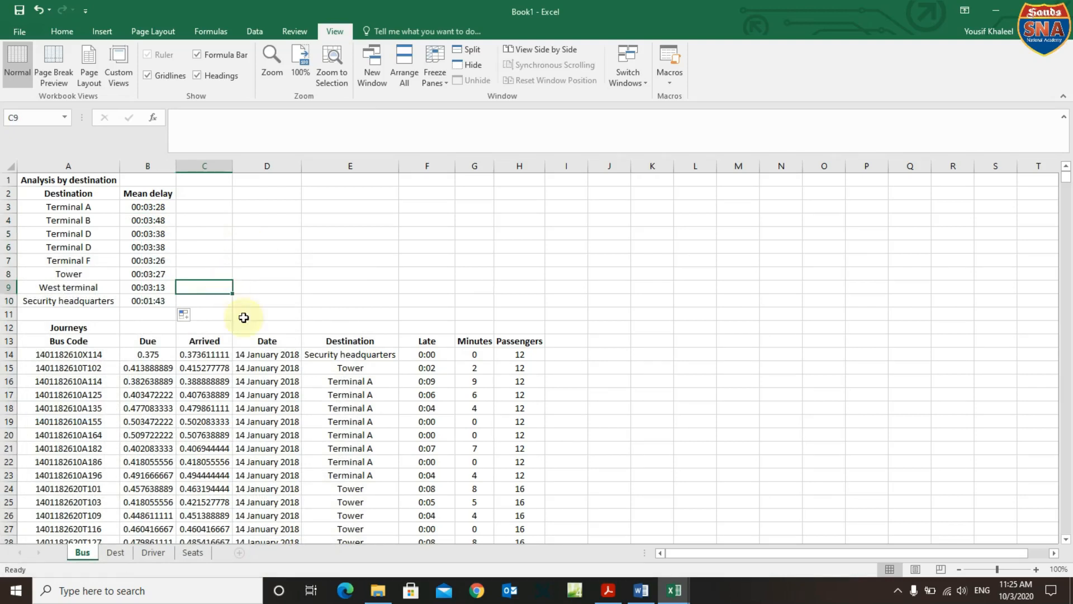
Switch to the exam paper in Acrobat Reader, check question 4's error-trapping requirement, and return to Book1 in Excel.
left_click(608, 590)
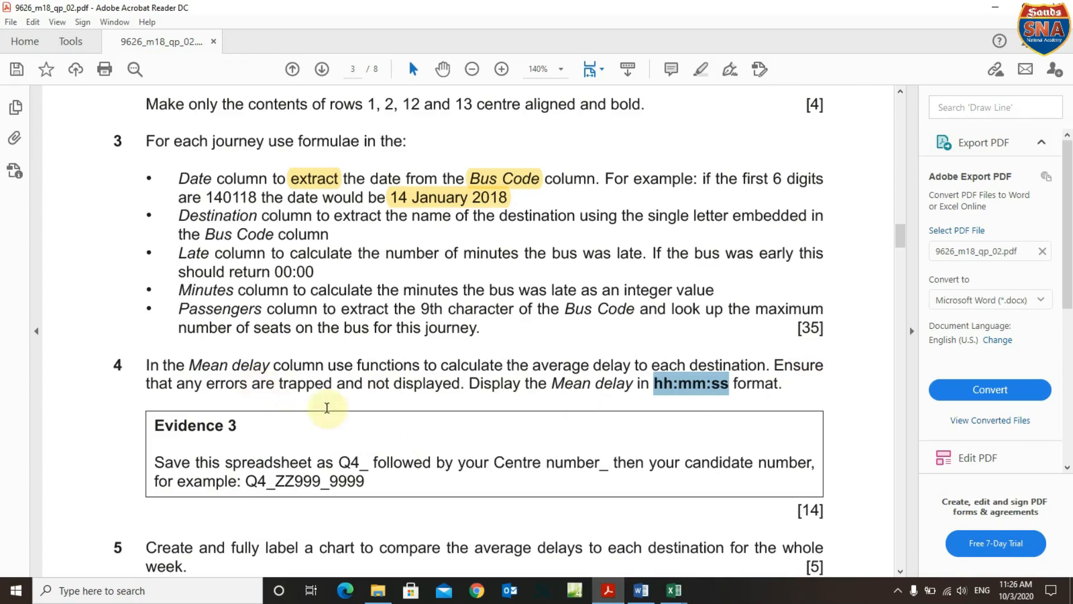
mouse_move(656, 594)
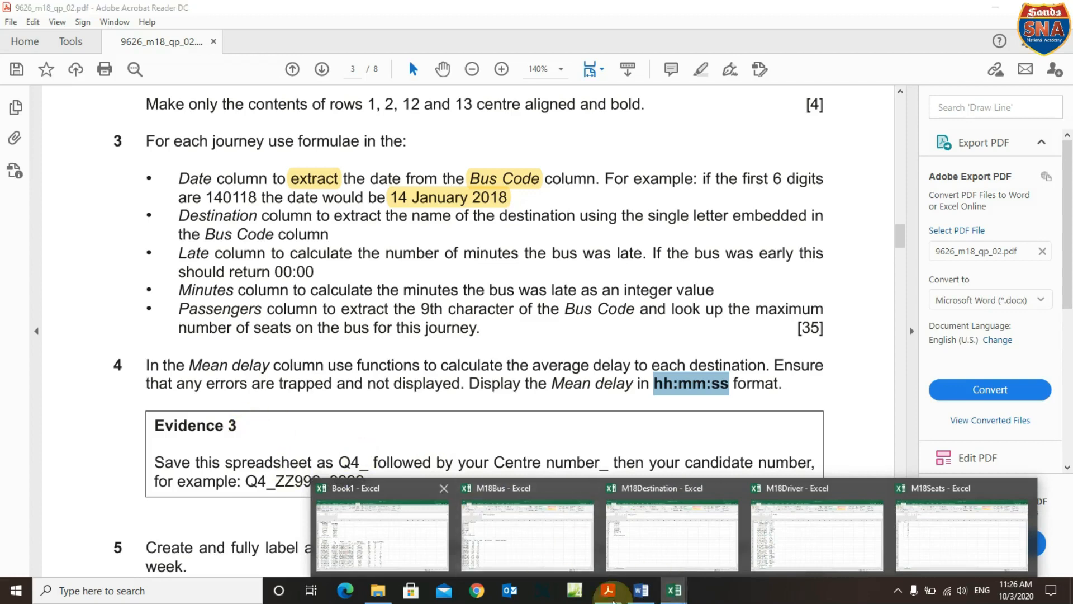
left_click(384, 537)
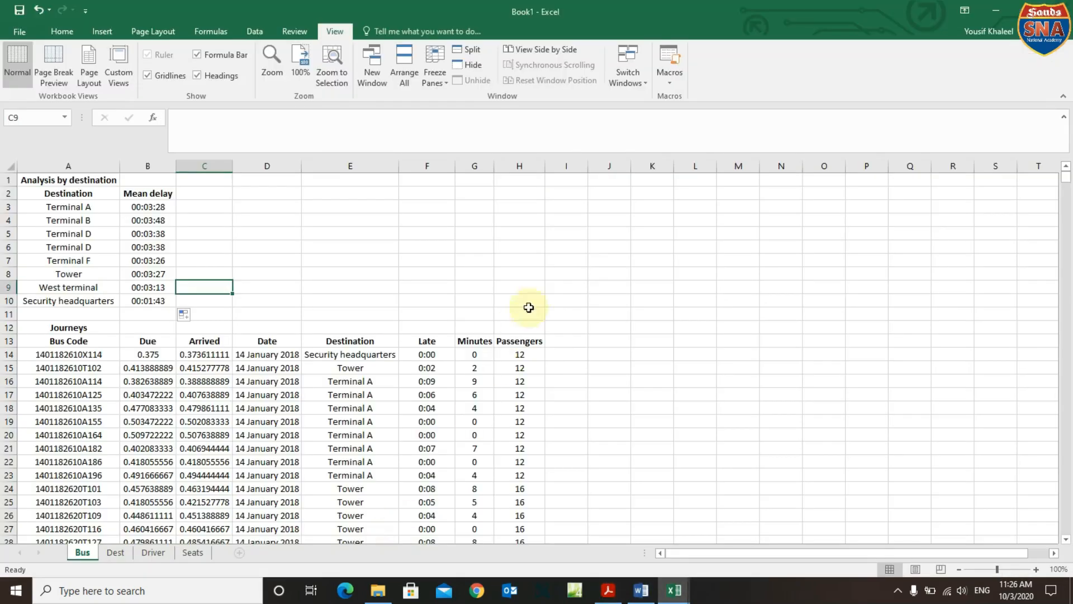
Enter the test values 6 in cell I6 and 0 in cell J6.
left_click(575, 249)
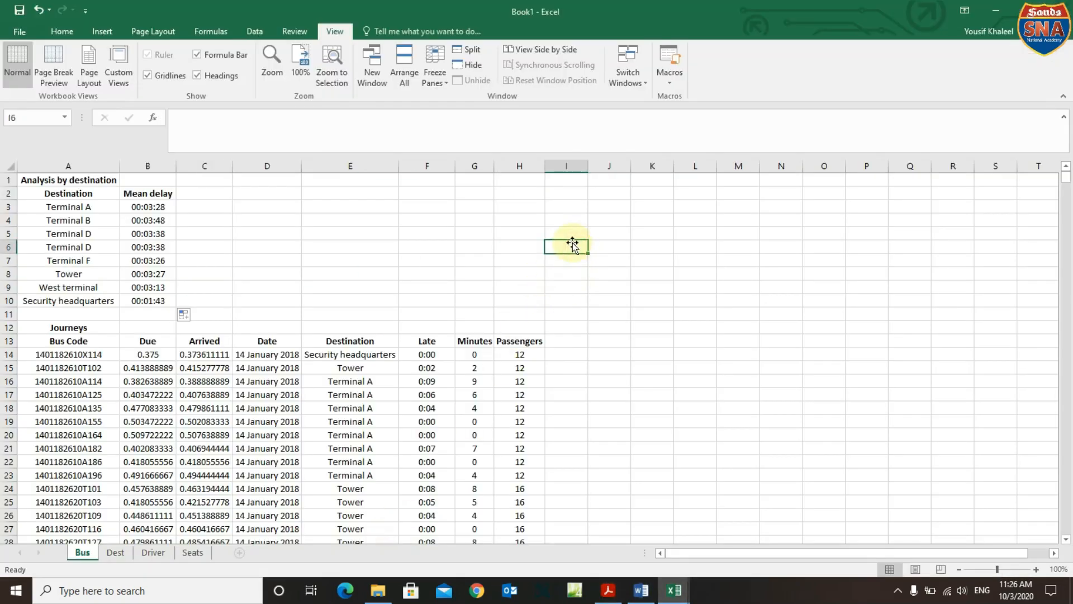
type("6")
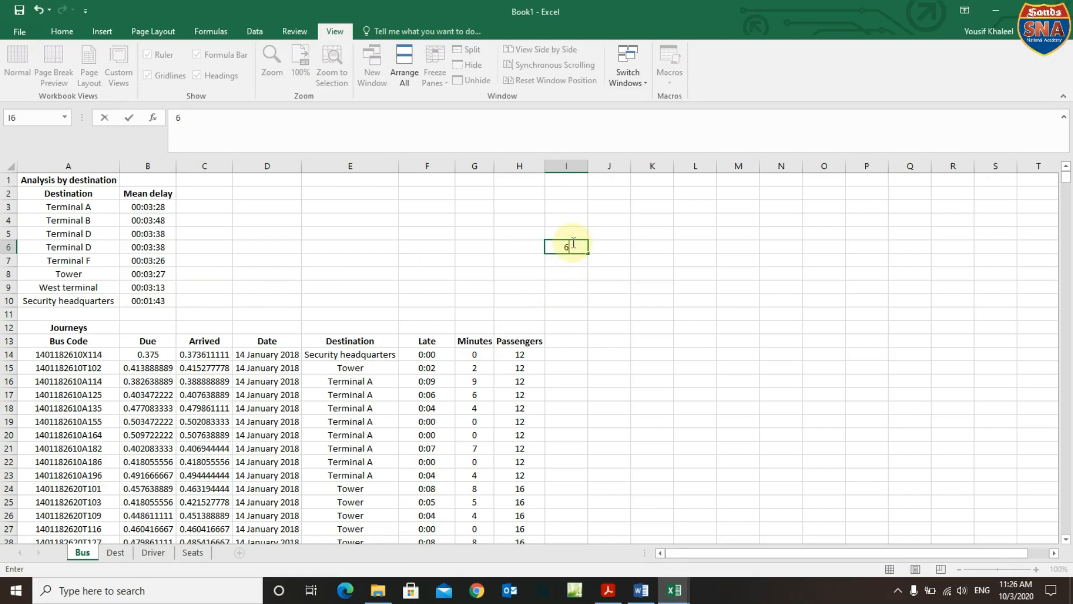
left_click(626, 245)
double_click(626, 244)
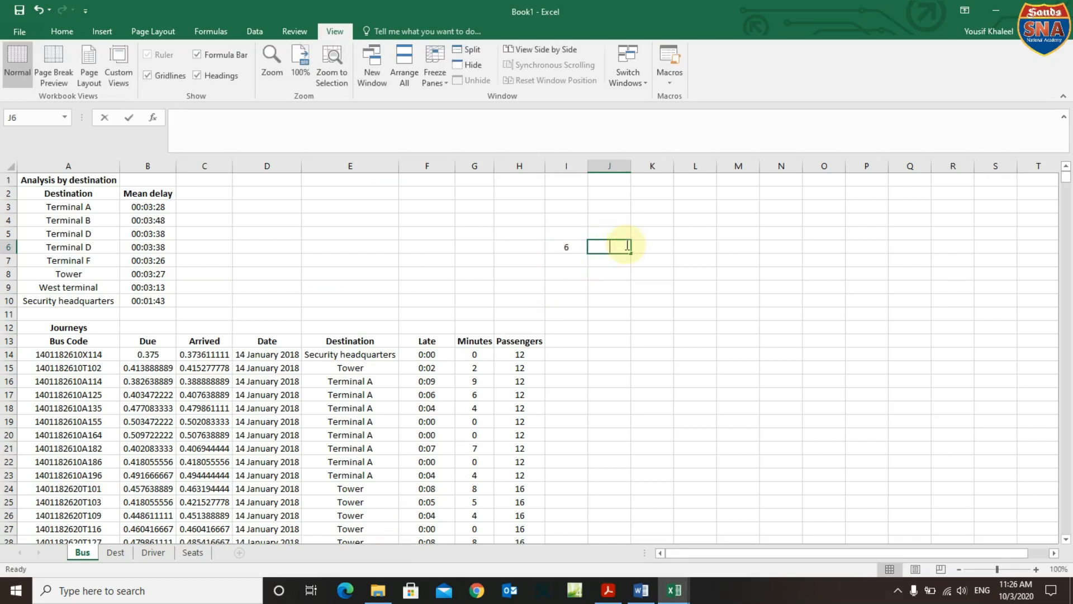
type("0")
left_click(654, 247)
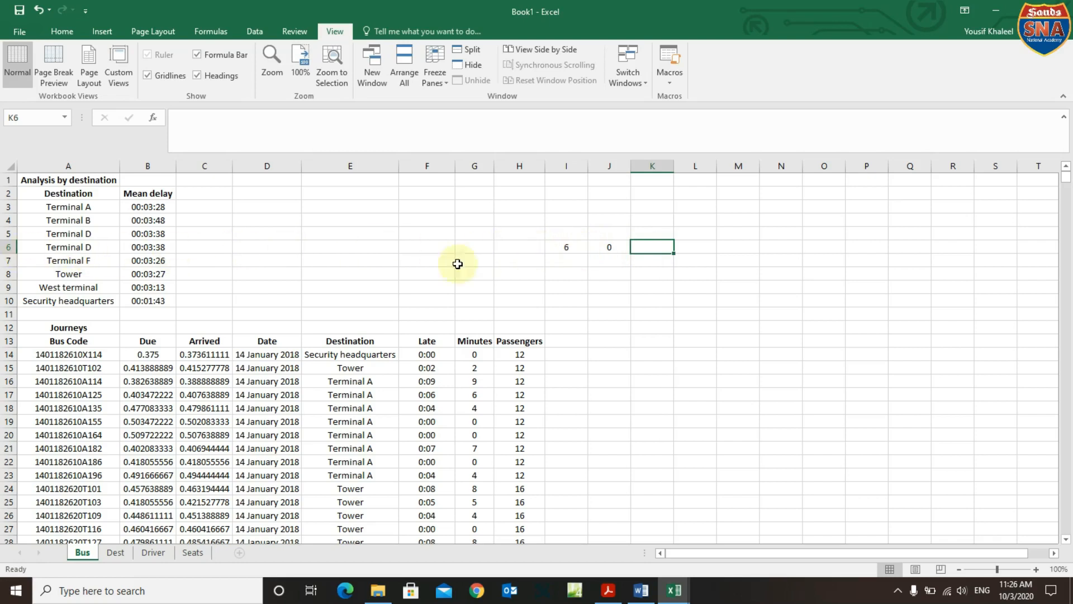
Enter the division formula =I6/J6 in cell K6.
left_click(576, 245)
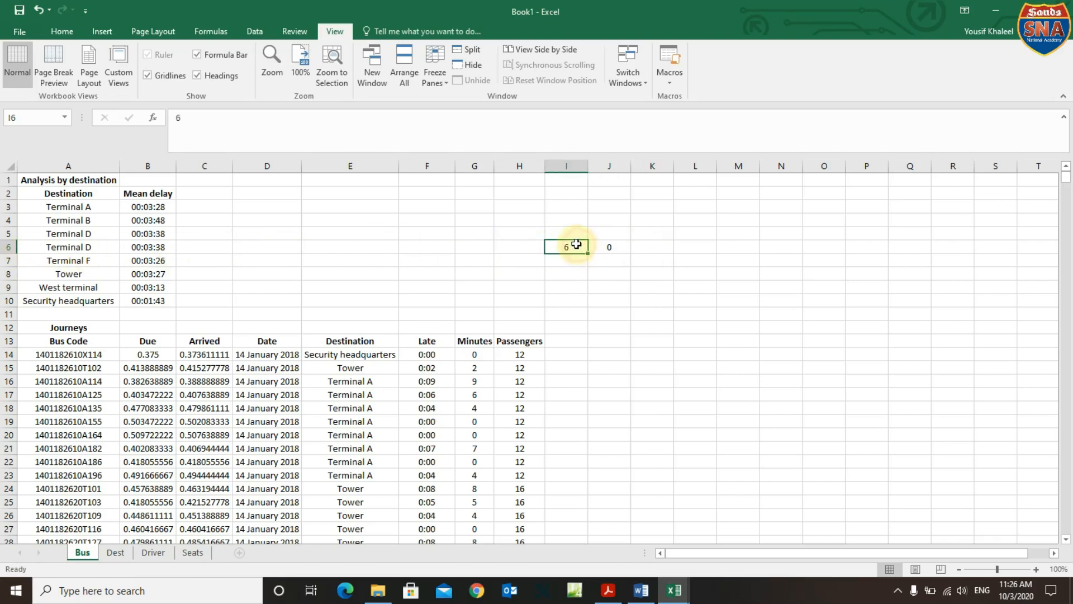
double_click(654, 251)
type("i")
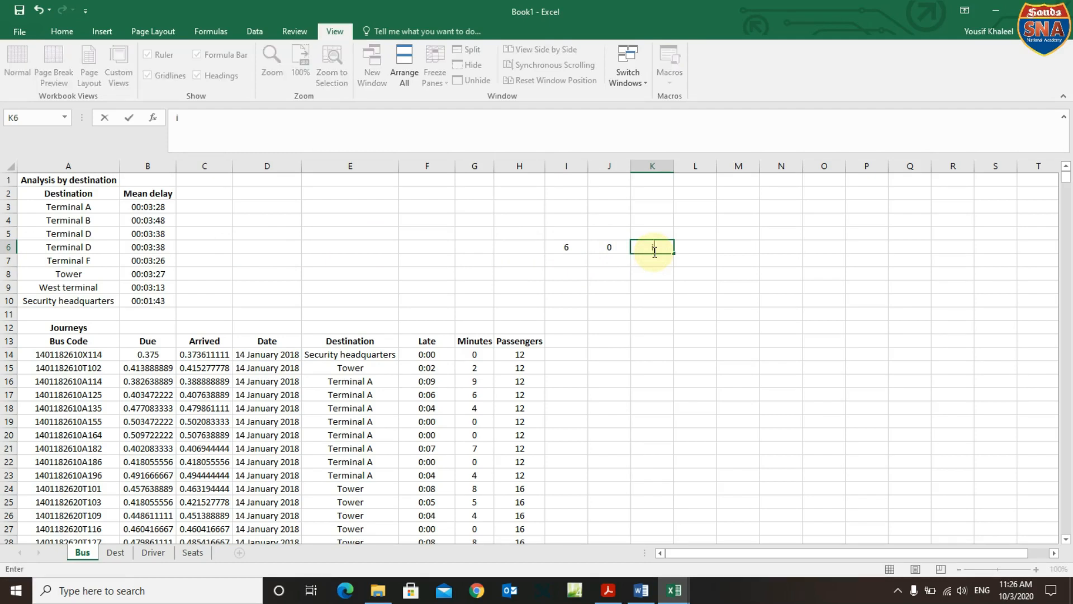
type("6/j6")
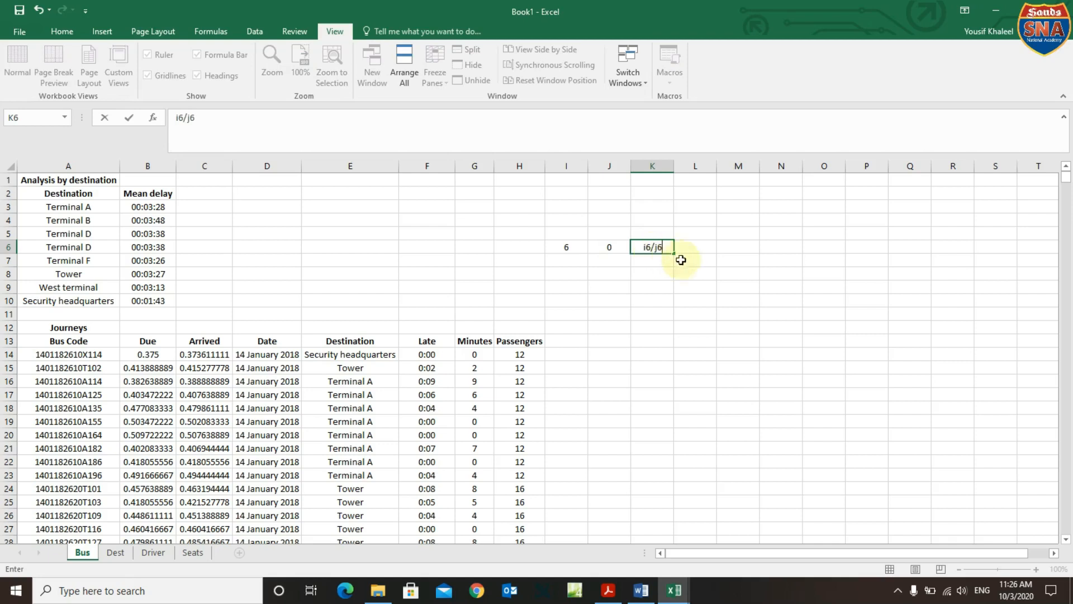
key("Return")
left_click(669, 245)
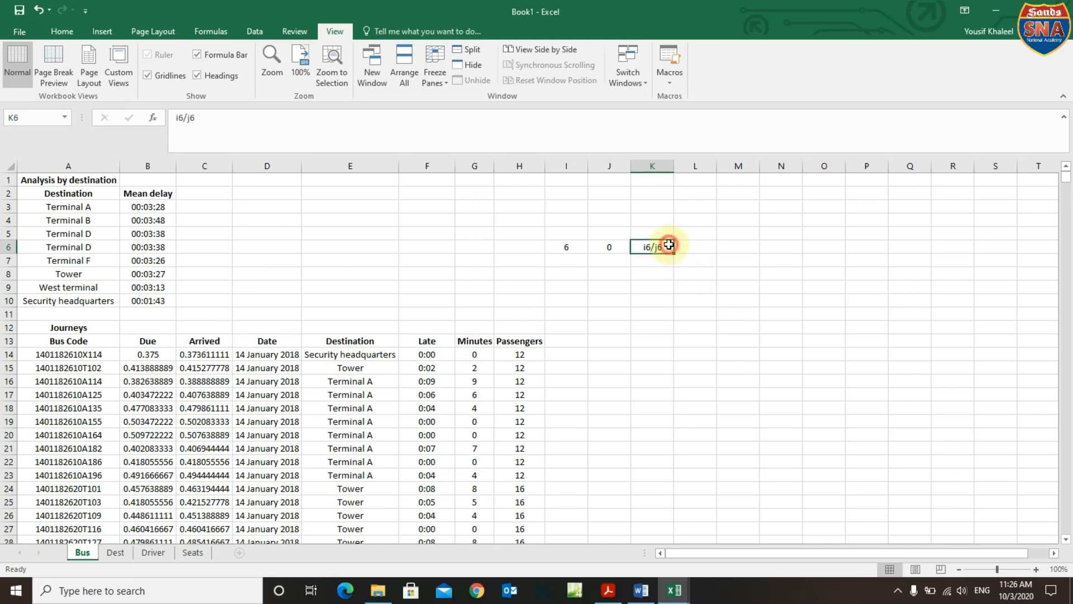
left_click(177, 119)
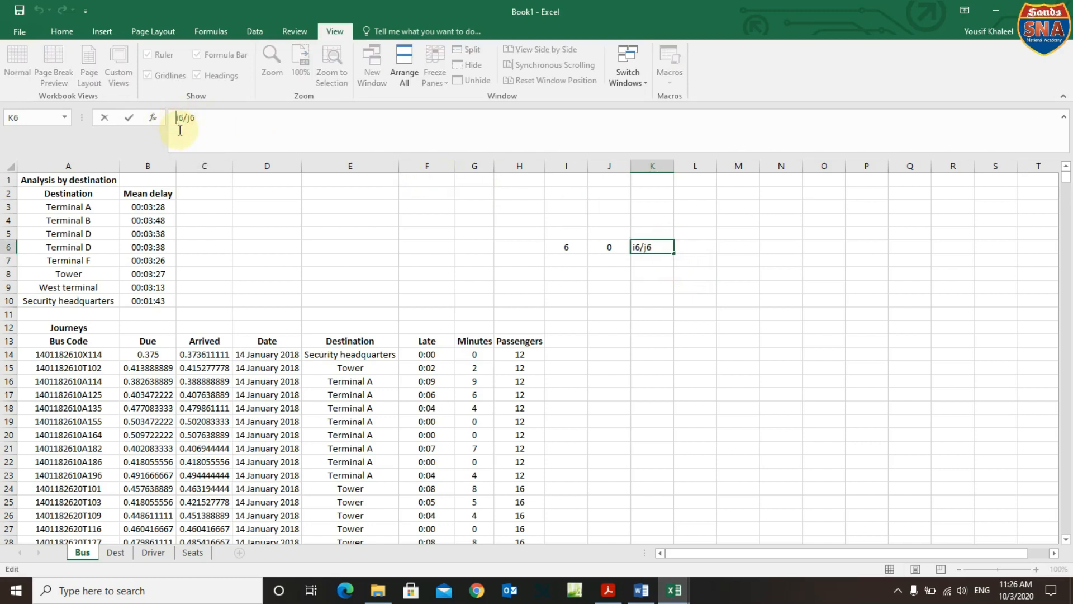
type("=")
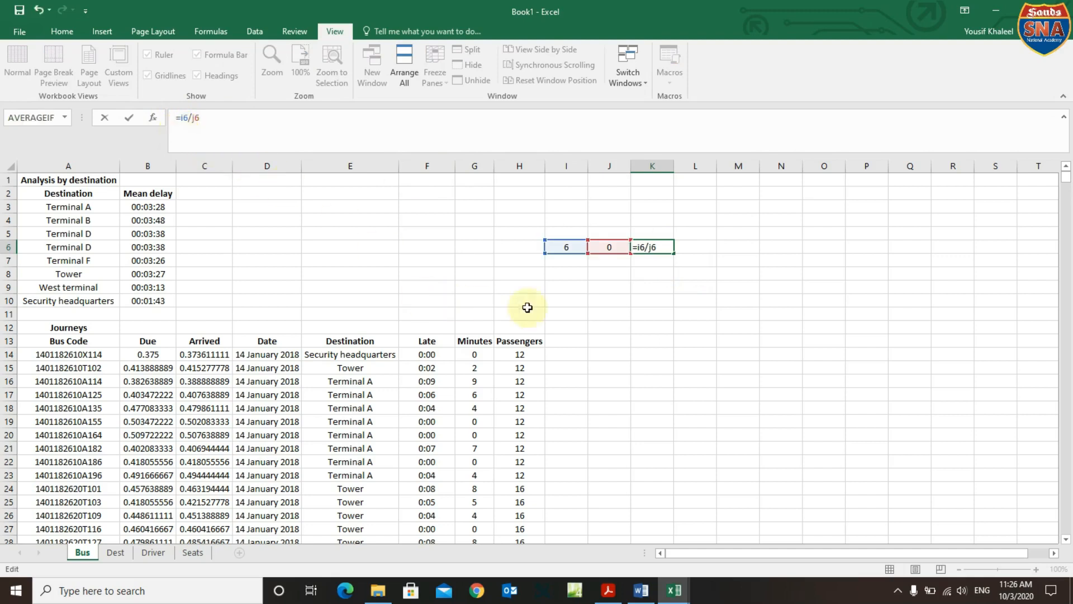
key("Return")
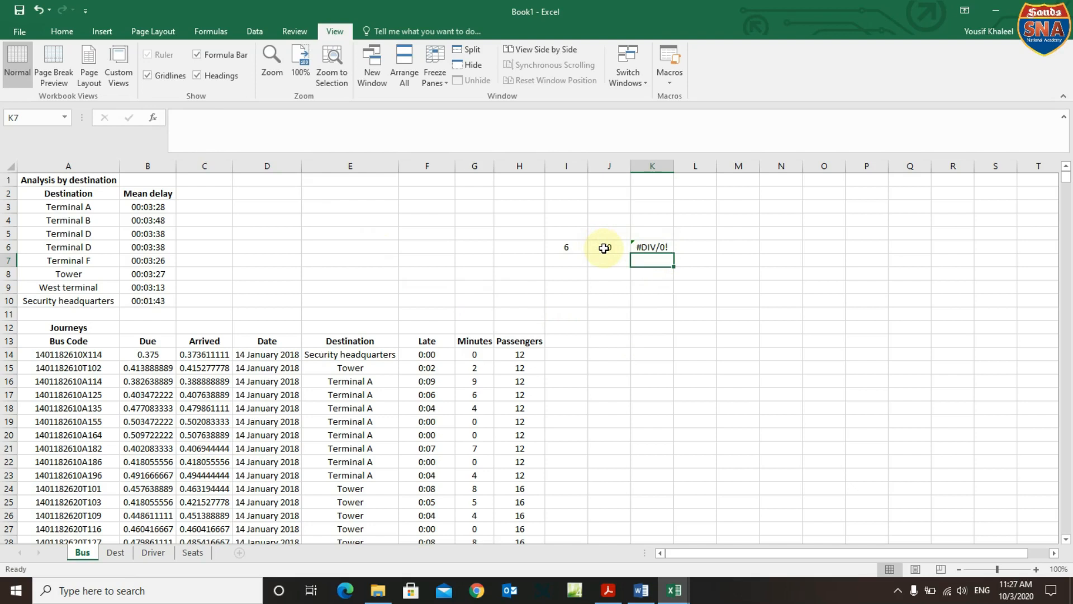
Wrap the division in K6 in an IF function with ISERROR(I6/J6) as its logical test.
left_click(646, 246)
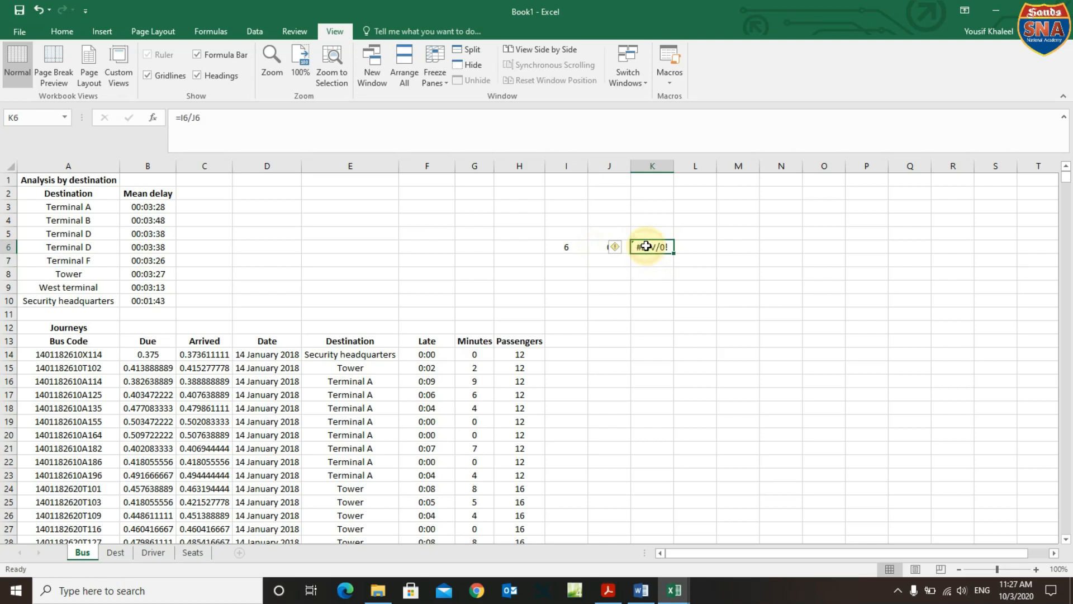
left_click(183, 115)
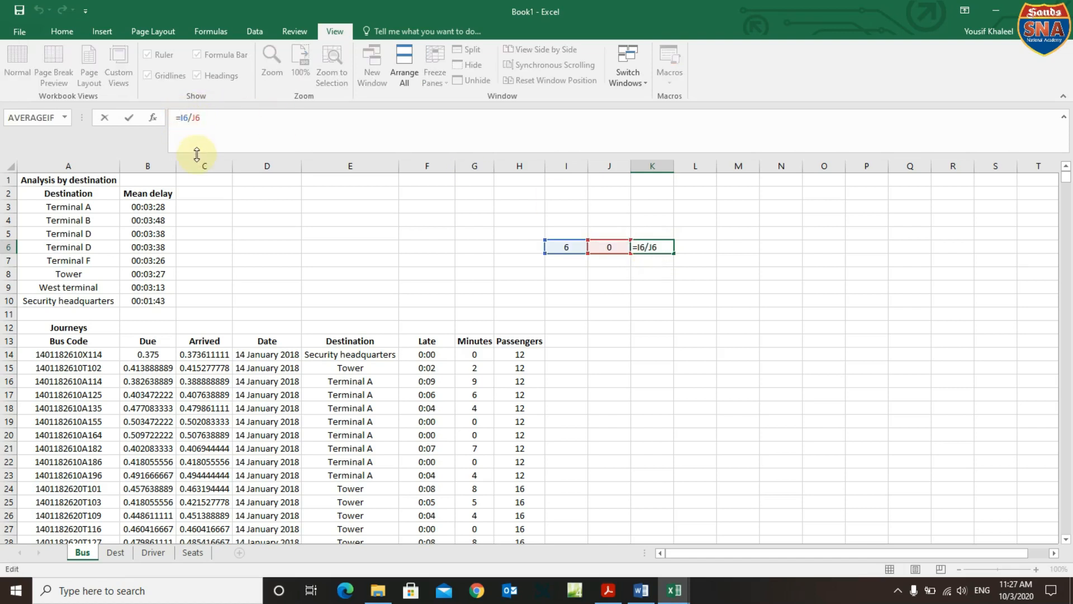
type("id")
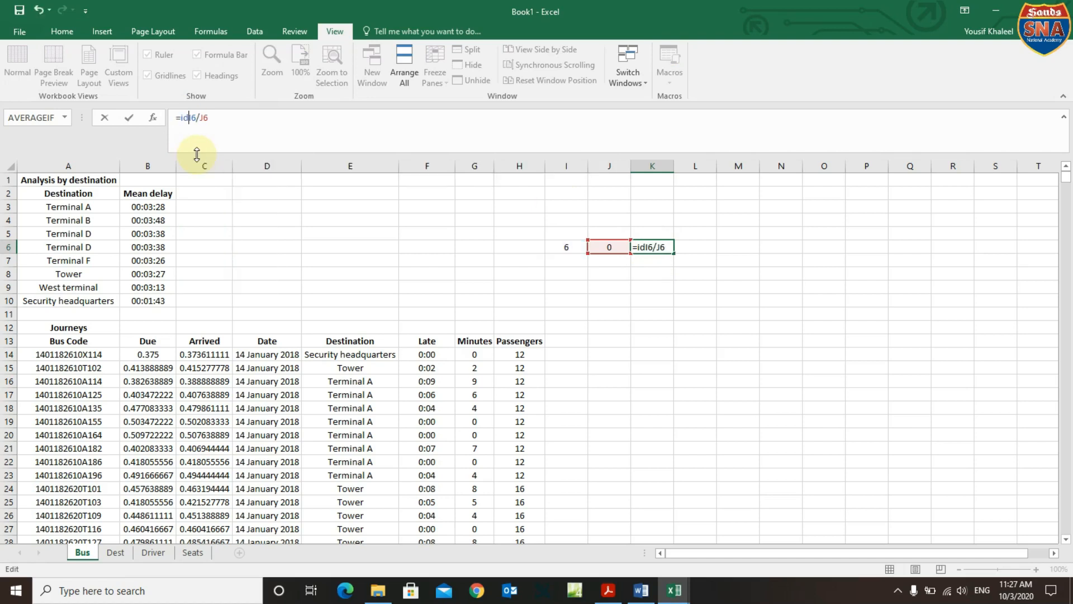
key("BackSpace")
type("f")
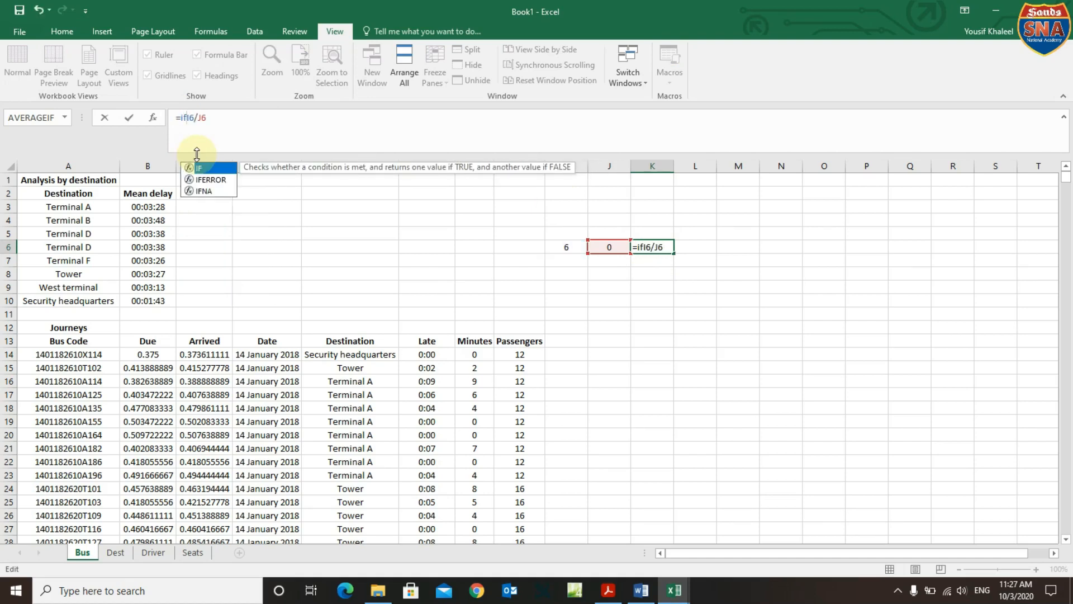
type("(")
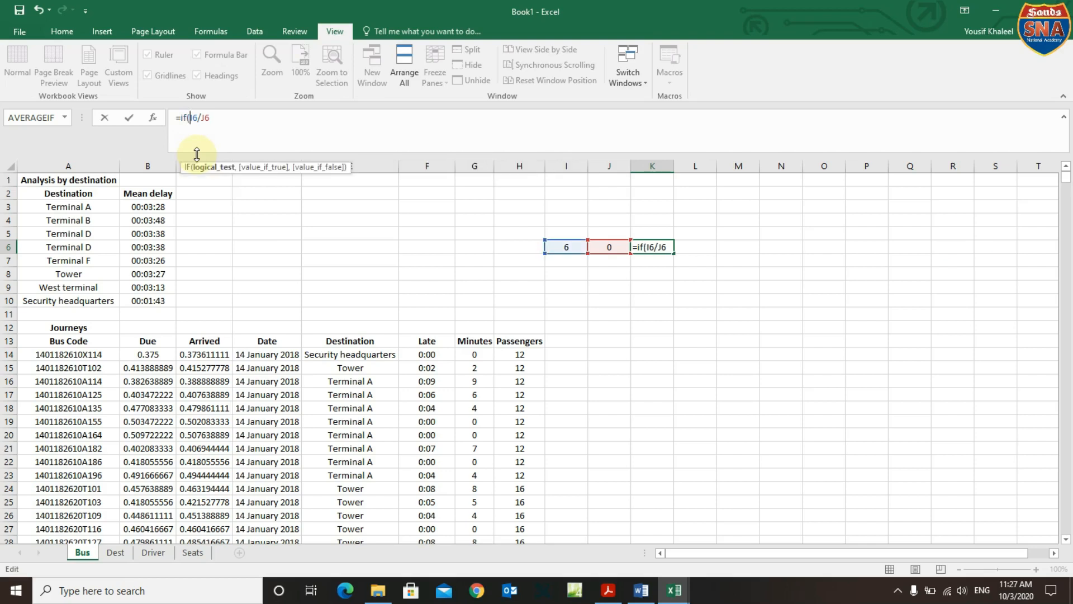
type("is")
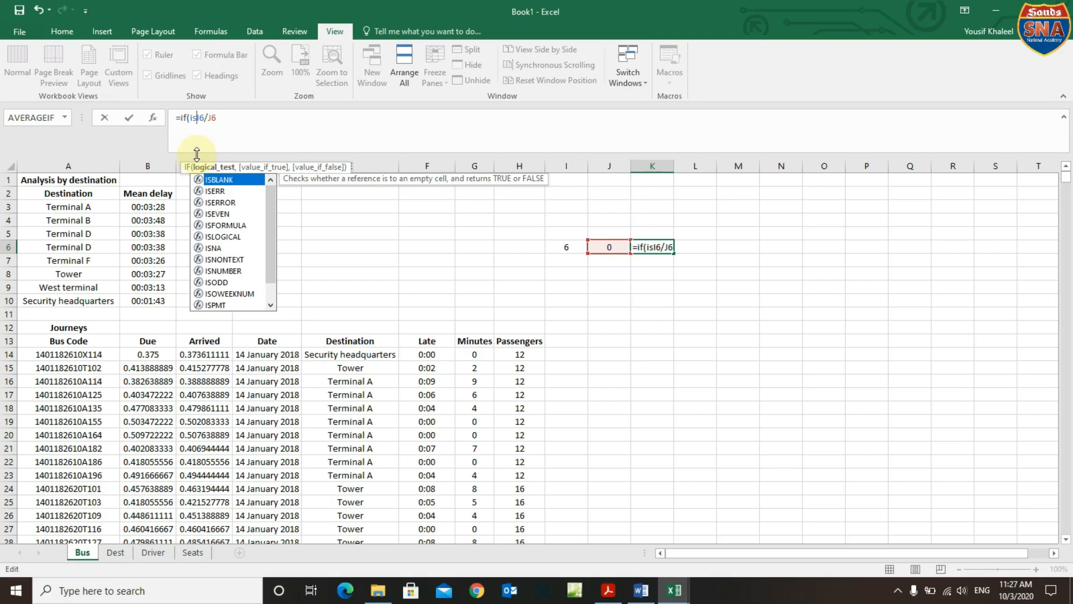
double_click(224, 202)
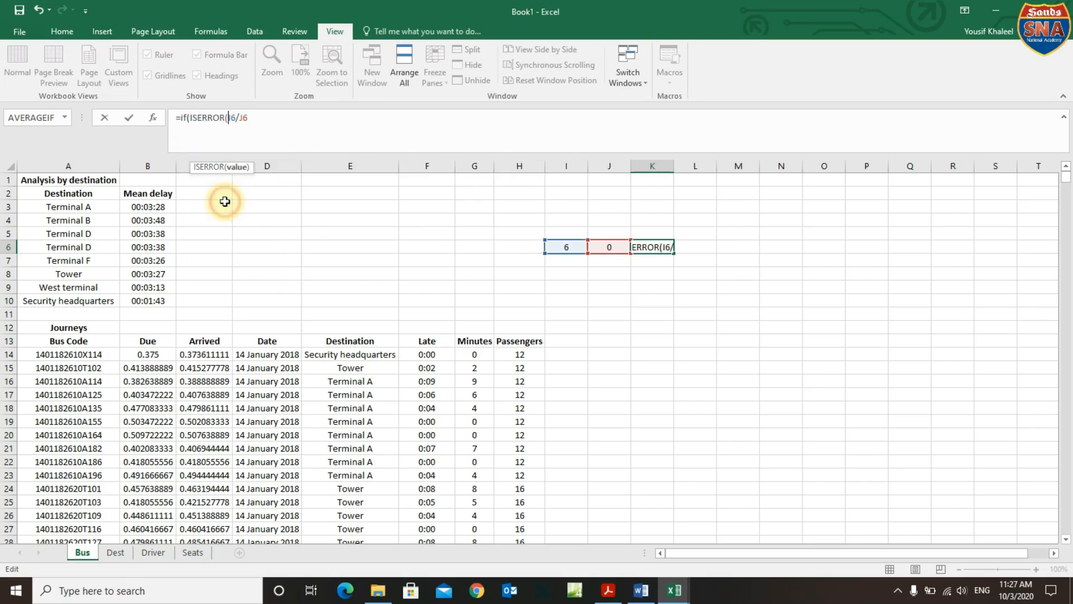
left_click(250, 118)
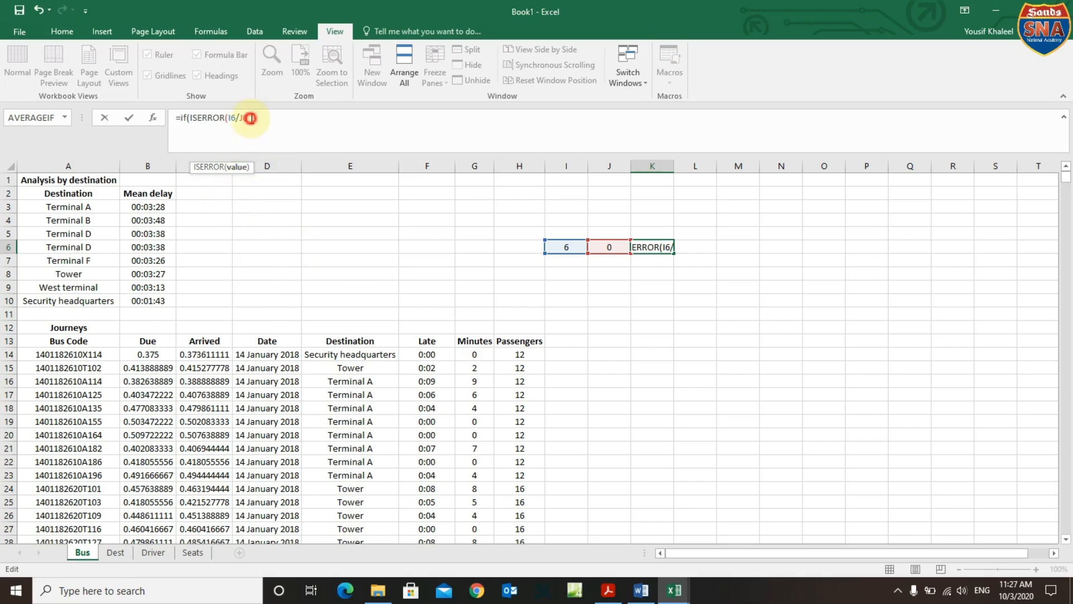
type("),")
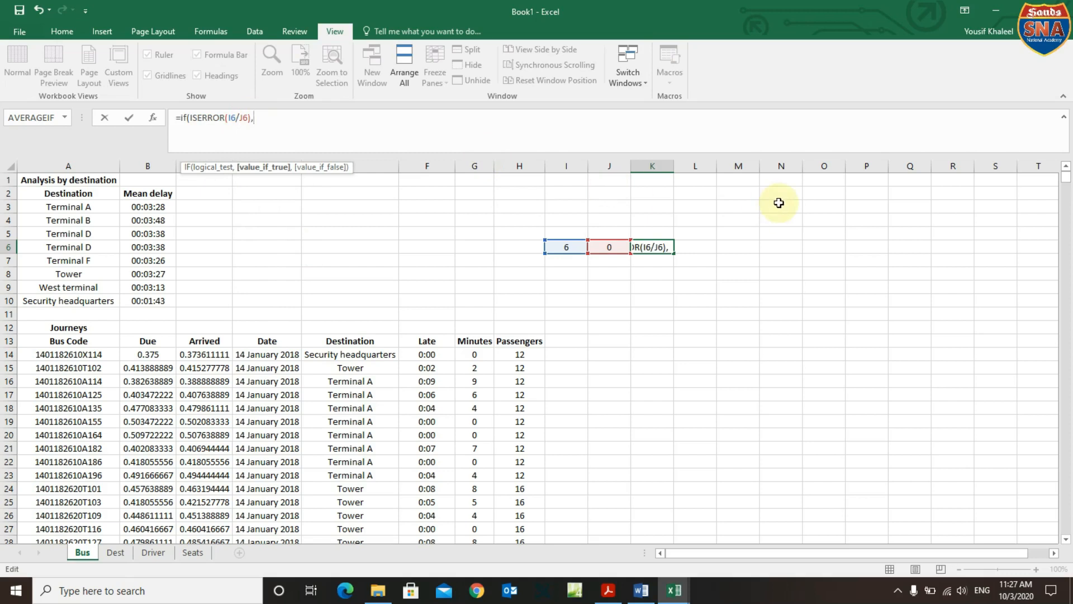
Finish the IF formula in K6 with "This is Error" for true and "ThisisRight" for false, accepting the suggested typo correction.
type("\"This is Error\",")
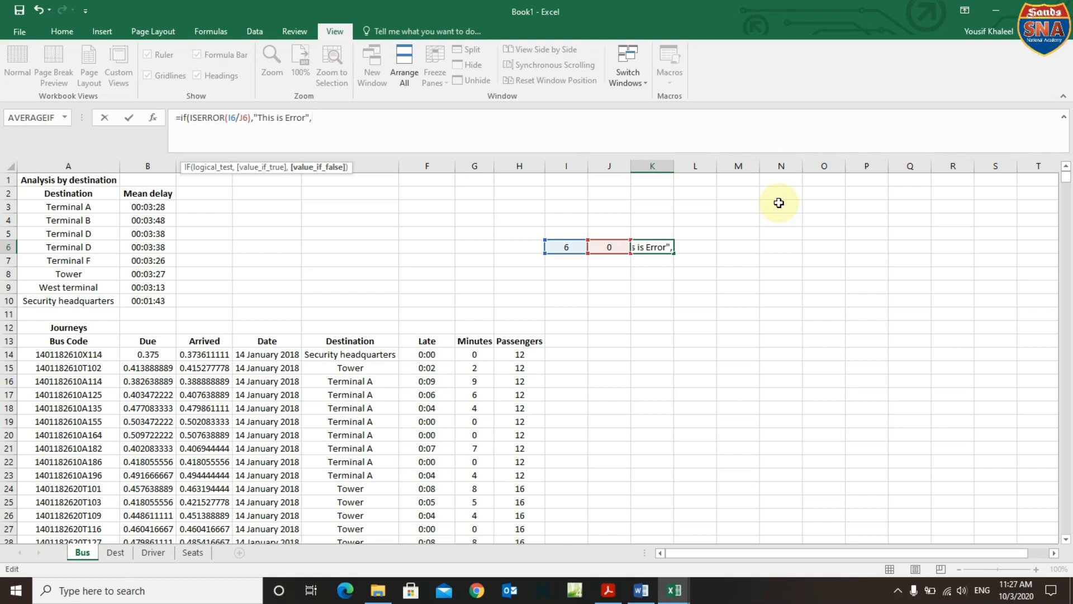
type("This is Right")
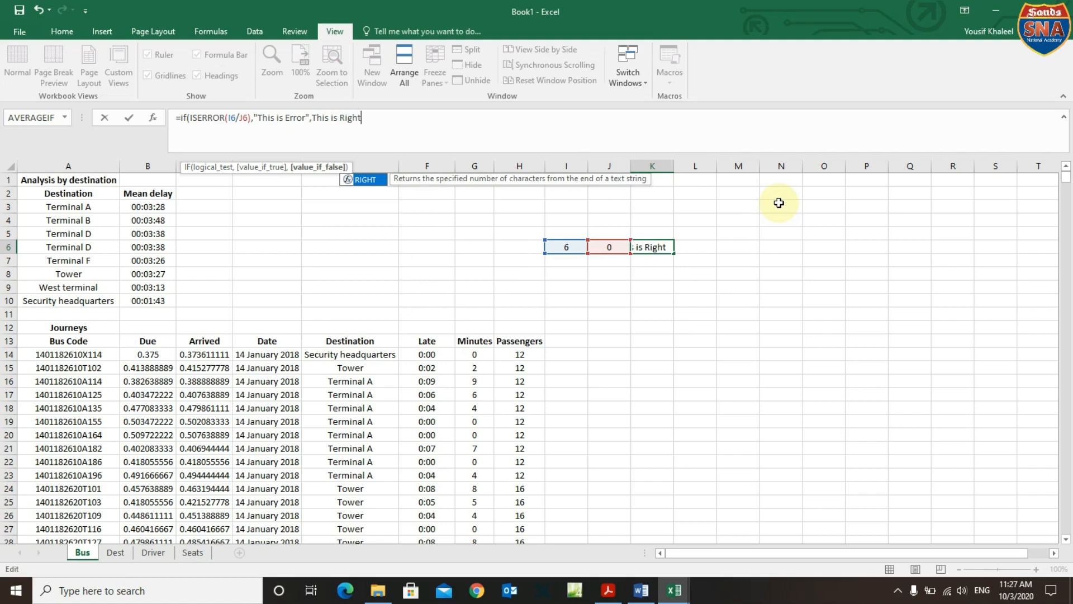
type("\")")
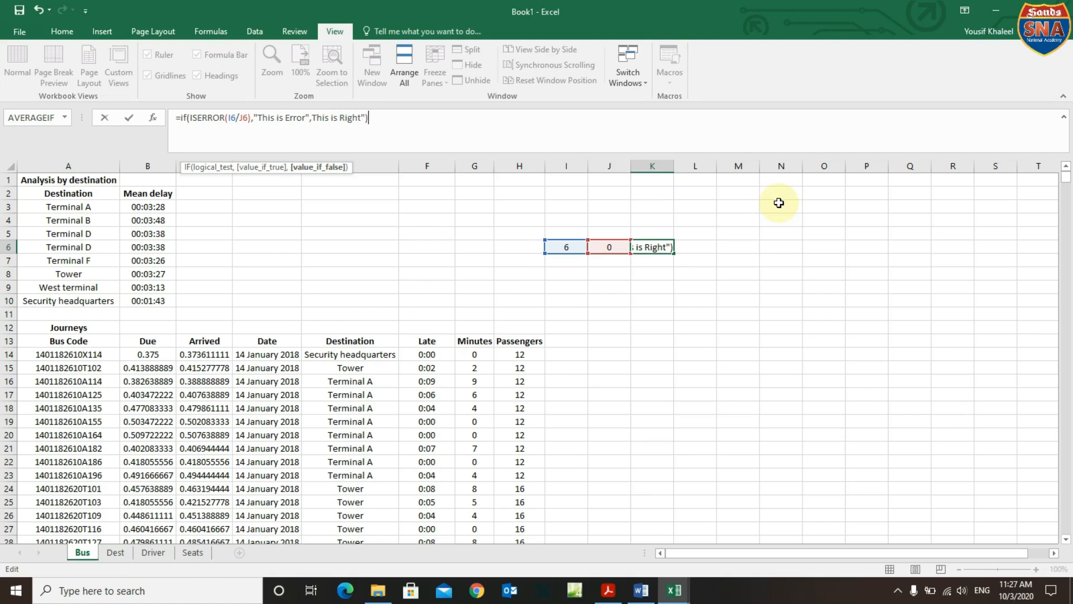
key("Return")
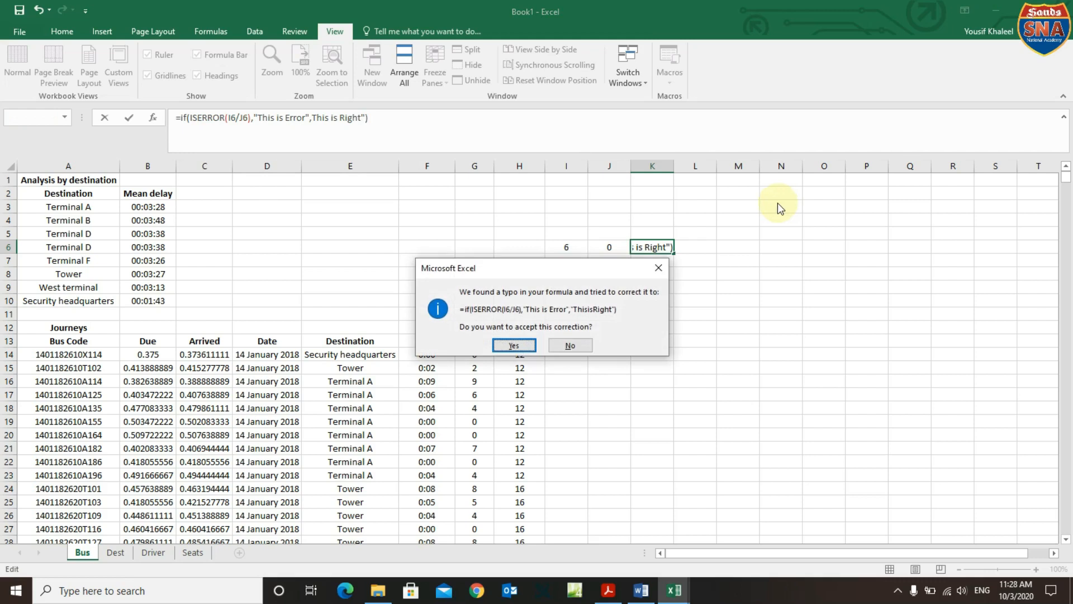
left_click(514, 346)
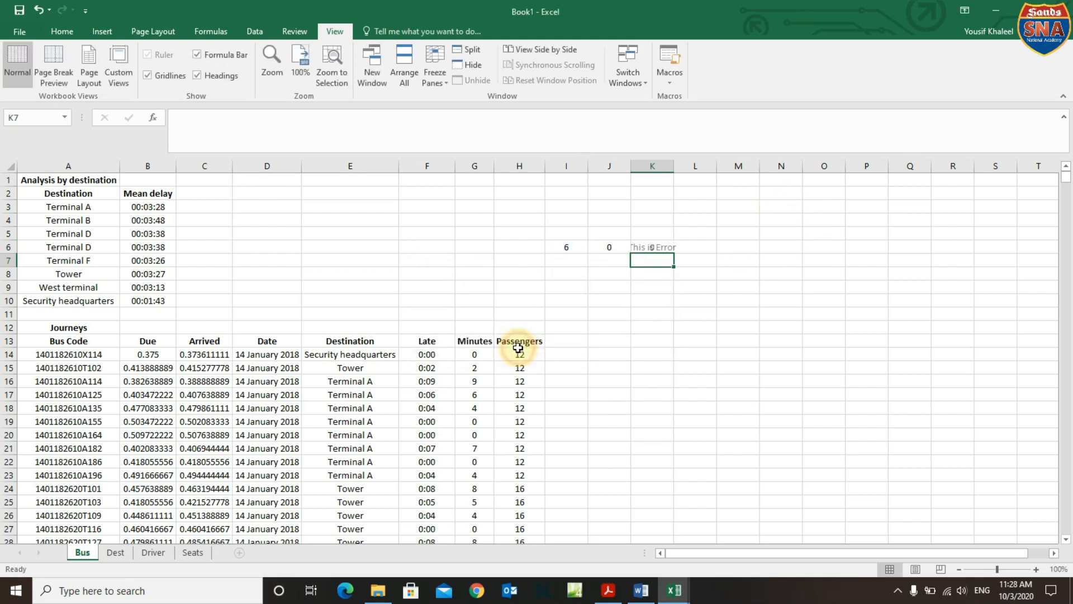
Autofit column K to the width of the formula's text result.
double_click(674, 165)
left_click(673, 163)
left_click(670, 259)
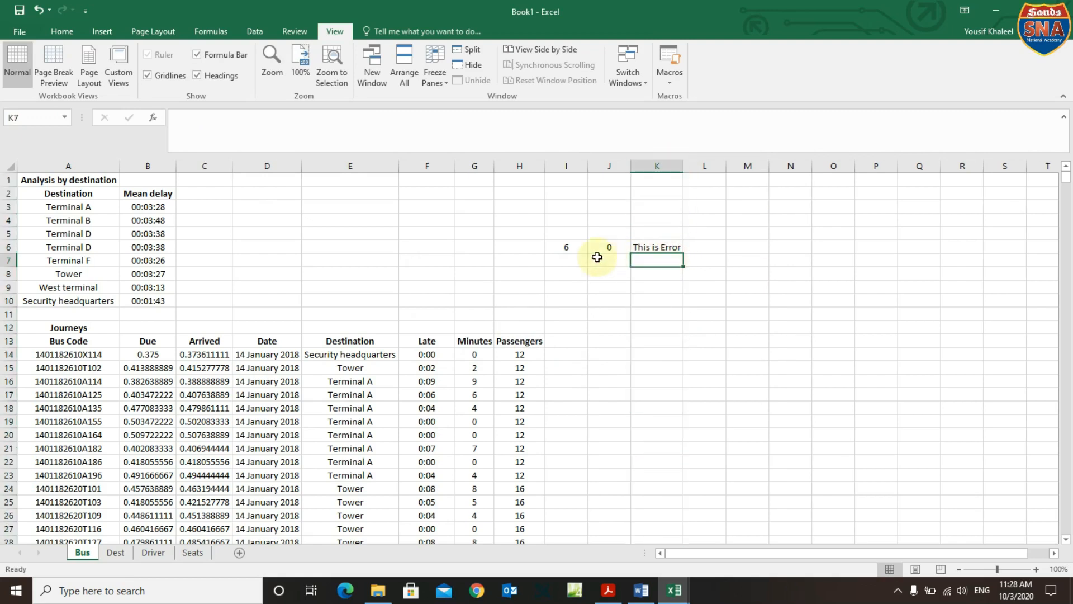
Check the test divisor and the formula in K6, and clear the sample cells I6:K6.
left_click(616, 247)
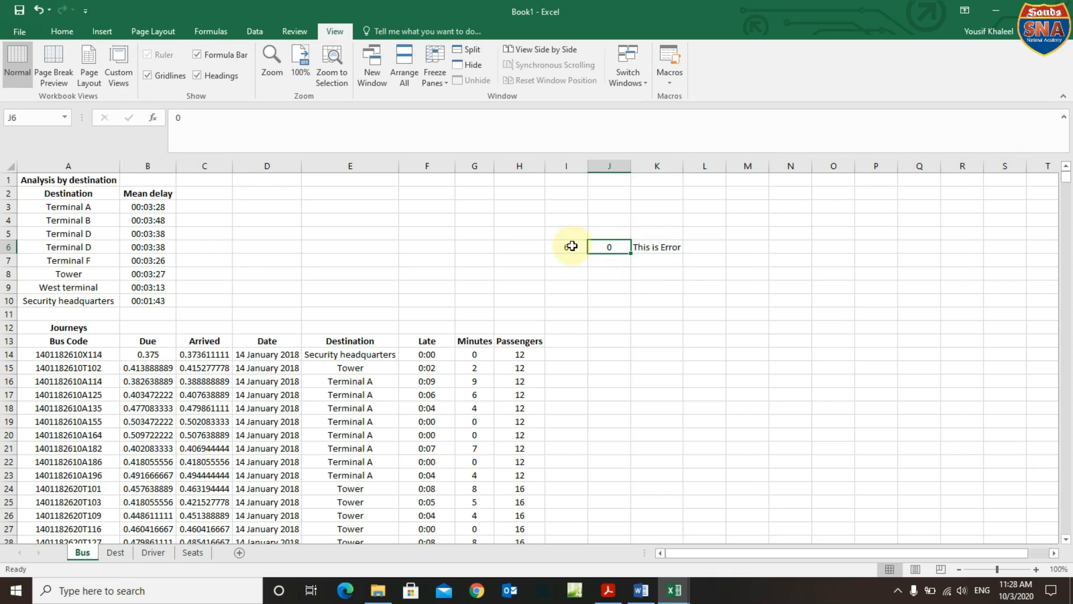
left_click(643, 247)
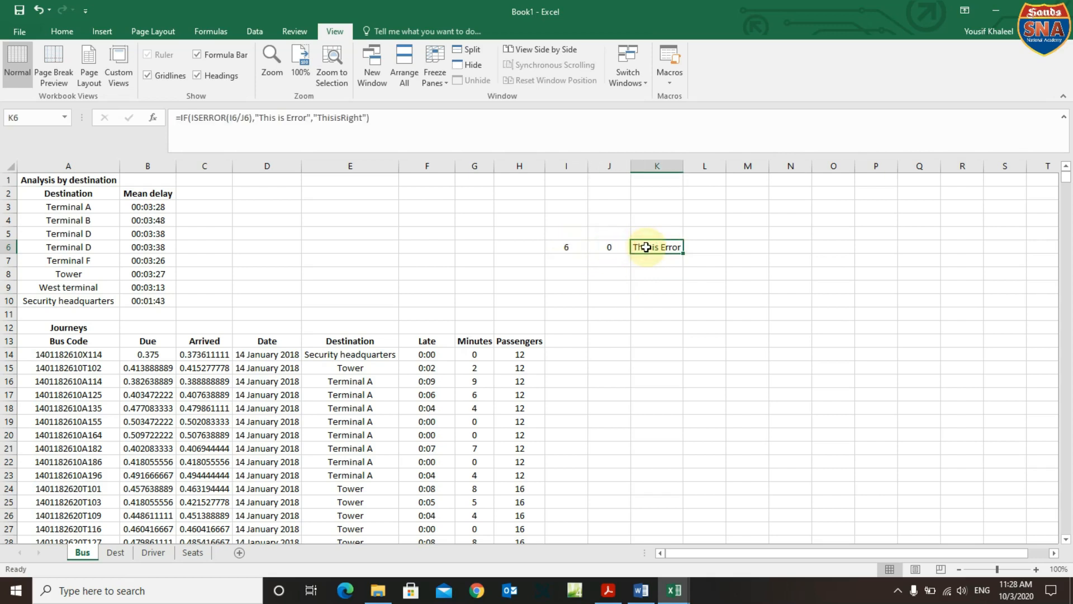
left_click_drag(583, 242, 652, 247)
key("Delete")
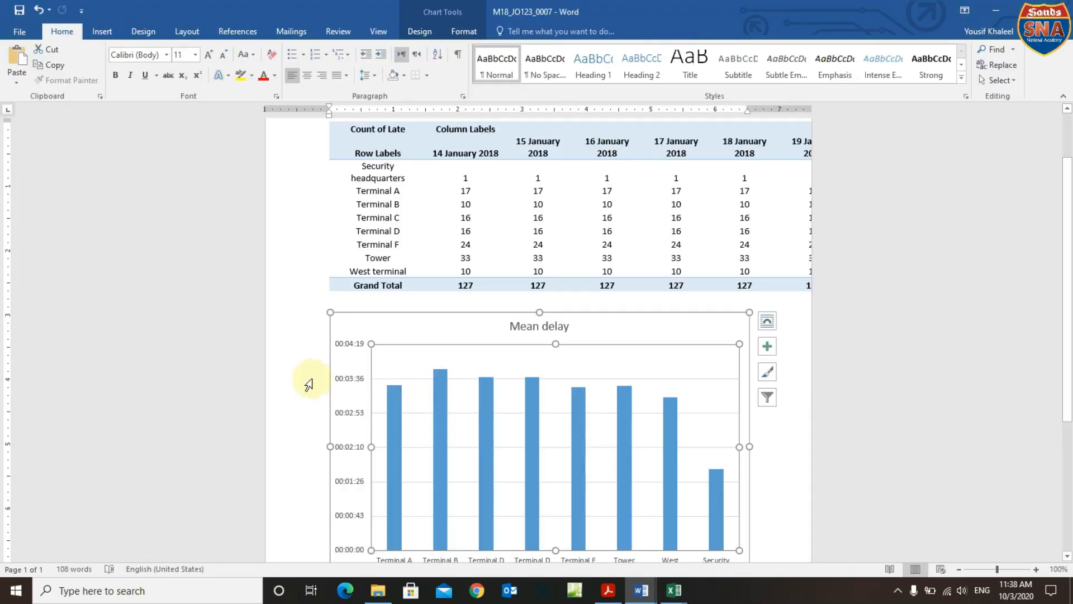
In the Word document M18_JO123_0007, delete the Mean delay chart and clear the contents of the table above it.
left_click(348, 326)
key("Delete")
left_click(325, 119)
key("Delete")
Select the whole emptied table below the page header.
left_click(376, 153)
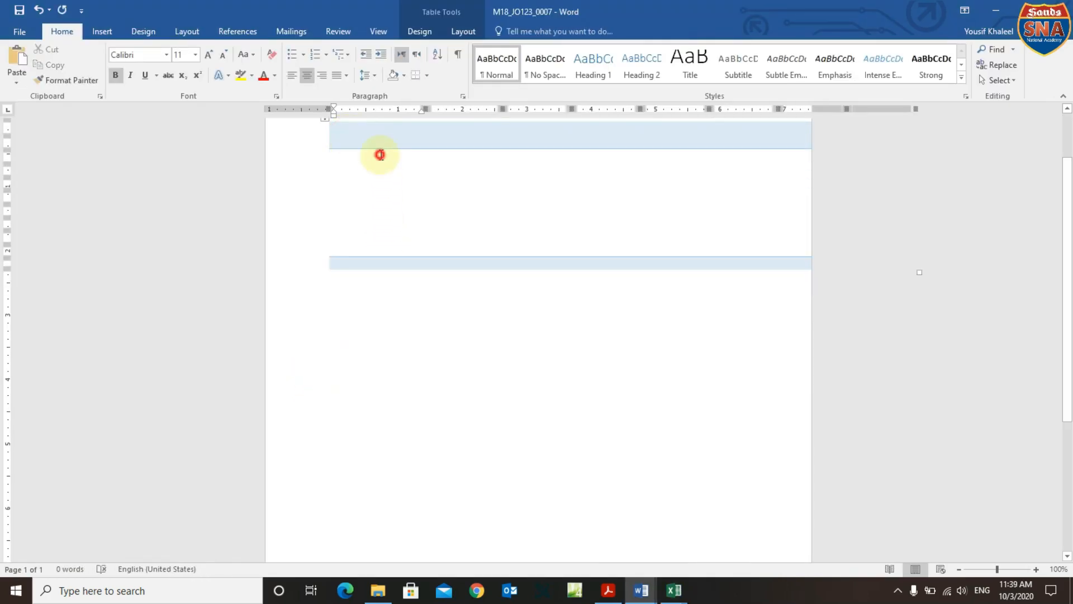
scroll(421, 216, "up", 3)
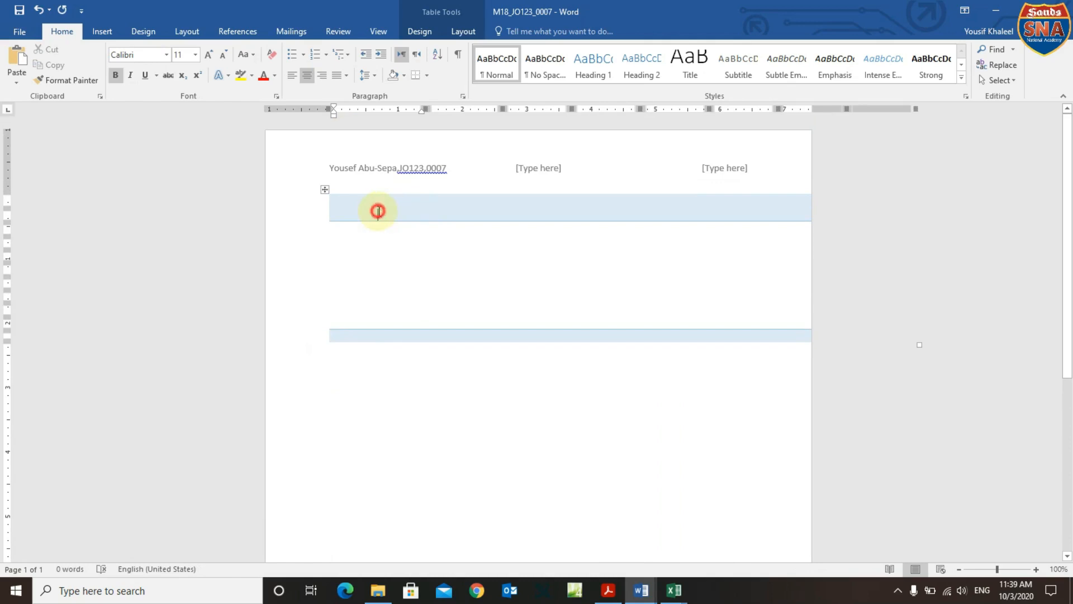
left_click(324, 189)
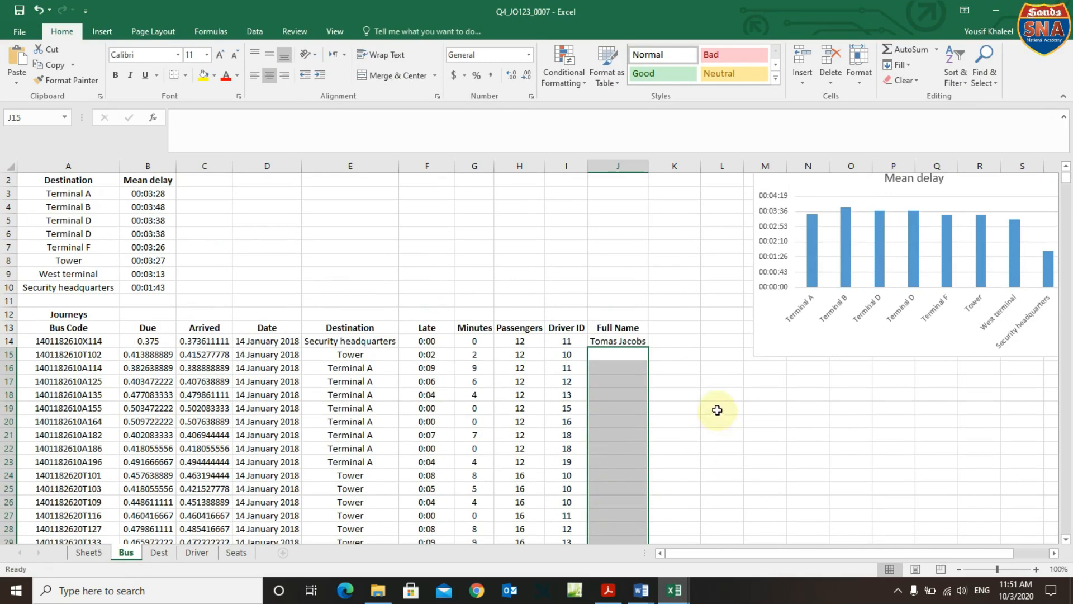
Try filling the Full Name formula from J14 down column J of the Bus sheet, and undo the fill.
left_click(715, 408)
left_click(625, 340)
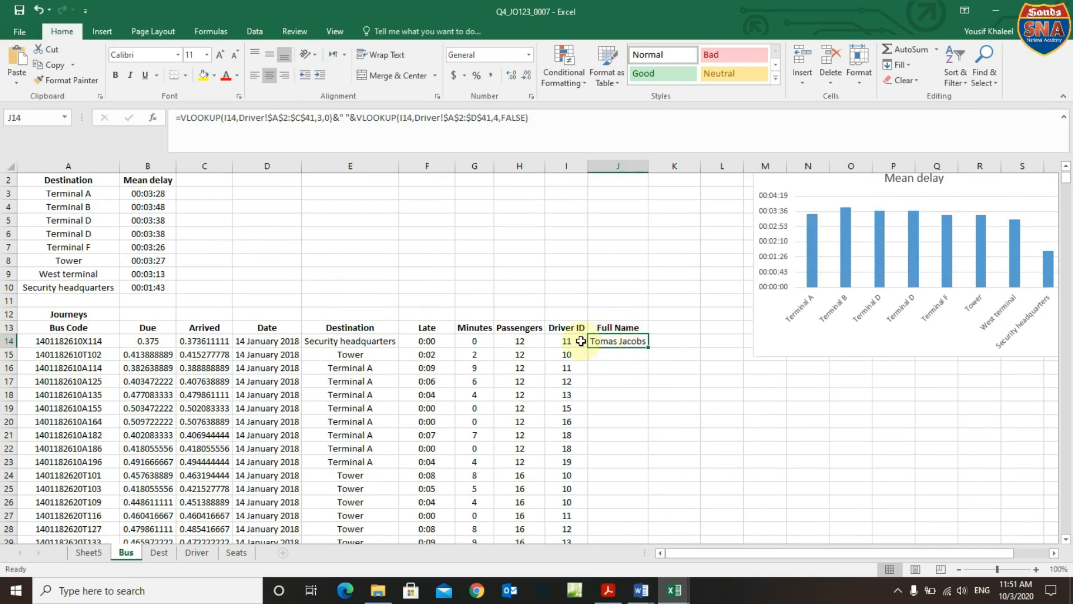
double_click(648, 346)
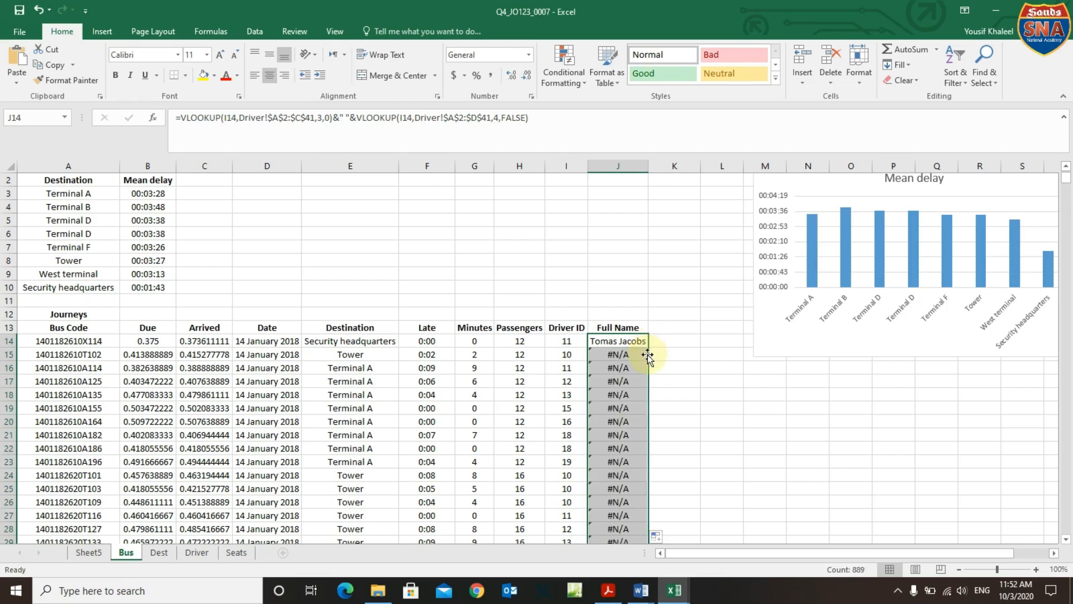
key("ctrl+z")
left_click(715, 378)
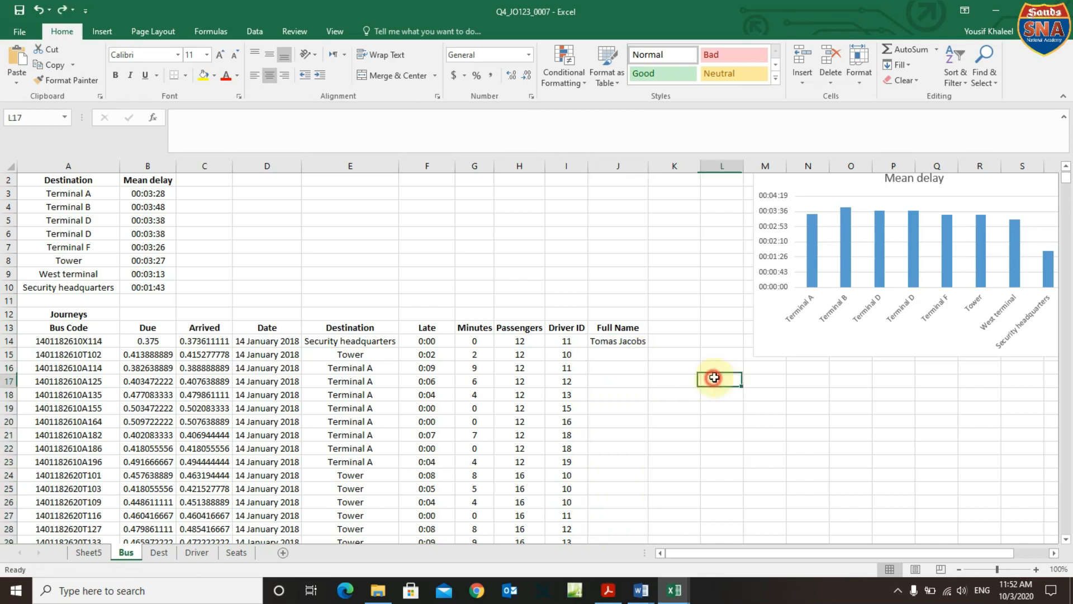
Delete the entire existing VLOOKUP formula from the Full Name cell J14.
left_click(631, 342)
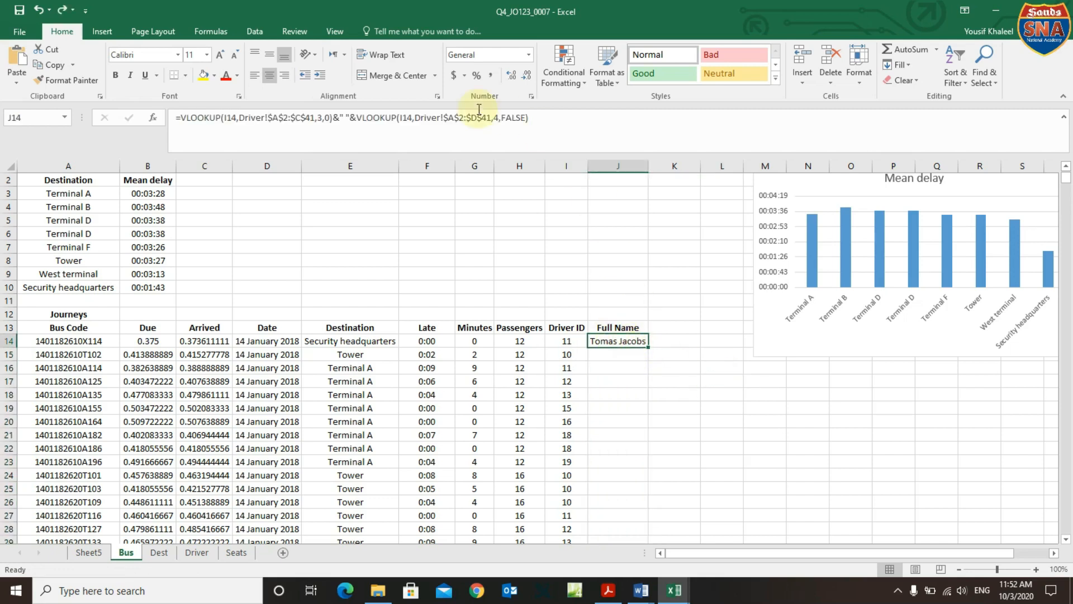
left_click(536, 123)
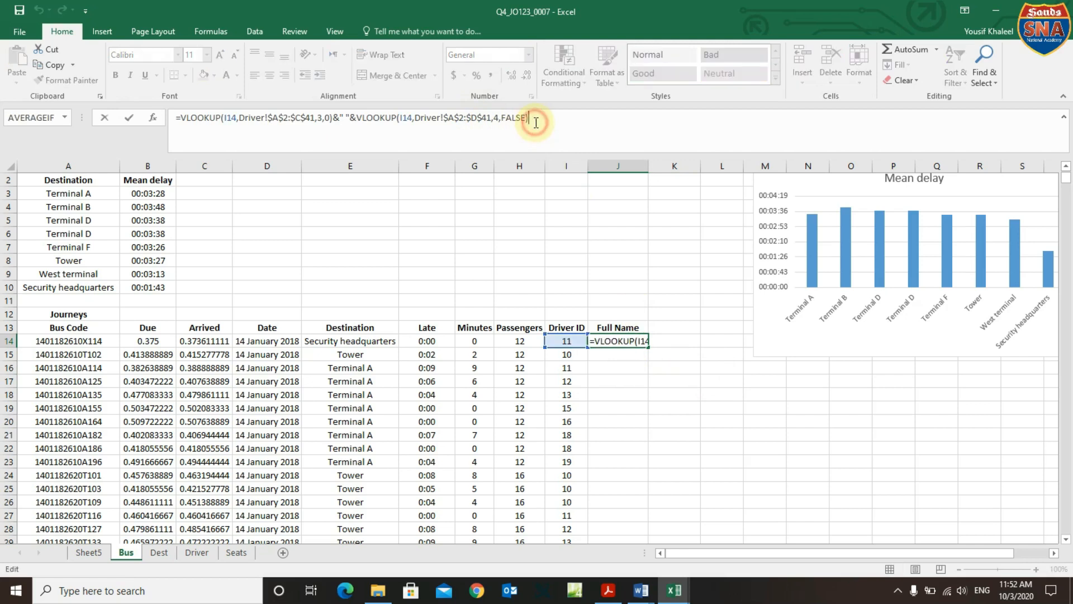
left_click_drag(536, 122, 2, 134)
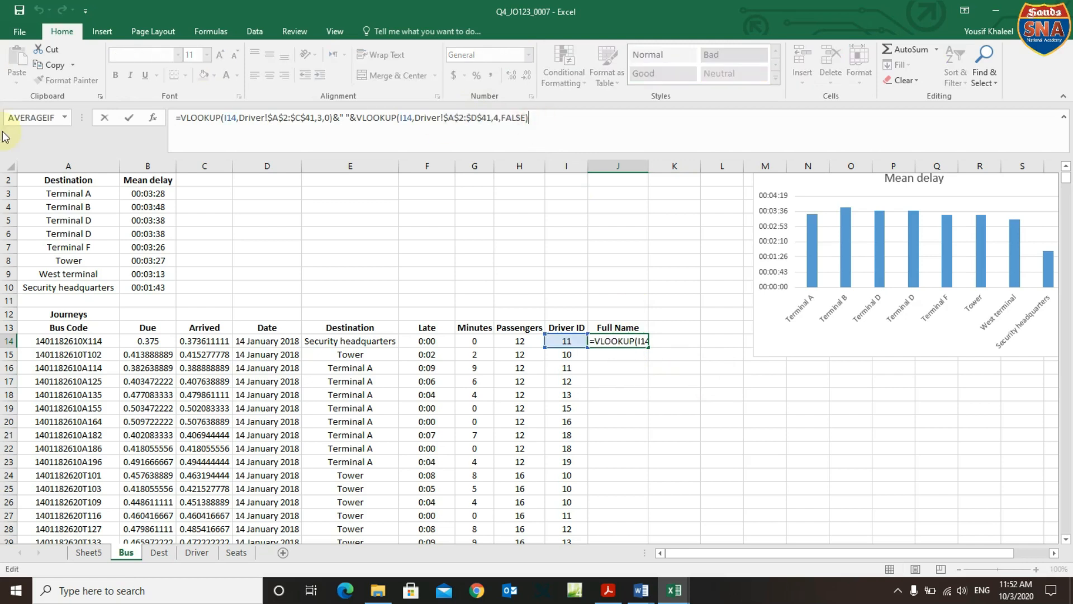
left_click_drag(544, 120, 3, 119)
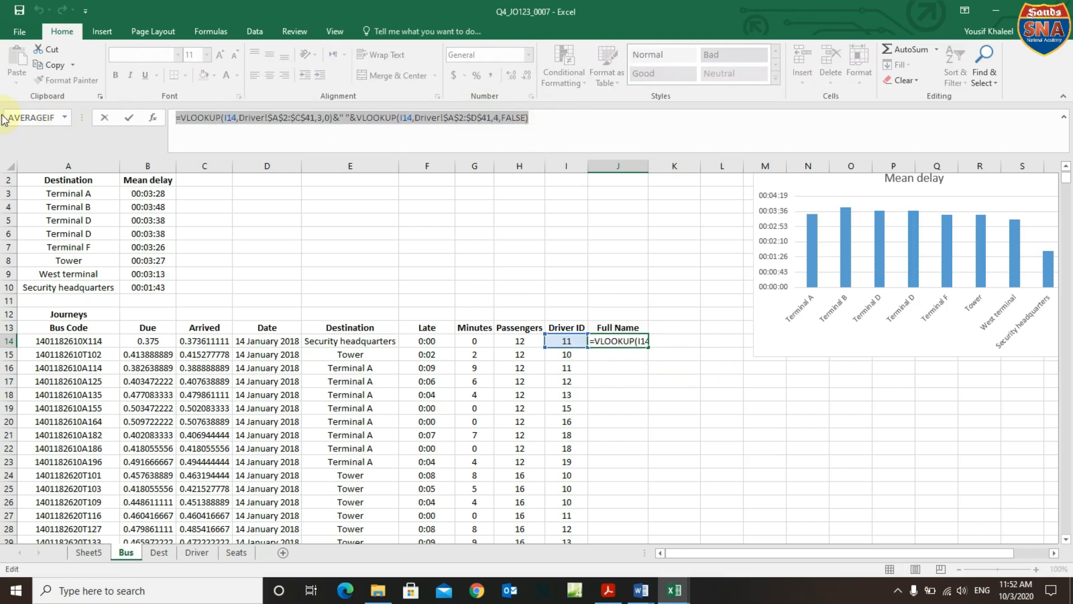
key("Delete")
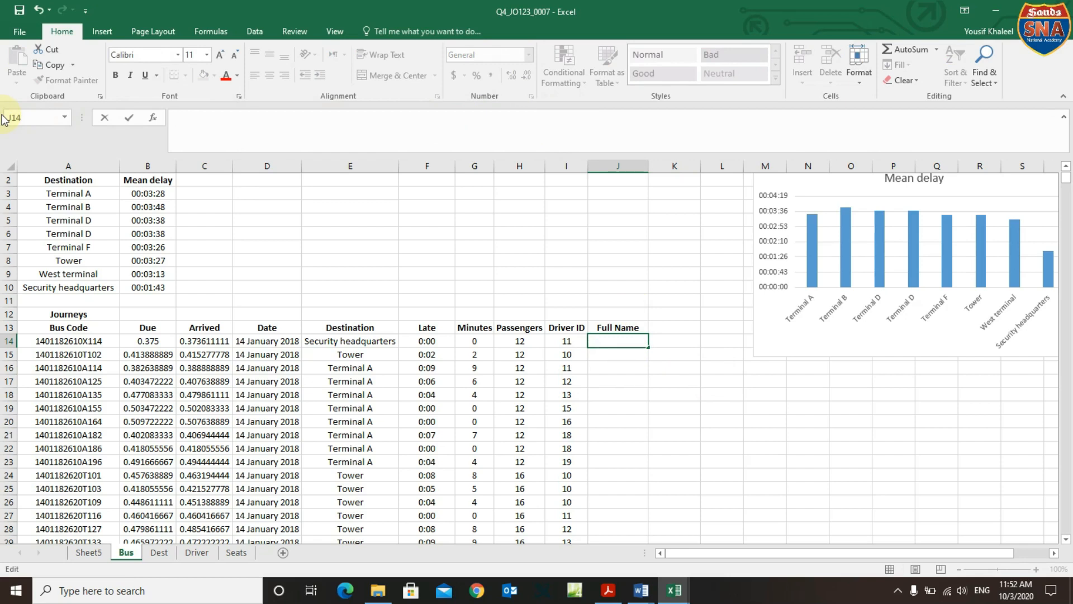
Start a new VLOOKUP formula in J14 with the driver ID in I14 as the lookup value.
type("=vl")
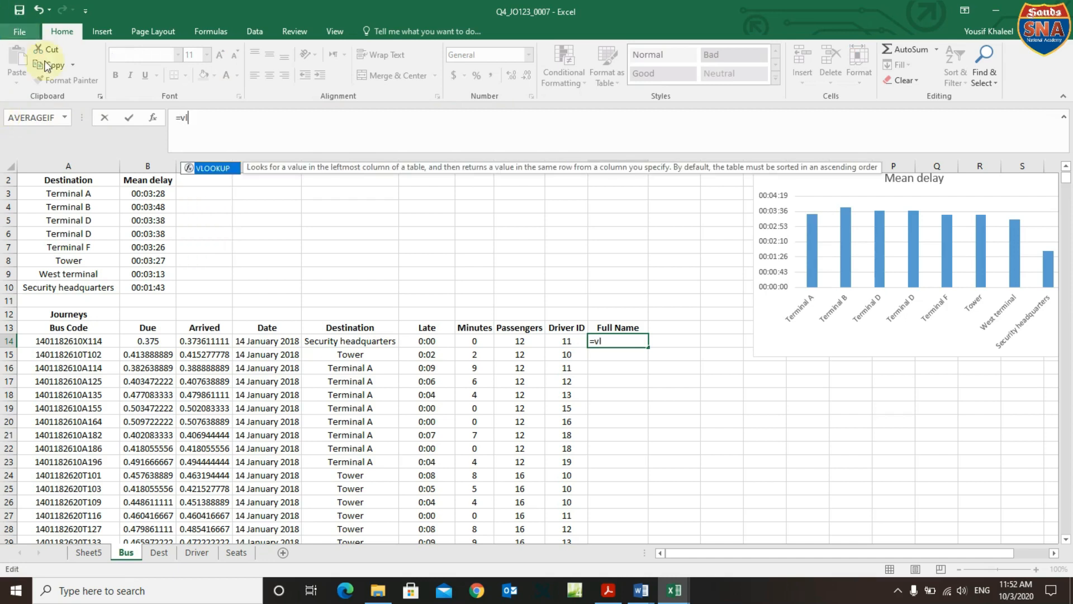
double_click(218, 168)
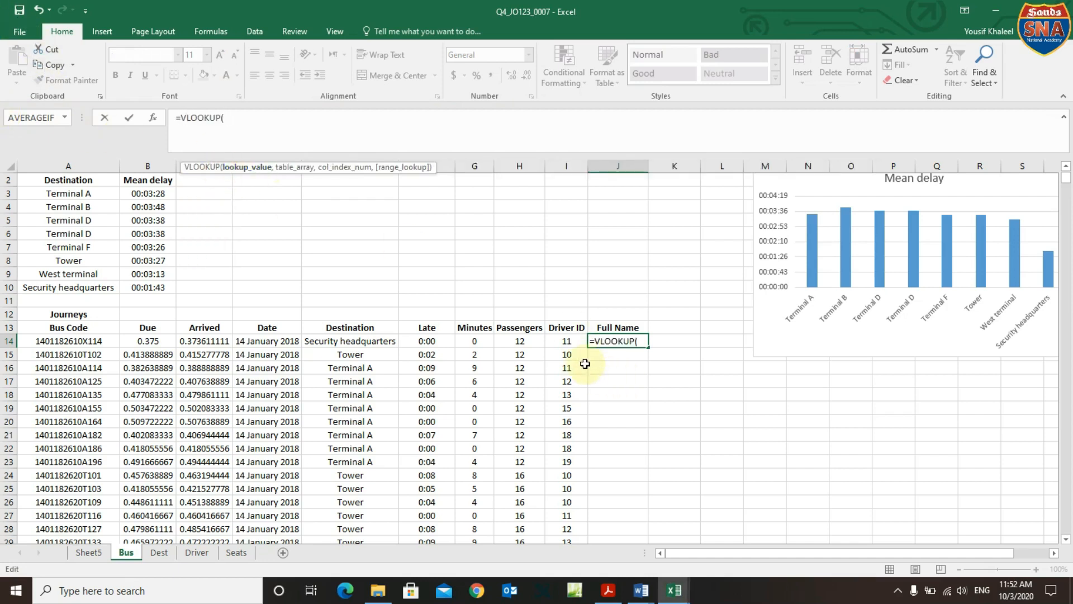
left_click(562, 339)
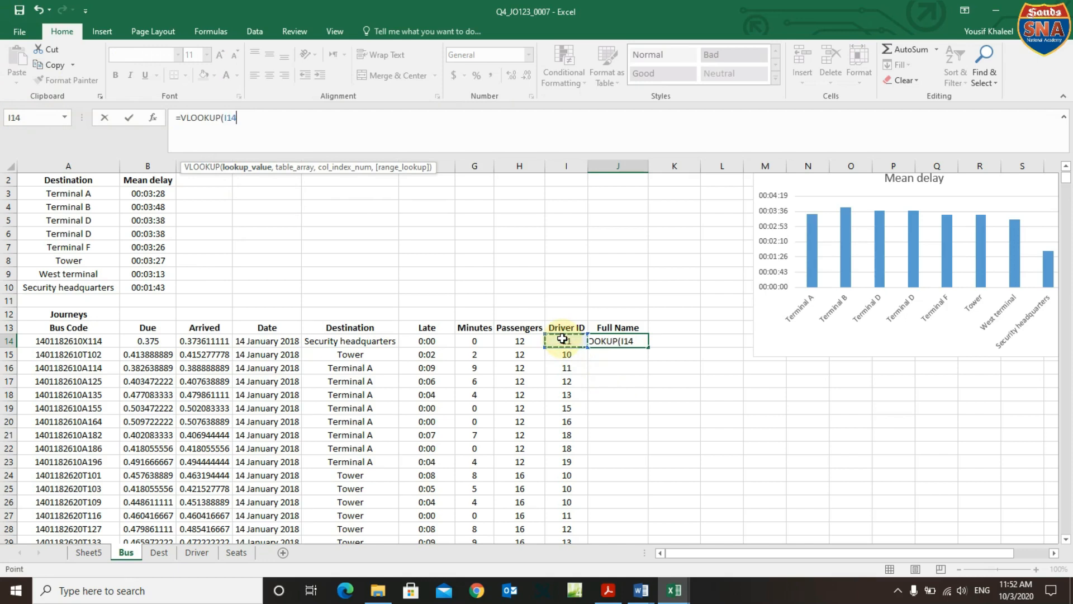
type(",")
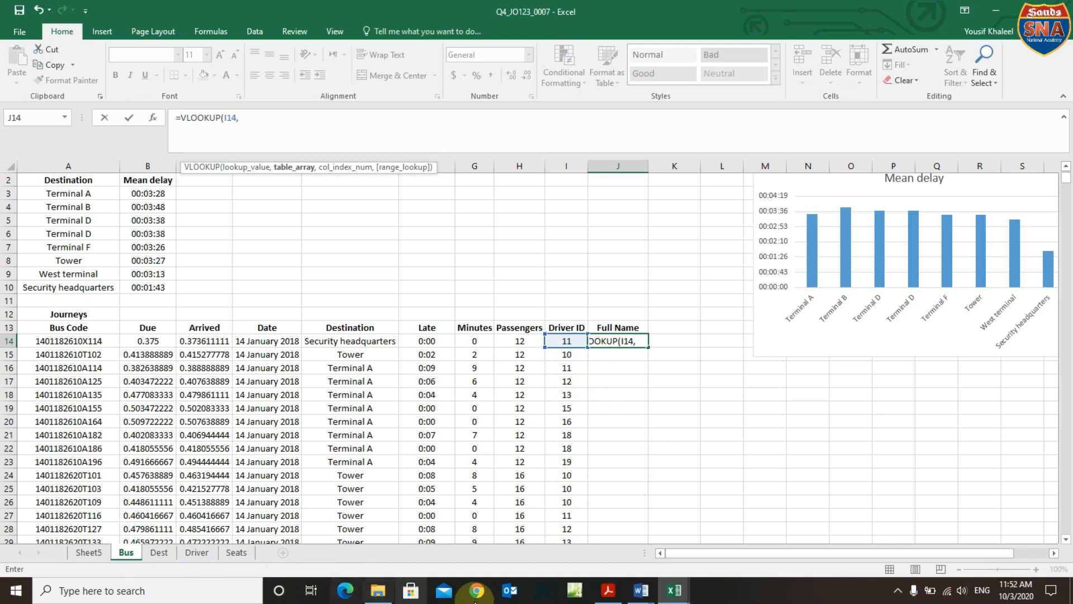
Set the lookup's table array to the range $A$2:$D$41 in the M18Driver workbook.
mouse_move(674, 591)
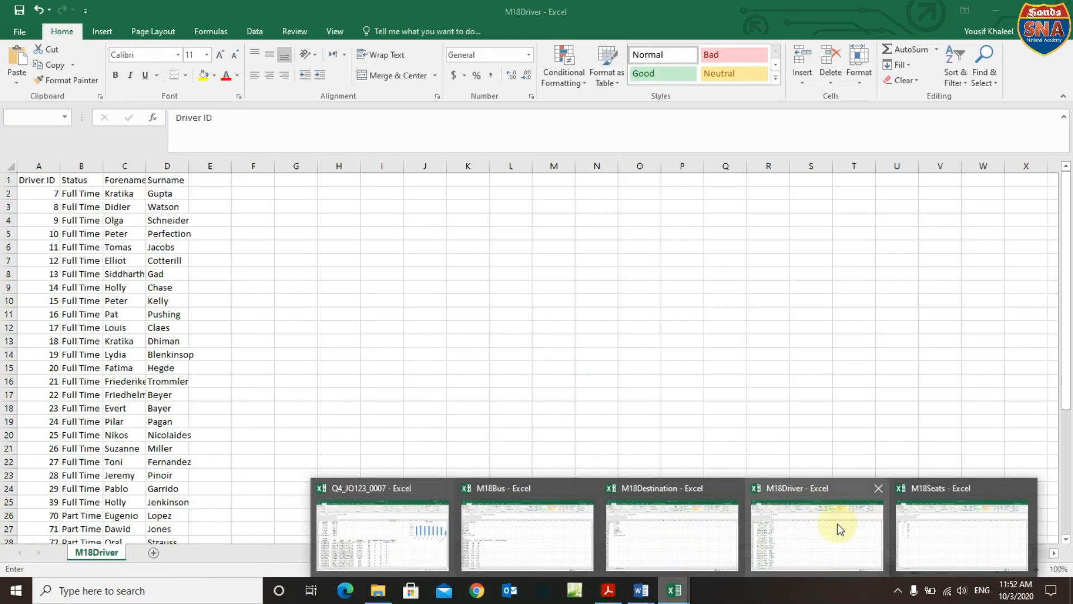
left_click(825, 516)
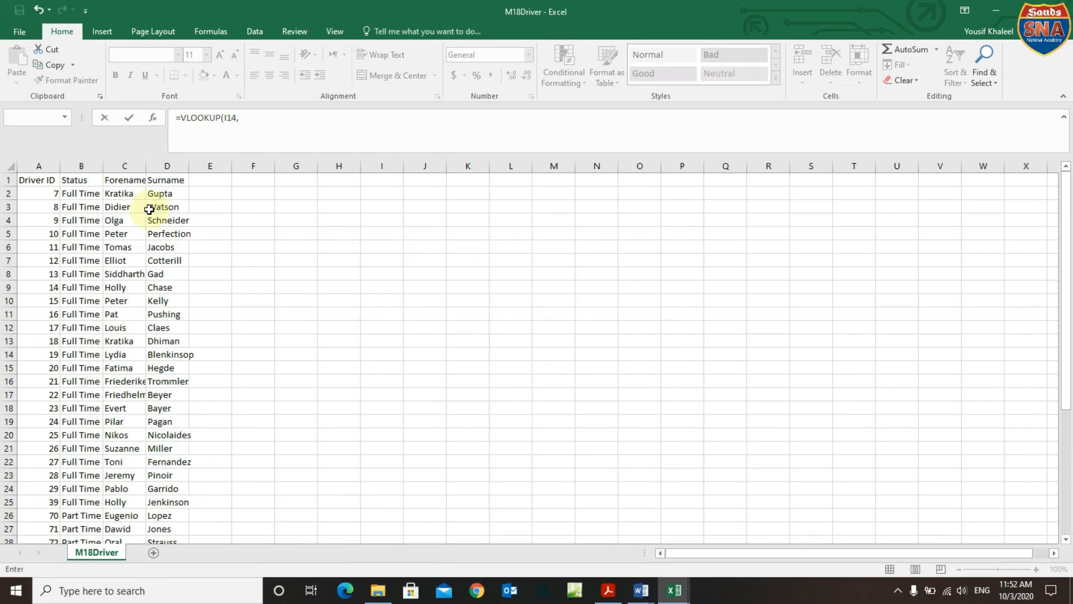
left_click_drag(22, 197, 173, 288)
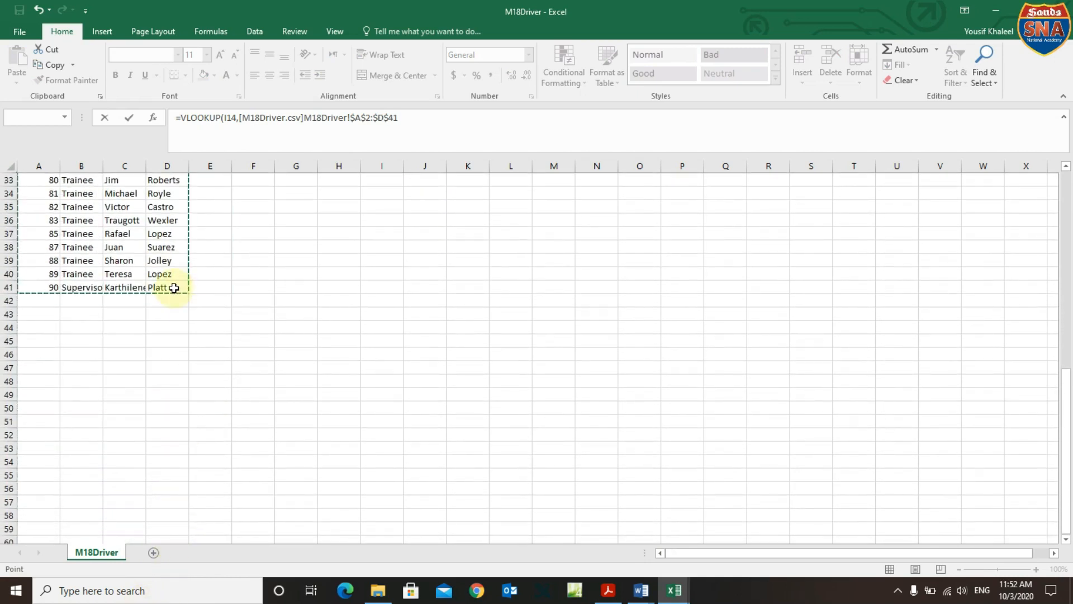
left_click(403, 119)
type(",")
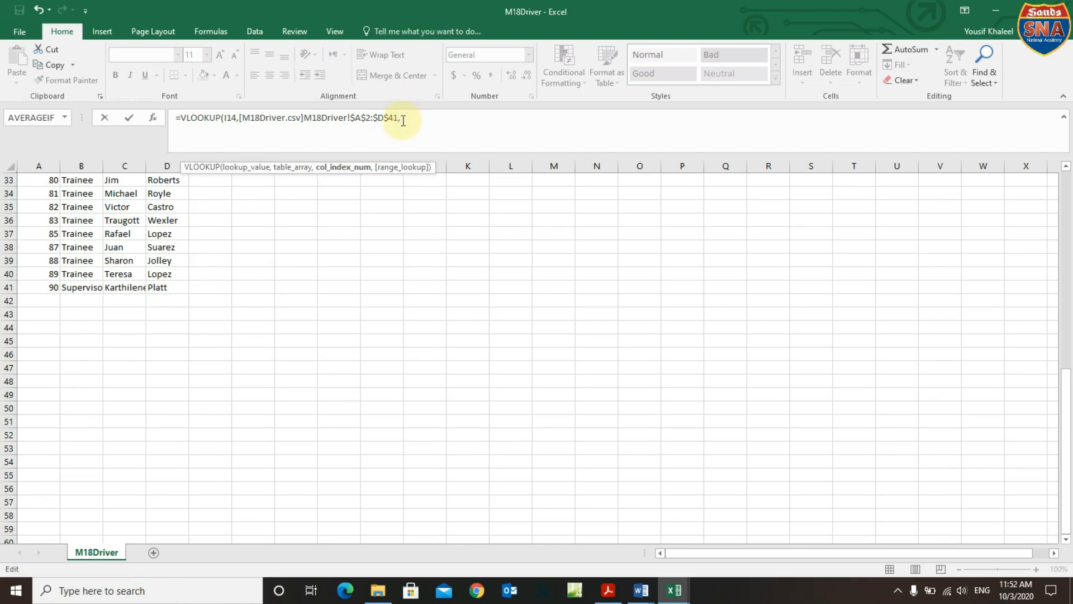
Complete the VLOOKUP with column index 3 and exact match 0, and enter the formula.
type("3,0")
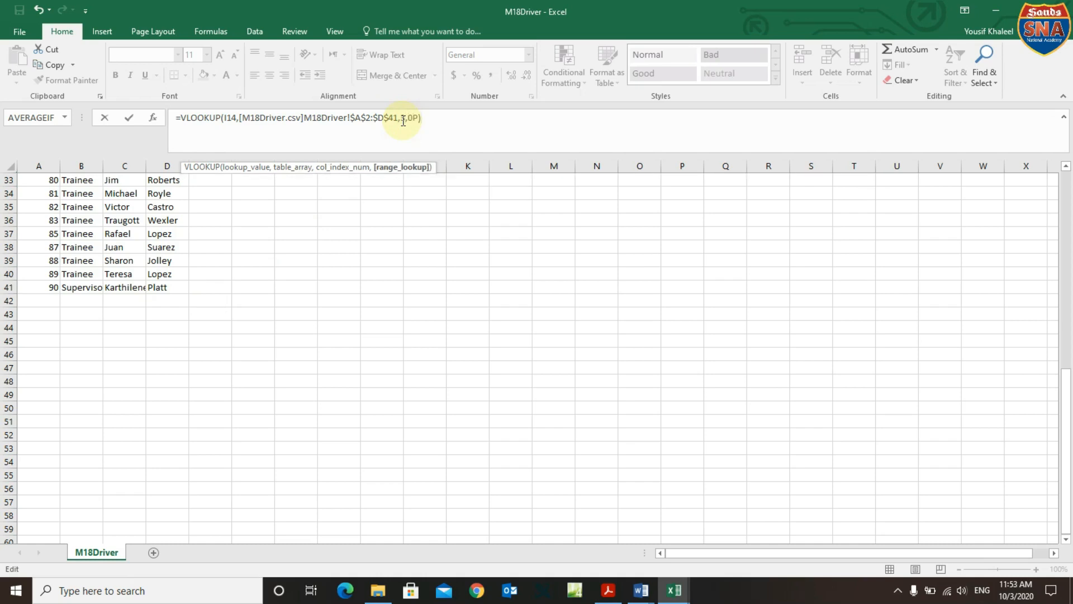
type("P")
key("BackSpace")
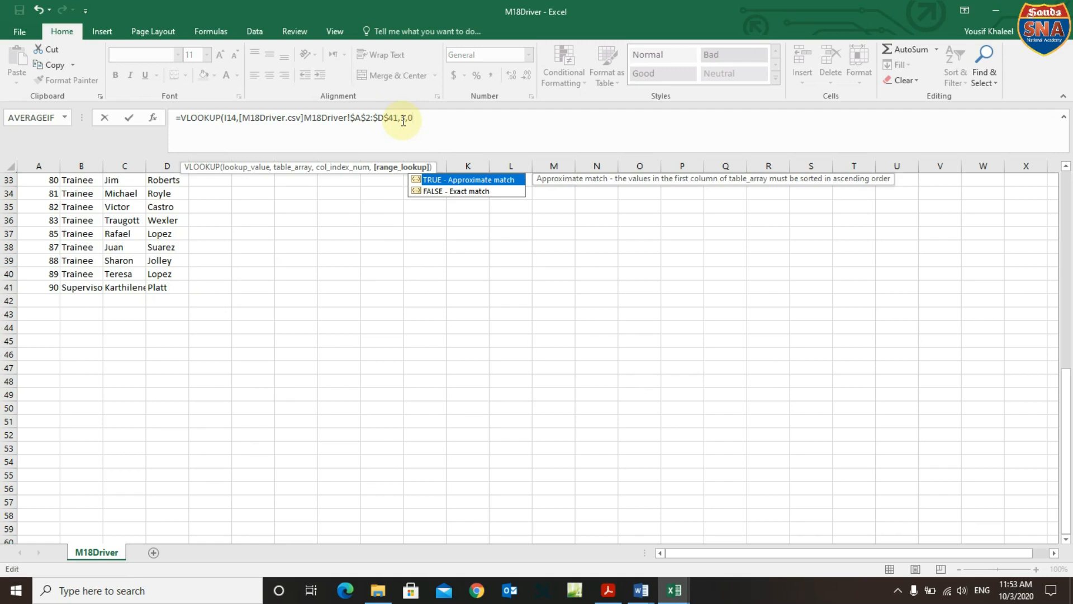
type(")")
key("Return")
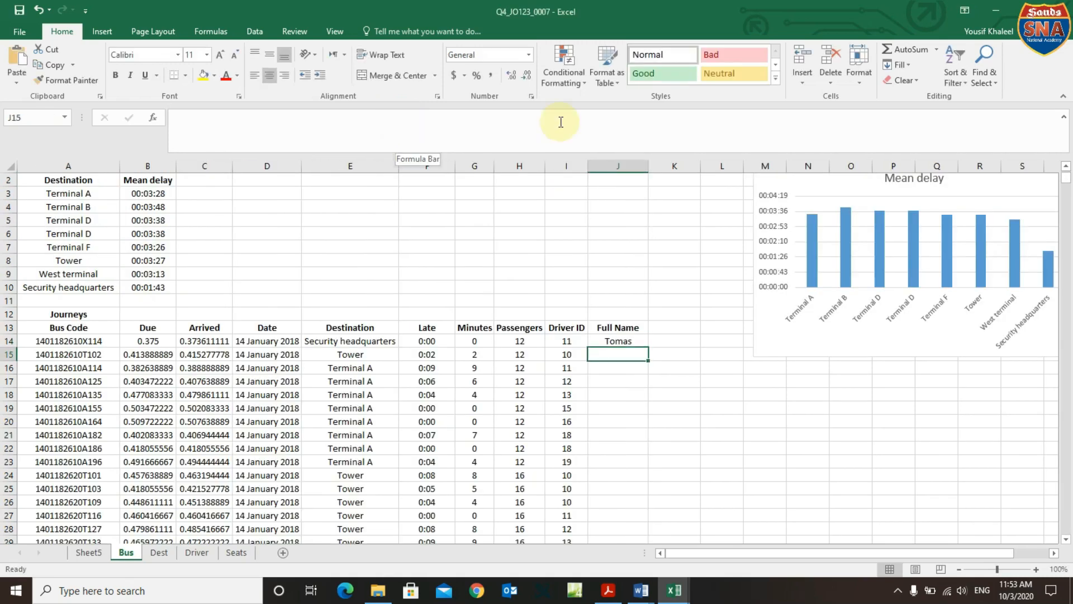
Extend the J14 formula with &" "& and a second VLOOKUP that uses the driver ID in I14 as lookup value.
left_click(619, 341)
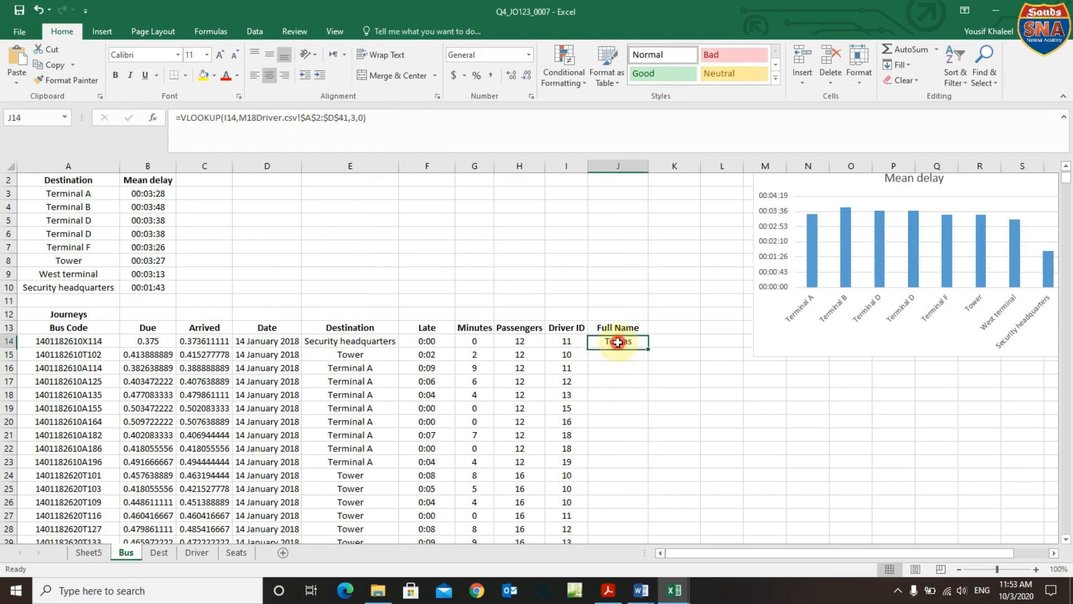
left_click(377, 117)
type("&")
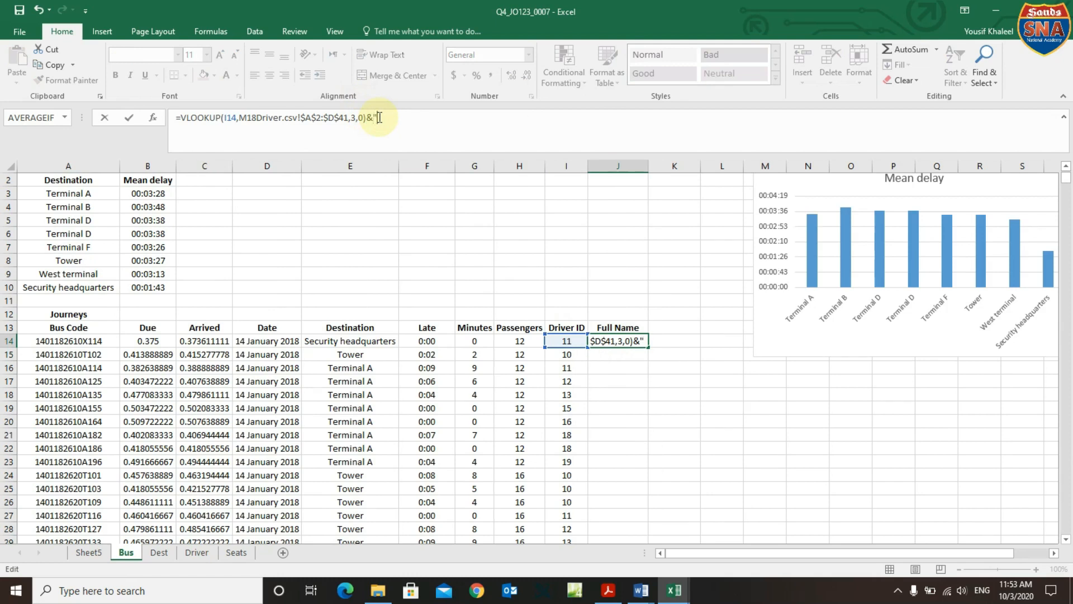
type("\" \"&vloo")
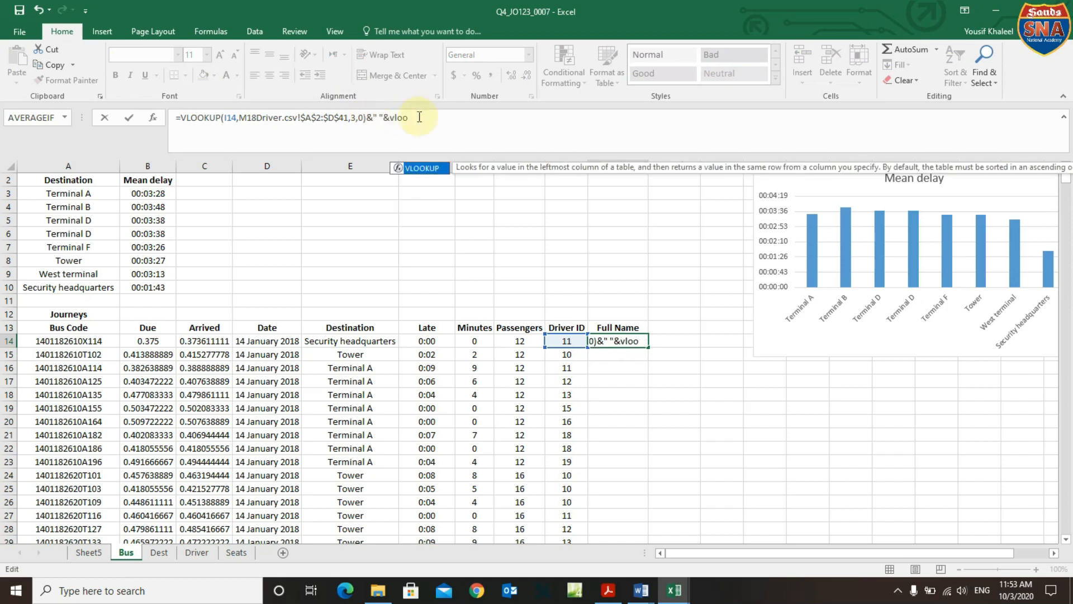
double_click(418, 167)
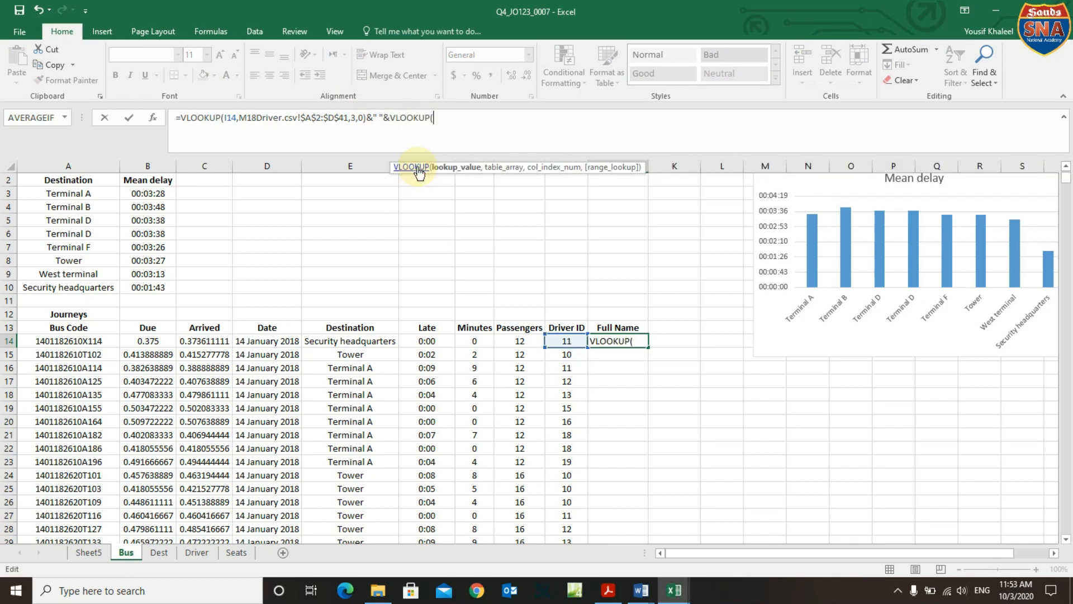
left_click(565, 339)
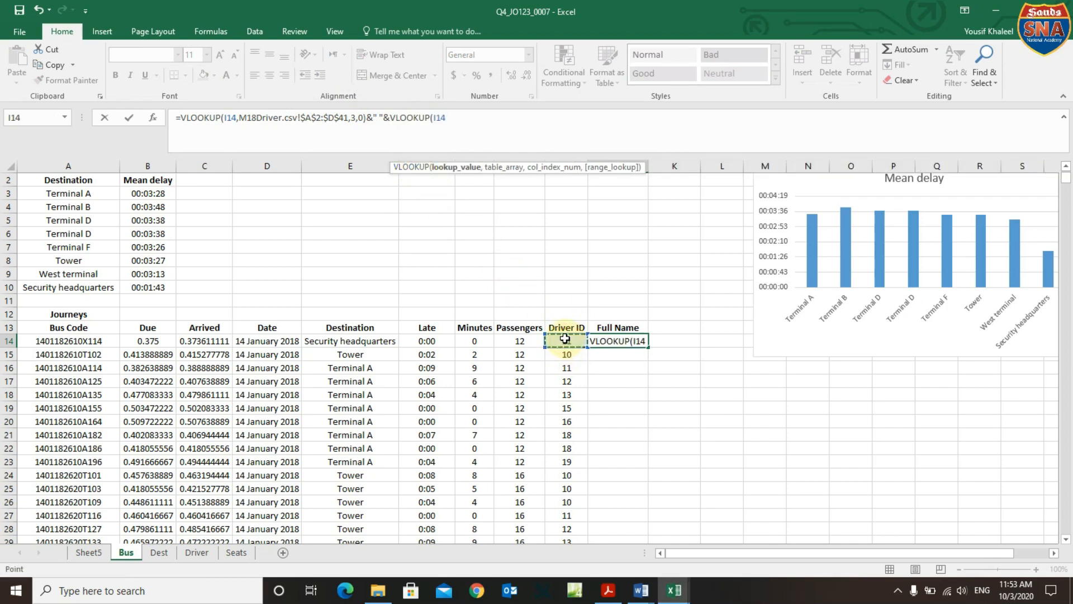
type(",")
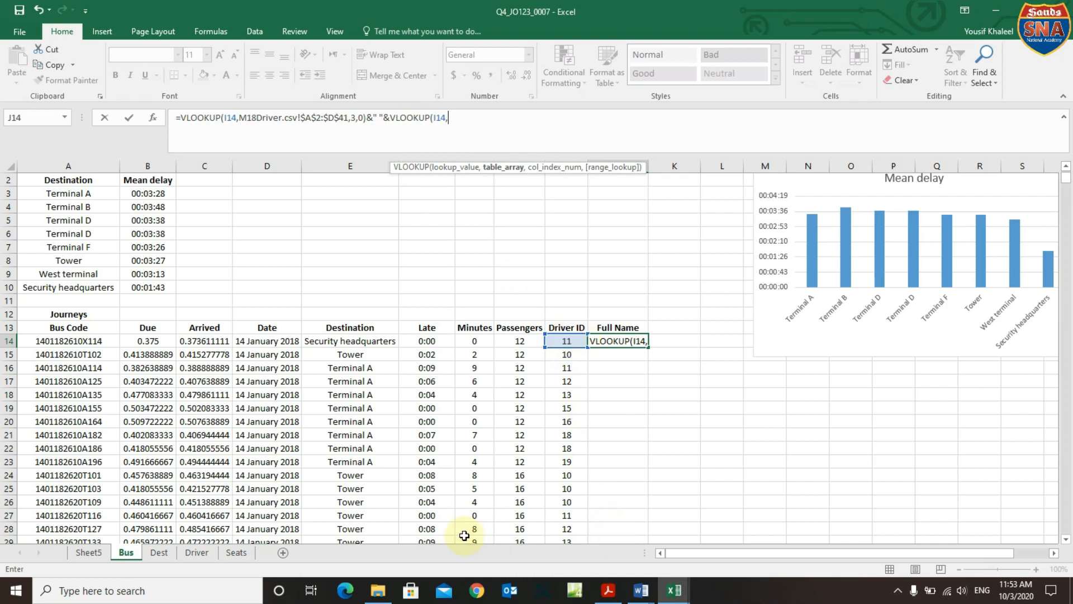
Set the second VLOOKUP's table array to the range $A$2:$D$41 in the M18Driver workbook.
mouse_move(672, 597)
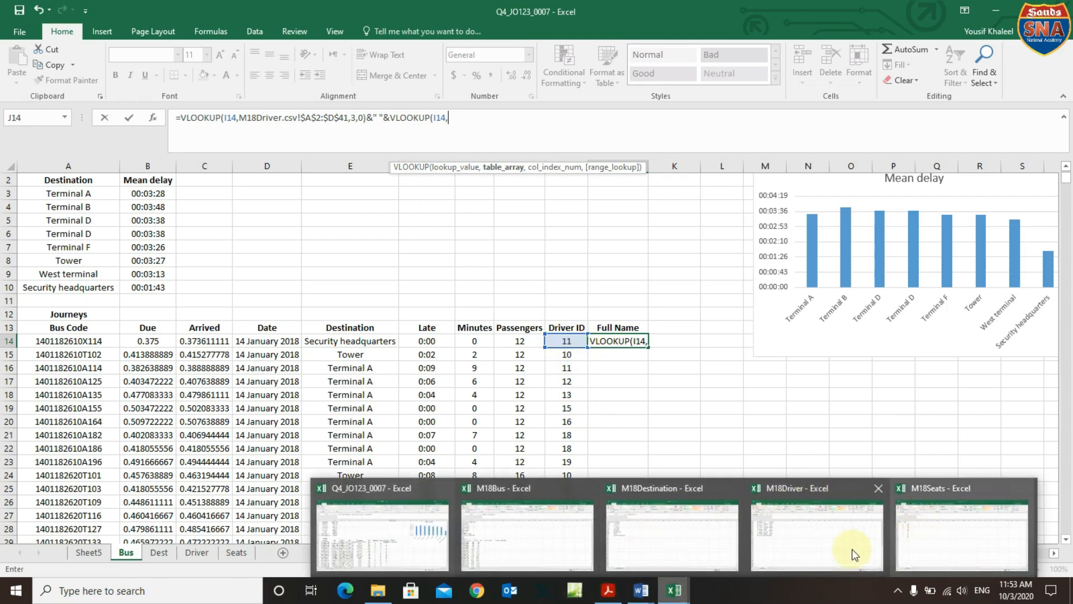
left_click(828, 528)
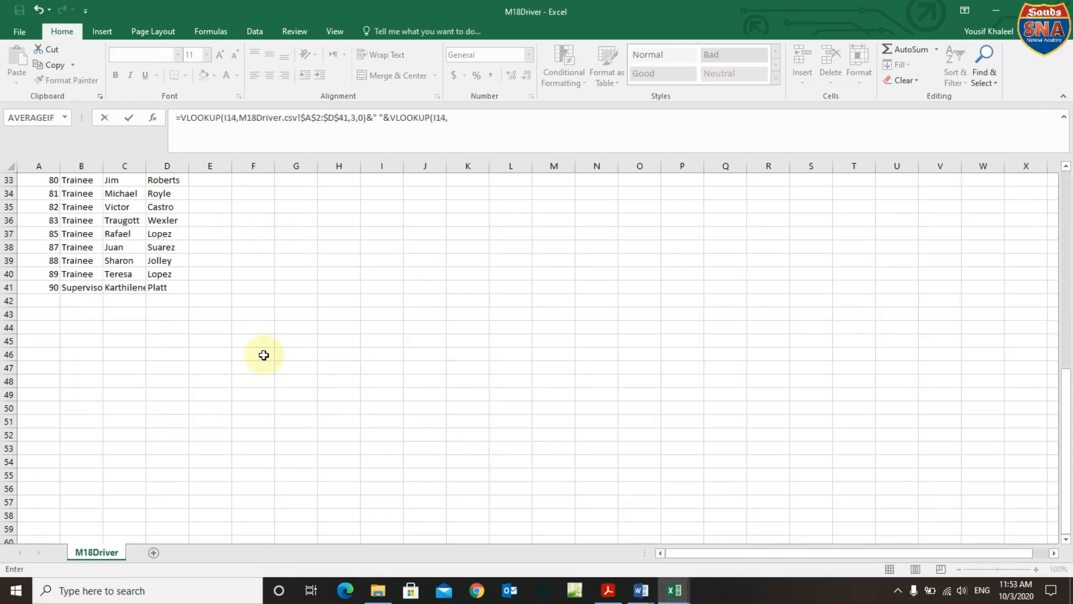
scroll(762, 308, "up", 11)
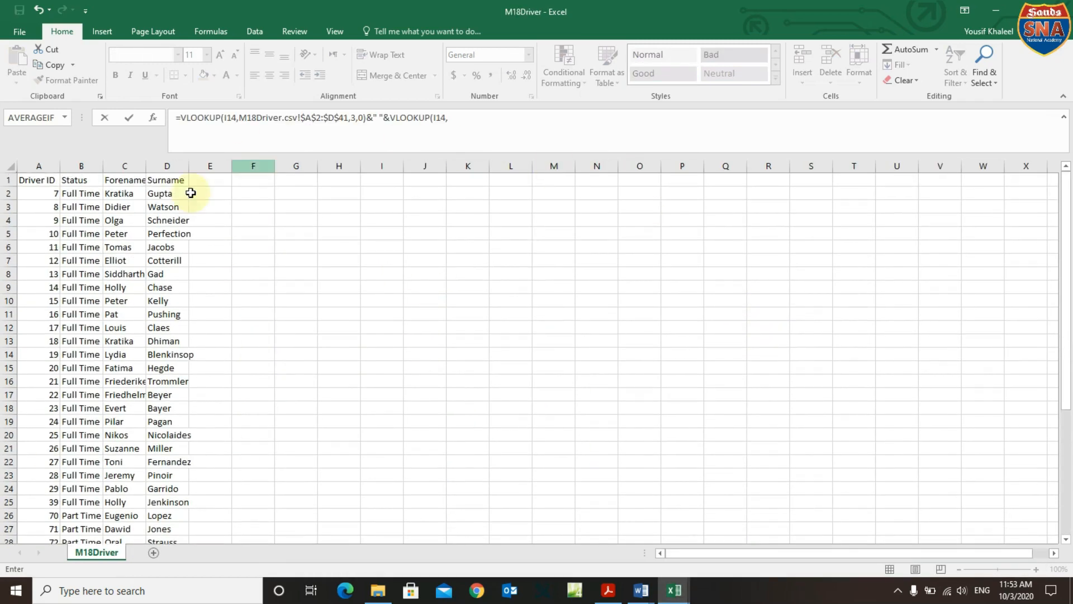
left_click_drag(21, 196, 171, 493)
left_click(630, 116)
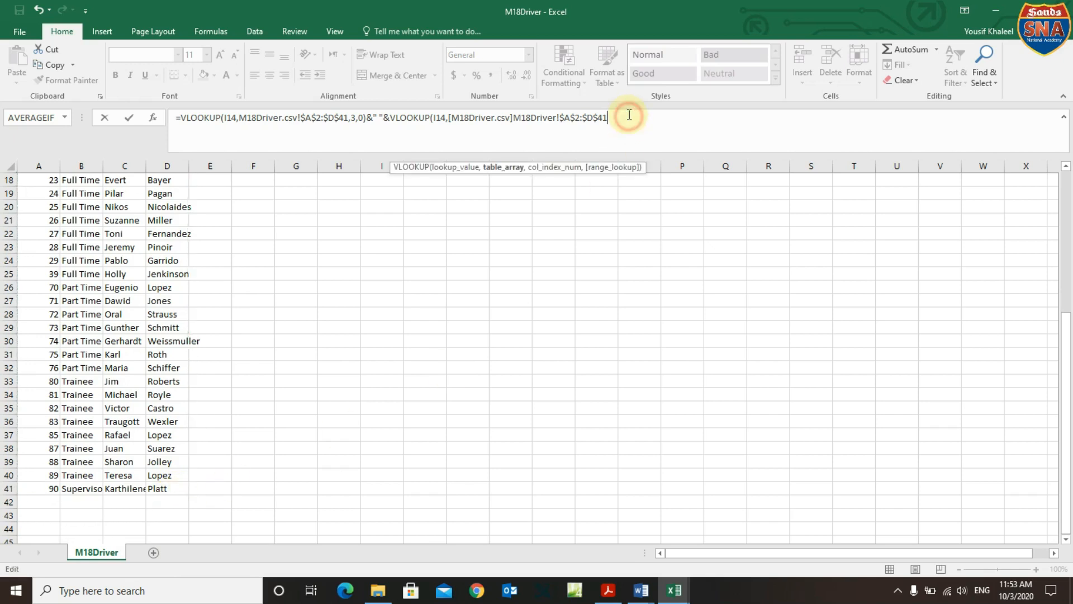
Complete the second VLOOKUP with column index 4 and exact match 0, and enter the formula.
type(",")
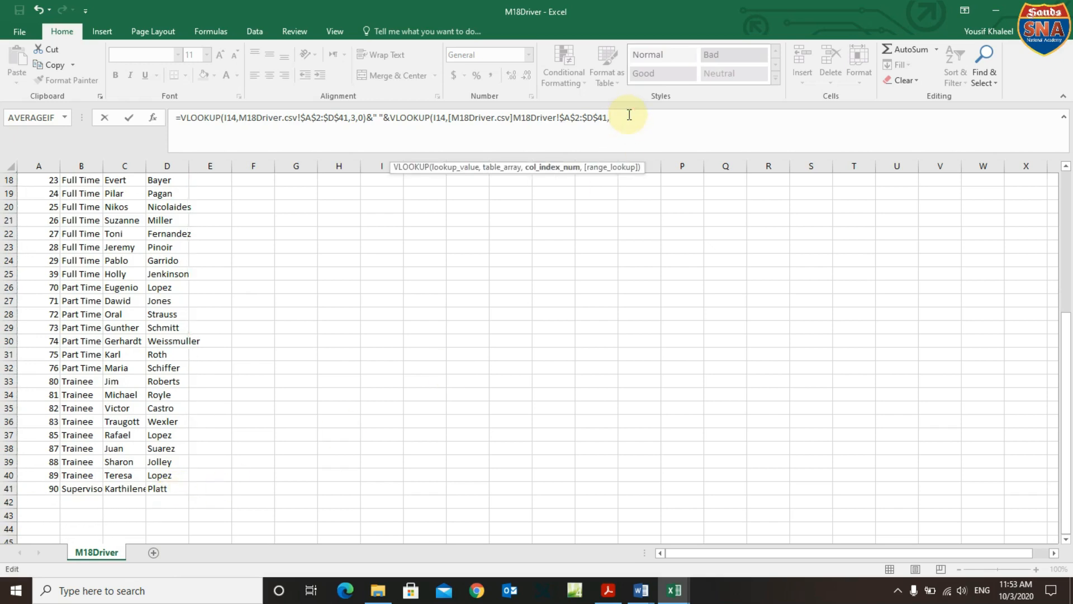
type("4,")
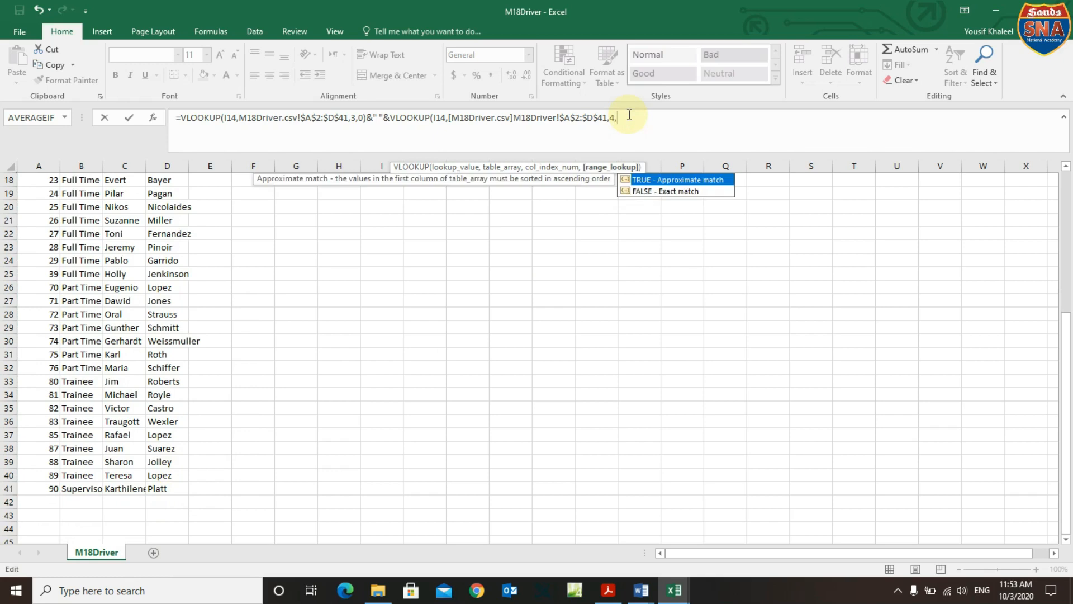
type("0)")
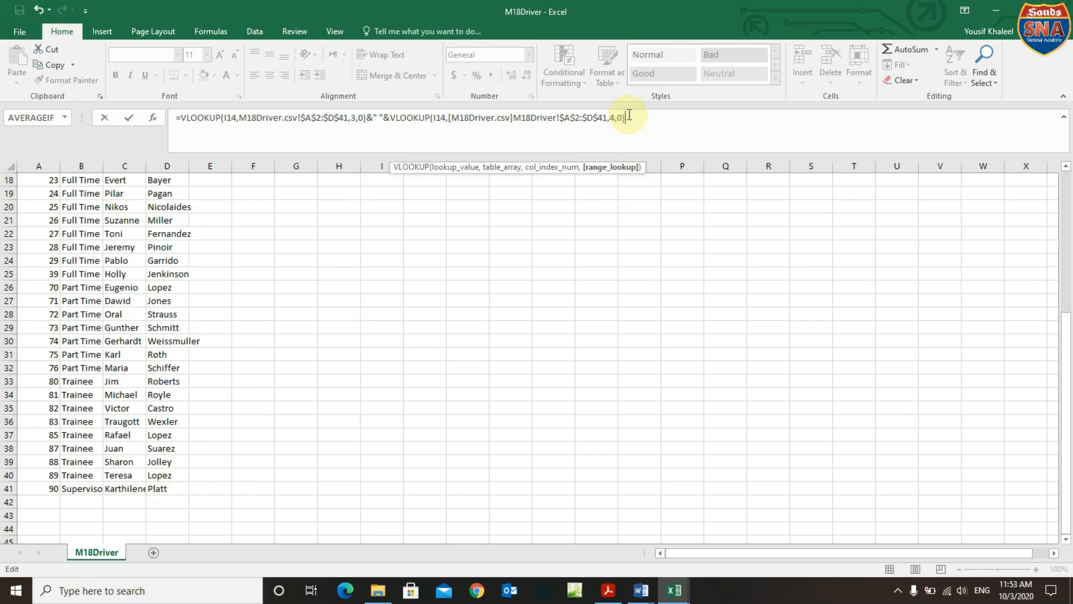
key("Return")
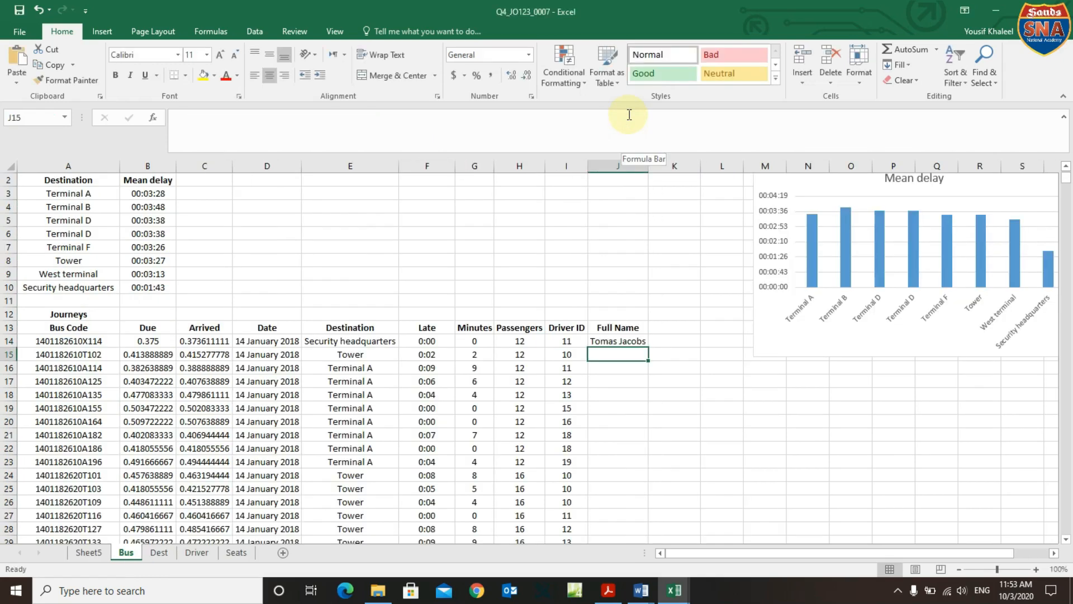
Fill the J14 formula down the Full Name column and compare the formulas in J14 and J15.
left_click(636, 342)
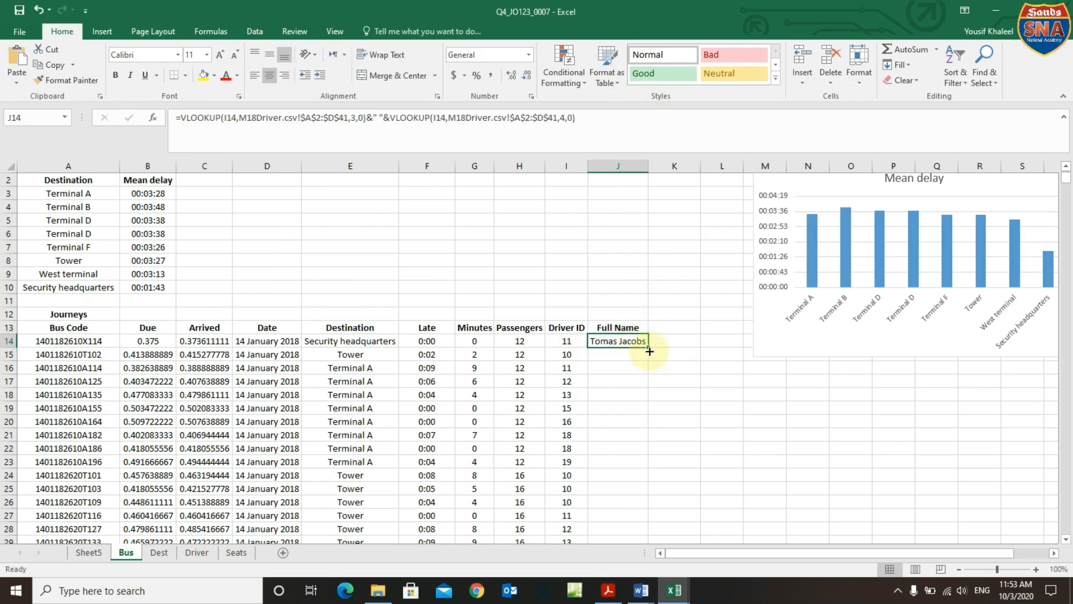
double_click(649, 347)
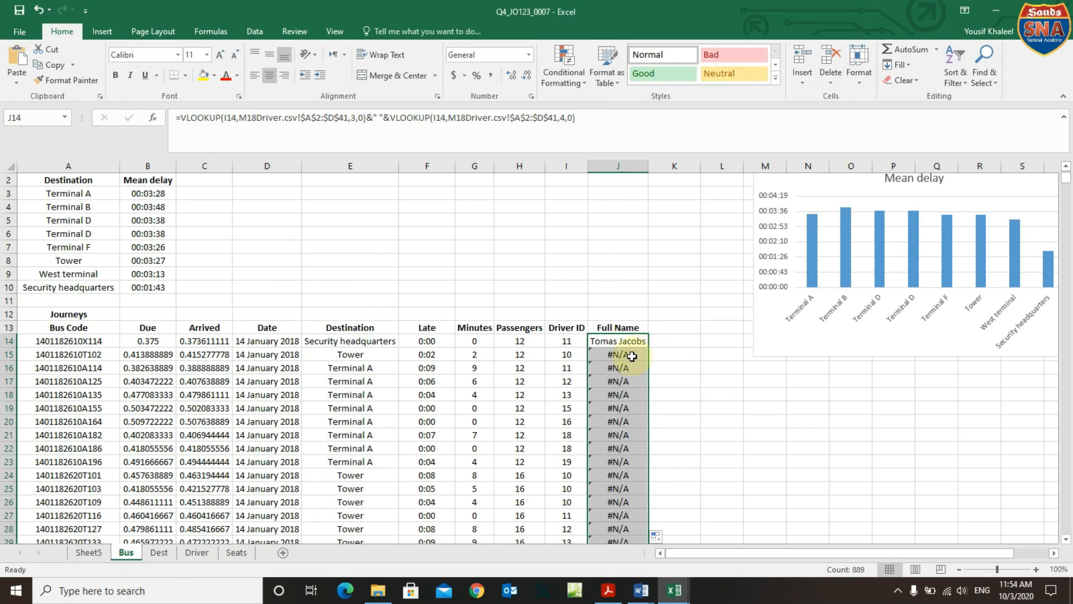
left_click(654, 285)
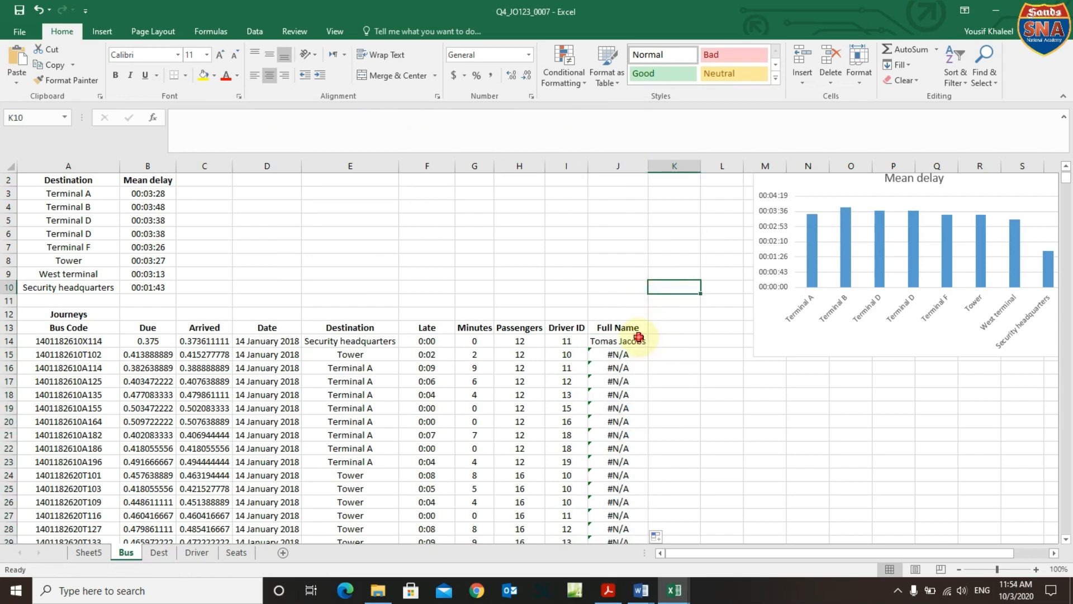
left_click(638, 338)
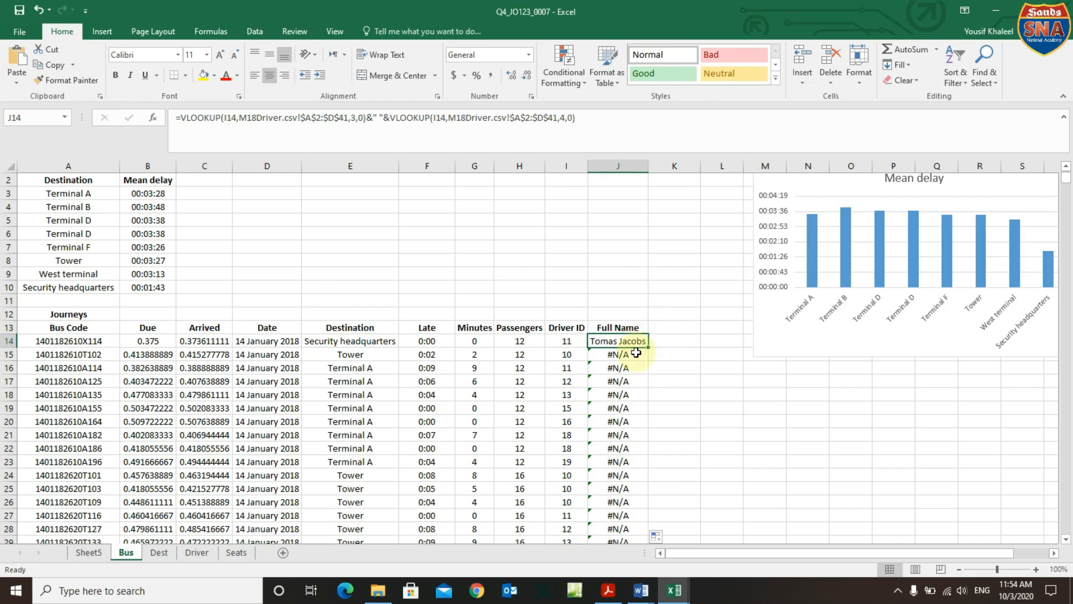
left_click(637, 354)
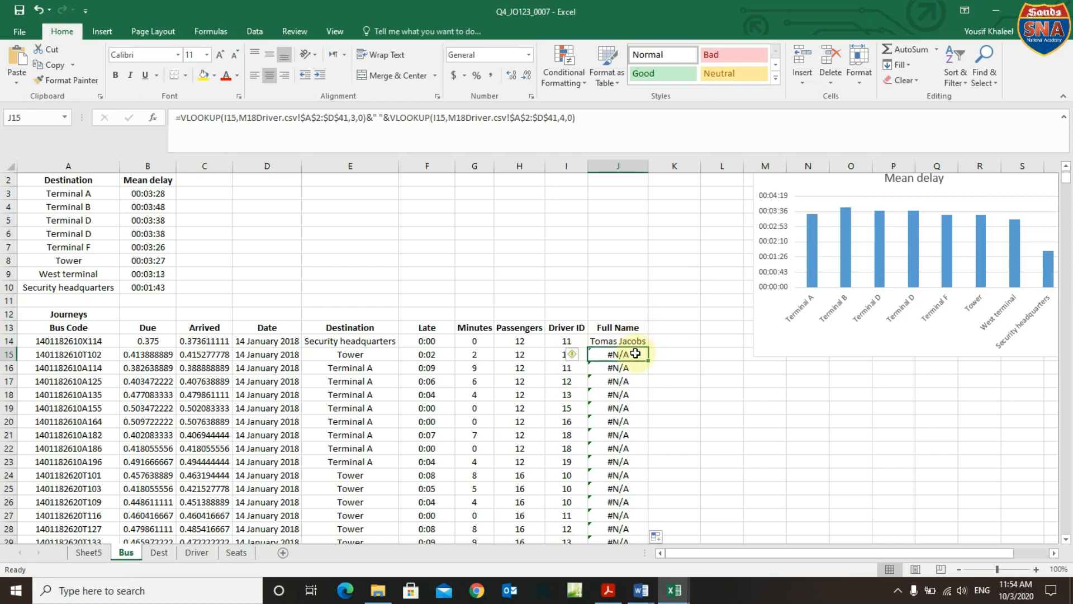
left_click(635, 341)
left_click(634, 357)
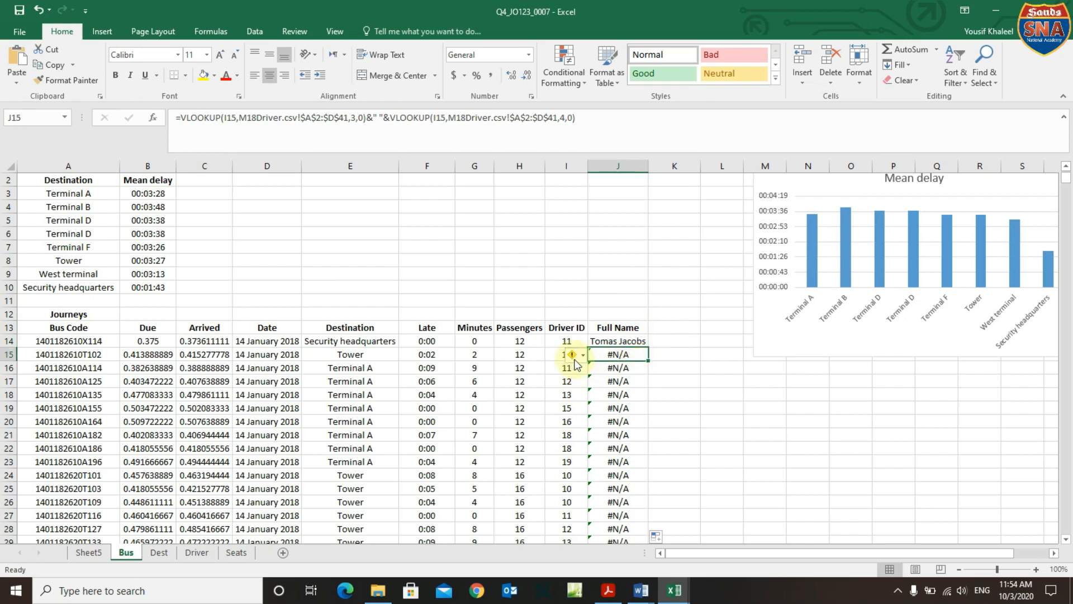
mouse_move(578, 366)
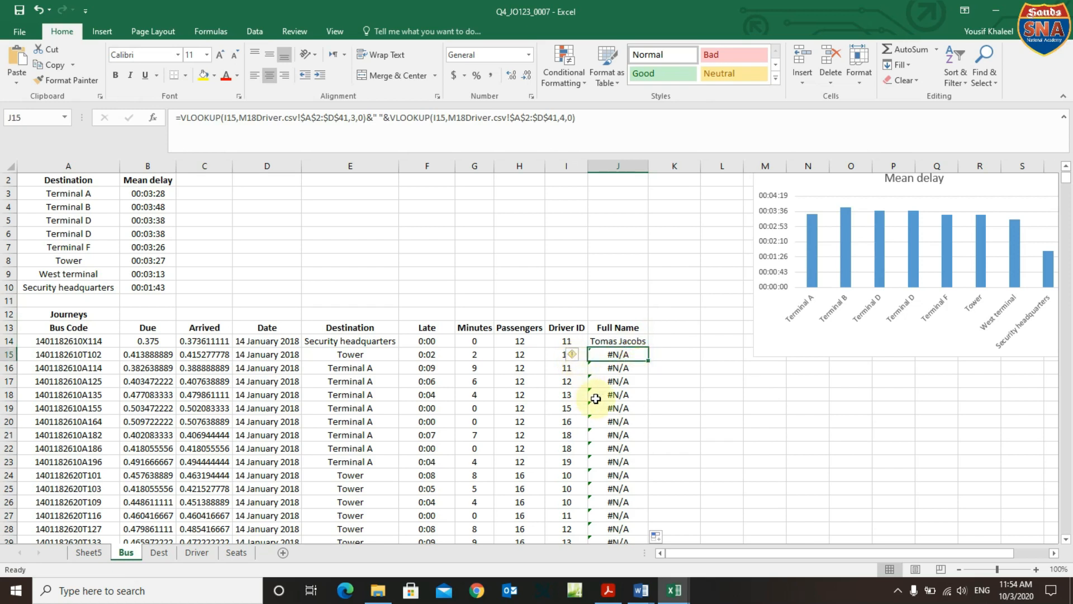
left_click(601, 341)
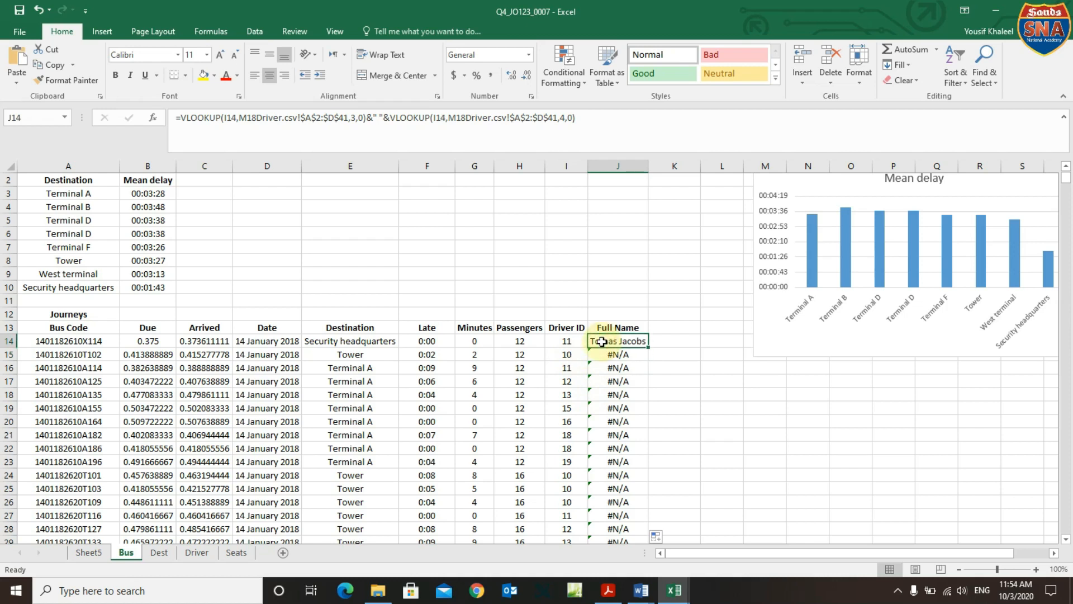
Wrap the MID formula in Driver ID cell I15 in VALUE, giving =VALUE(MID(A15,12,2)).
left_click(575, 356)
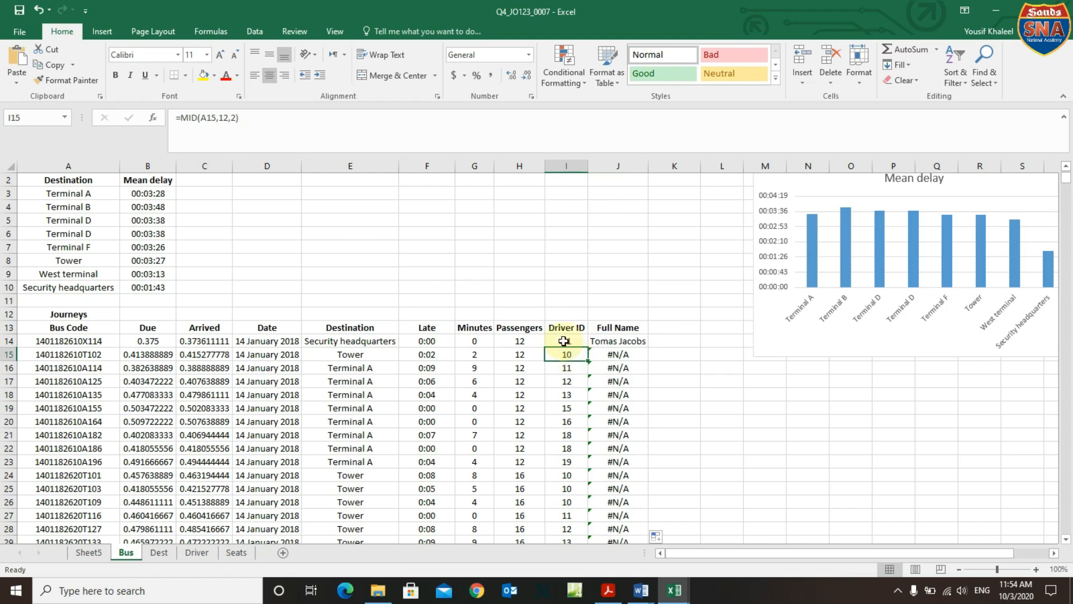
left_click(181, 119)
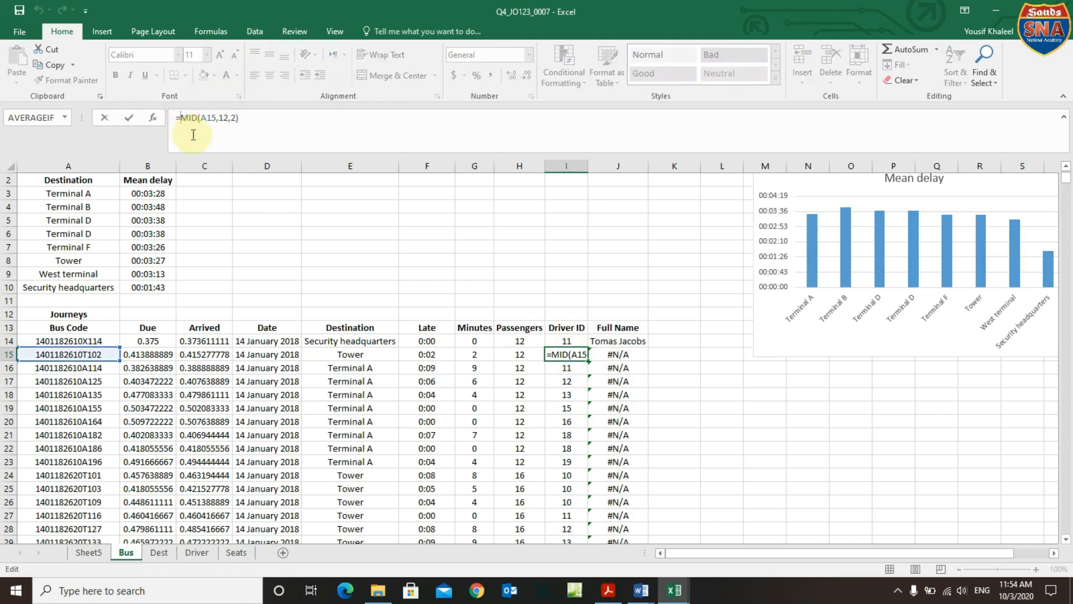
type("value")
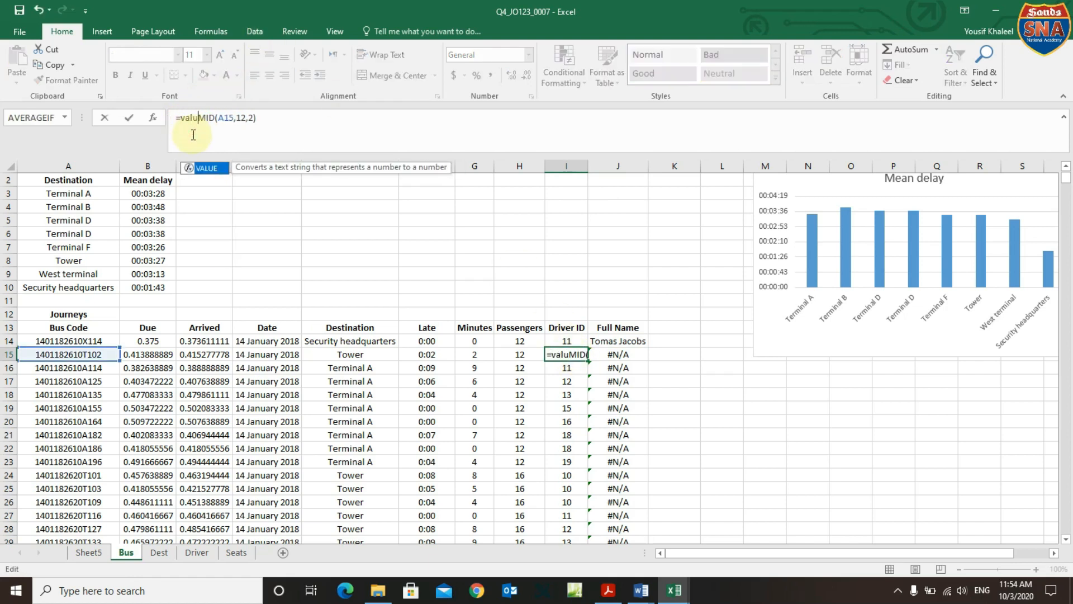
double_click(212, 168)
type(")")
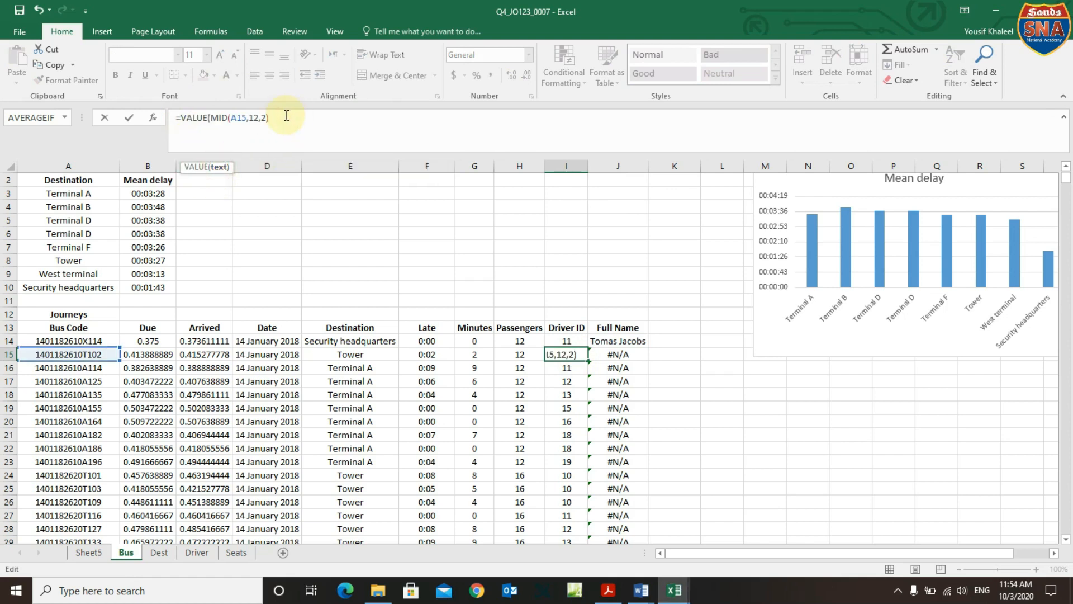
key("Return")
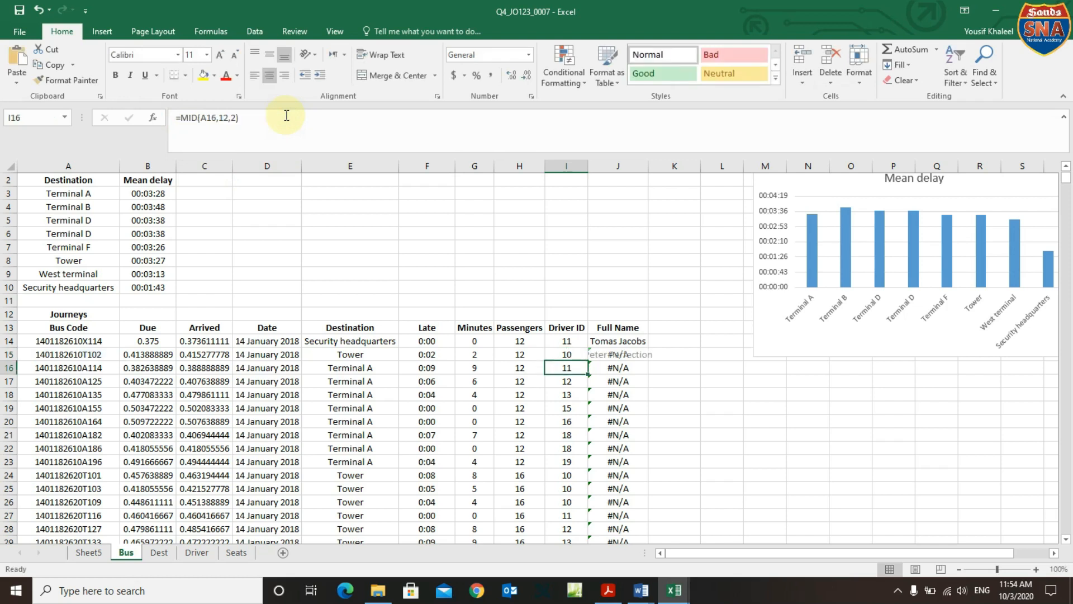
Fill the VALUE formula from I15 down the Driver ID column and auto-fit the width of the Full Name column.
left_click(560, 352)
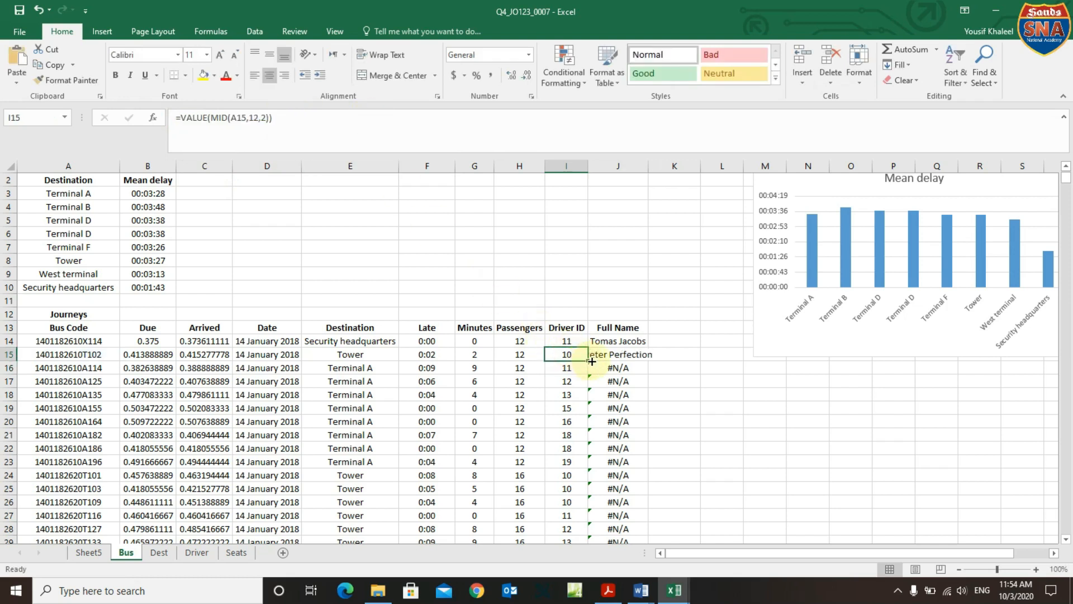
double_click(588, 361)
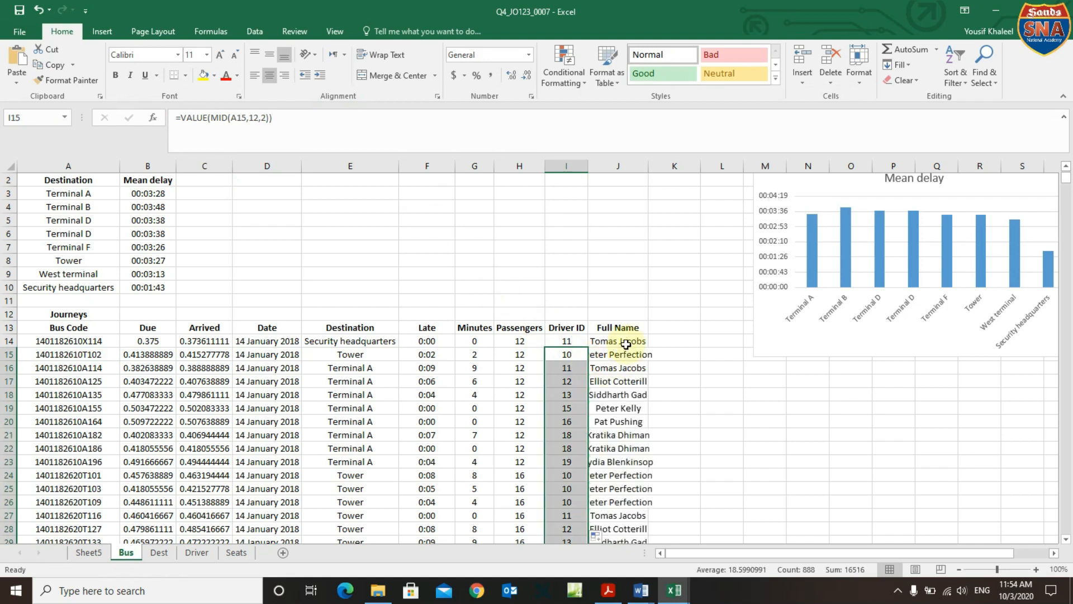
double_click(648, 162)
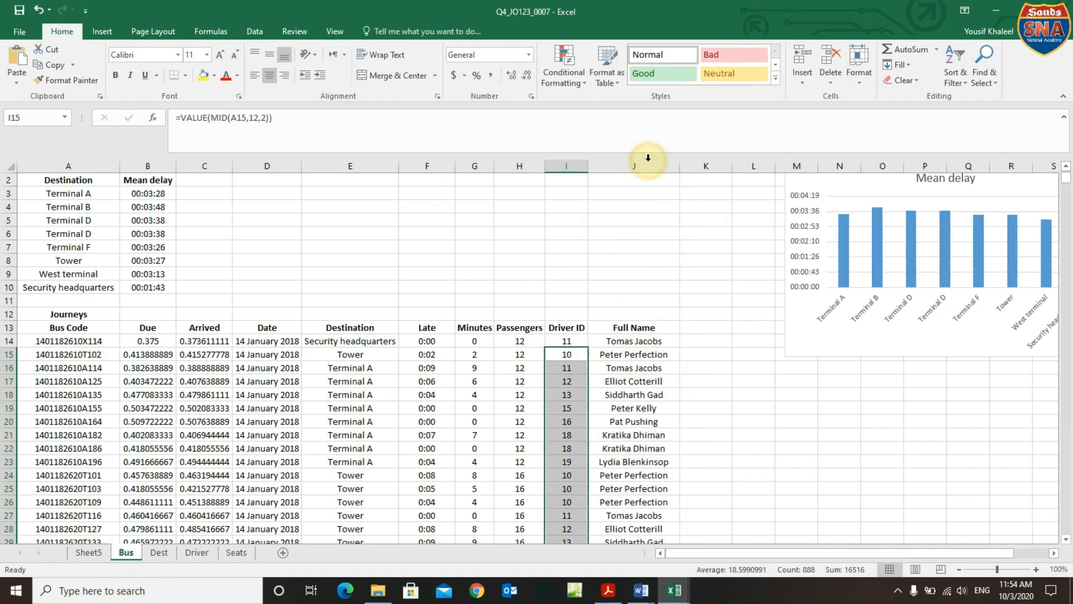
left_click(682, 339)
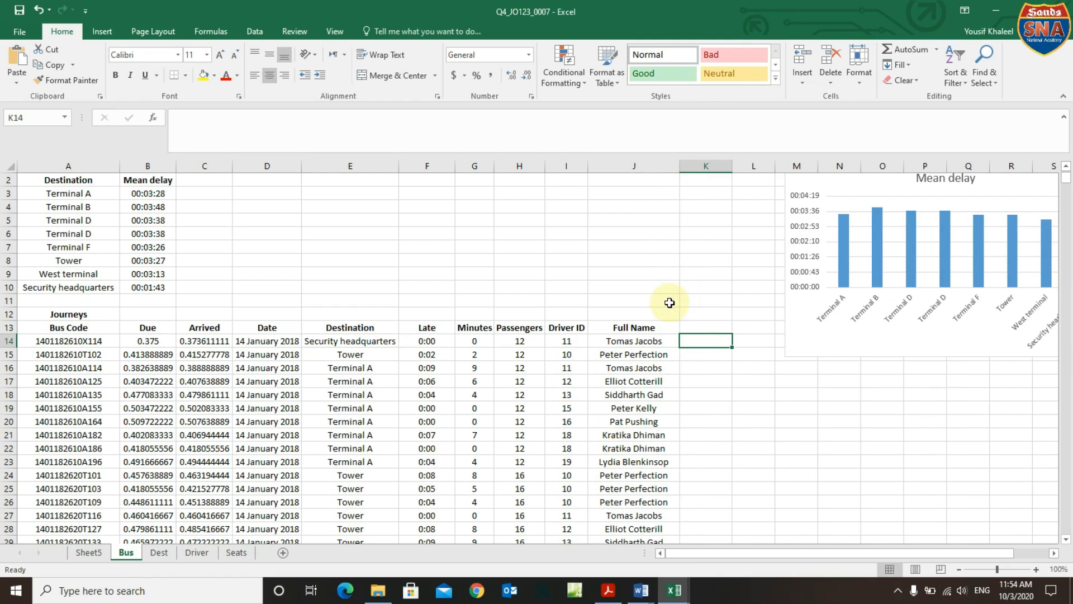
Read question 8 in the exam paper 9626_m18_qp_02.pdf in Acrobat Reader, and return to the Q4_JO123_0007 workbook in Excel.
mouse_move(612, 593)
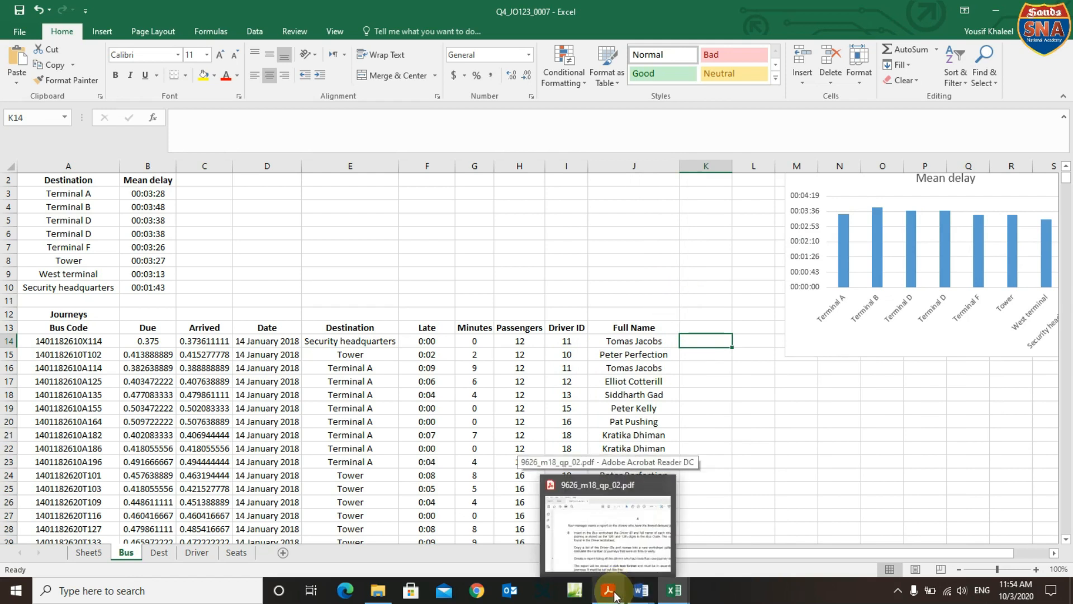
left_click(615, 596)
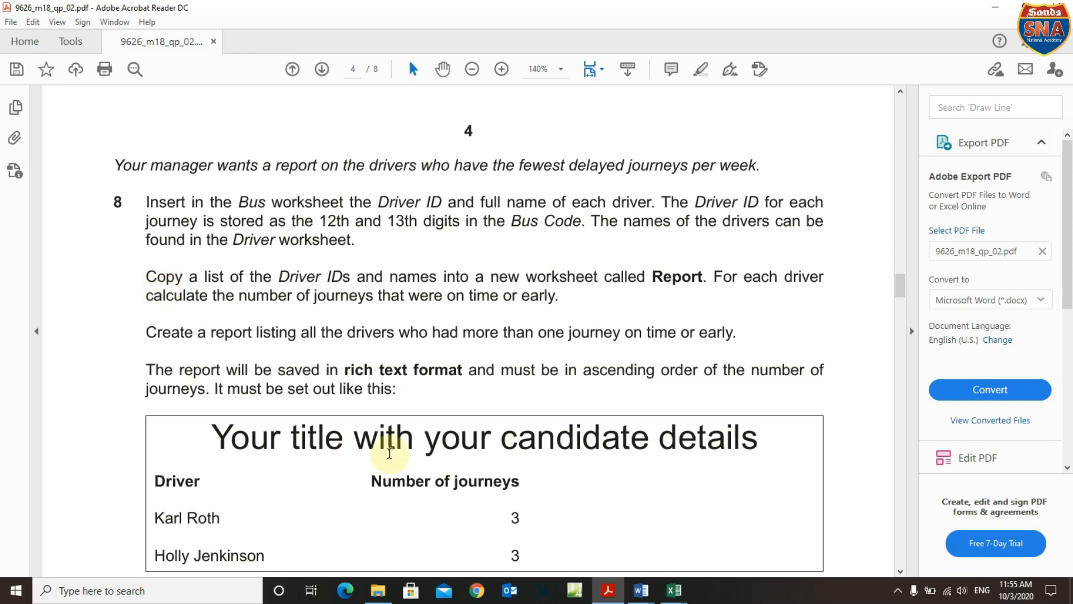
left_click(675, 590)
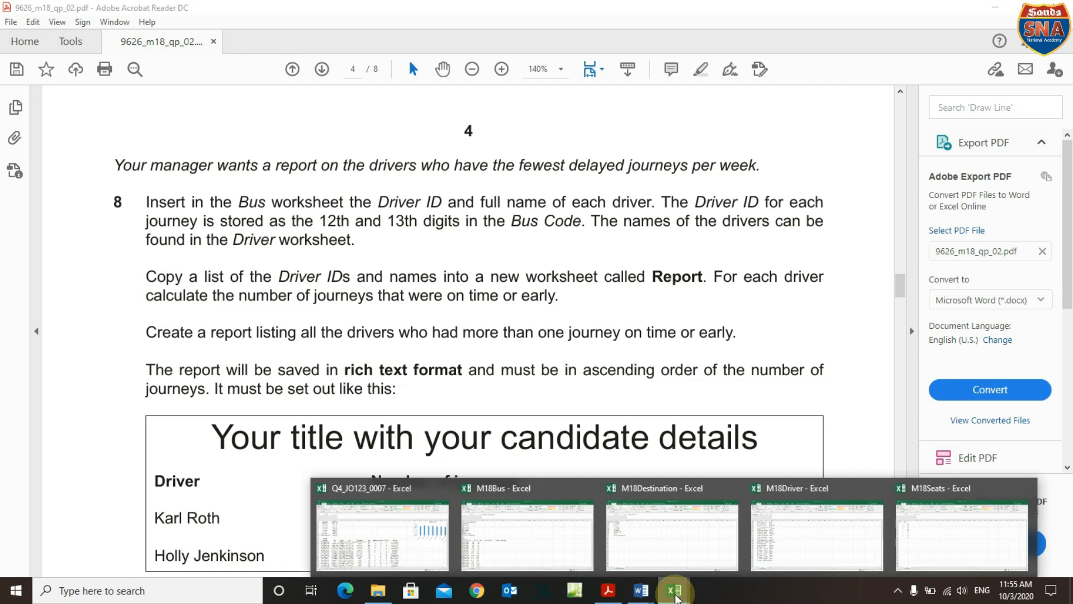
left_click(412, 557)
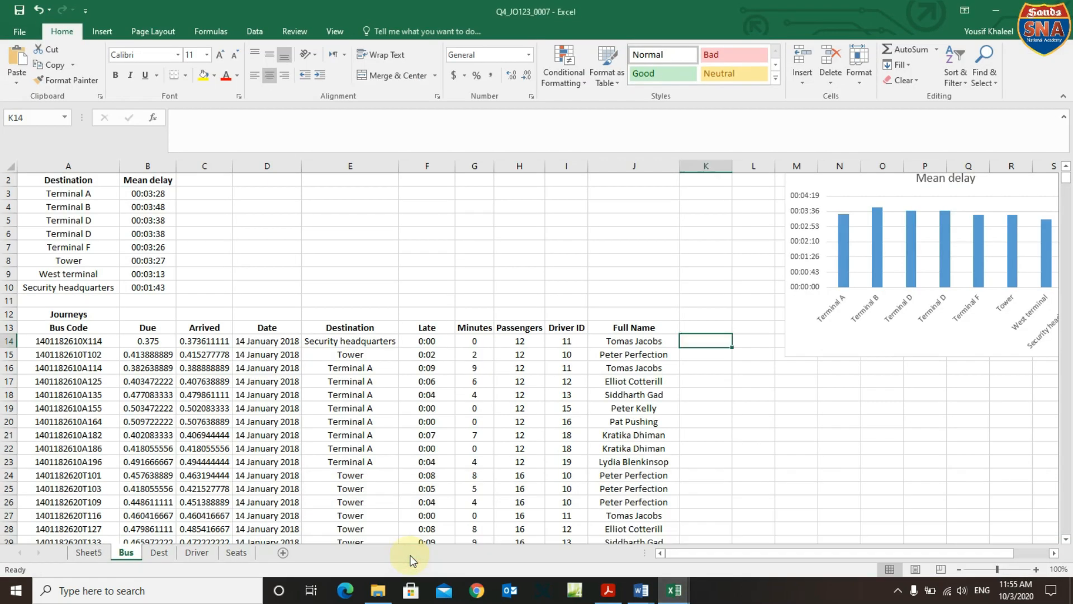
Create a PivotTable from the journeys data in Bus!$A$13:$J$902 on a new worksheet.
scroll(408, 378, "up", 1)
scroll(409, 379, "down", 7)
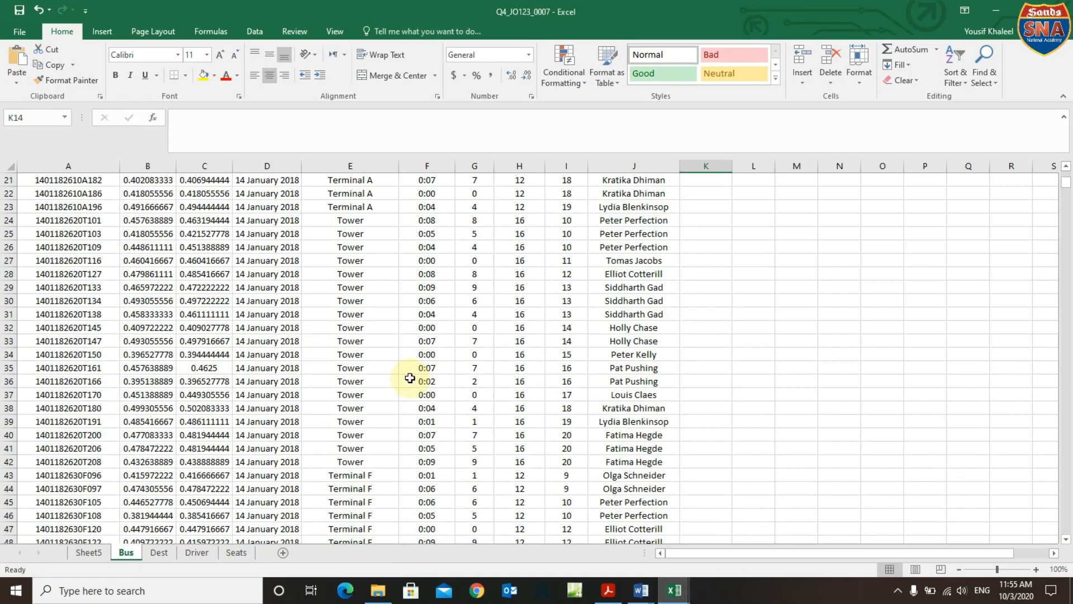
scroll(408, 378, "up", 7)
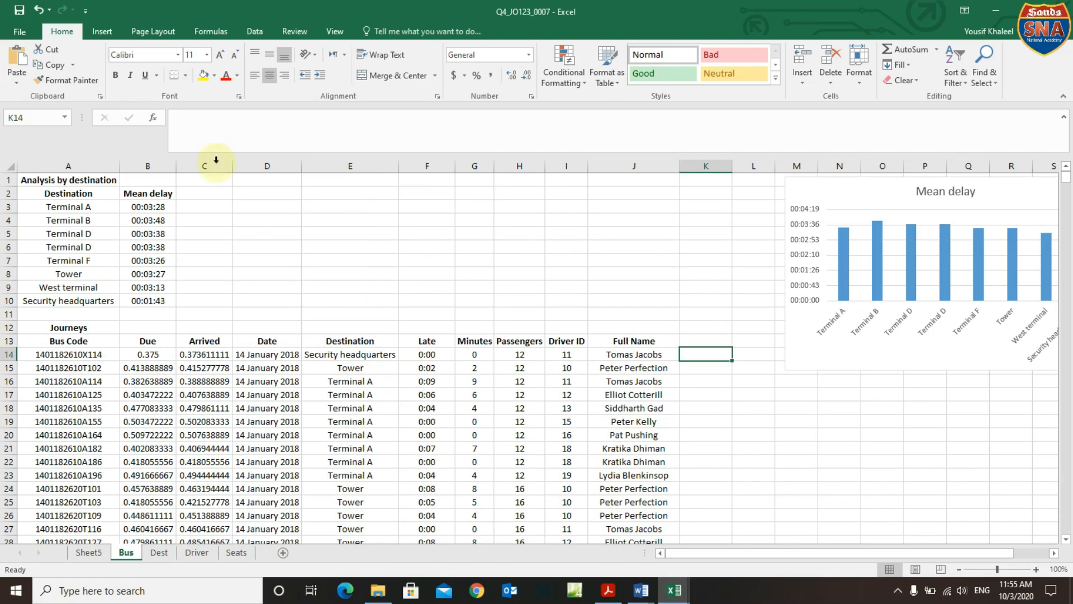
left_click(102, 31)
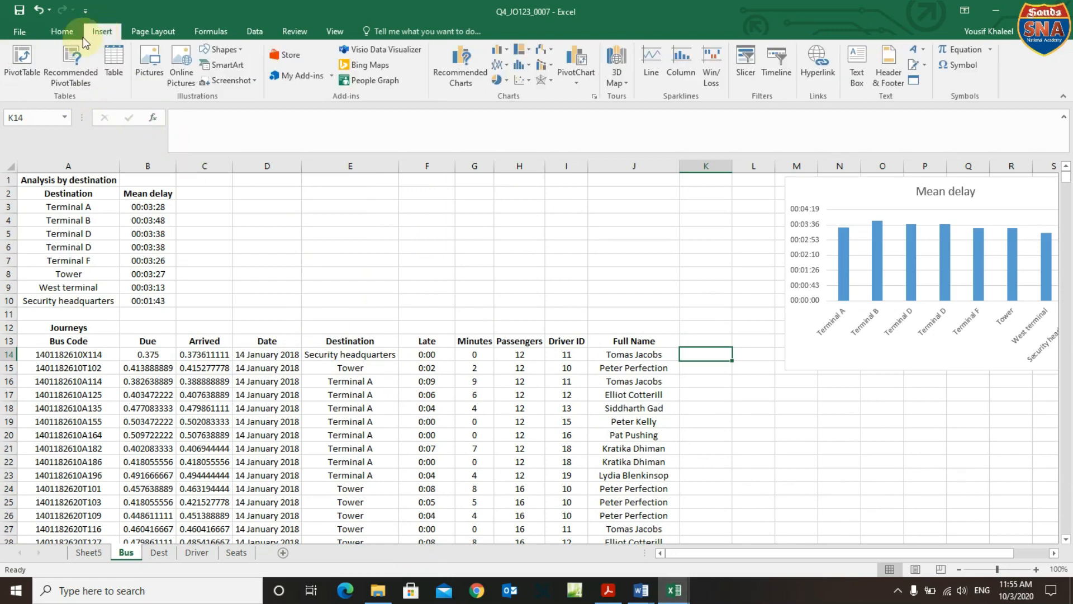
left_click(22, 70)
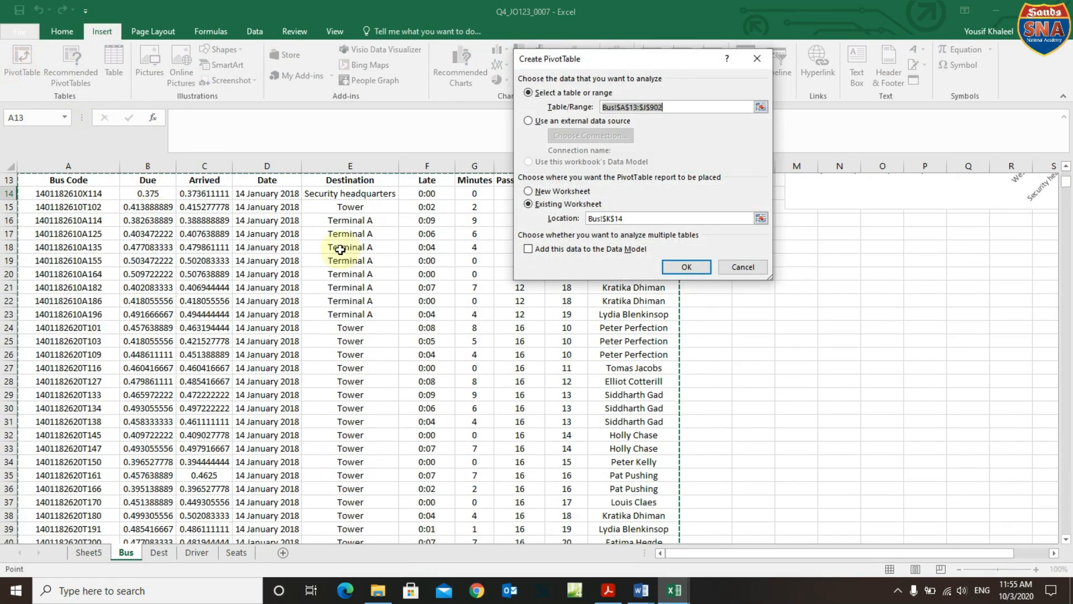
left_click(548, 191)
left_click(674, 266)
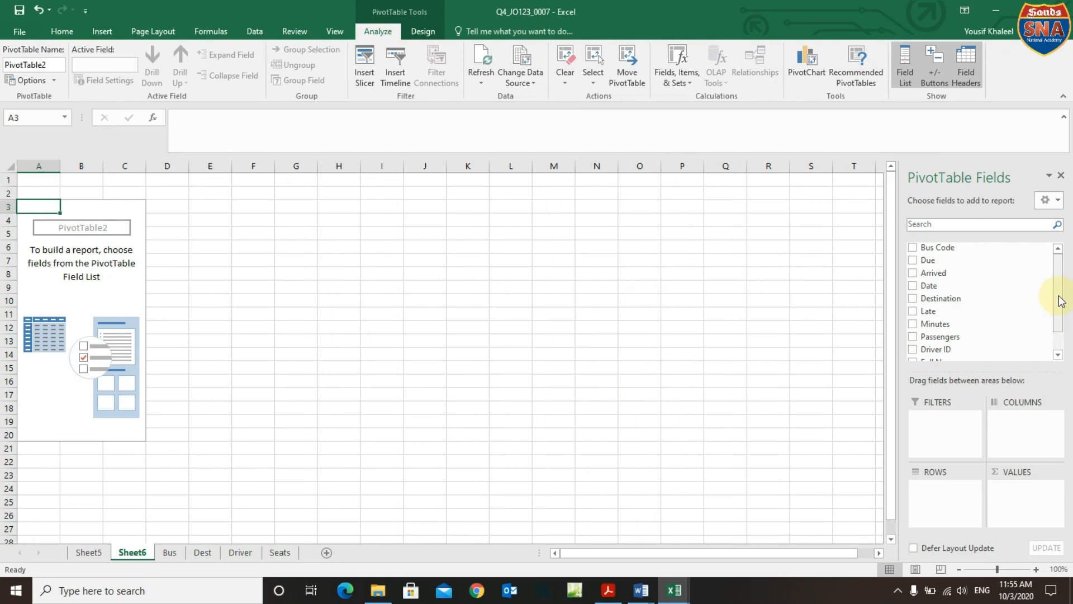
Reread question 8 in the exam paper 9626_m18_qp_02.pdf in Acrobat Reader, and return to the Q4_JO123_0007 workbook in Excel.
left_click(608, 590)
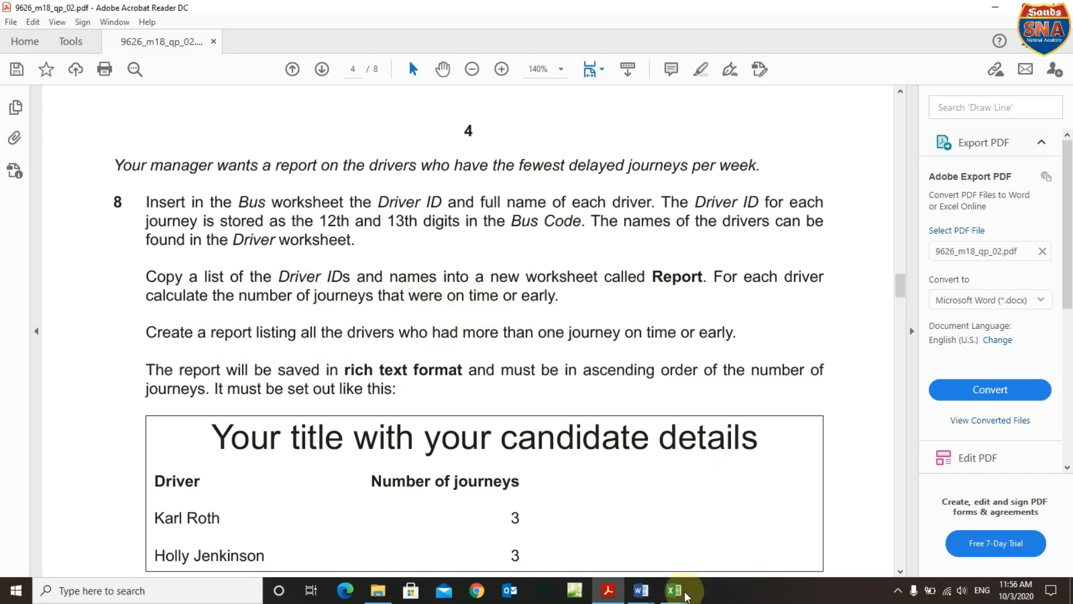
mouse_move(678, 599)
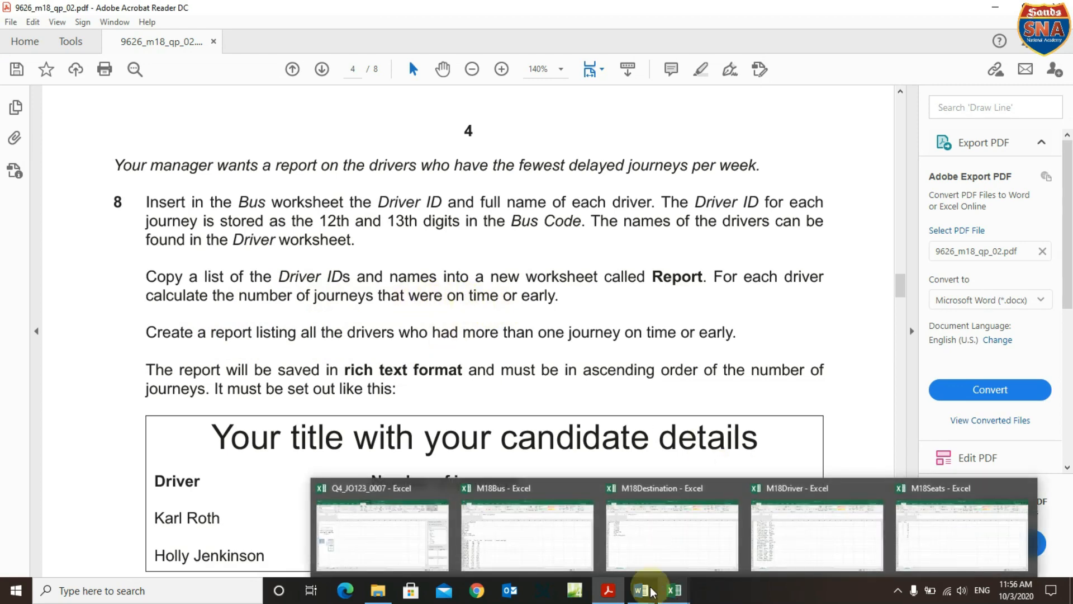
left_click(390, 550)
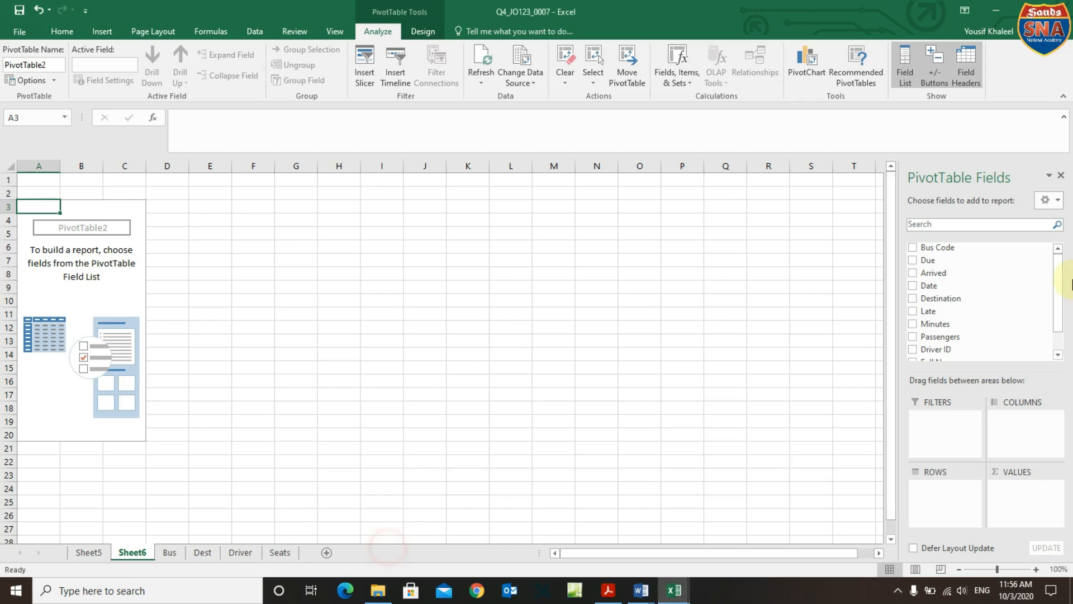
left_click_drag(1056, 276, 1058, 309)
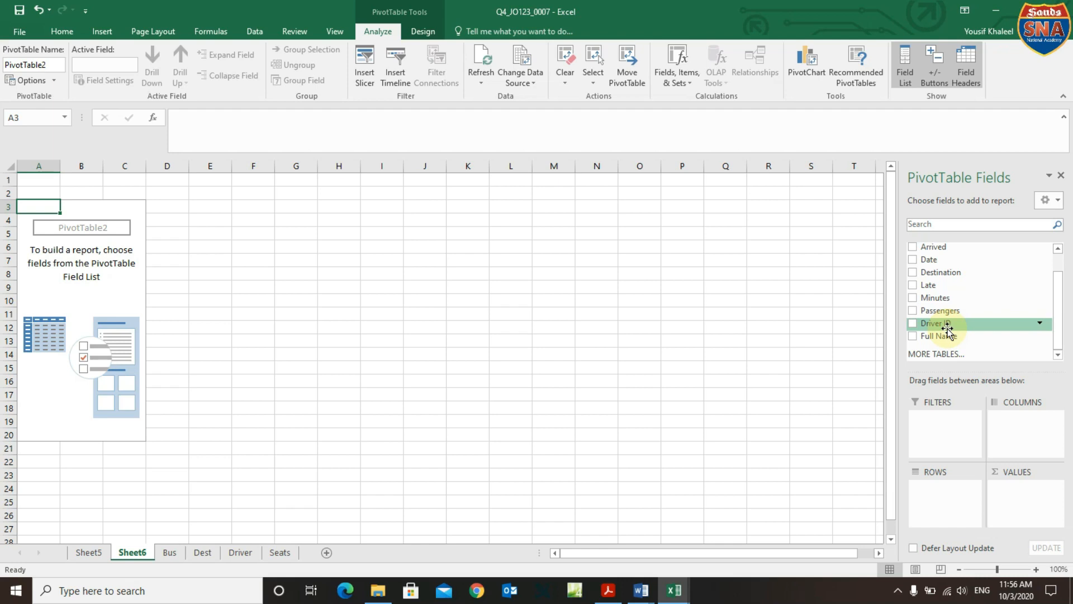
left_click_drag(947, 330, 939, 496)
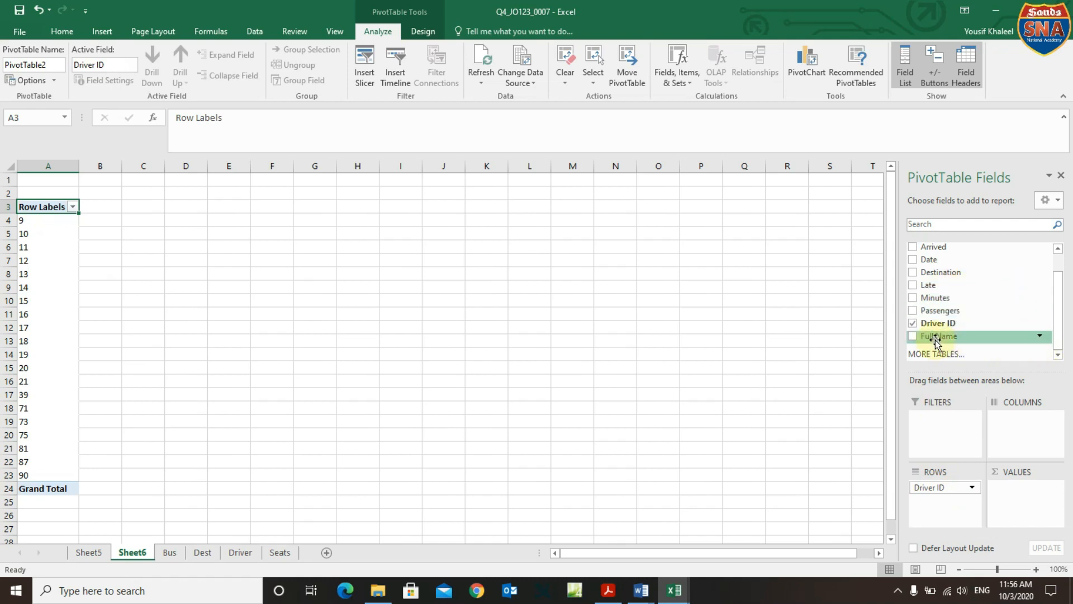
left_click_drag(936, 339, 932, 505)
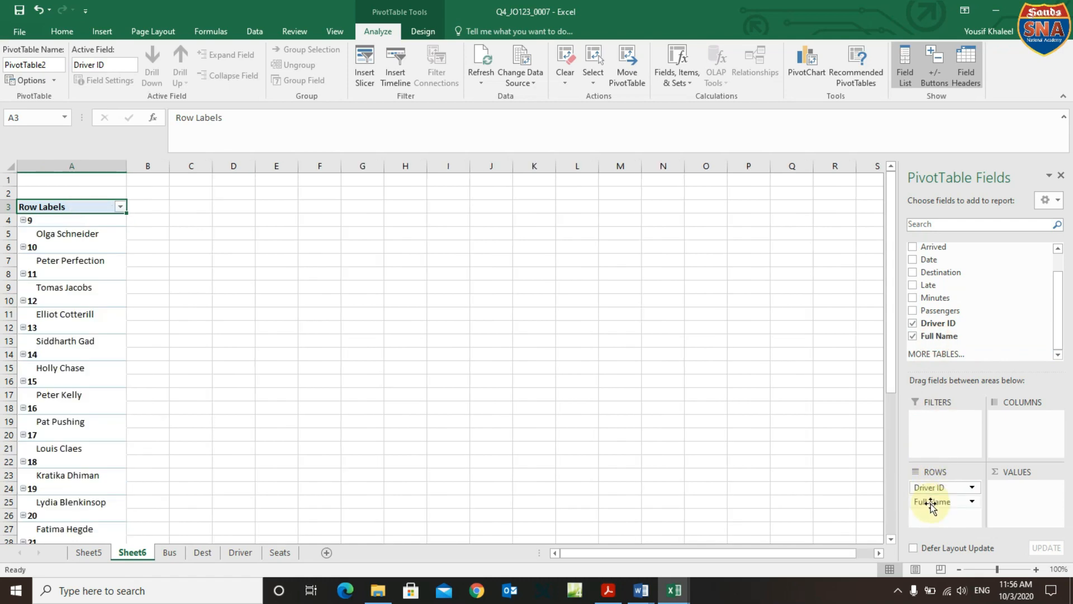
key("ctrl+z")
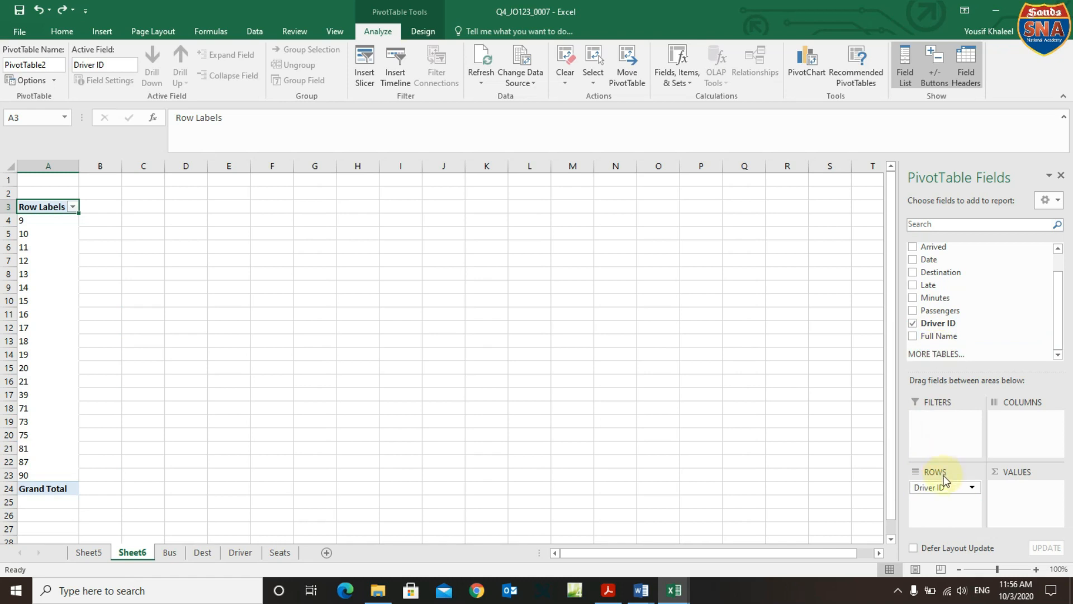
left_click_drag(943, 488, 973, 342)
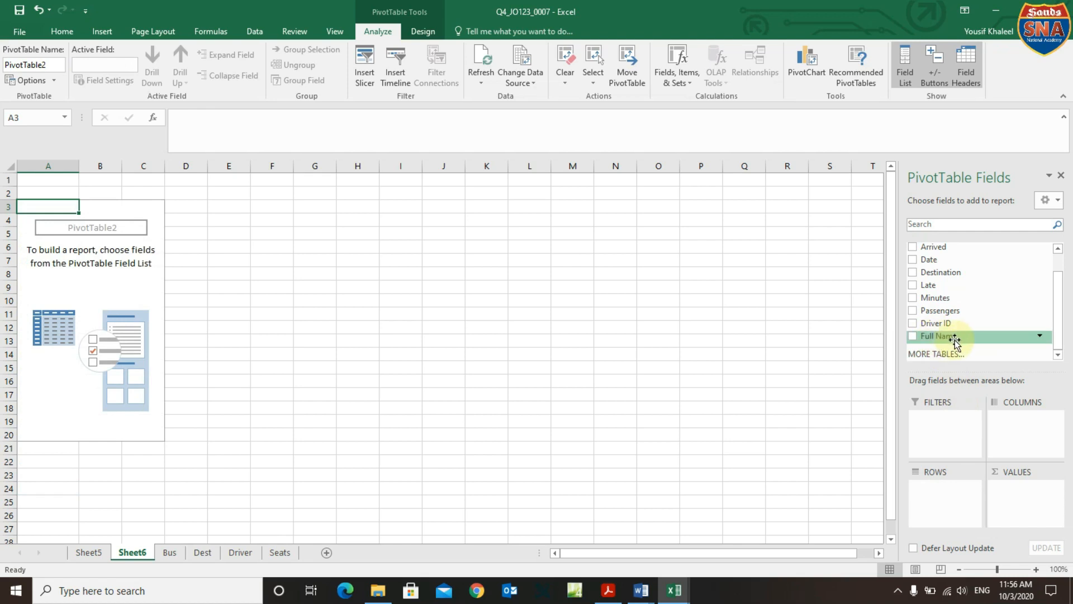
Add Full Name to the PivotTable's rows, and recheck question 8 in the exam PDF before returning to the Q4_JO123_0007 workbook.
left_click_drag(958, 336, 958, 496)
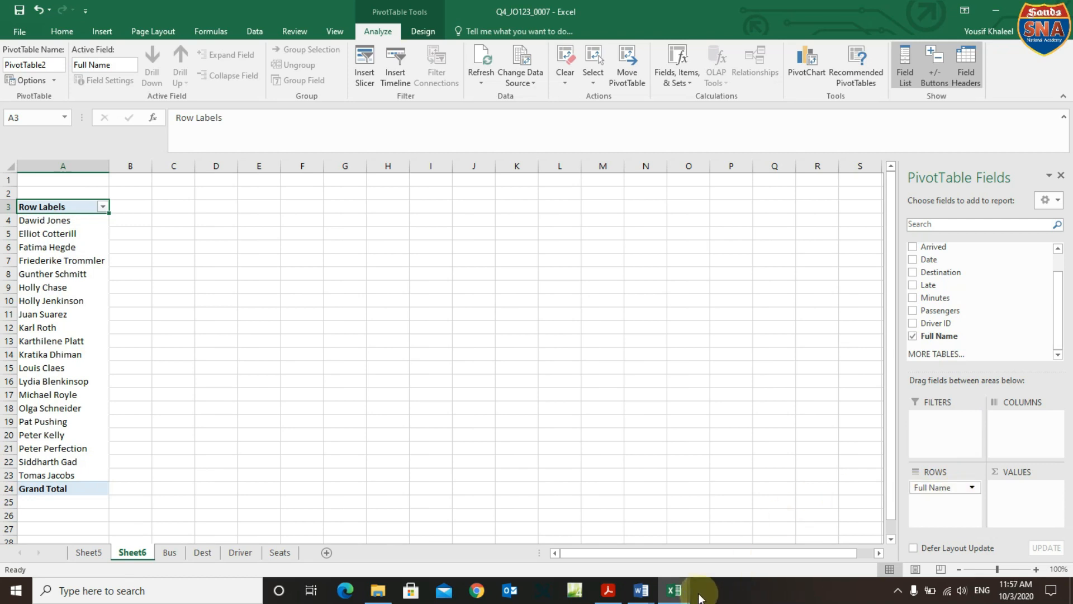
left_click(607, 592)
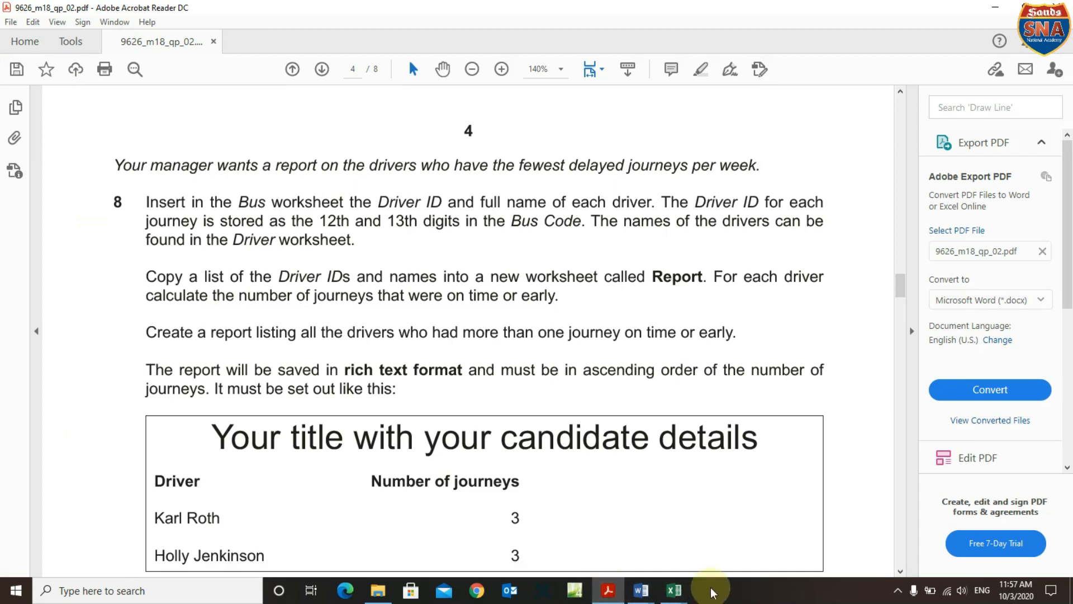
left_click(675, 591)
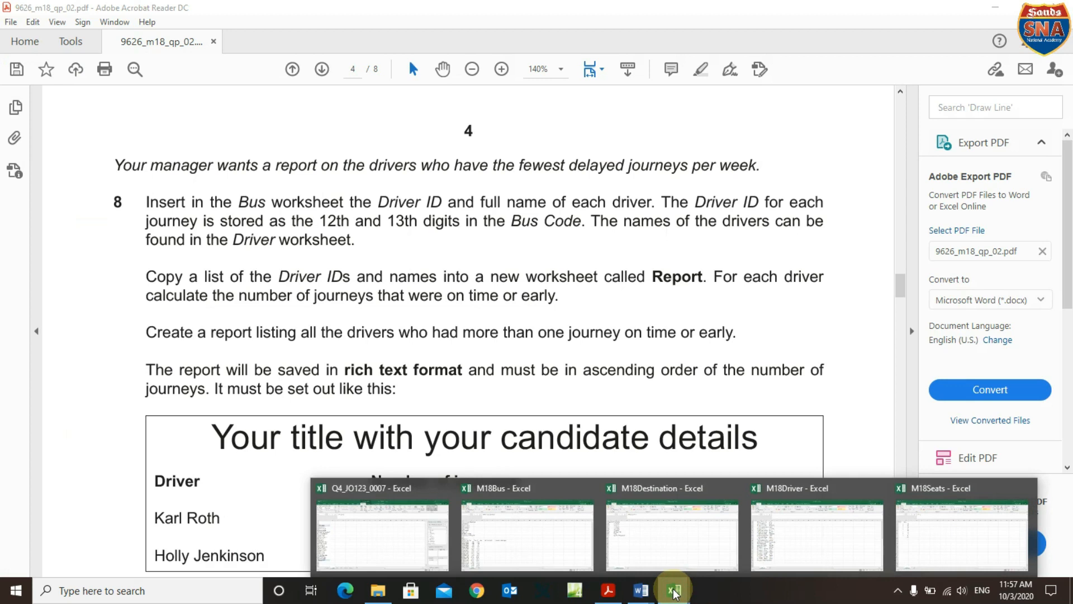
left_click(438, 540)
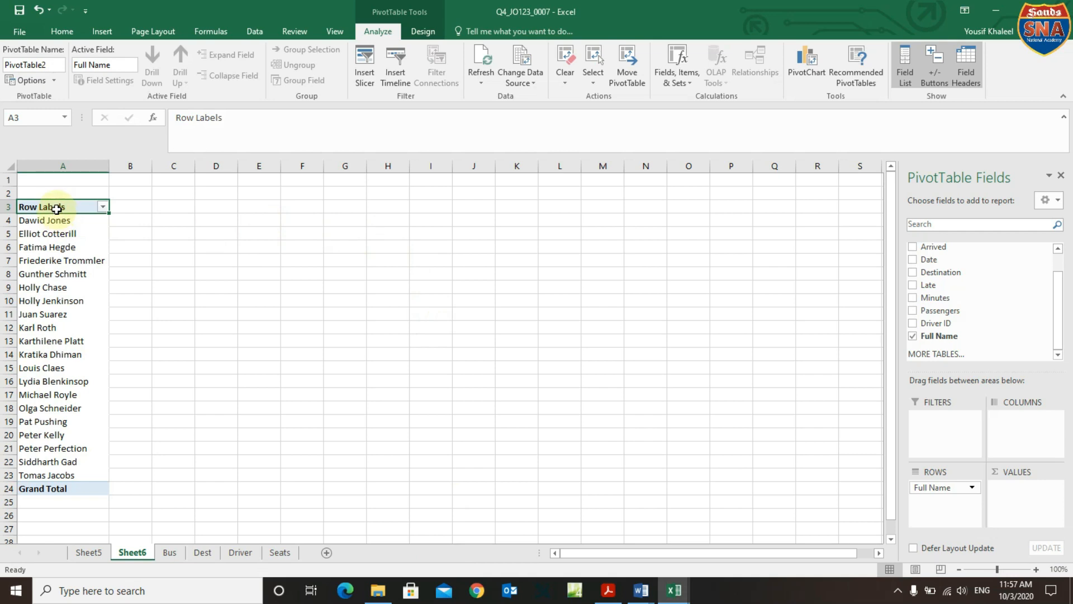
Copy the driver names in A4:A23 to column F starting at F4, with the column auto-fitted and the names centred.
left_click(130, 368)
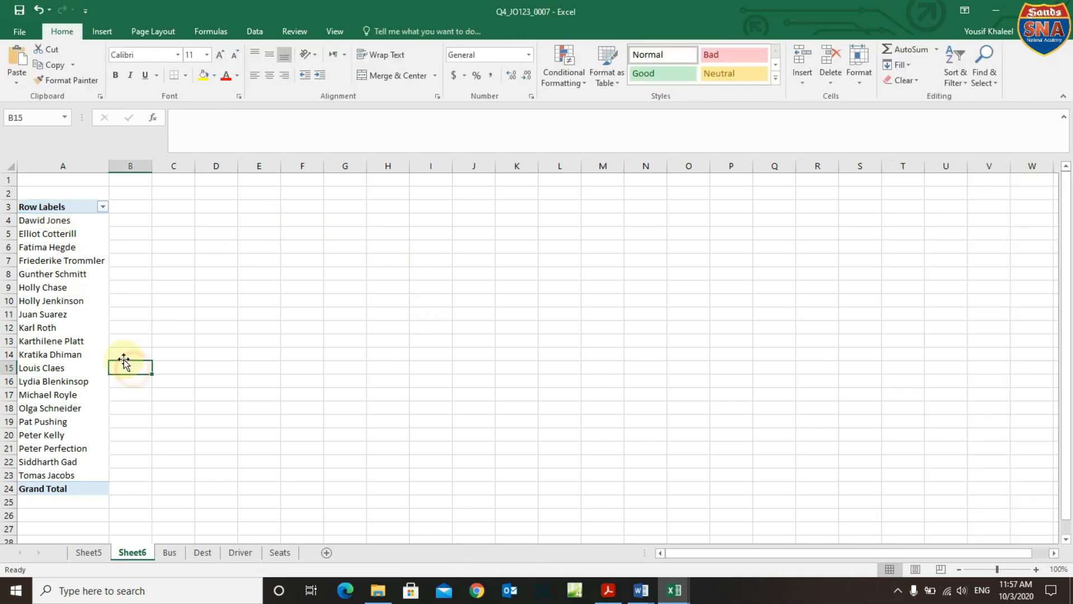
left_click_drag(83, 220, 90, 471)
right_click(89, 452)
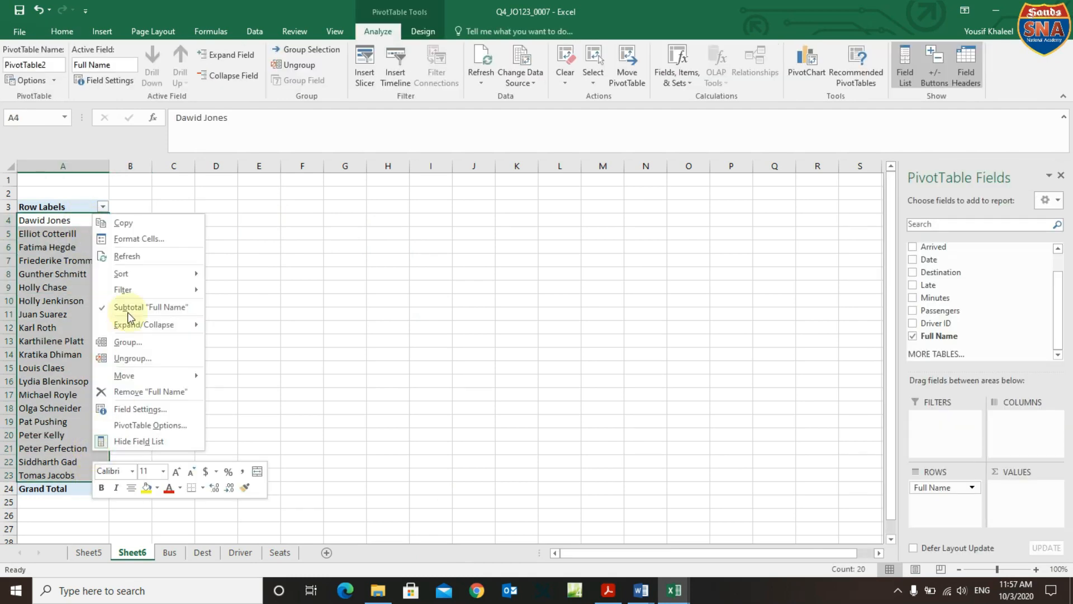
left_click(124, 223)
left_click(299, 222)
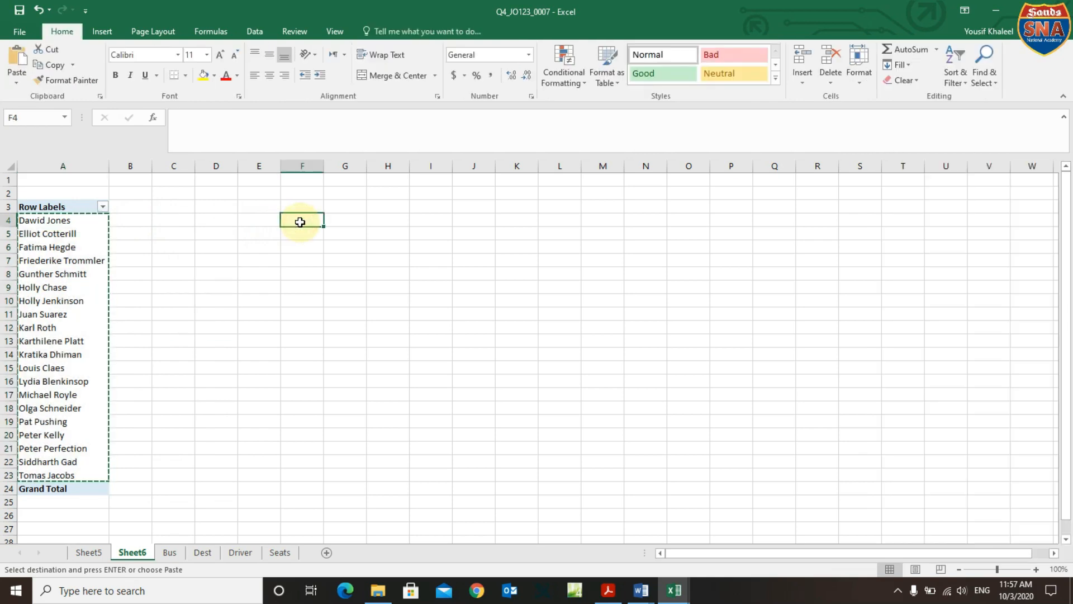
key("ctrl+v")
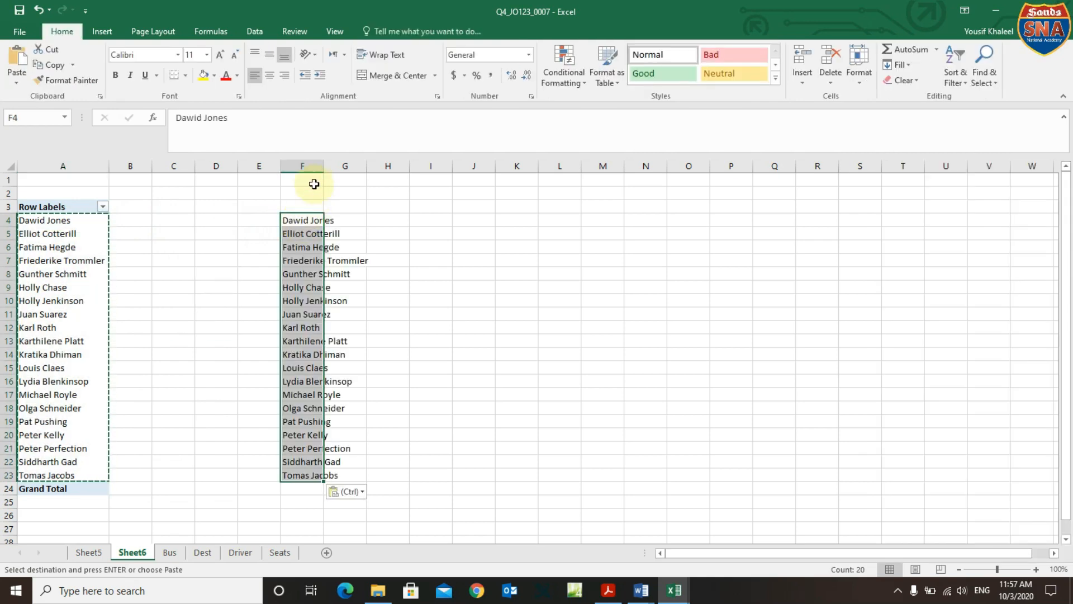
double_click(323, 166)
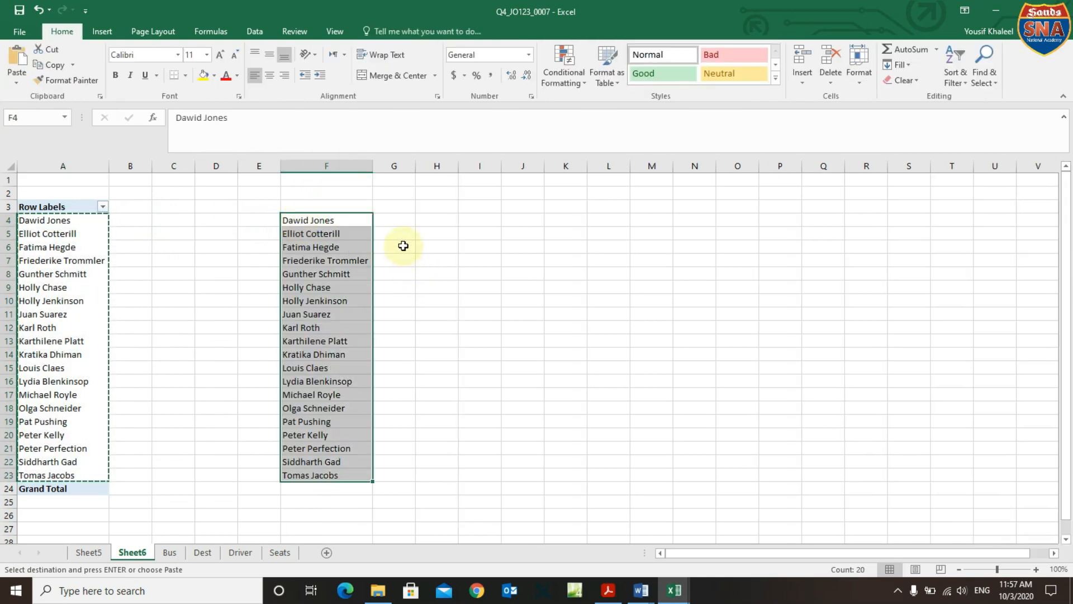
left_click(269, 75)
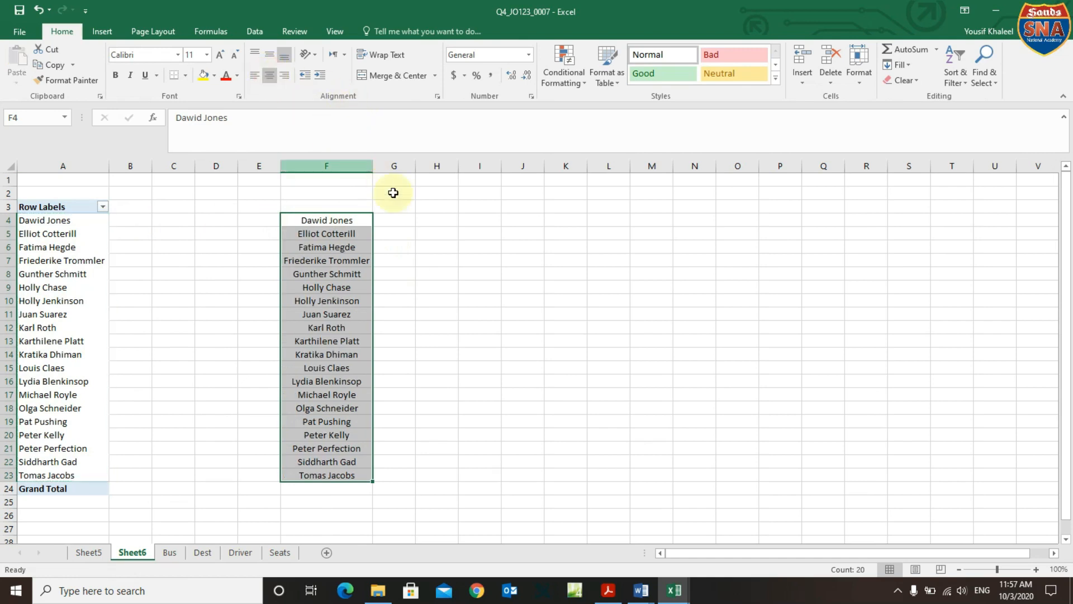
Enter the headings Driver Names in F3 and Late in G3, and centre the Late heading.
left_click(357, 208)
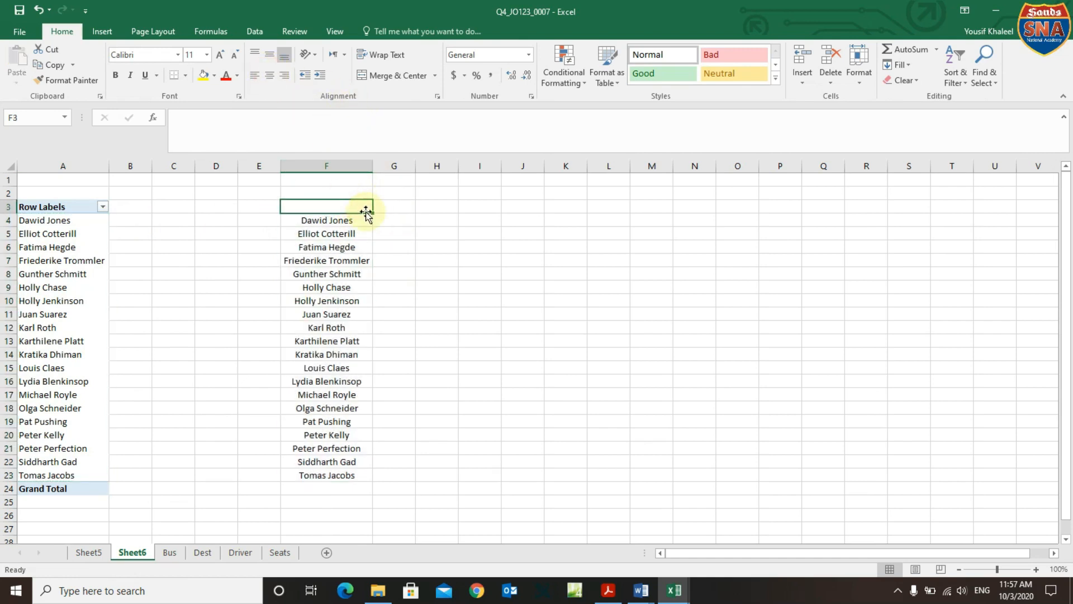
type("Driver")
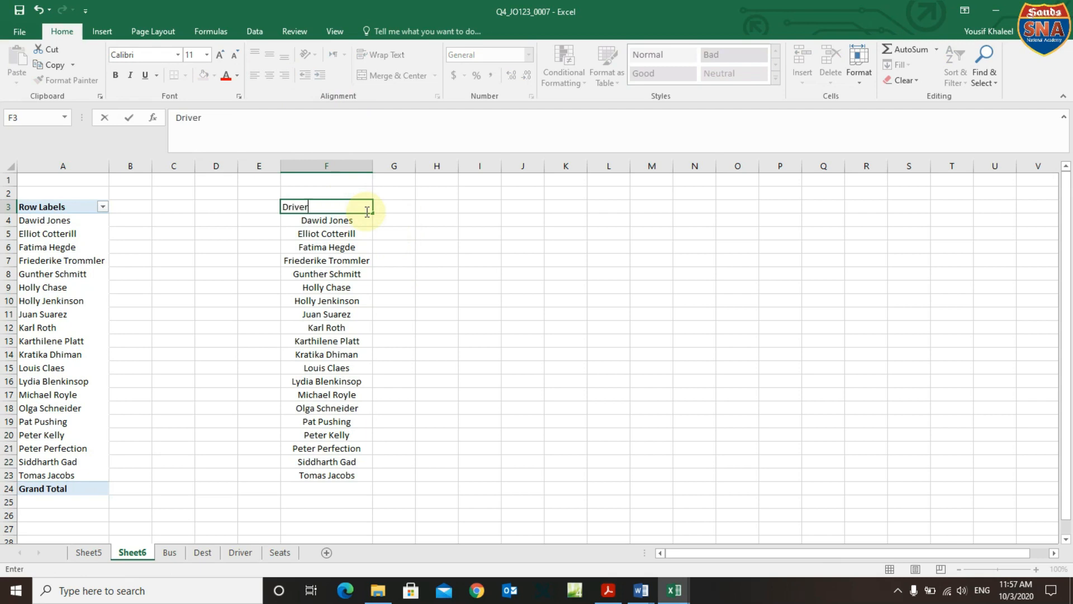
type(" Names")
key("Tab")
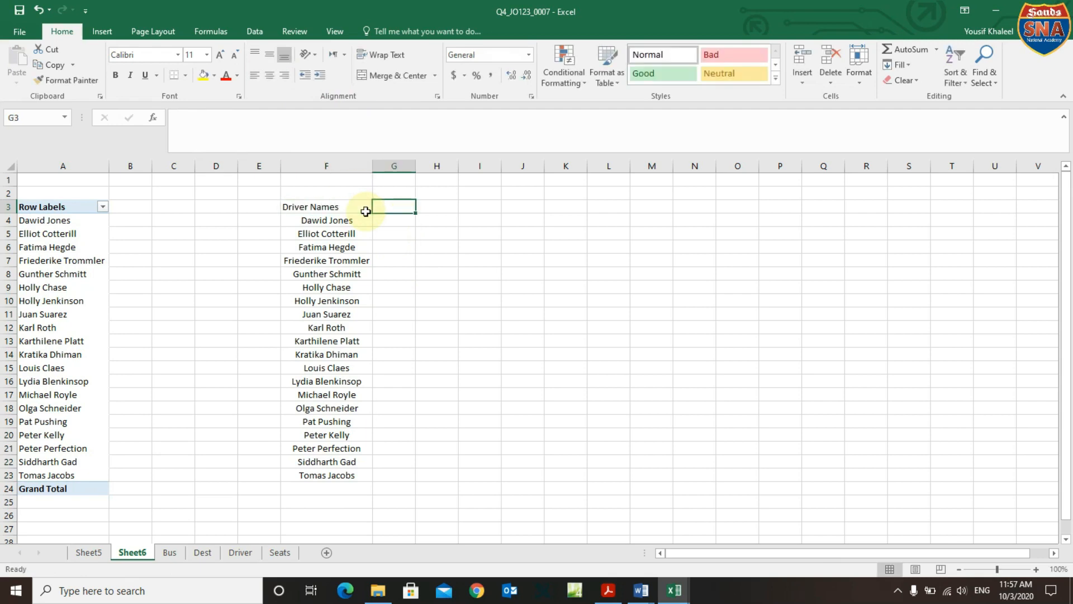
type("Late")
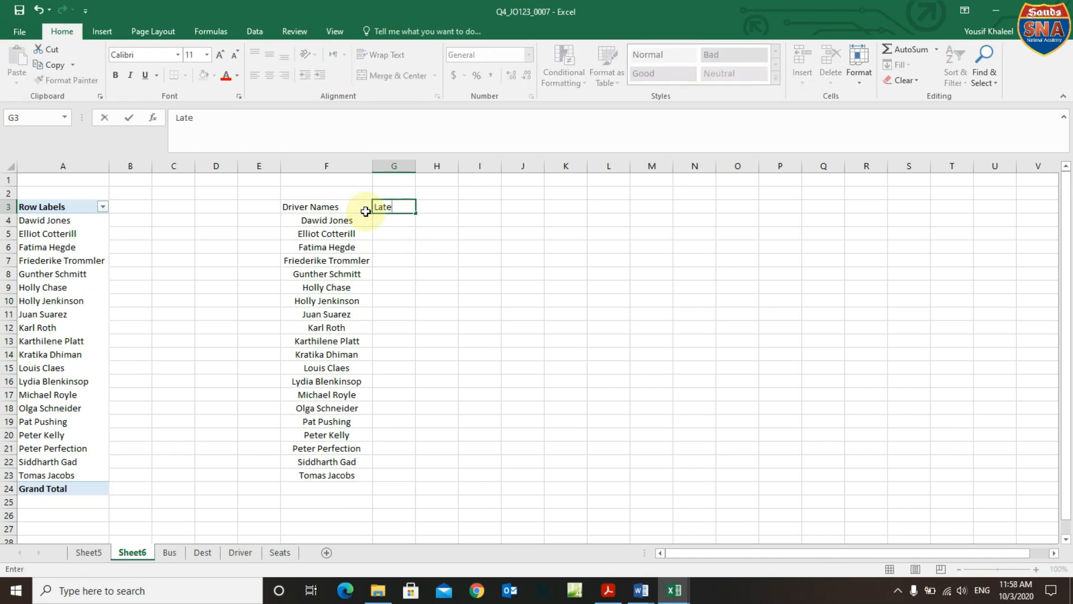
left_click(423, 250)
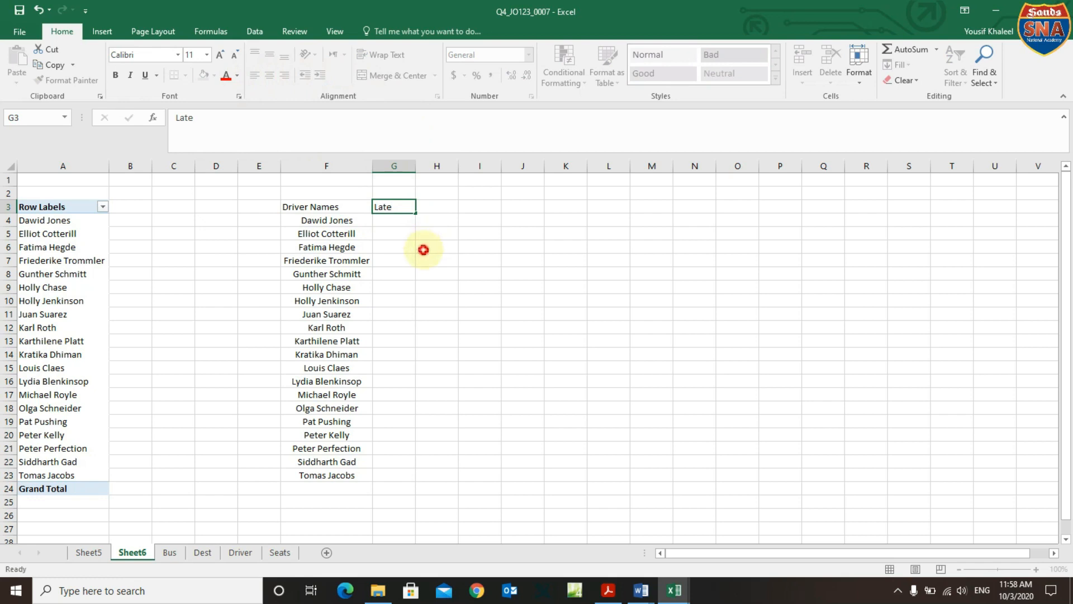
left_click(395, 207)
left_click(268, 73)
Start inserting a function in cell G4, under the Late heading.
left_click(391, 221)
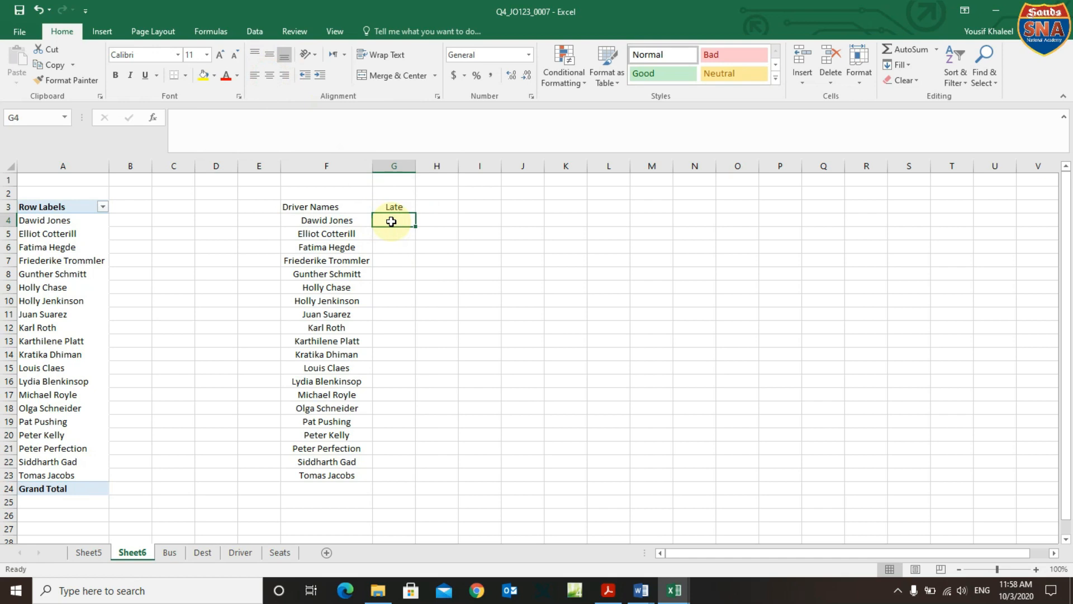
type("co")
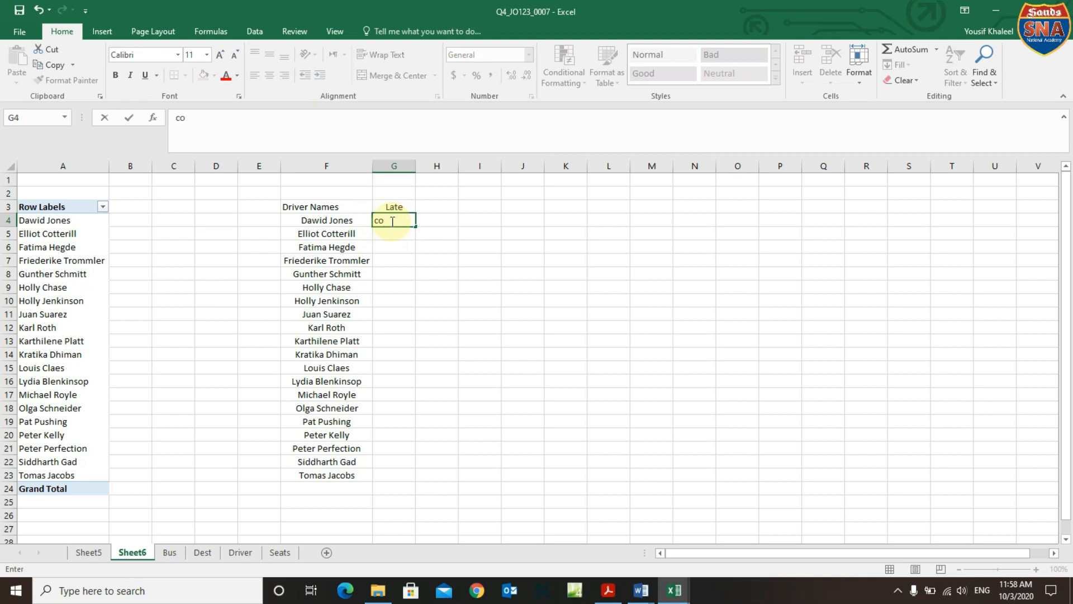
key("BackSpace")
key("BackSpace")
left_click(153, 118)
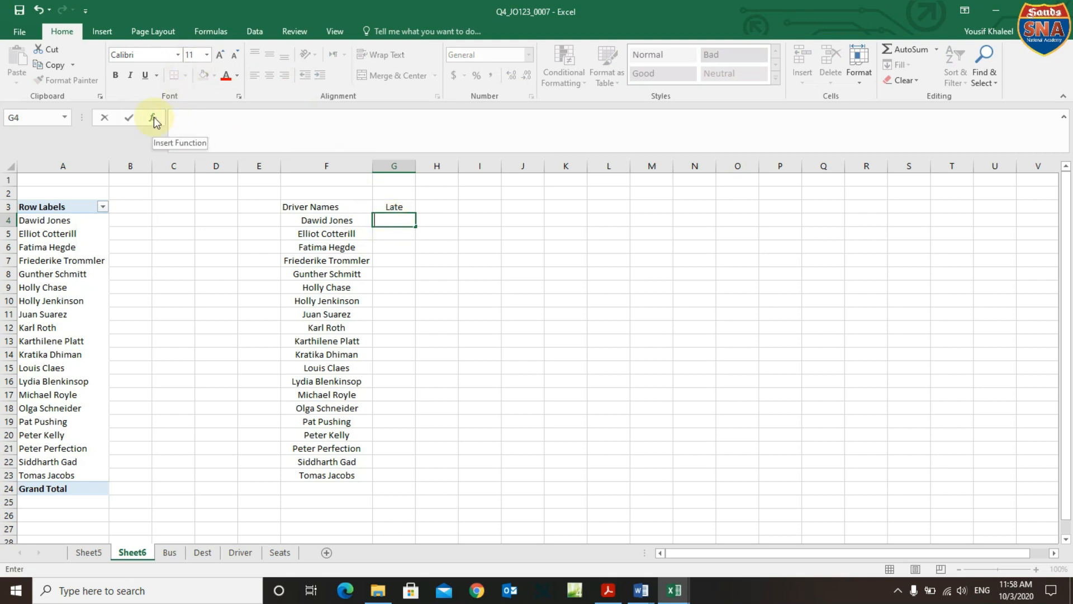
left_click(153, 118)
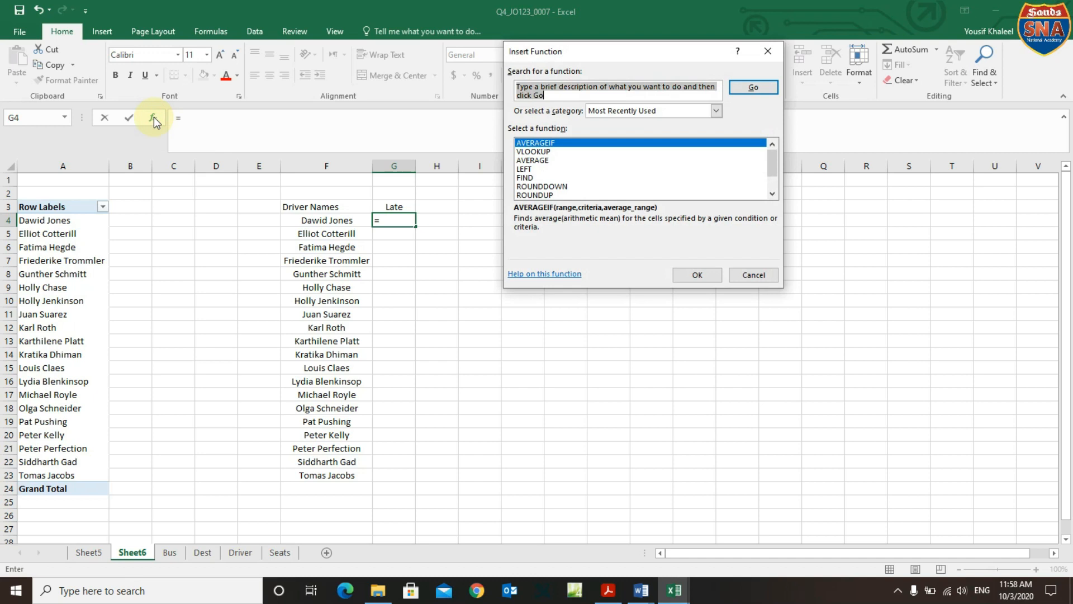
Try to find the function by searching for counti and browsing the Financial and All categories.
type("c")
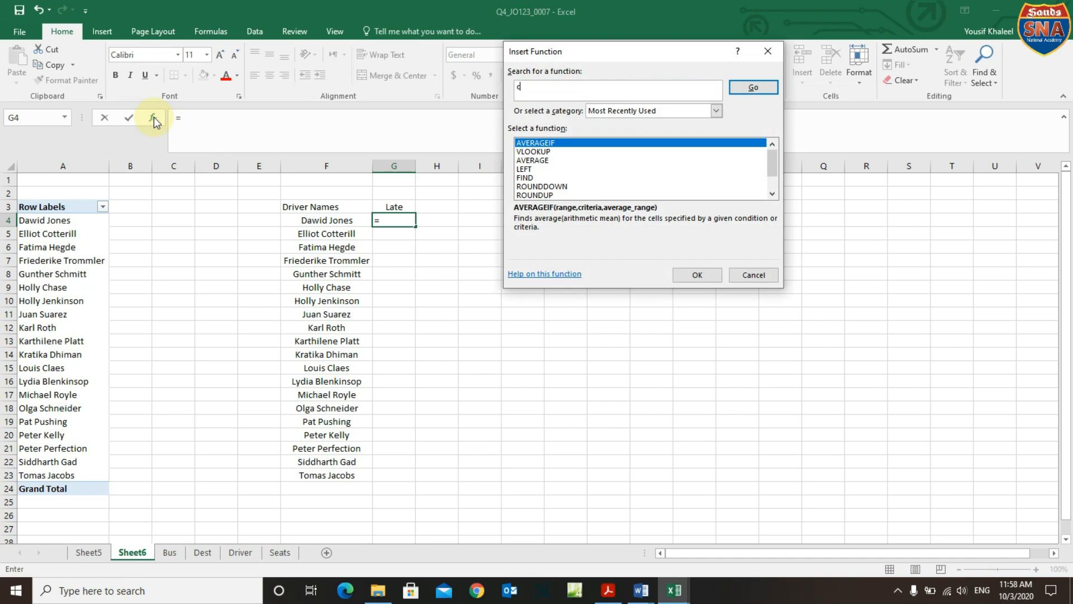
type("ou")
type("nti")
key("Return")
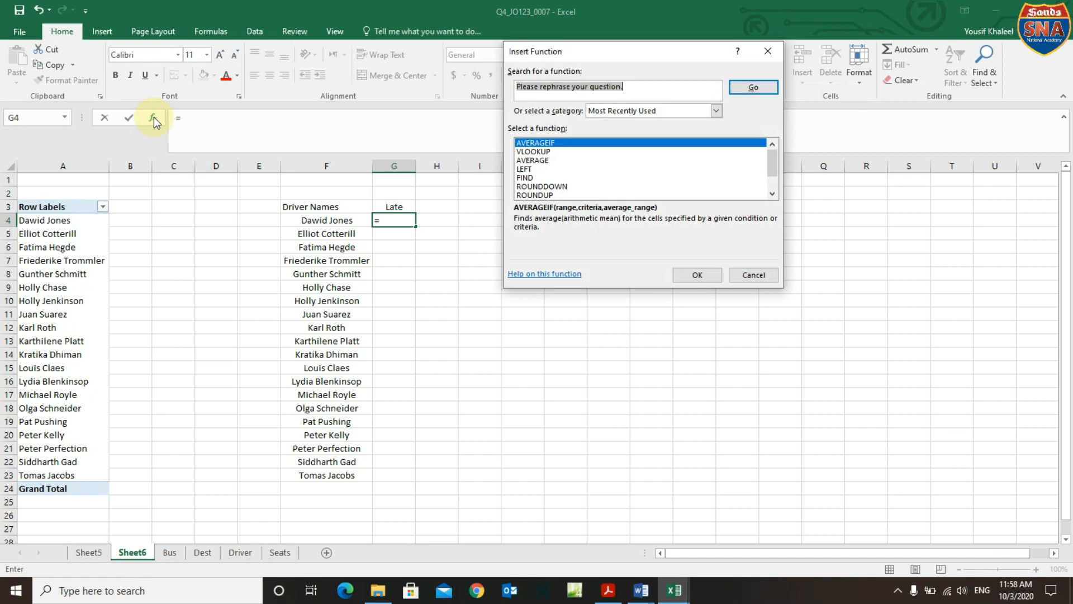
left_click(660, 113)
left_click(633, 136)
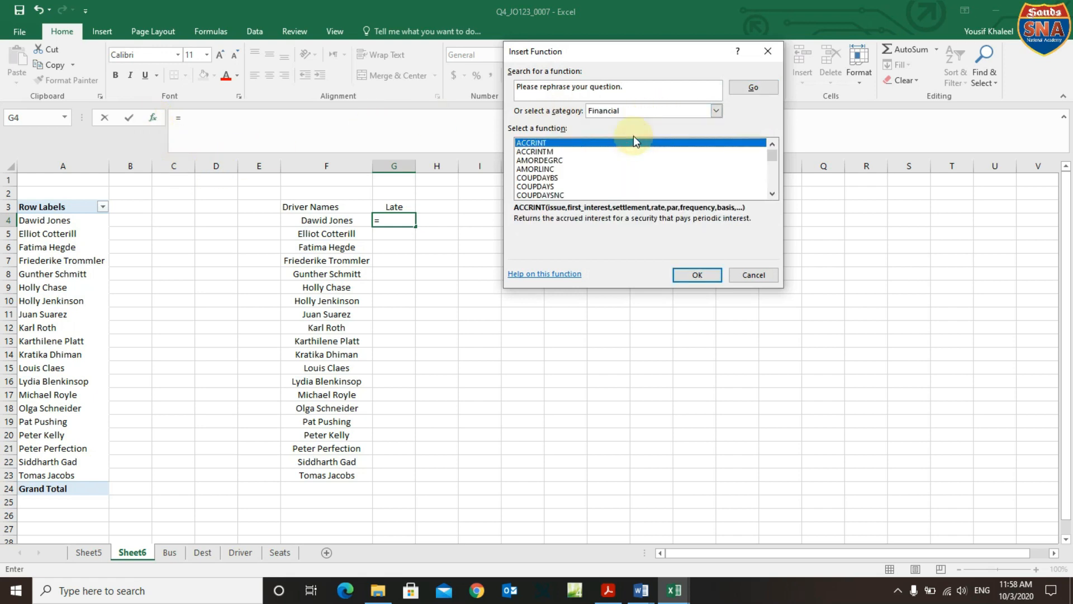
left_click(642, 109)
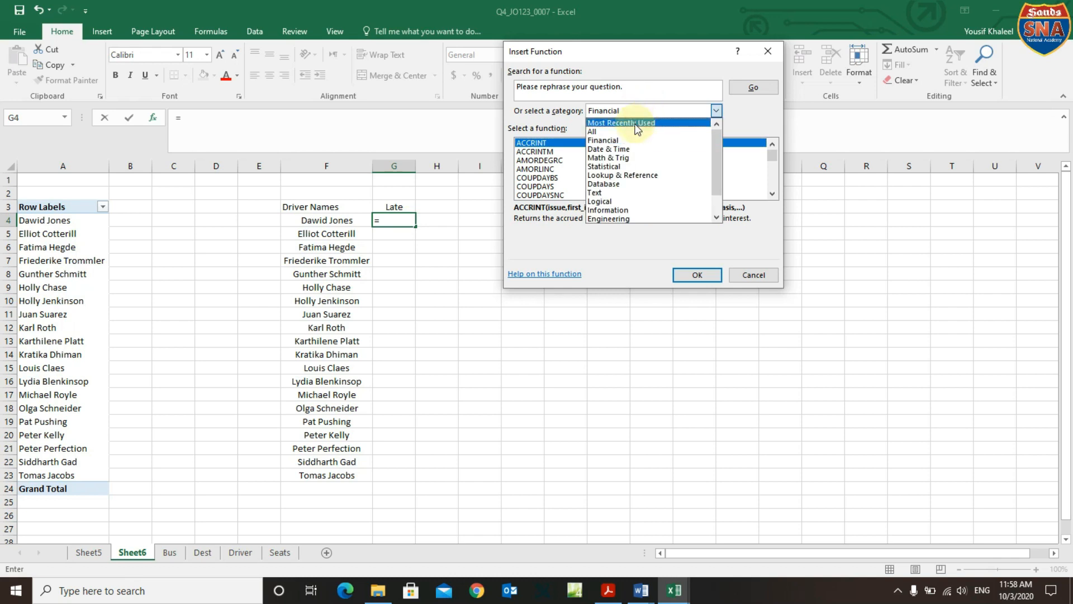
left_click(627, 127)
Search the functions for count and insert COUNTIFS in G4.
left_click(625, 87)
double_click(625, 87)
left_click_drag(625, 87, 467, 85)
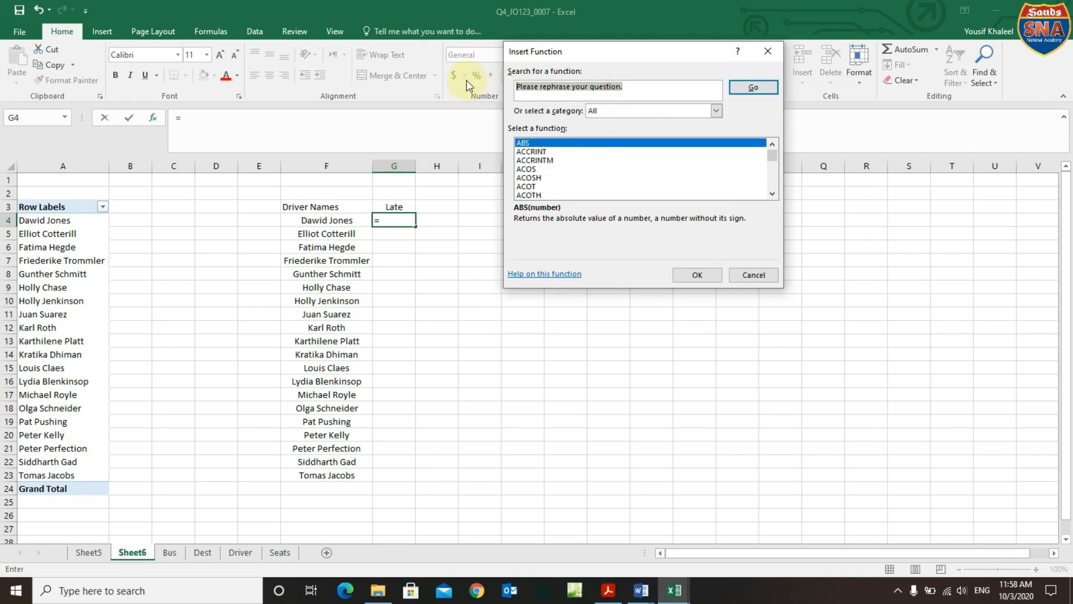
type("count")
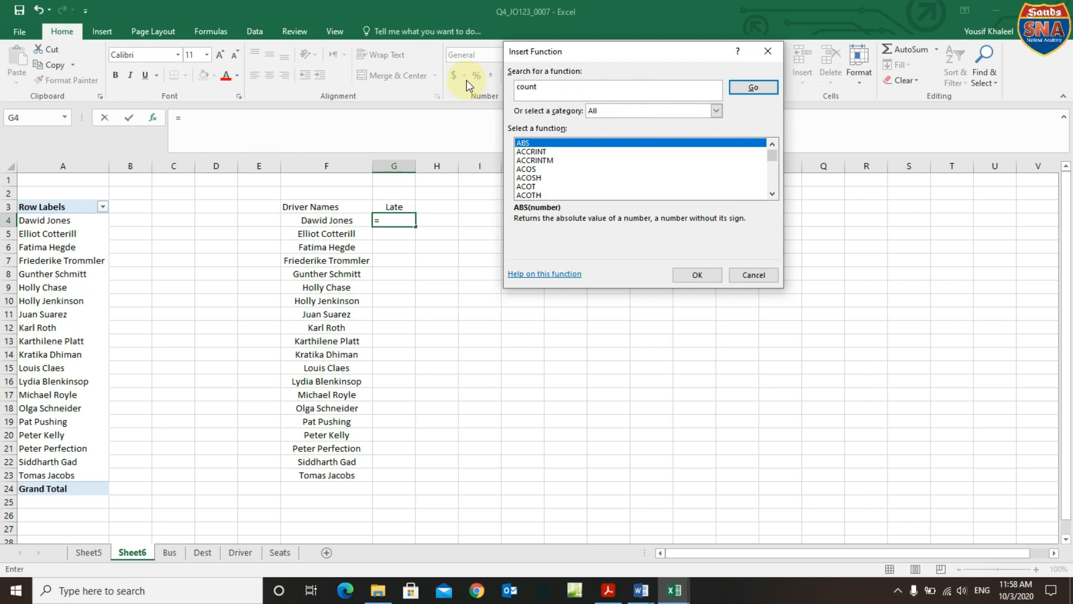
key("Return")
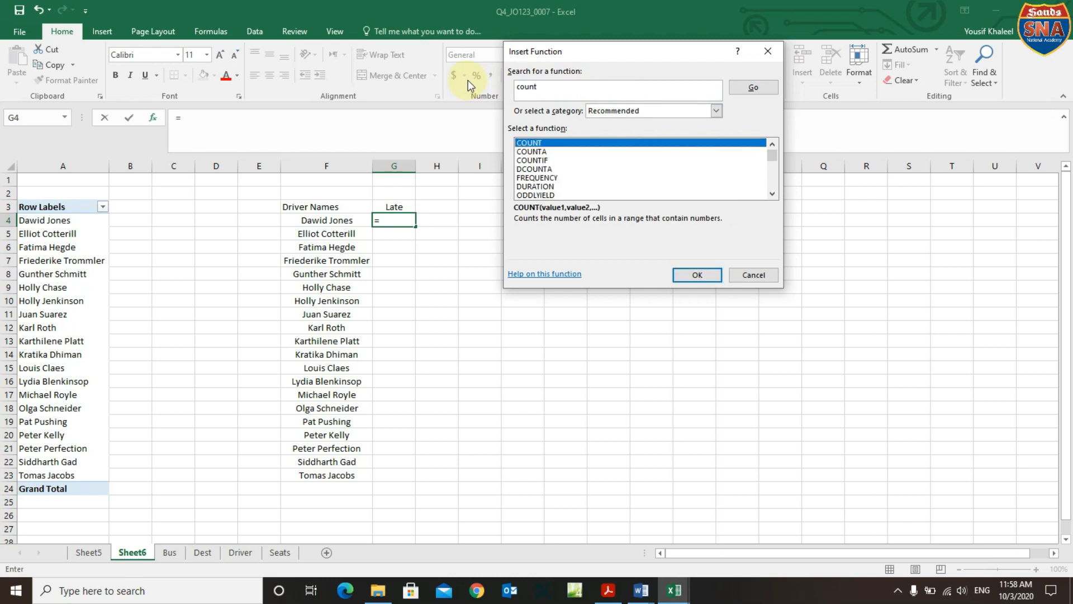
left_click(559, 161)
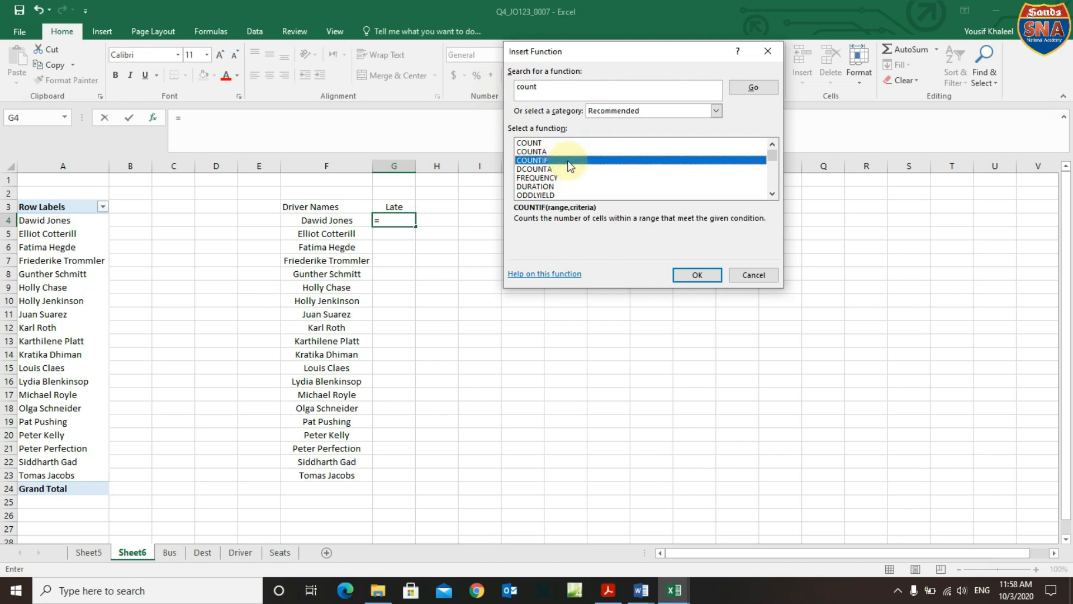
left_click(772, 193)
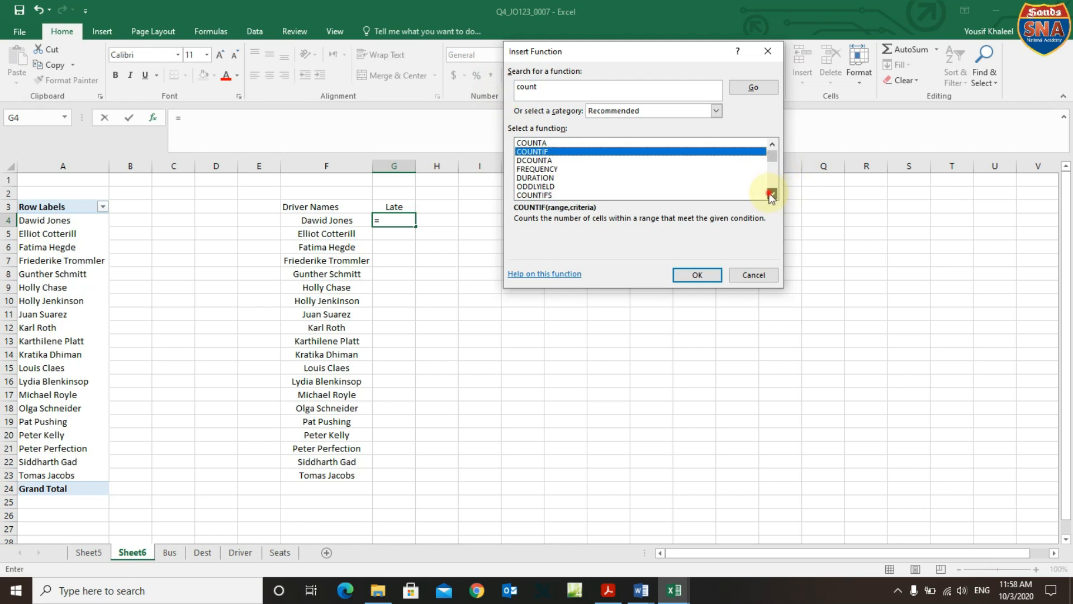
left_click(543, 195)
left_click(694, 276)
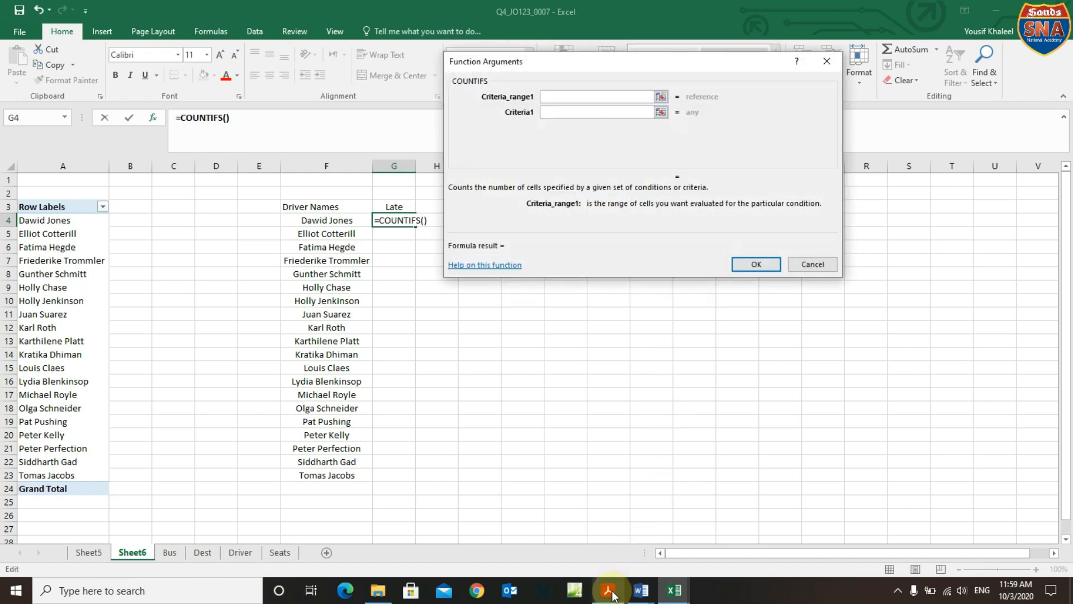
Reread question 8 in the exam PDF in Acrobat Reader, and return to the Q4_JO123_0007 workbook in Excel.
mouse_move(614, 595)
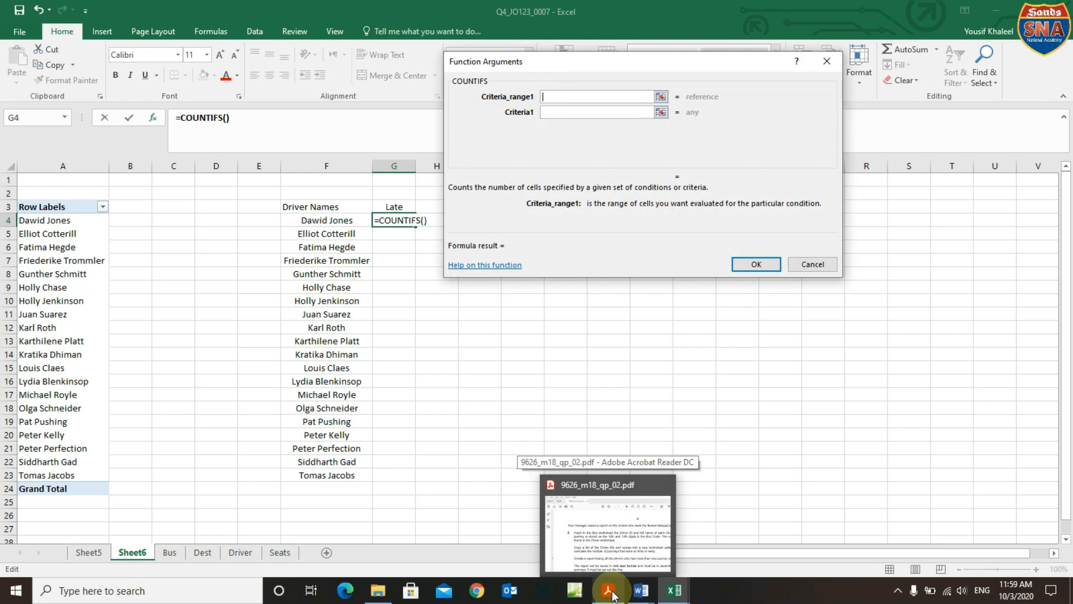
left_click(614, 596)
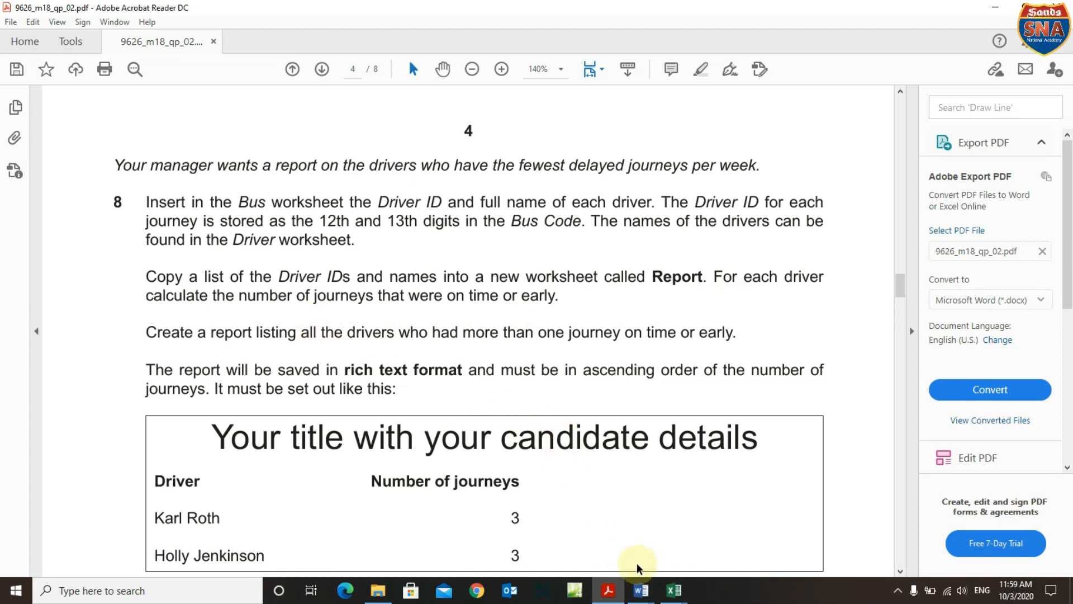
left_click(675, 590)
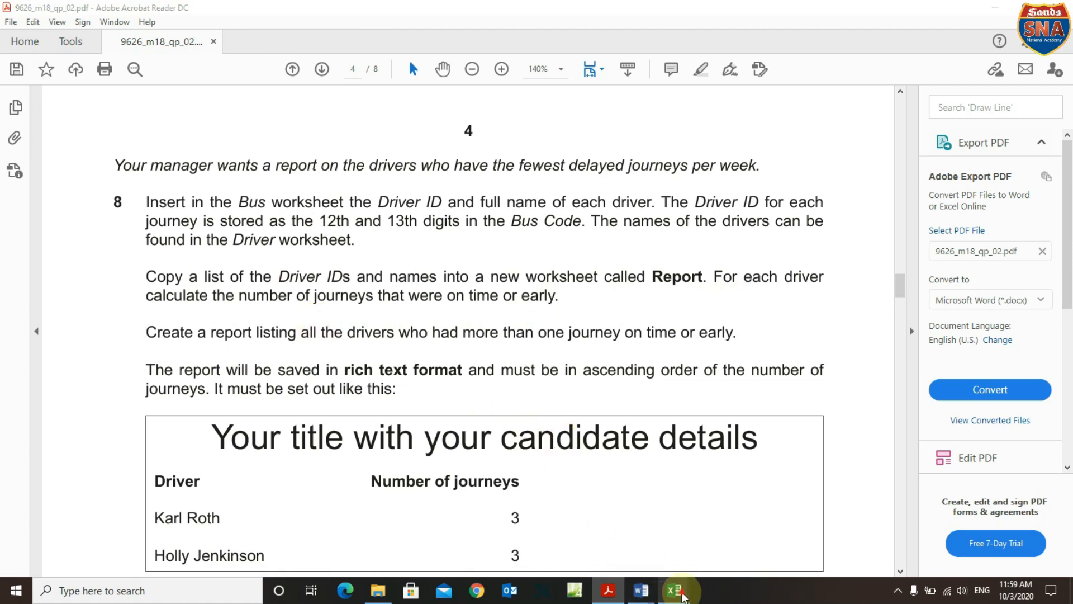
left_click(428, 553)
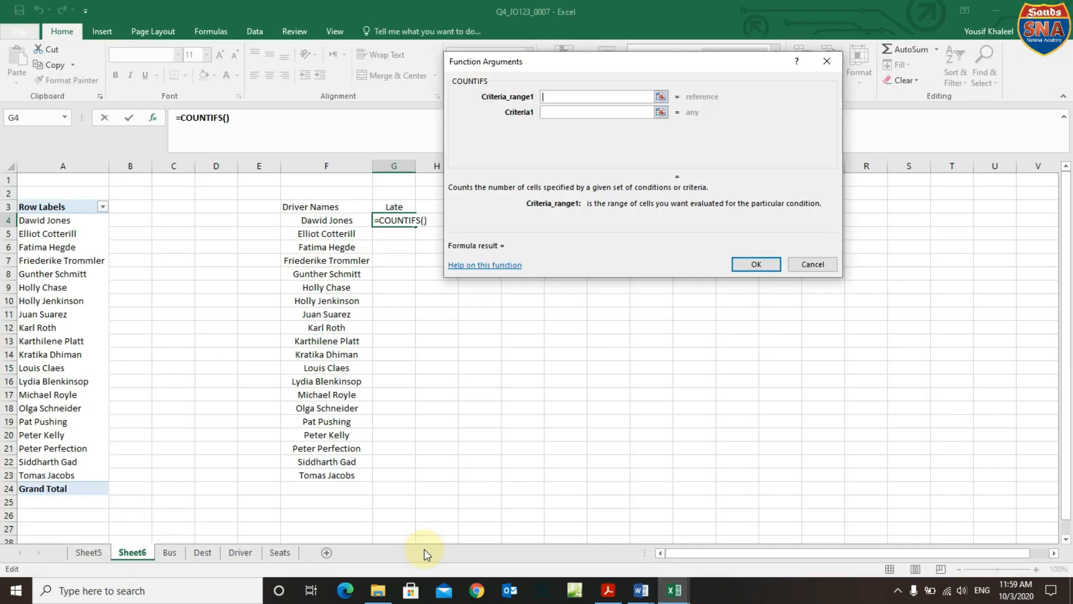
Point the first criteria range to the Bus worksheet, and recheck question 8 in the exam PDF before returning to the Q4_JO123_0007 workbook.
left_click(168, 553)
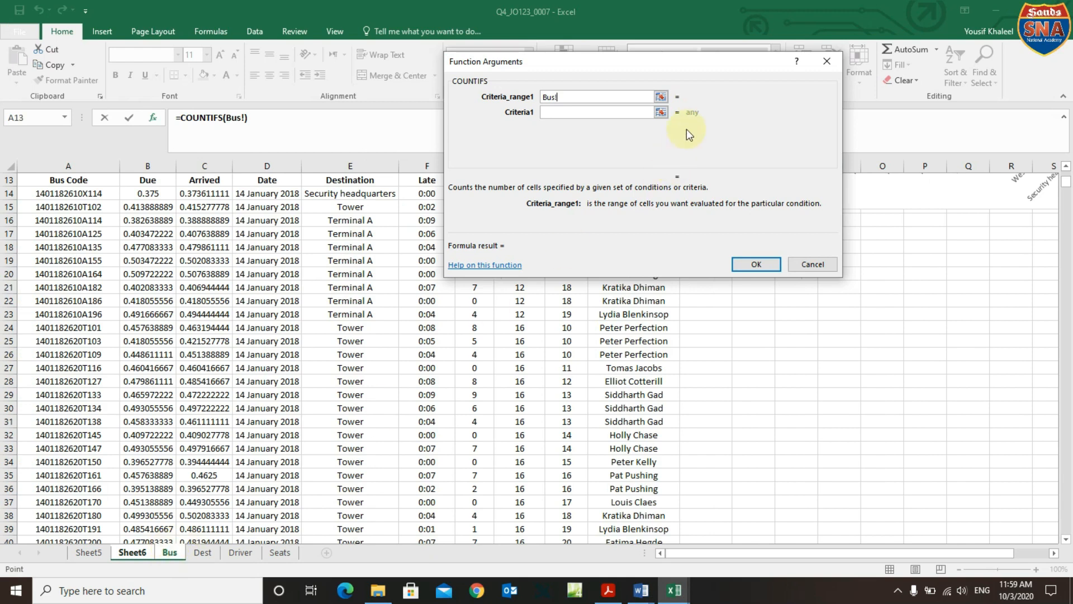
left_click_drag(724, 63, 935, 56)
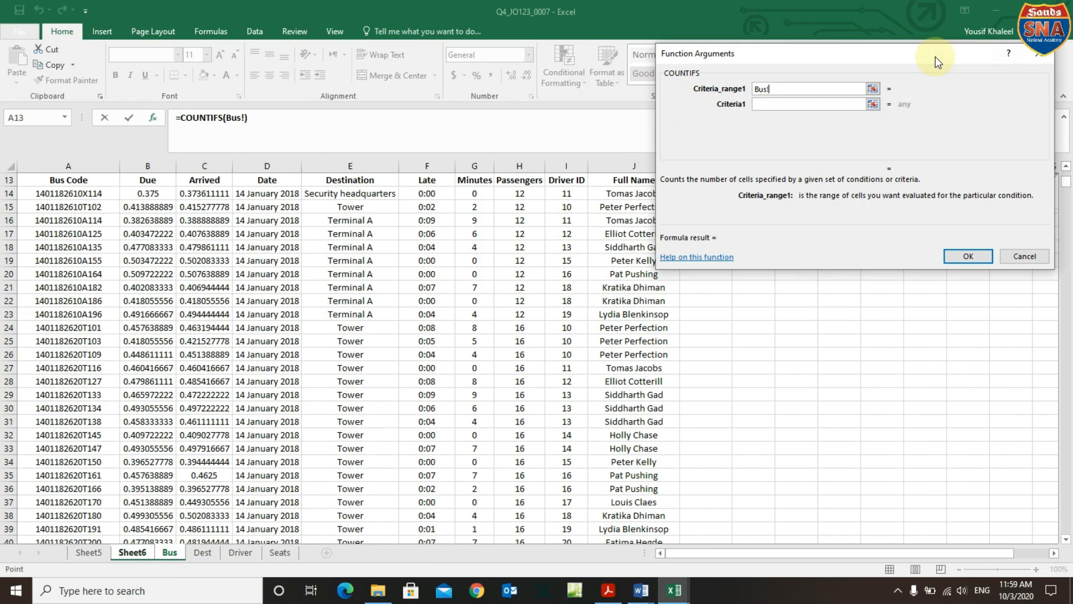
mouse_move(613, 598)
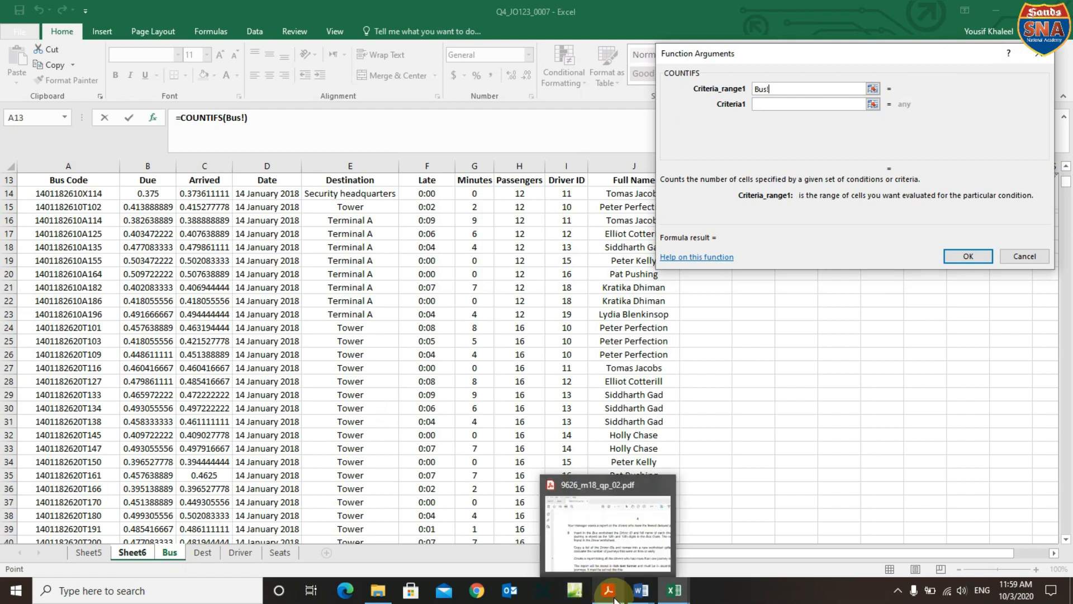
left_click(608, 537)
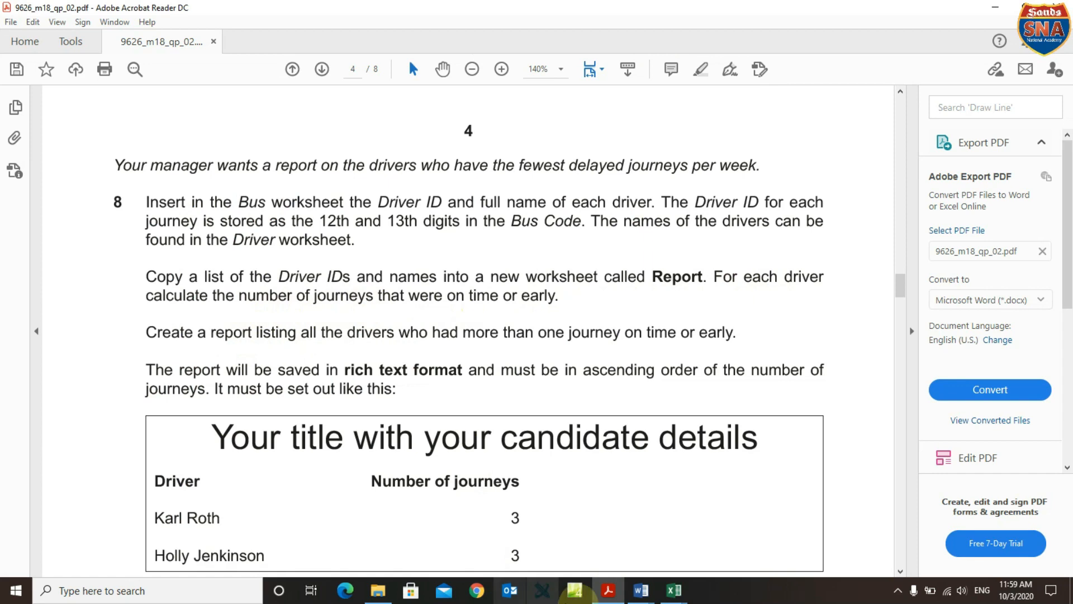
mouse_move(672, 593)
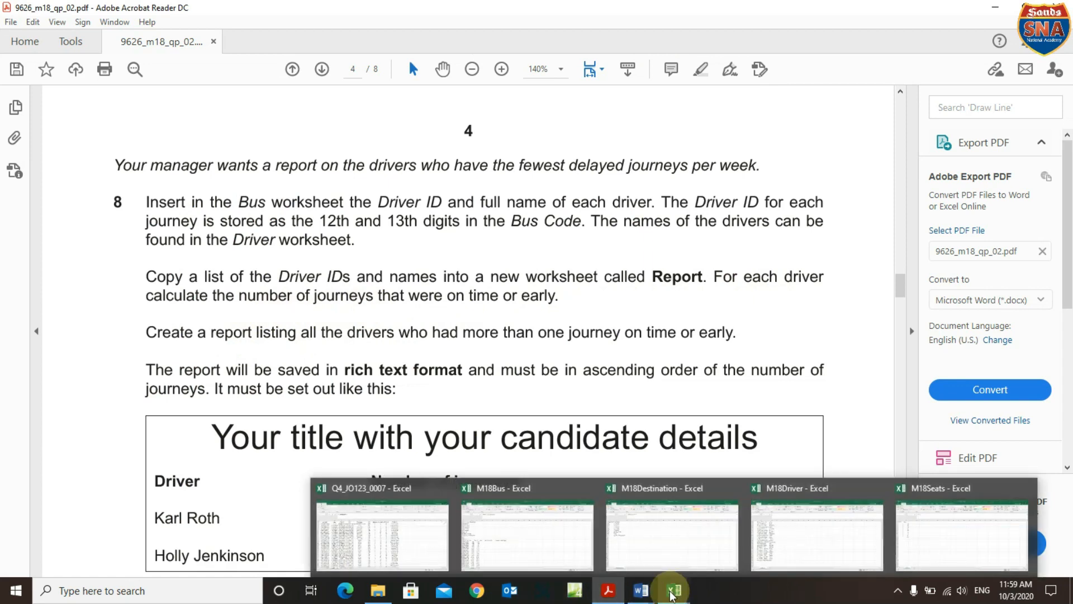
left_click(403, 545)
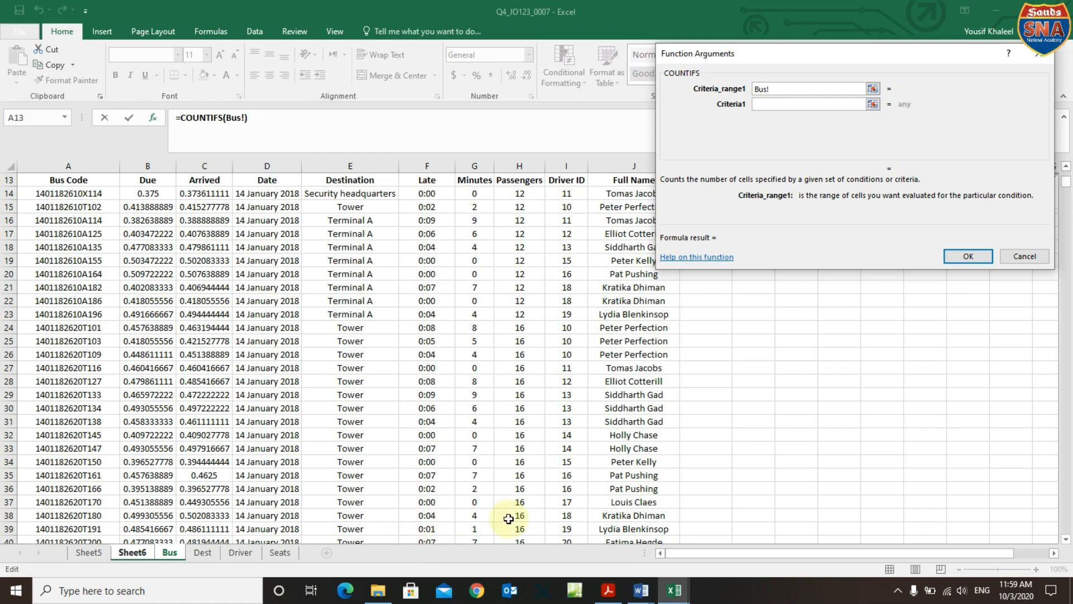
Try the Destination cells E14:E902 of the Bus worksheet as the first criteria range, and clear the entry.
left_click(361, 194)
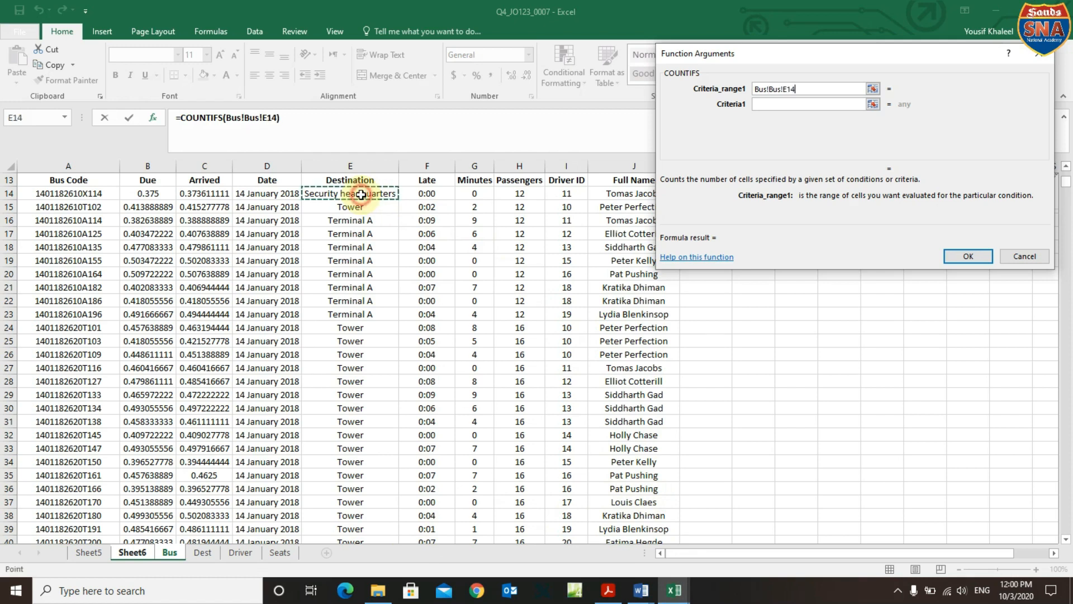
left_click_drag(361, 194, 357, 340)
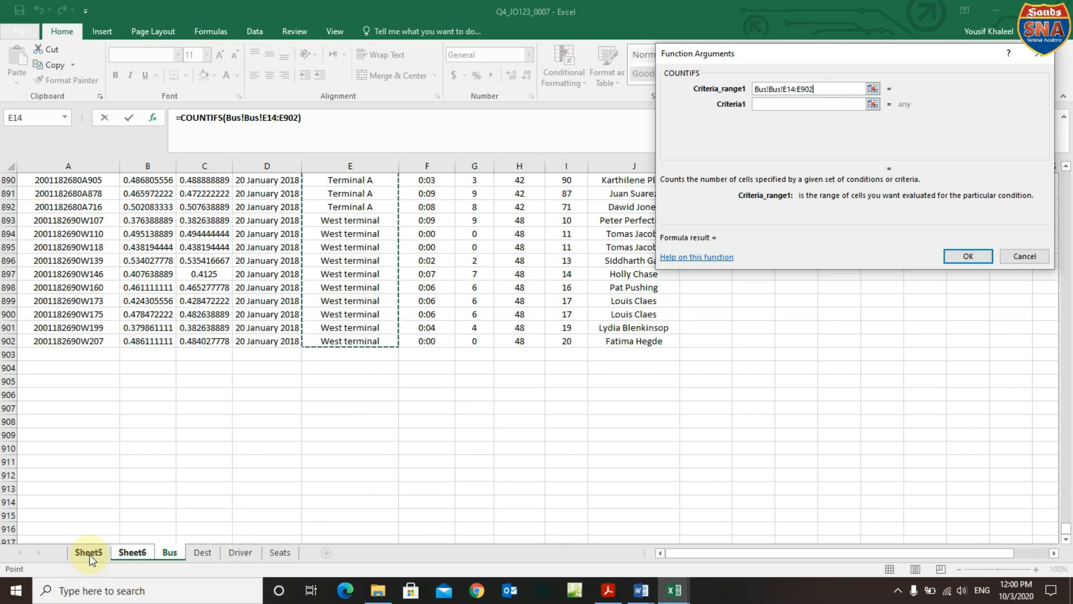
left_click_drag(835, 89, 683, 93)
key("BackSpace")
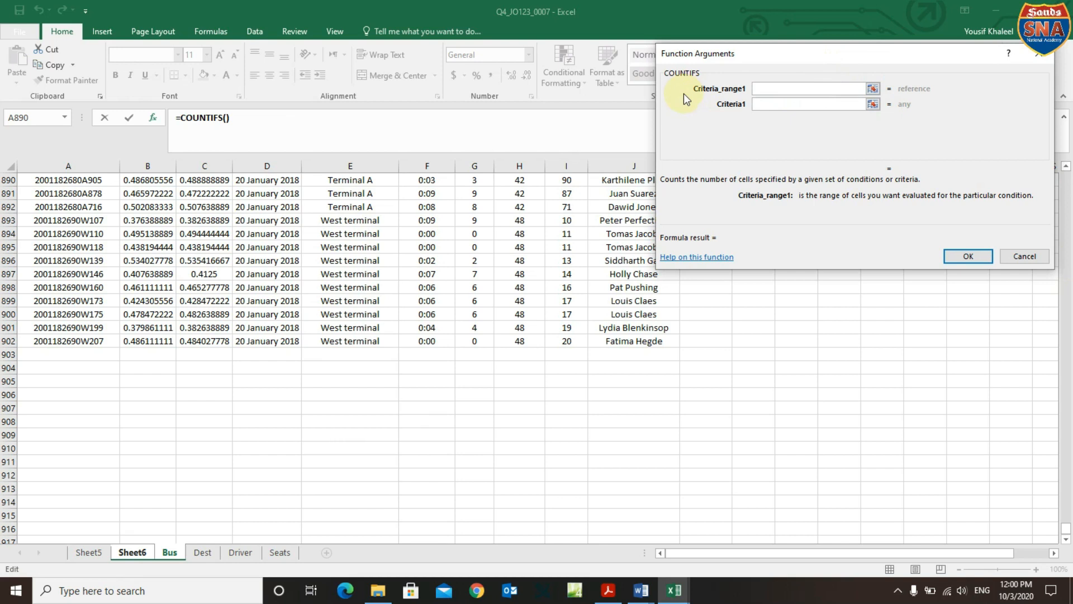
Set the first COUNTIFS criteria range to the absolute reference Bus!$J$14:$J$902 and its criterion to F4.
left_click_drag(891, 52, 480, 322)
left_click_drag(1068, 539, 1067, 180)
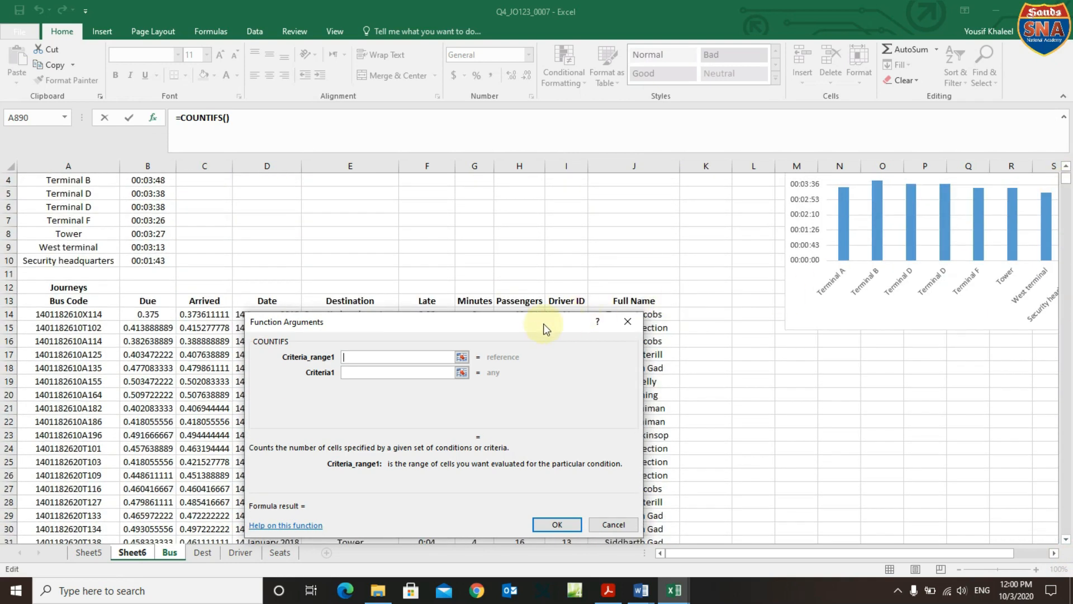
left_click_drag(528, 321, 991, 105)
left_click_drag(637, 314, 650, 514)
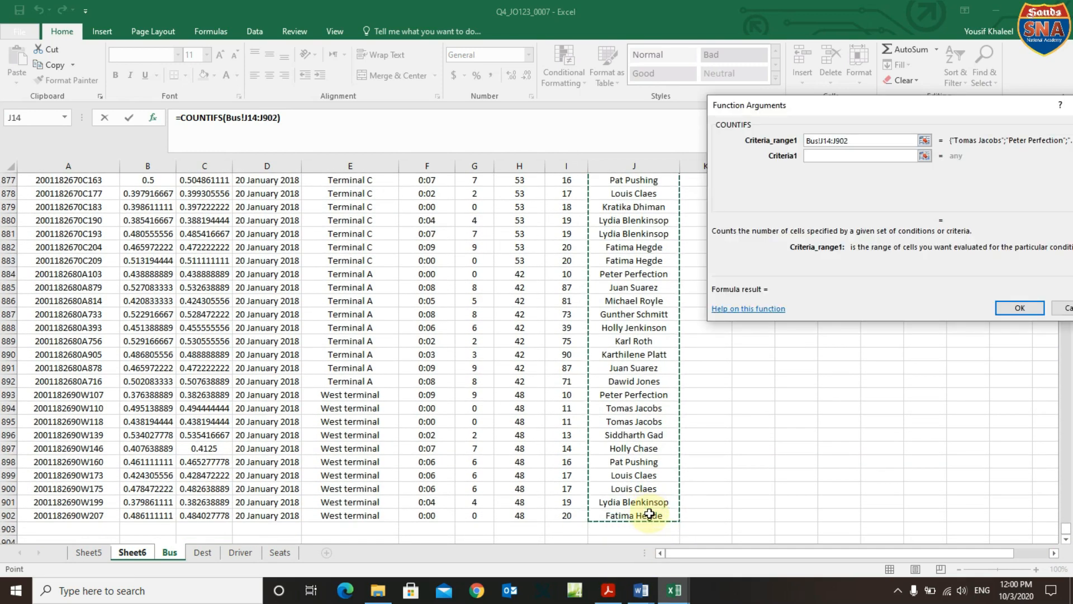
left_click(769, 142)
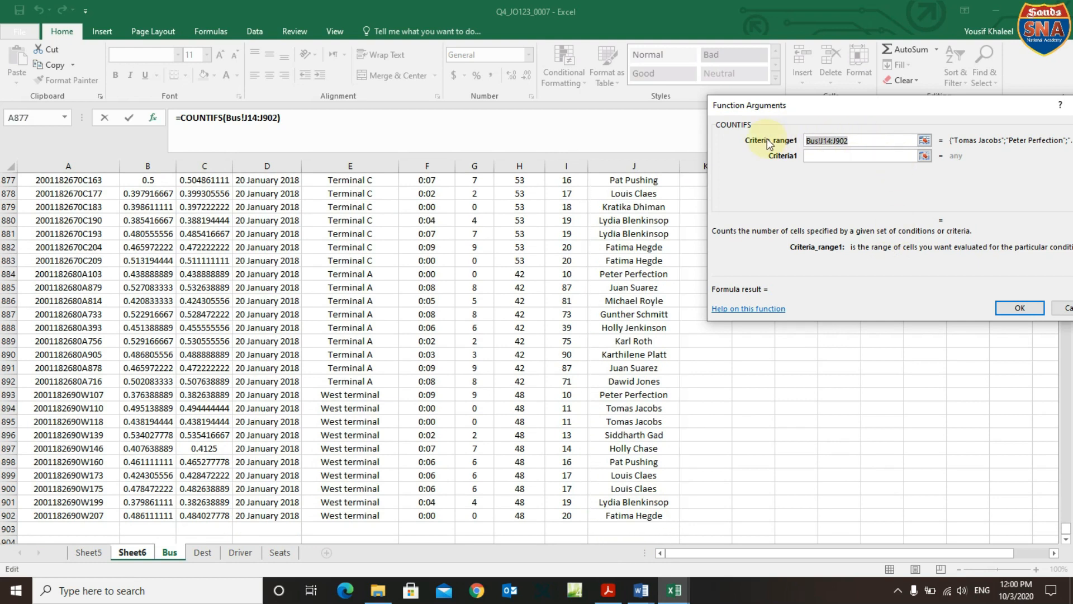
key("F4")
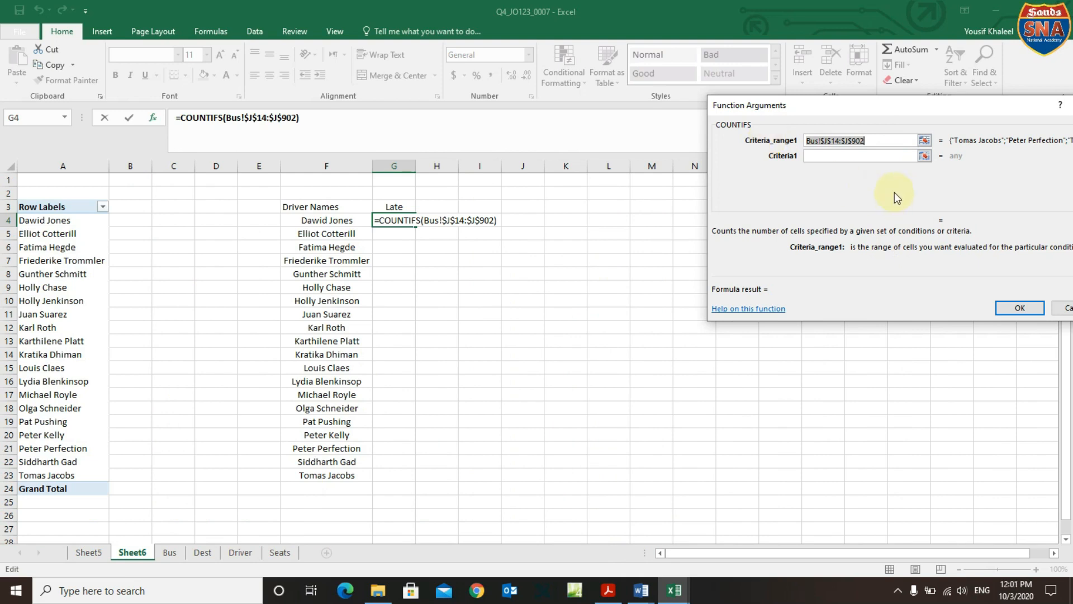
left_click(834, 155)
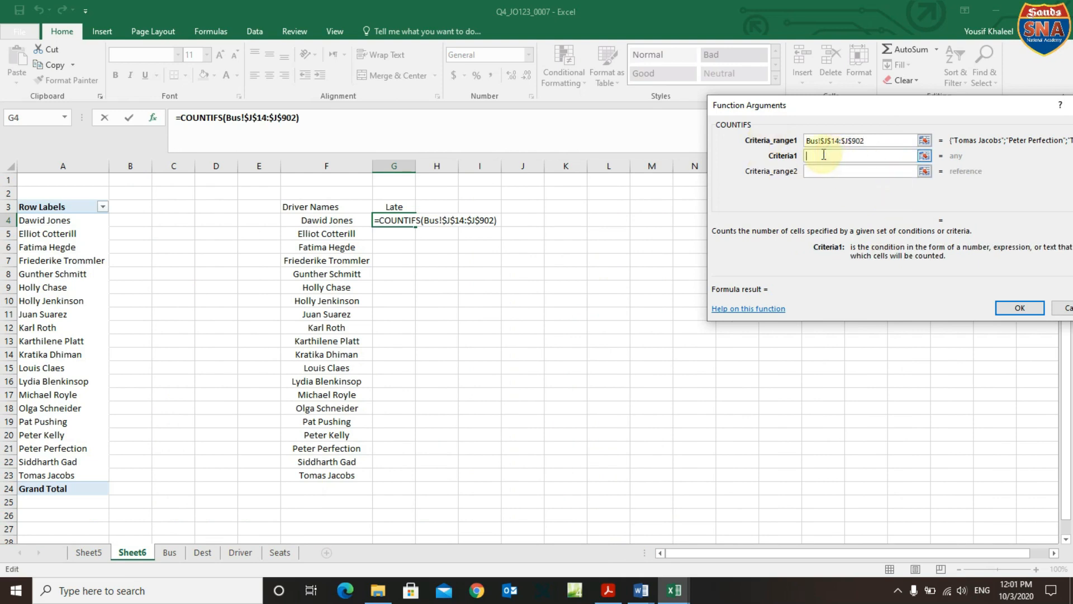
left_click(353, 223)
Set the second COUNTIFS criteria range to the absolute reference Bus!$G$14:$G$902, covering the Minutes column.
left_click(827, 173)
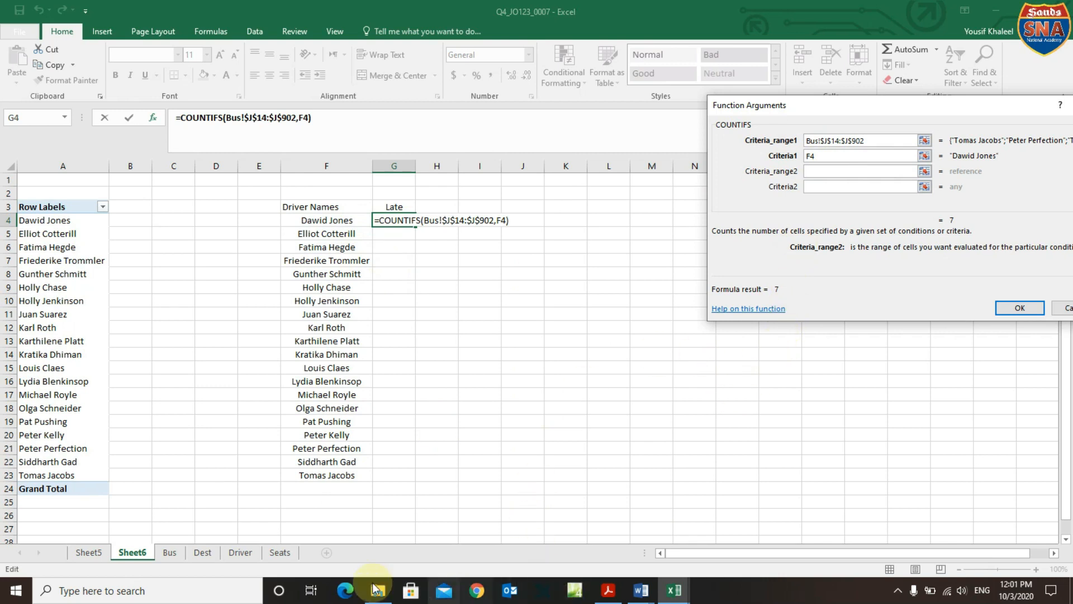
left_click(173, 552)
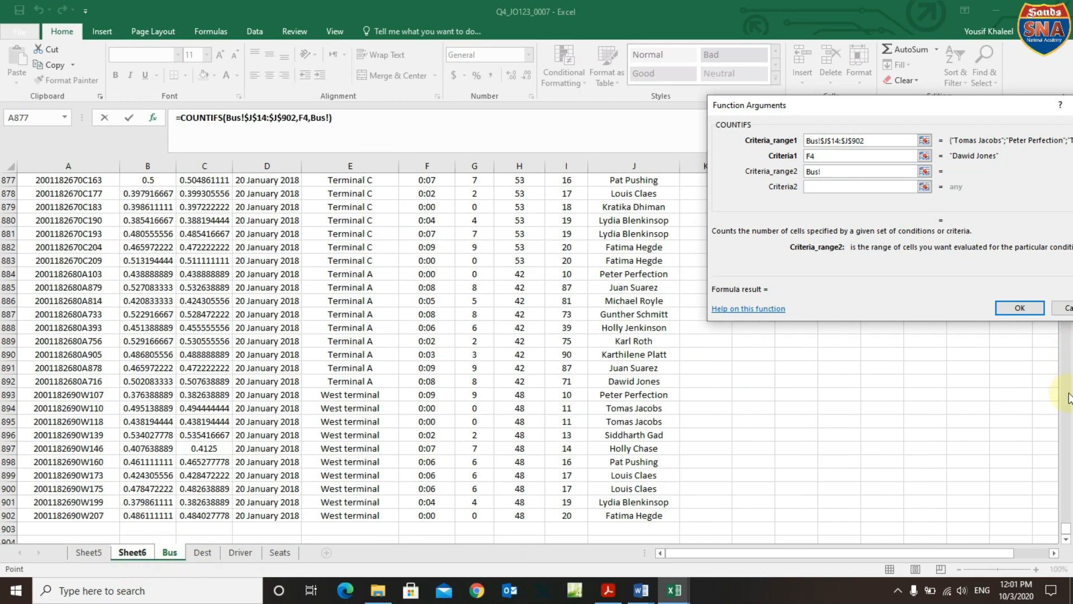
left_click_drag(1033, 109, 378, 84)
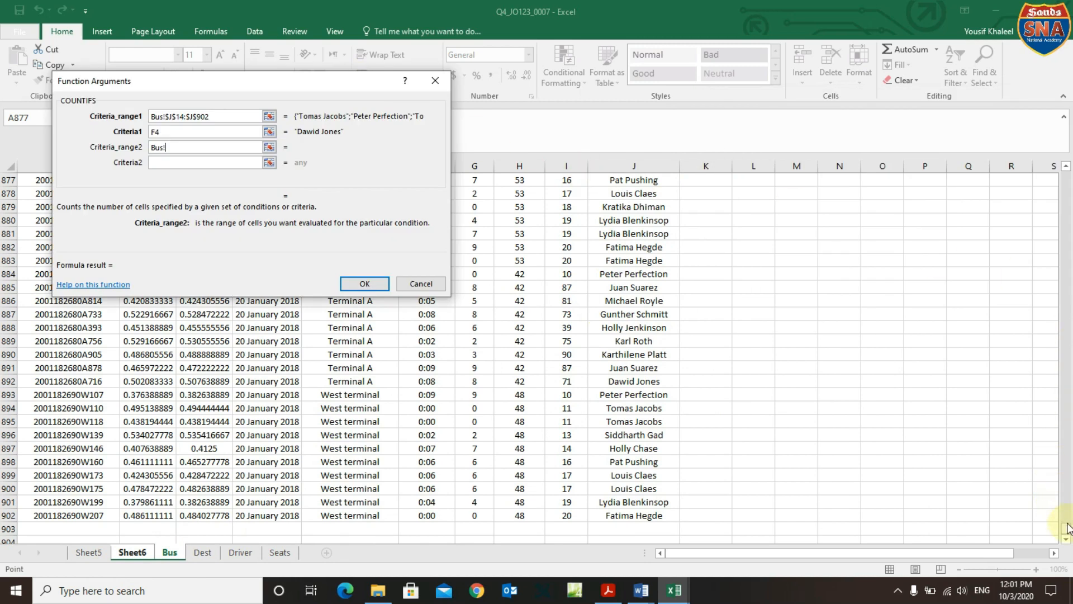
left_click_drag(1068, 535, 1068, 176)
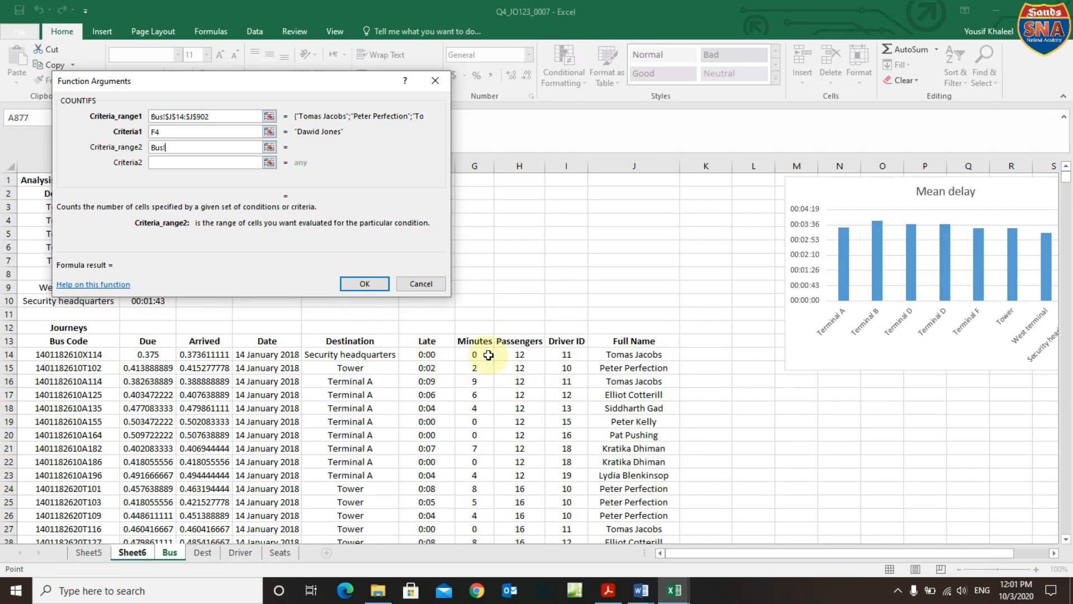
left_click_drag(480, 354, 459, 514)
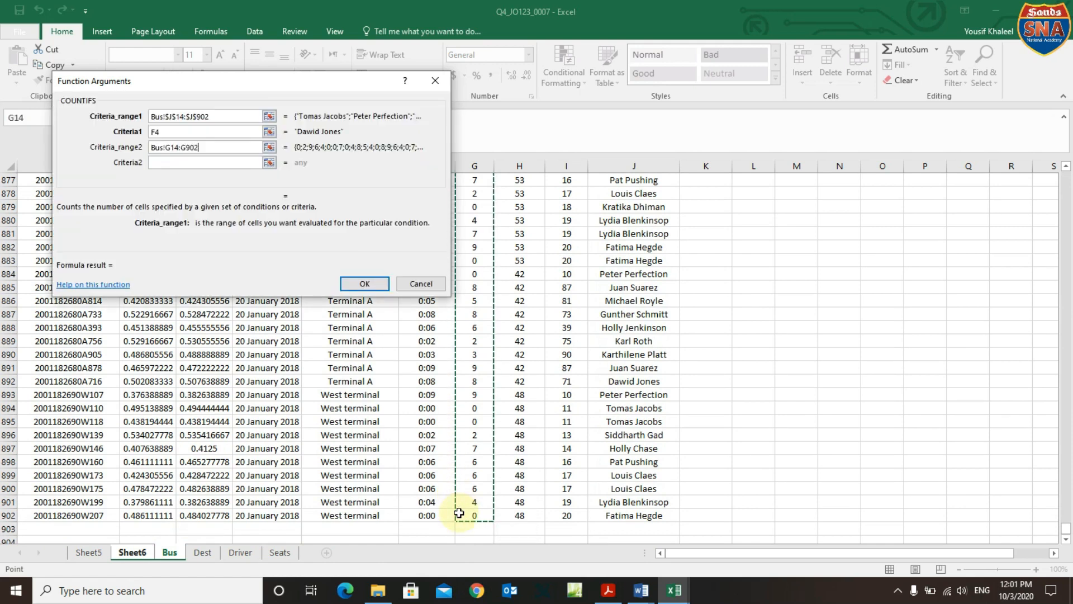
left_click(213, 148)
left_click_drag(214, 148, 88, 148)
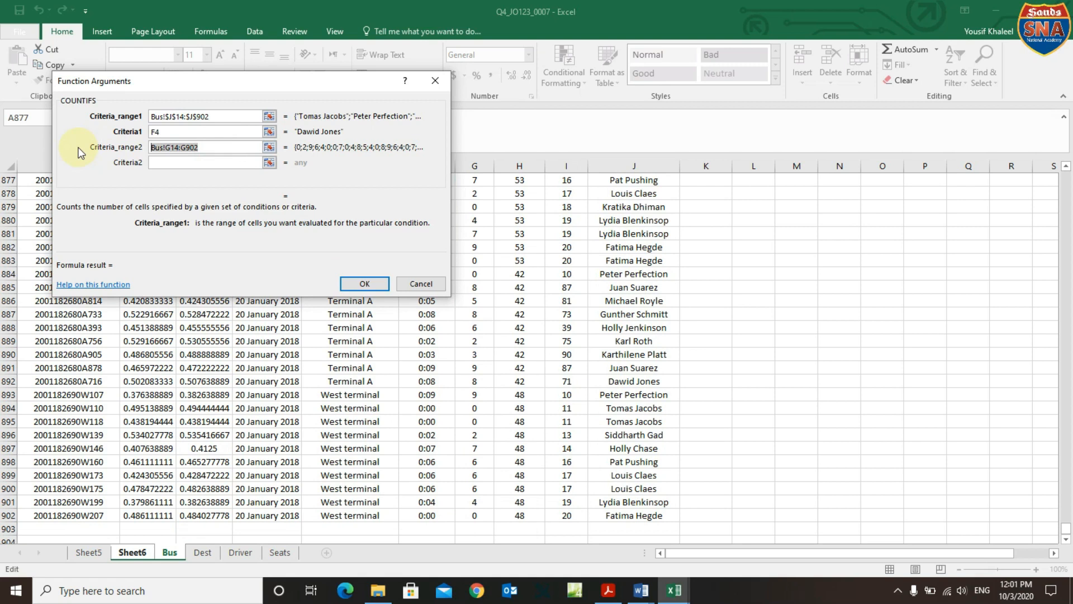
key("F4")
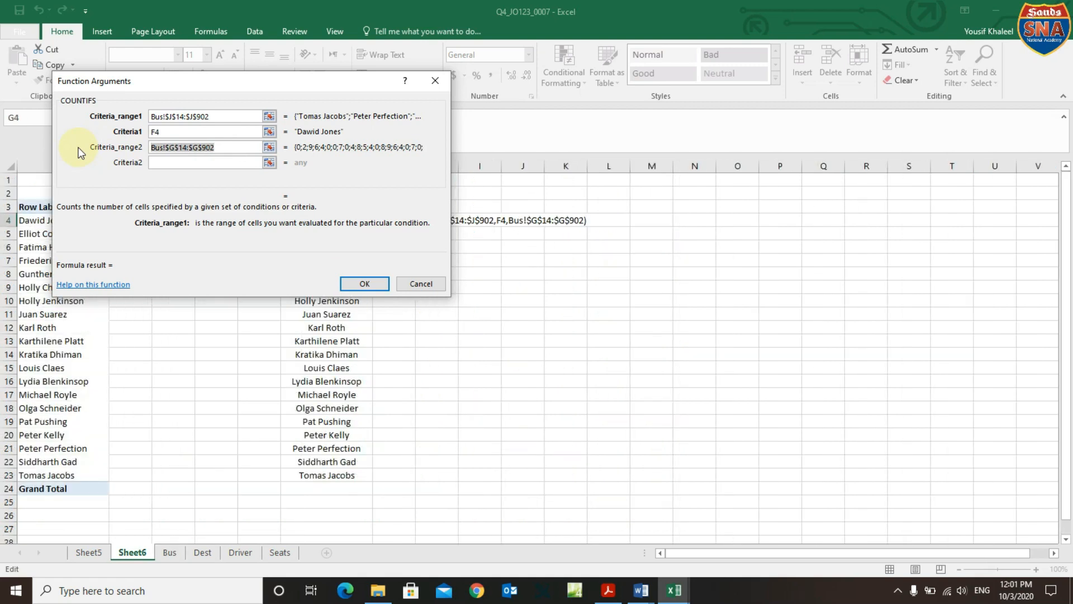
Try to enter the COUNTIFS formula with no second criterion, and clear the whole formula from G4.
left_click_drag(318, 83, 749, 88)
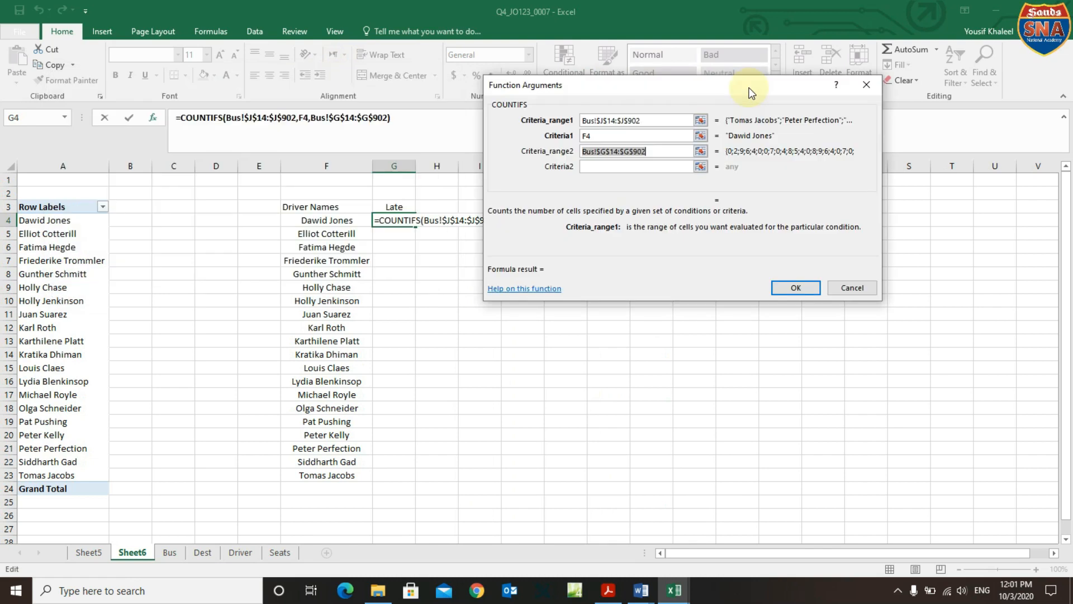
left_click(797, 289)
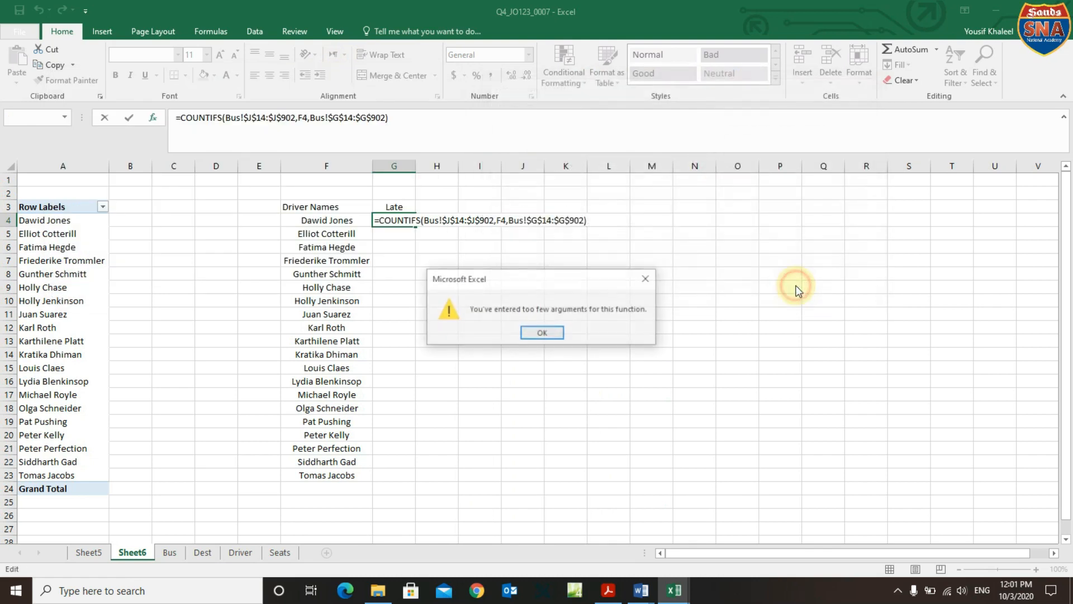
left_click(529, 333)
left_click(439, 221)
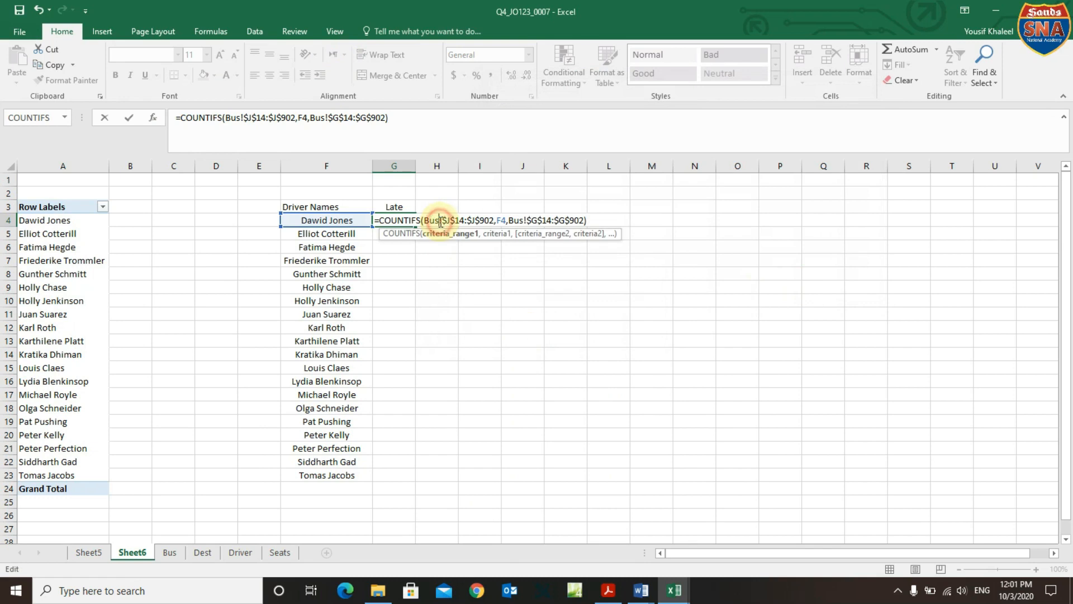
left_click(396, 221)
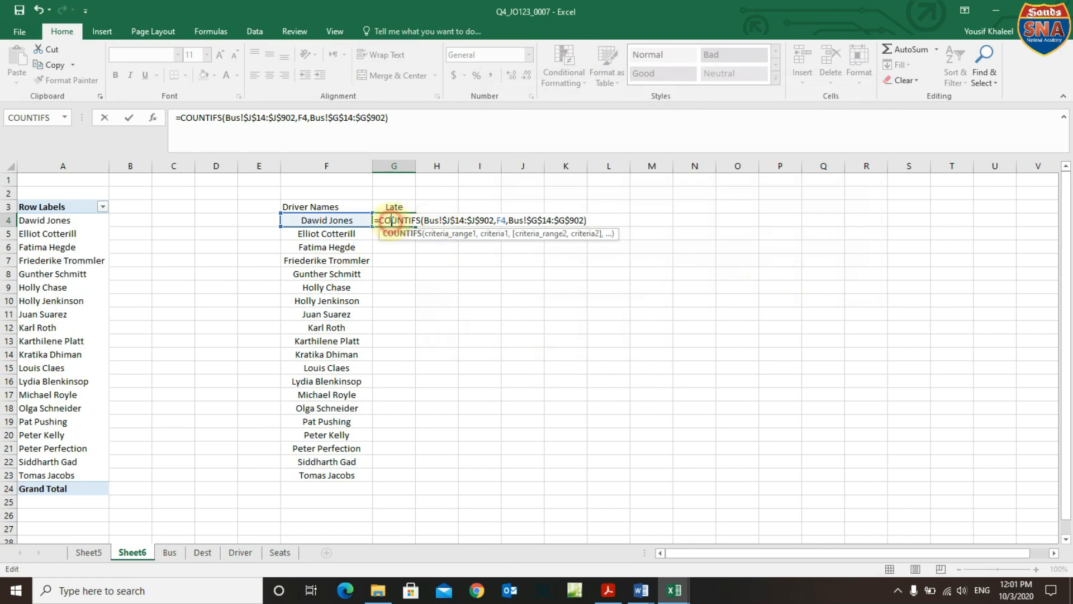
left_click(385, 118)
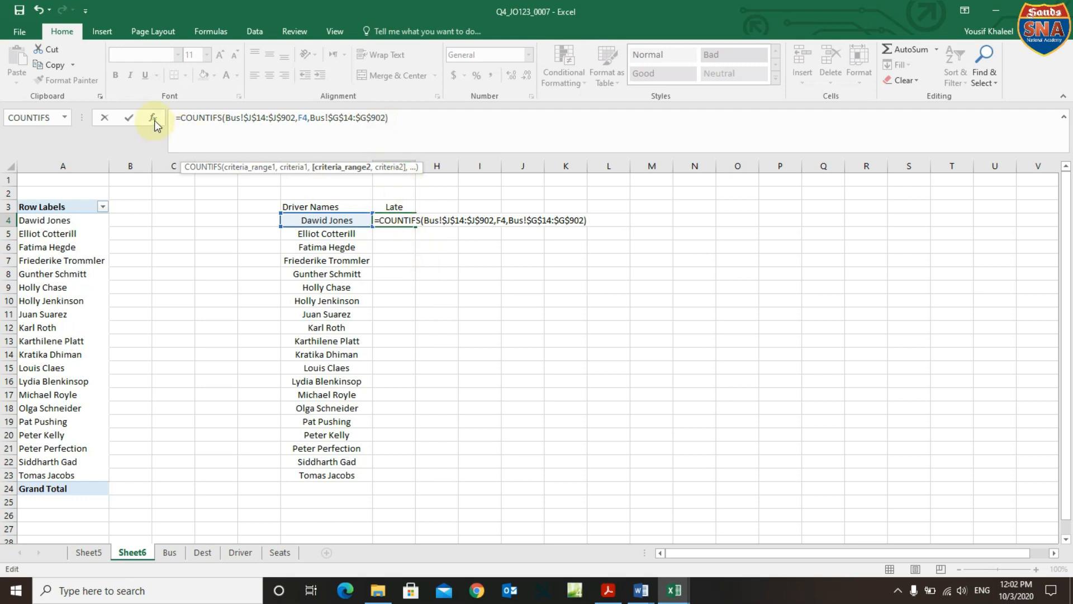
left_click_drag(420, 126, 83, 115)
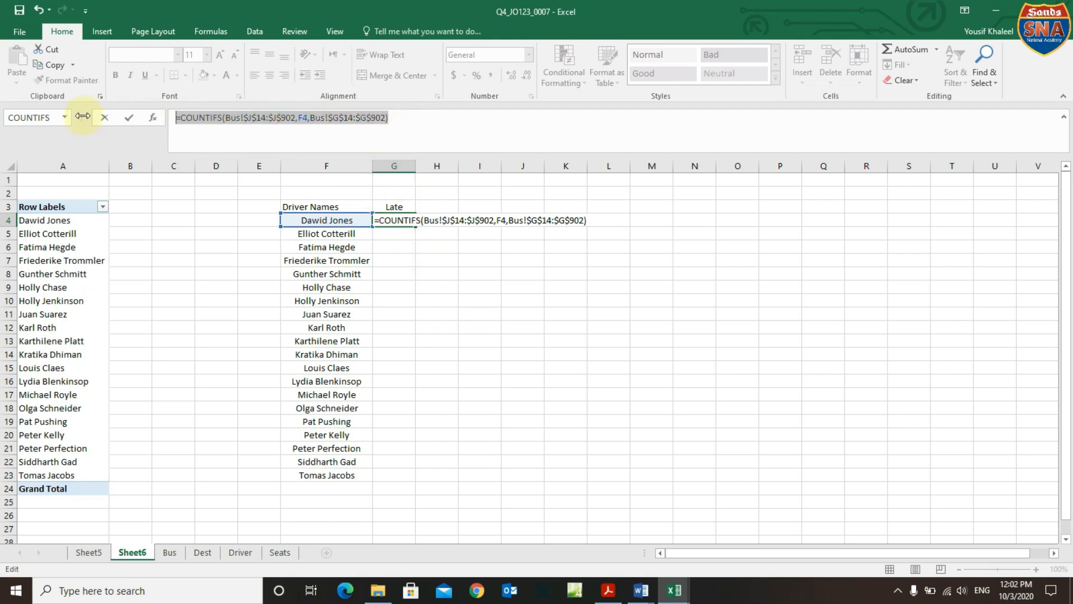
key("ctrl+x")
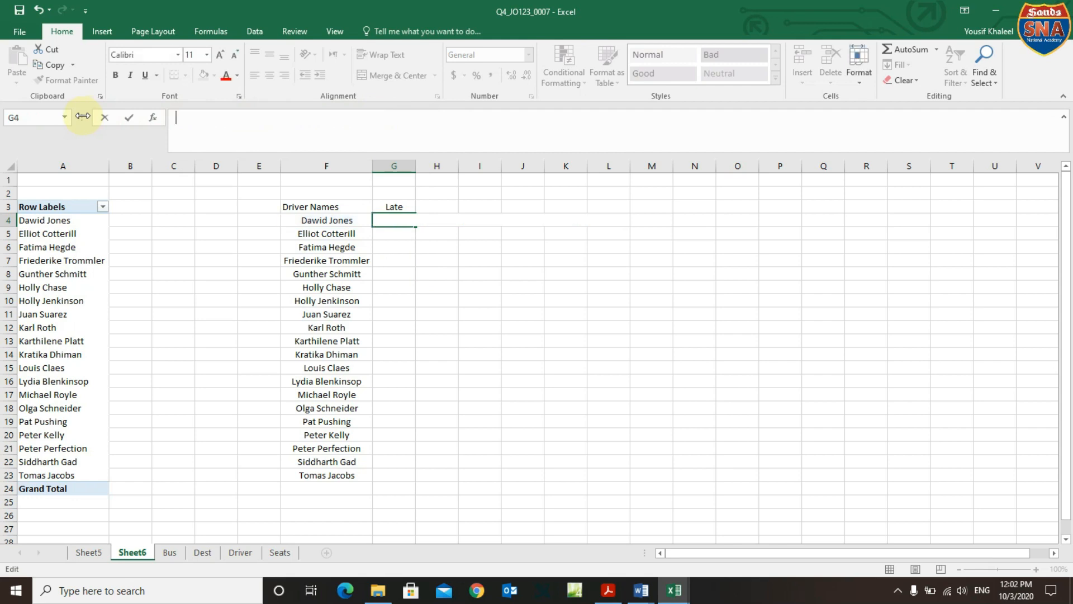
Insert a new COUNTIFS function in G4 and pick the Full Name cells J14:J902 of the Bus worksheet as its first criteria range.
left_click(152, 117)
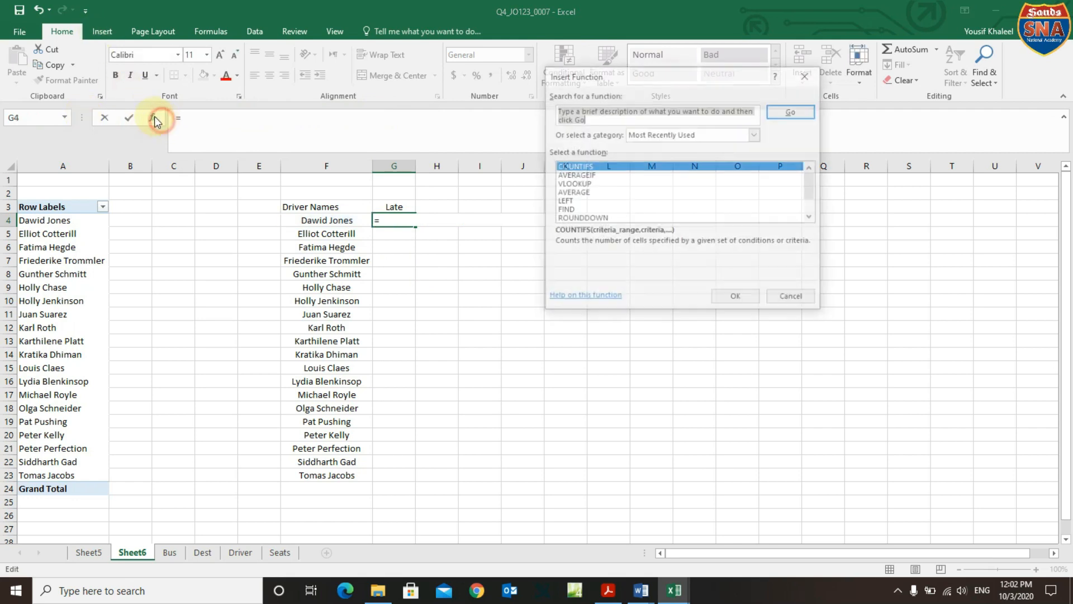
left_click(738, 298)
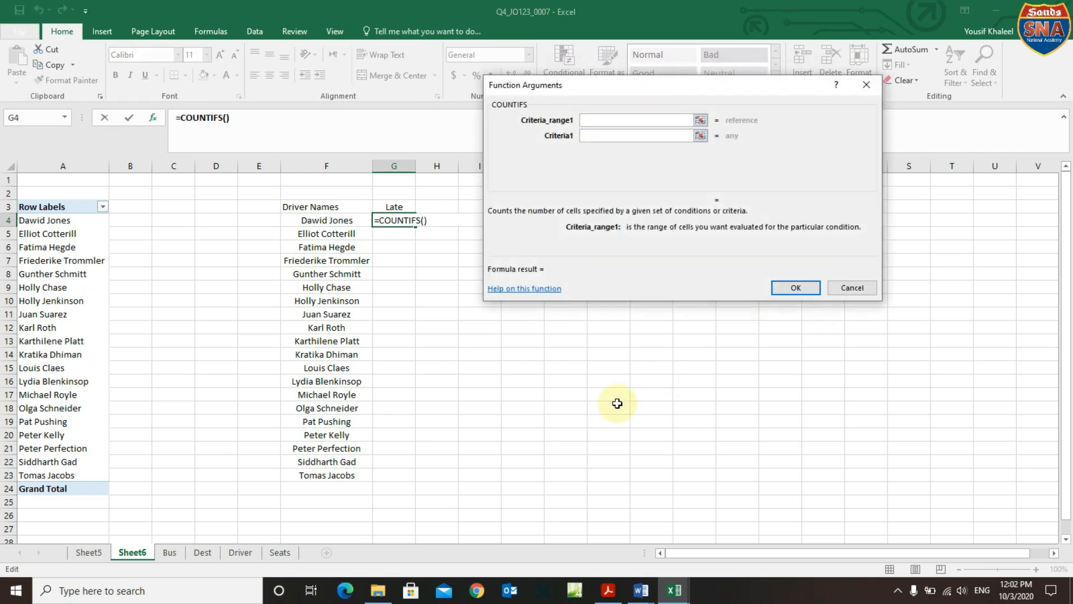
left_click(167, 556)
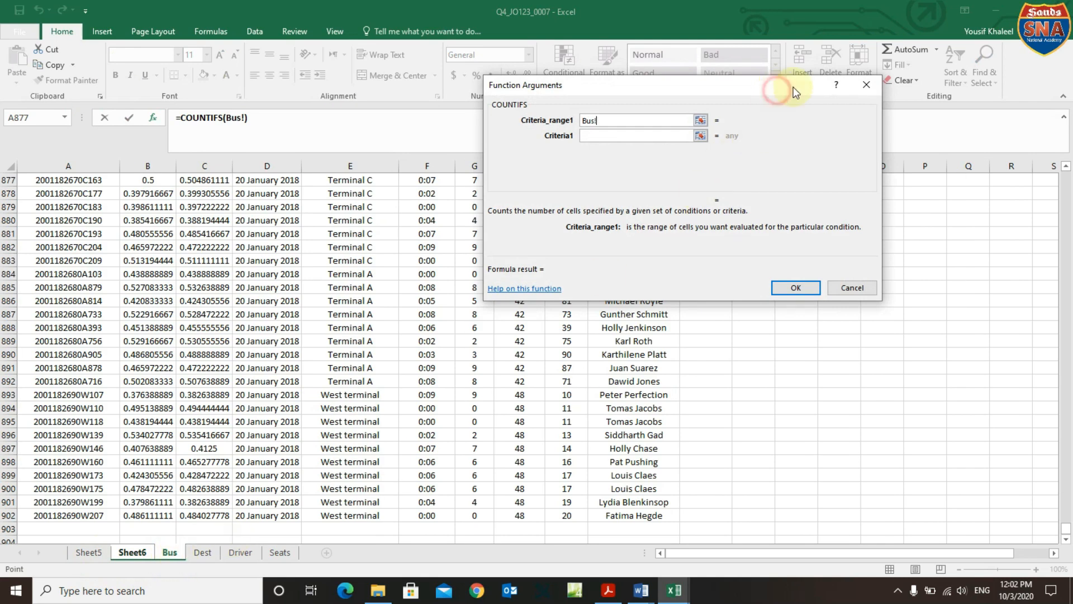
left_click_drag(793, 86, 1056, 3)
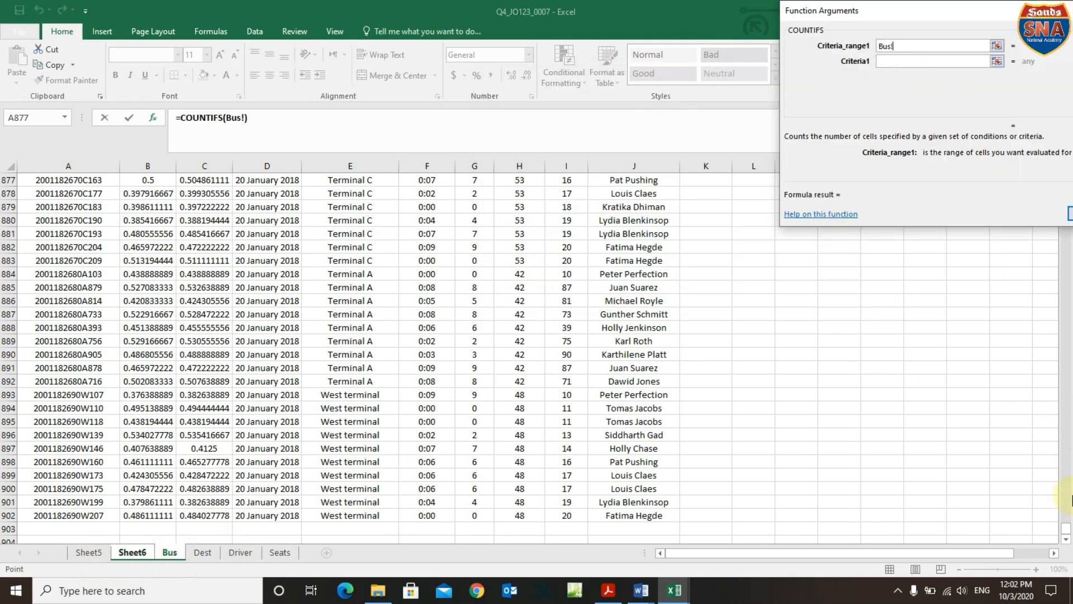
left_click_drag(1071, 499, 1070, 137)
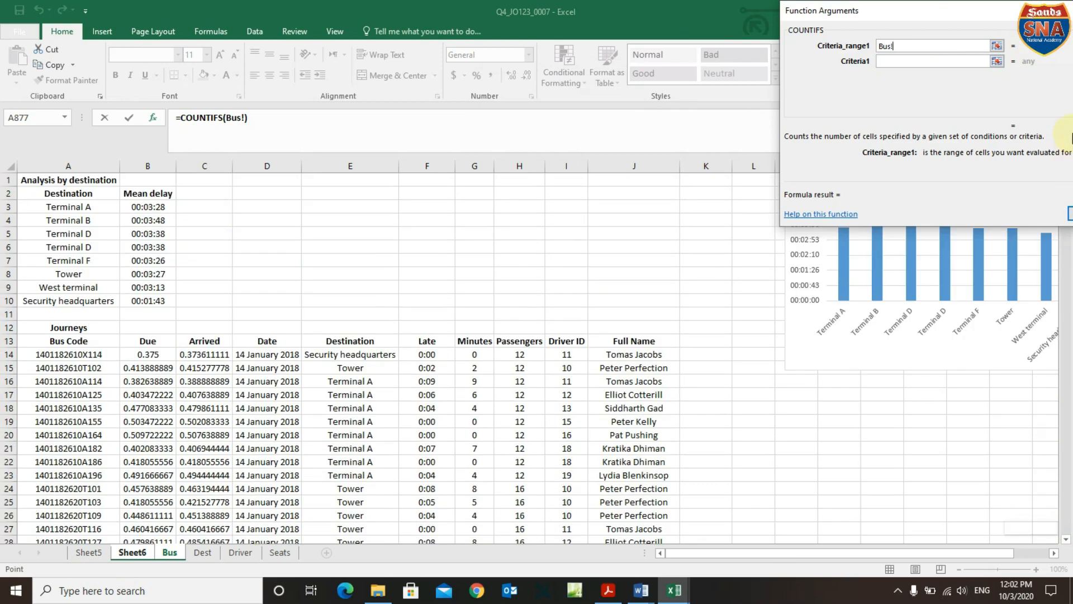
left_click_drag(637, 353, 627, 515)
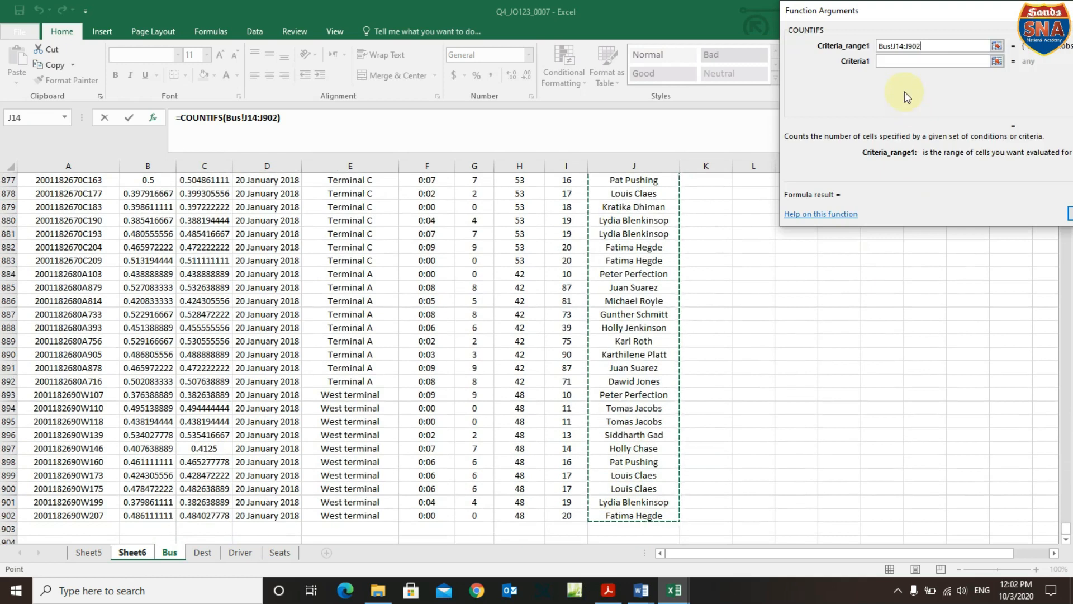
Try cell F4 of Sheet6 in the first criteria range, and clear the entry.
left_click(90, 552)
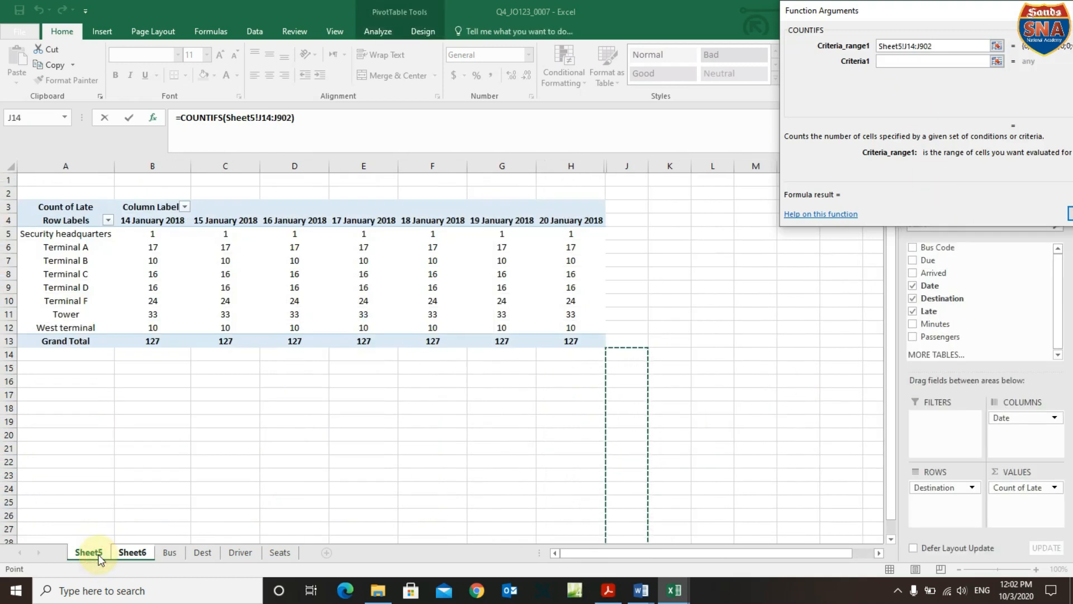
left_click(128, 553)
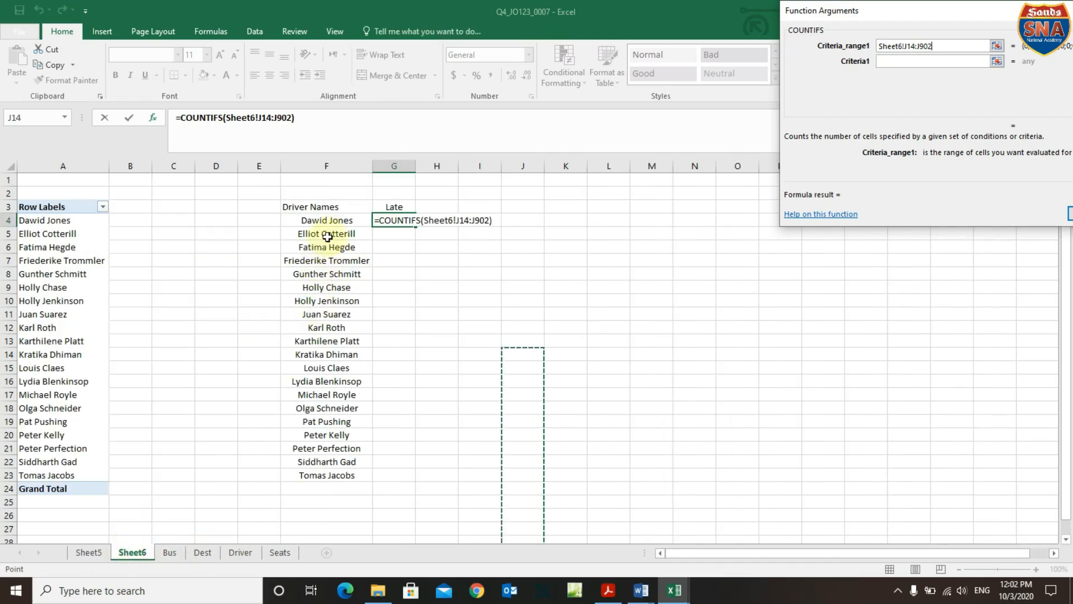
left_click(334, 218)
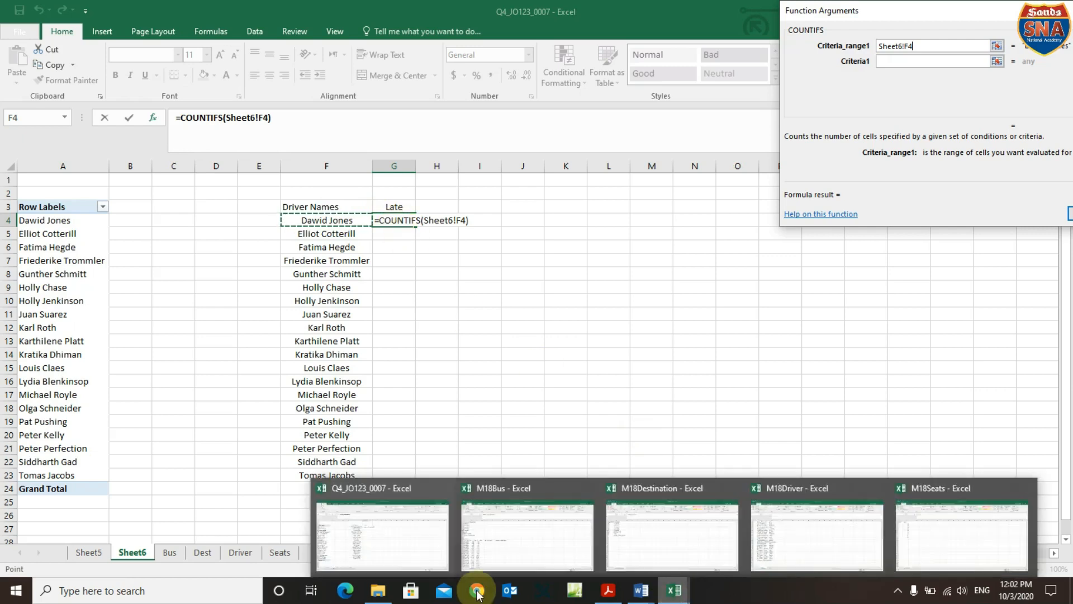
left_click(170, 553)
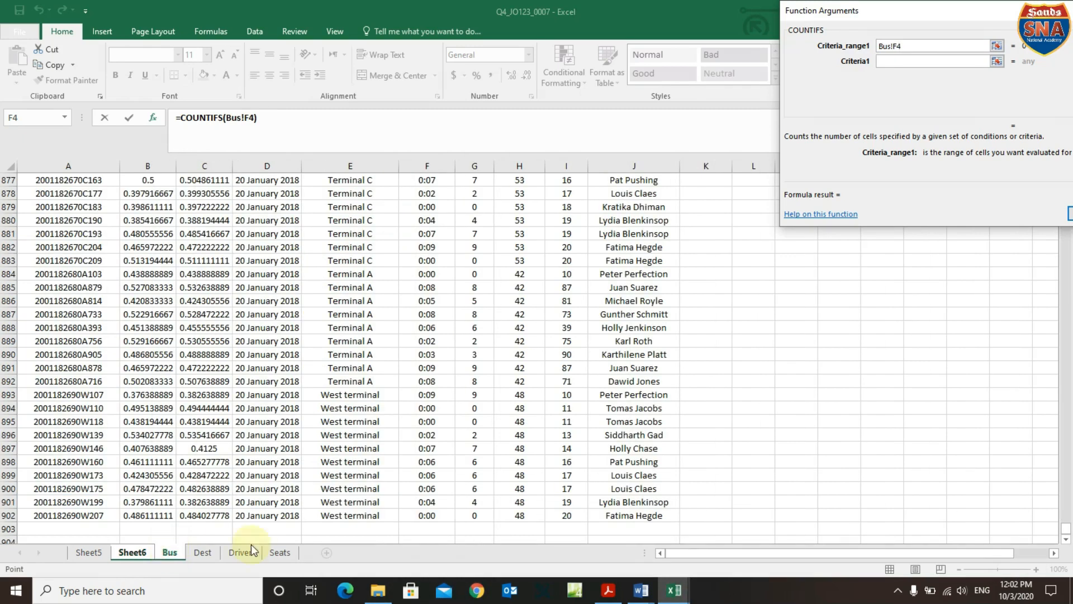
double_click(919, 46)
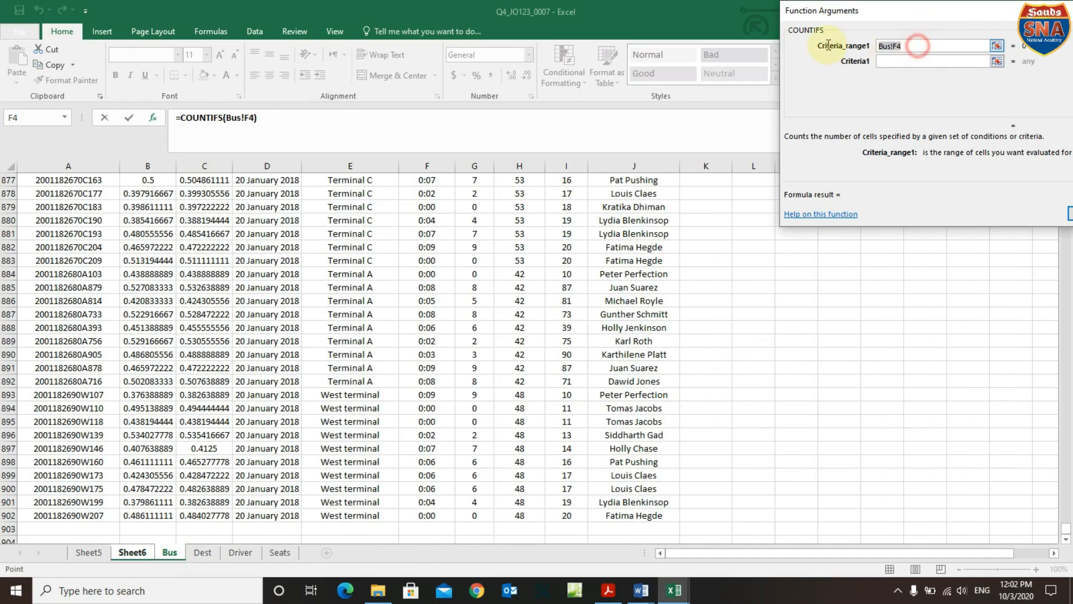
key("BackSpace")
Set the first criteria range to the absolute reference Bus!$J$14:$J$902 and its criterion to F4, and enter the formula in G4.
scroll(881, 361, "up", 7)
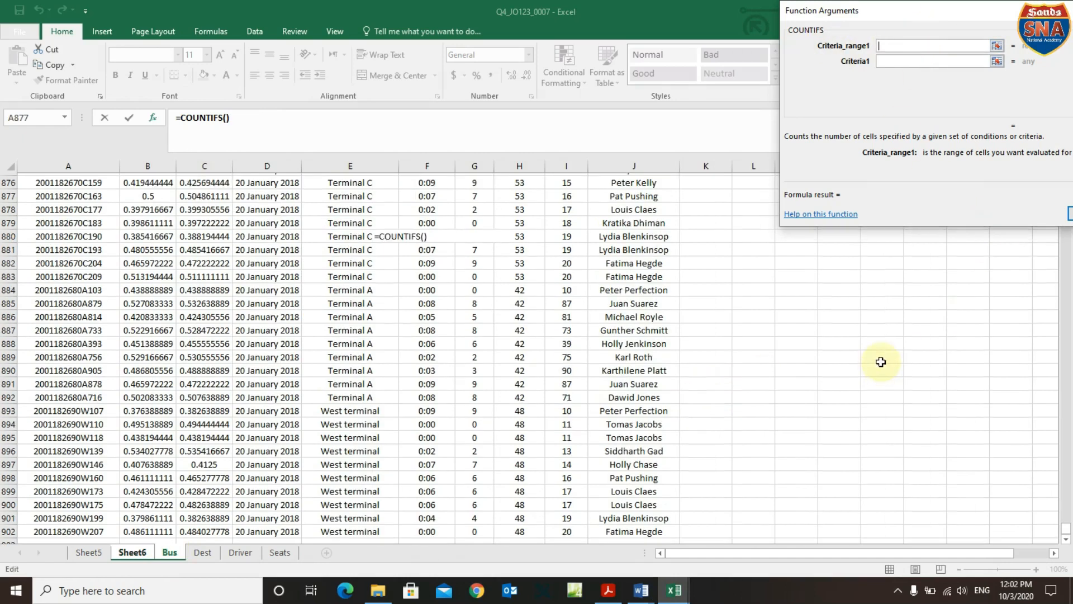
left_click_drag(1067, 521, 1068, 166)
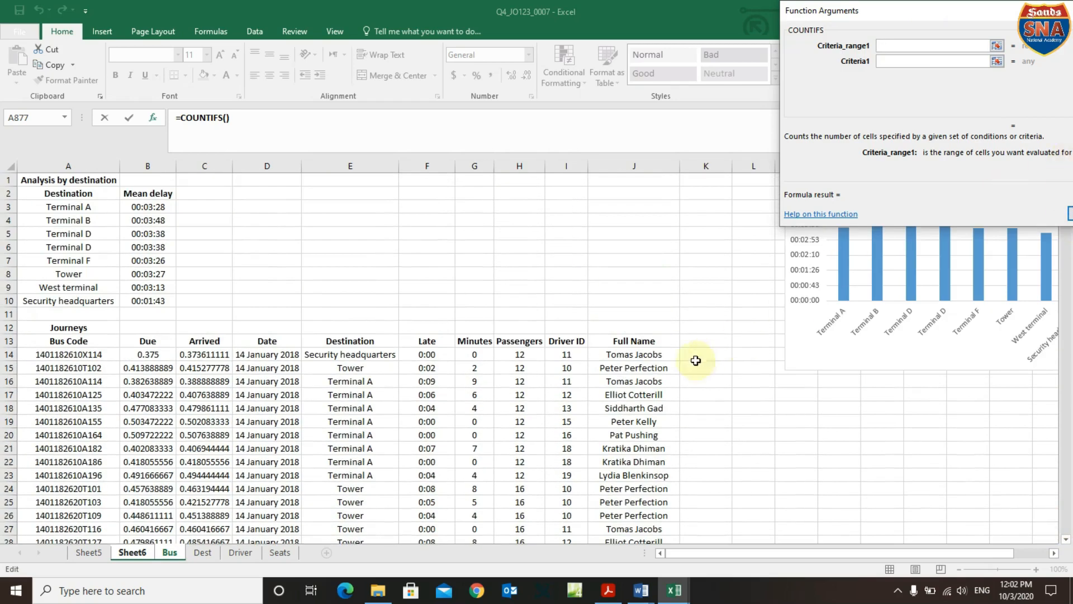
left_click_drag(648, 355, 627, 496)
left_click(944, 46)
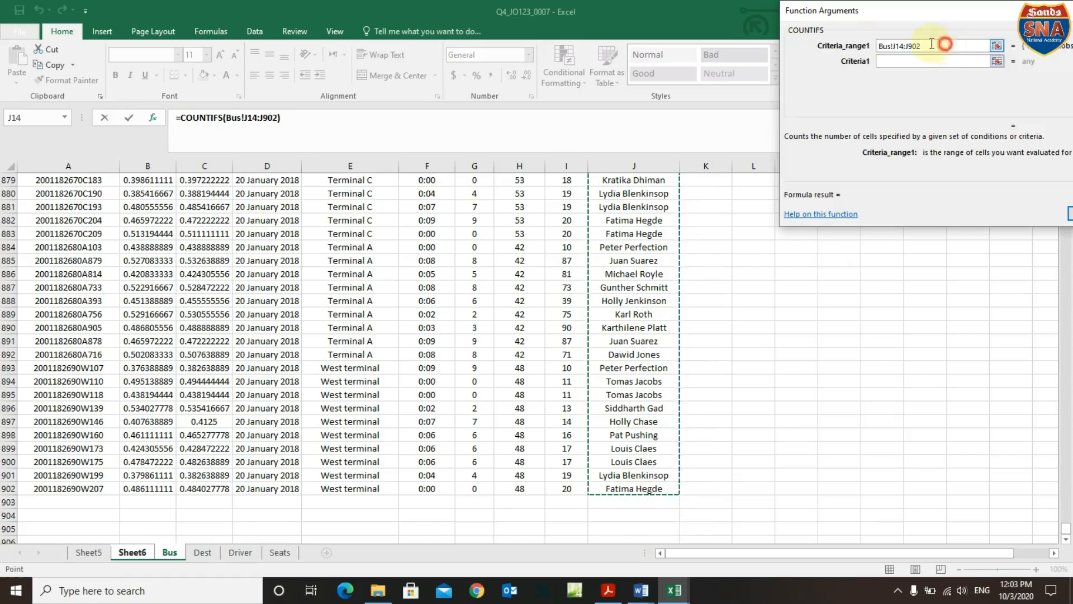
key("F4")
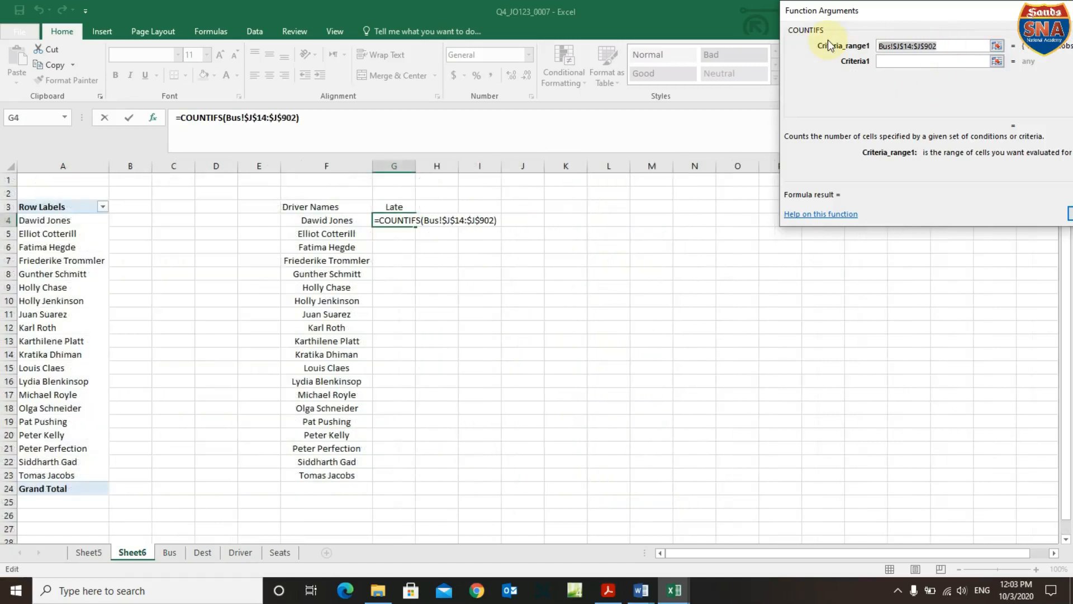
left_click(886, 61)
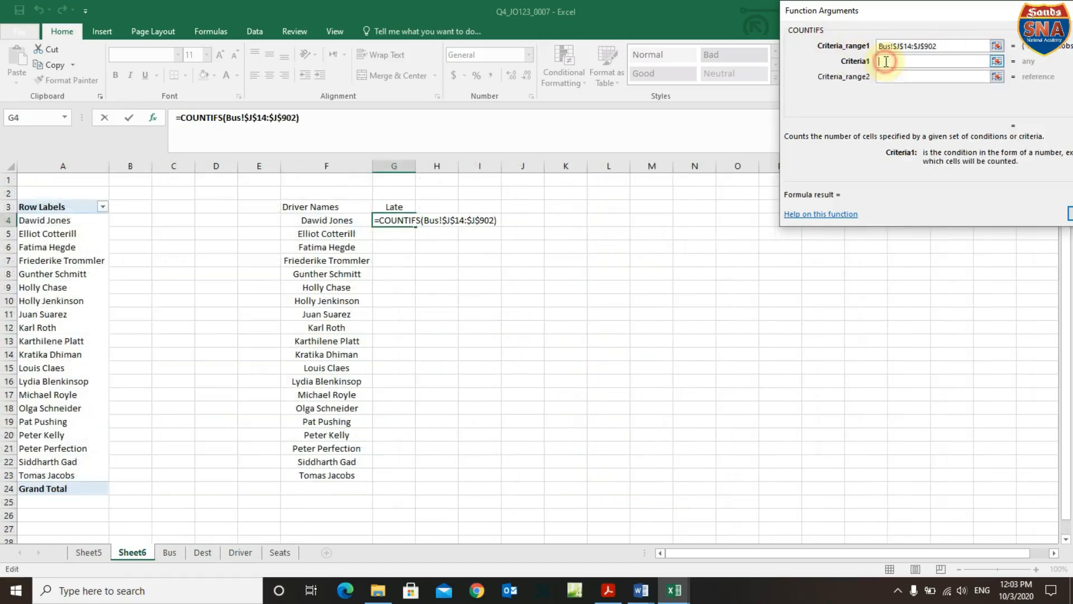
left_click(351, 221)
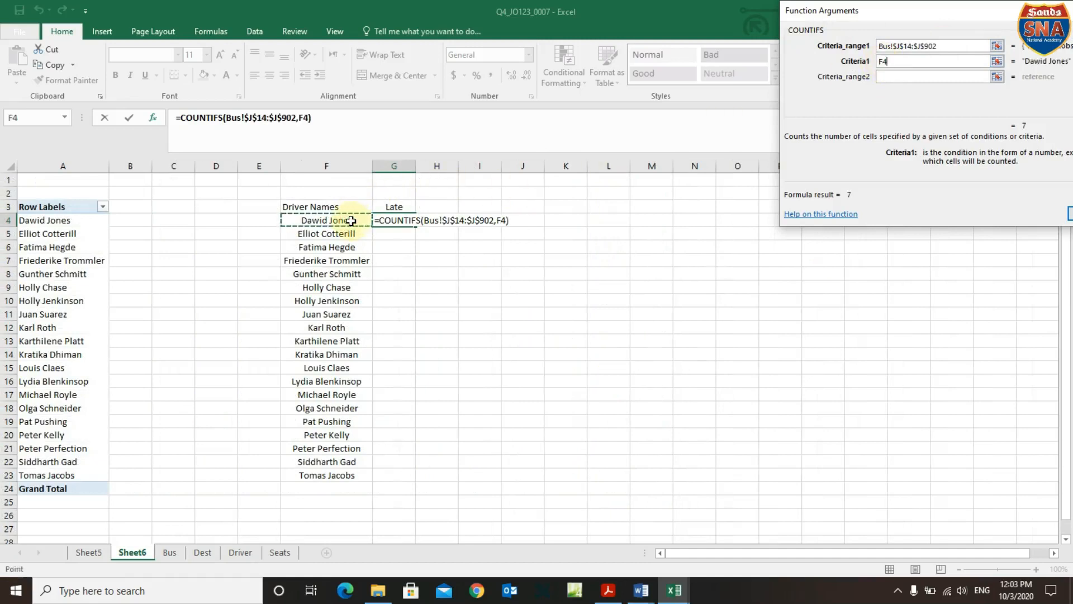
left_click_drag(933, 11, 837, 11)
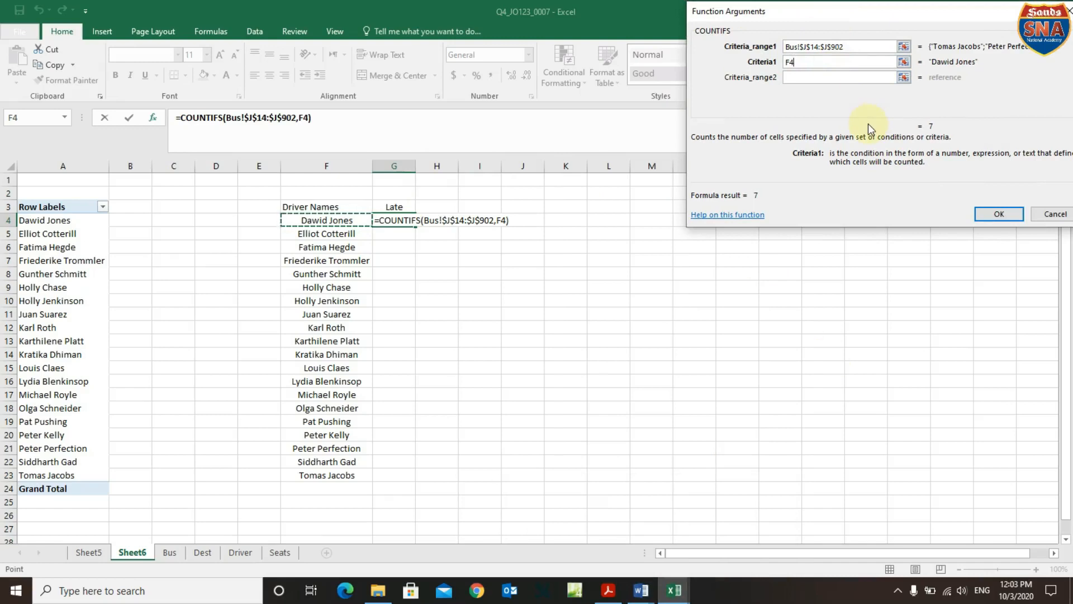
left_click(999, 215)
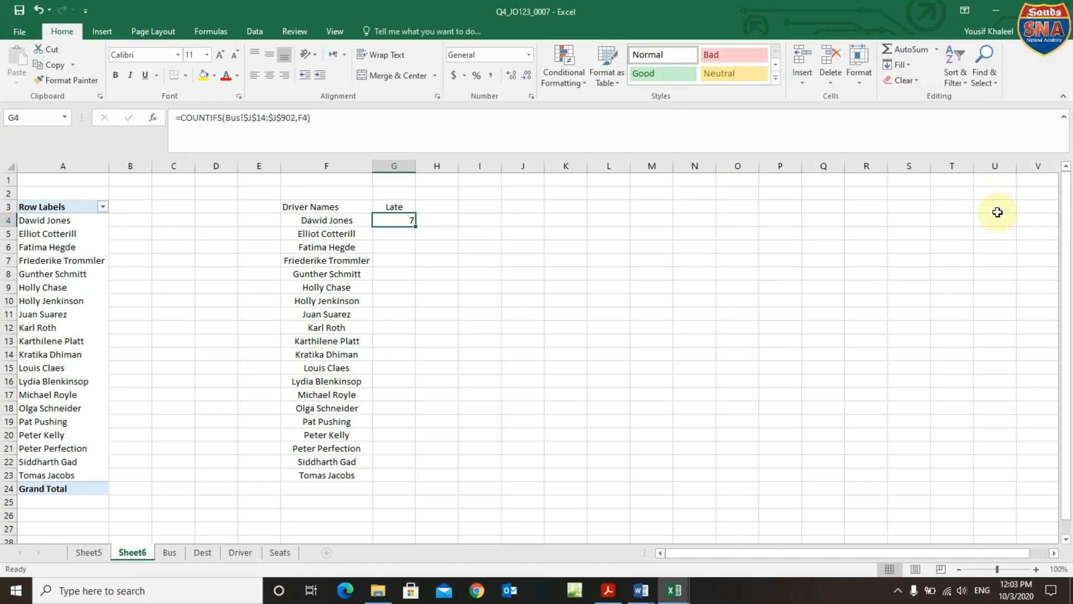
Fill the COUNTIFS formula from G4 down to G23 beside the driver names and center the values.
double_click(415, 226)
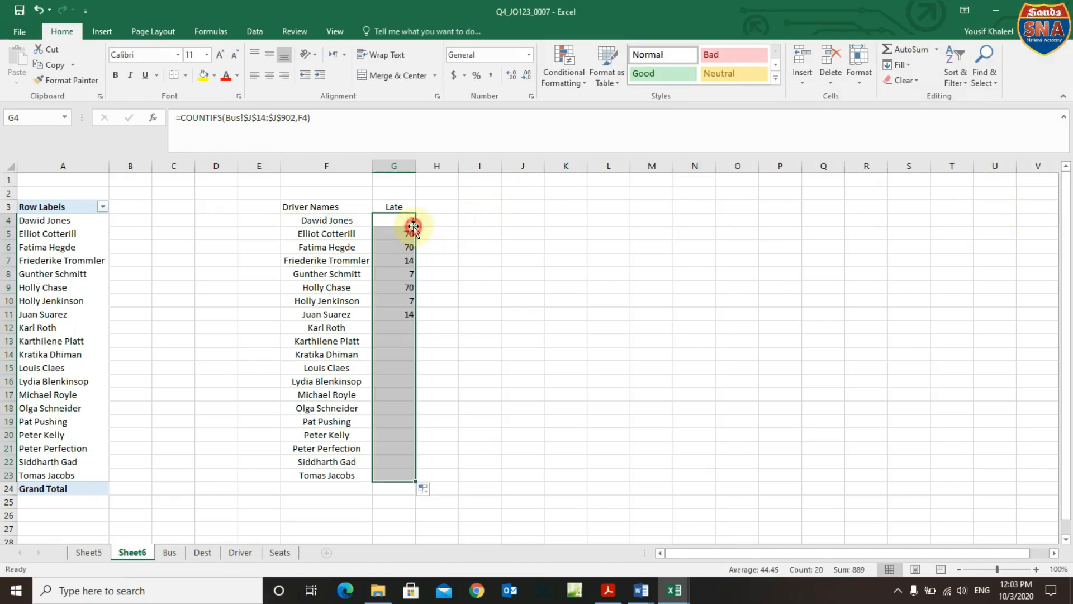
left_click(270, 77)
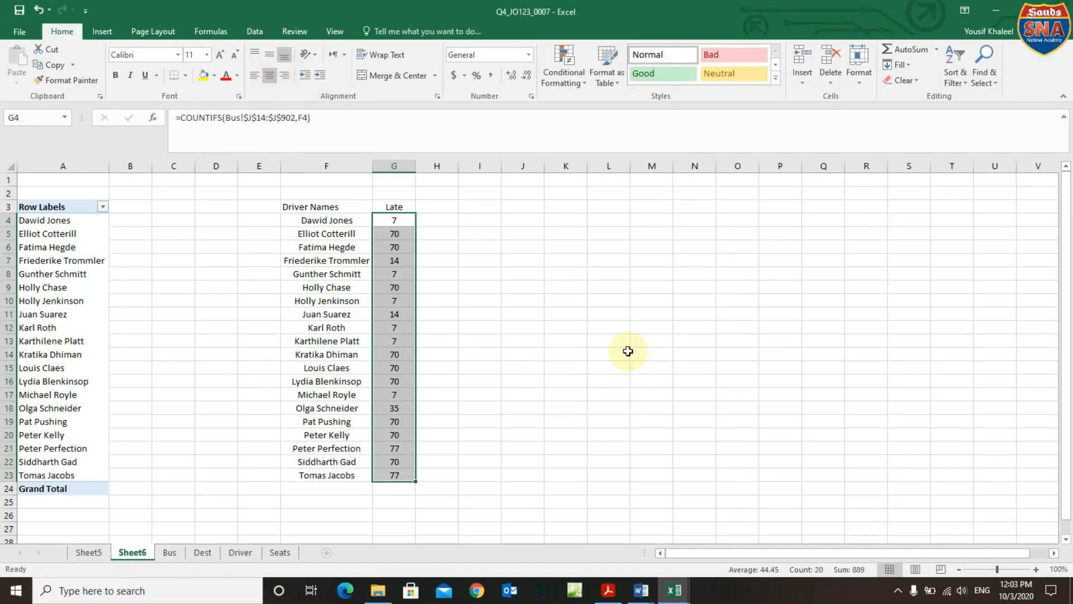
Check question 8 in the exam paper PDF for the on-time or early journeys requirement, and return to the Q4_JO123_0007 workbook.
left_click(605, 586)
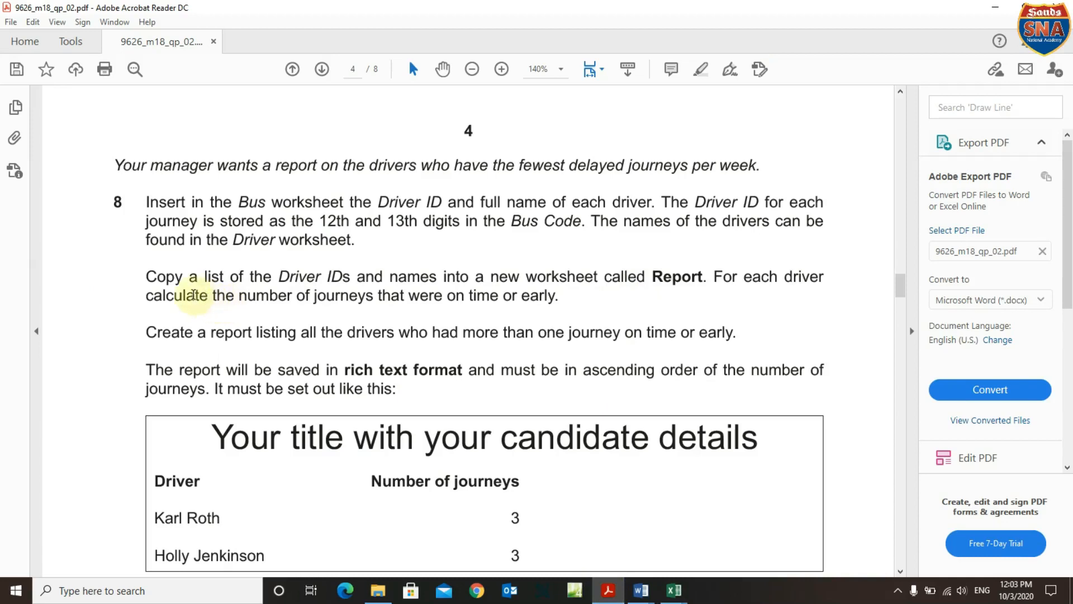
left_click_drag(379, 296, 516, 298)
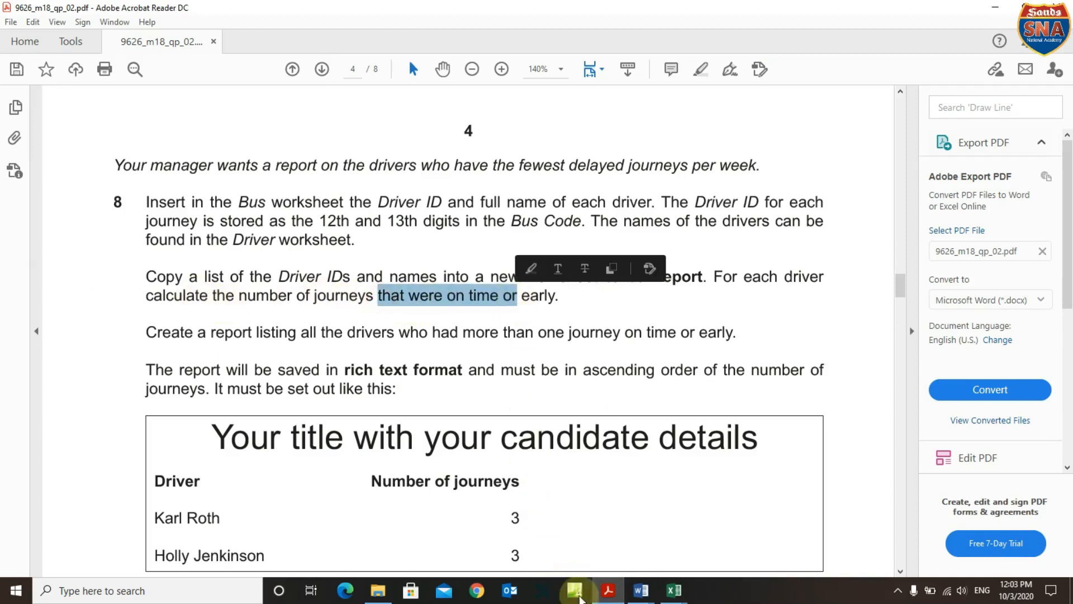
mouse_move(673, 597)
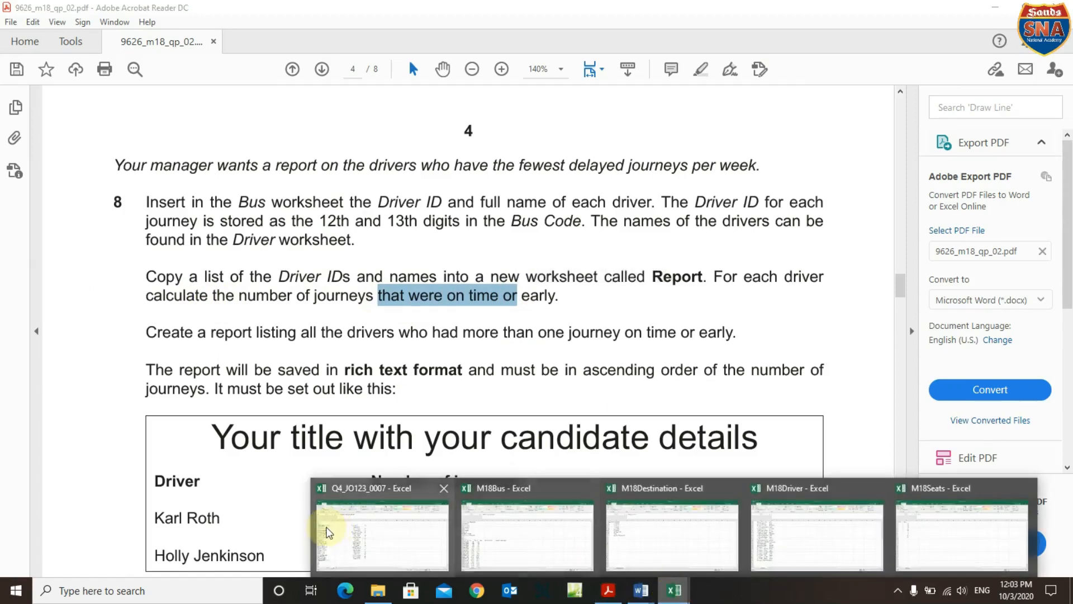
left_click(354, 527)
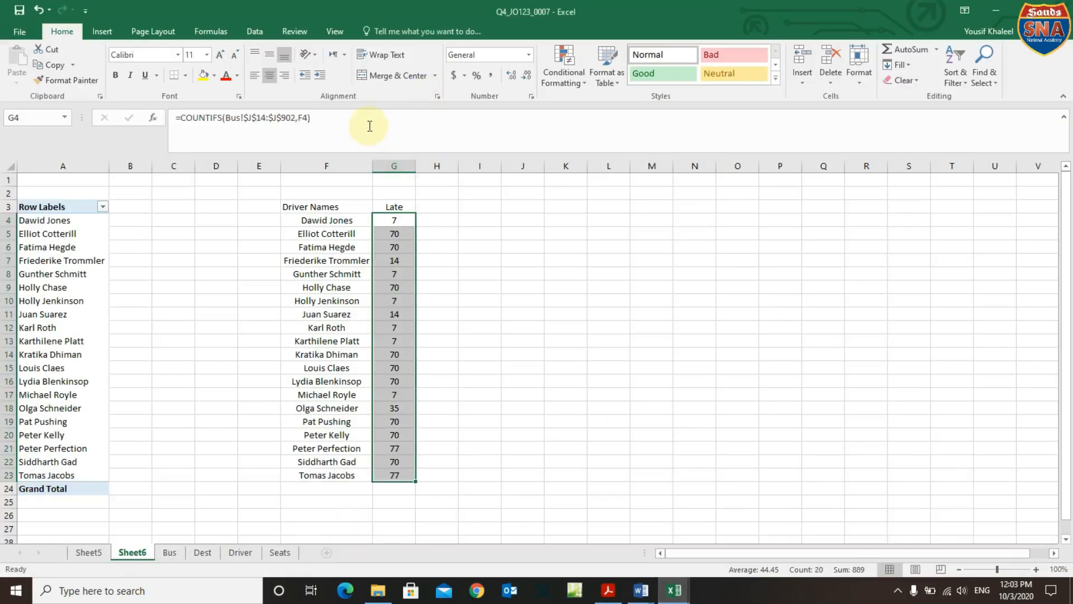
Clear the existing formula from G4 on Sheet6 and insert a new COUNTIFS function there.
left_click(333, 124)
left_click_drag(284, 122, 86, 116)
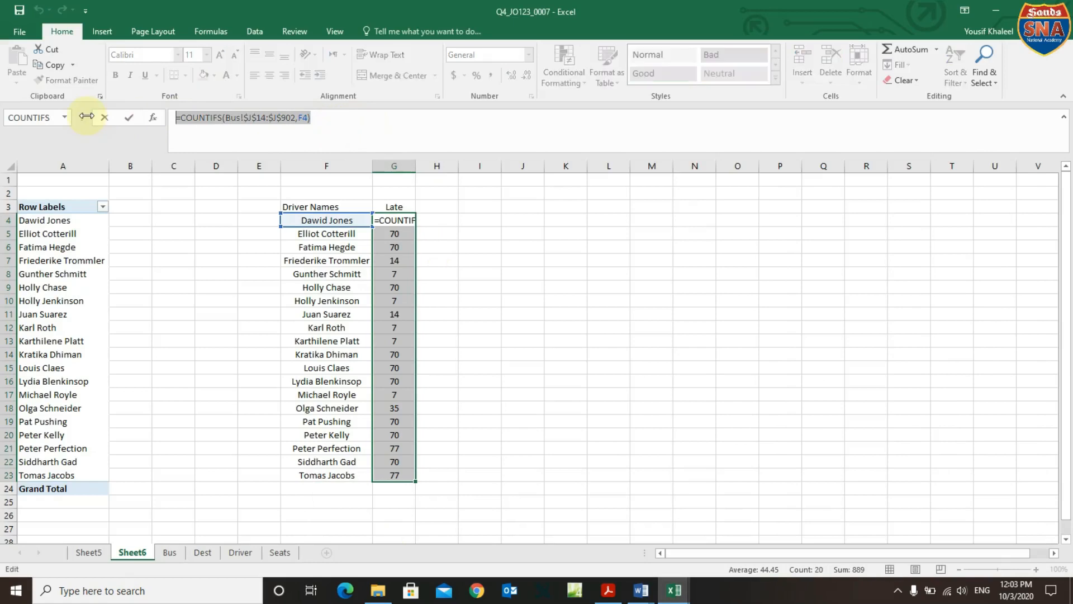
key("Delete")
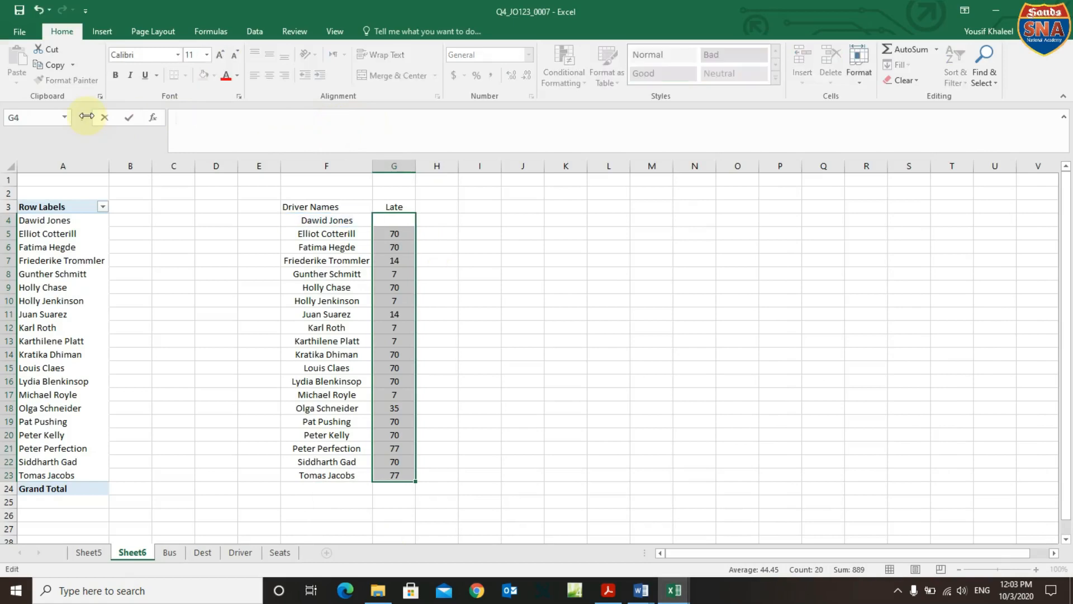
left_click(153, 118)
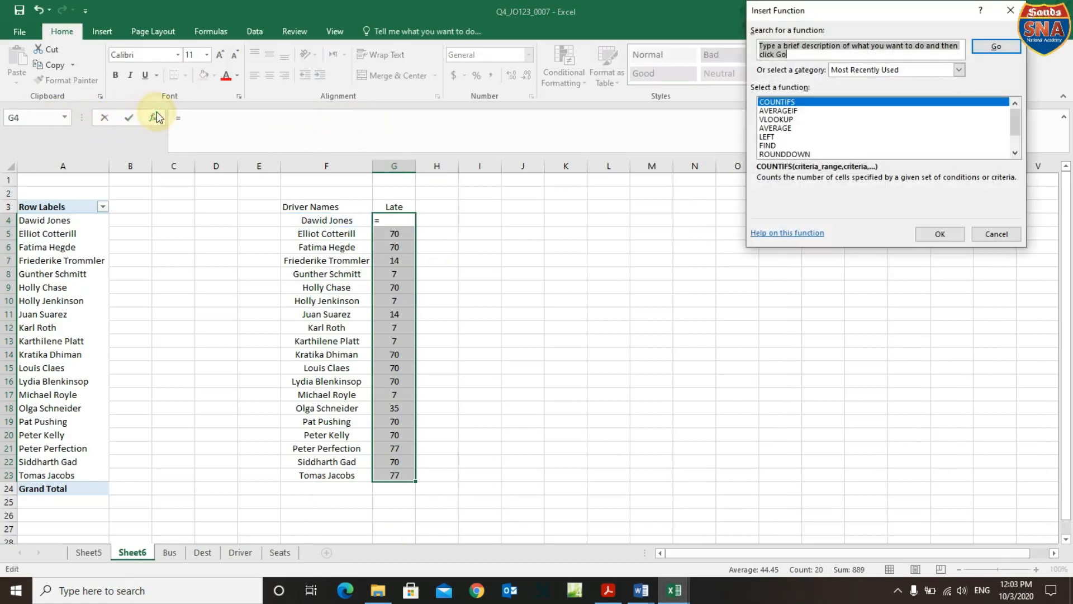
left_click(932, 233)
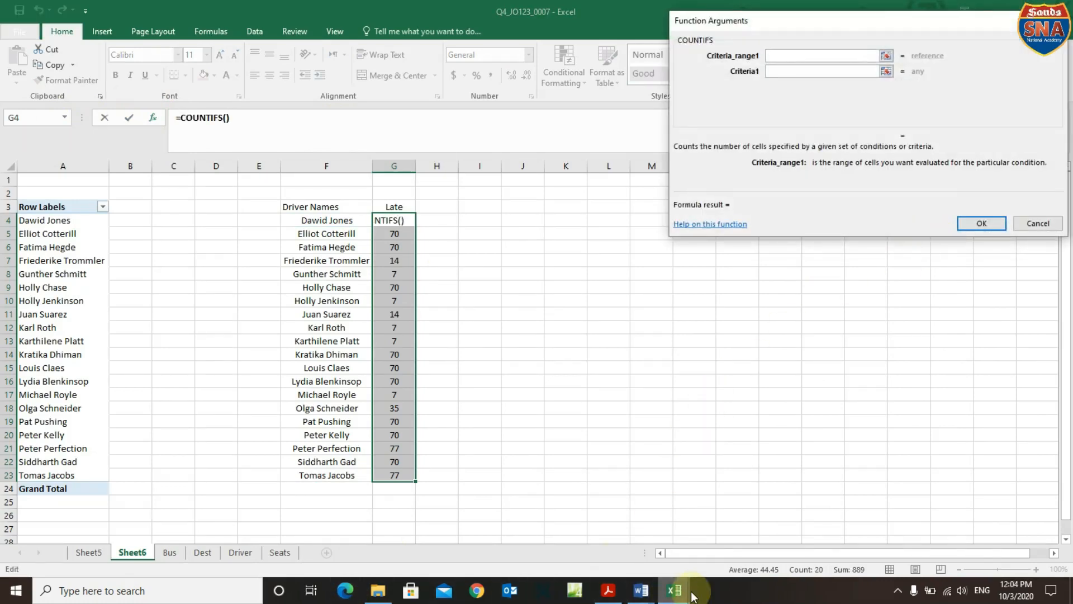
Set the first criteria range to the absolute reference Bus!$J$14:$J$902 and its criterion to F4.
left_click(170, 553)
left_click_drag(1067, 533, 1070, 34)
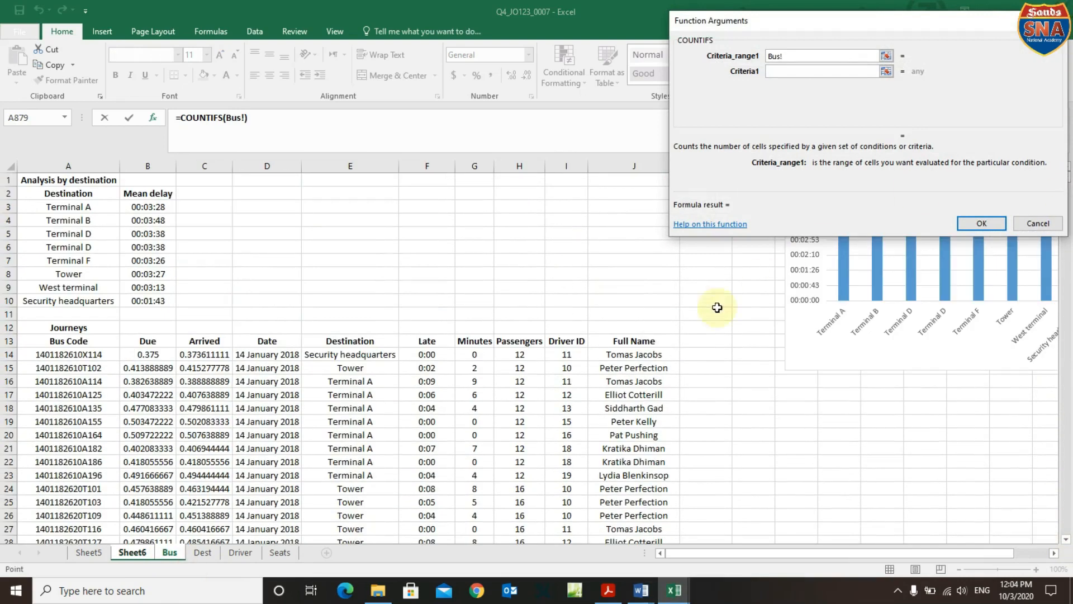
left_click_drag(635, 352, 621, 514)
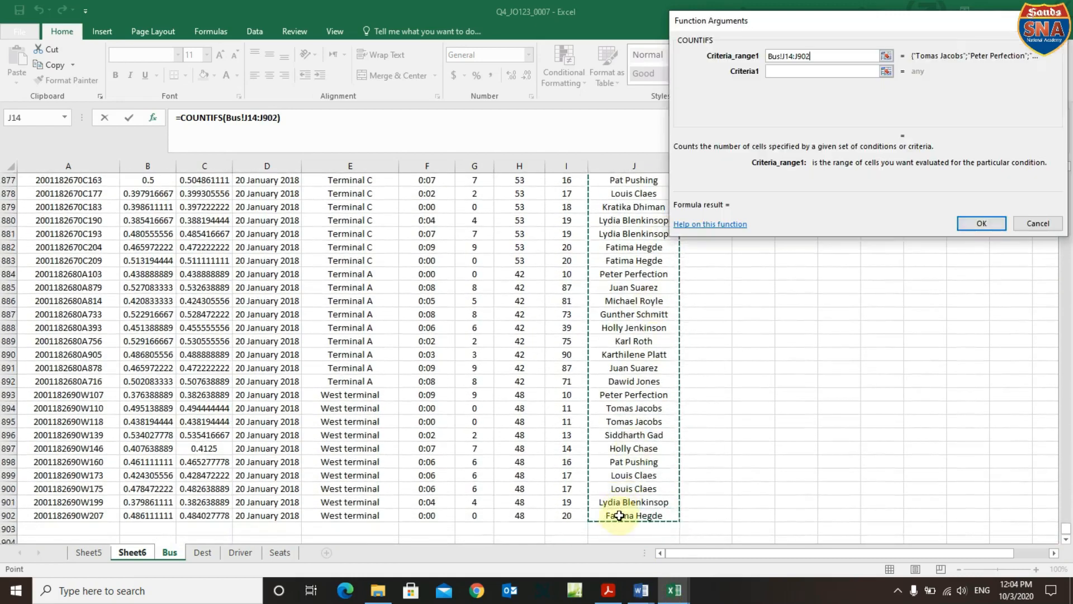
left_click_drag(830, 54, 764, 55)
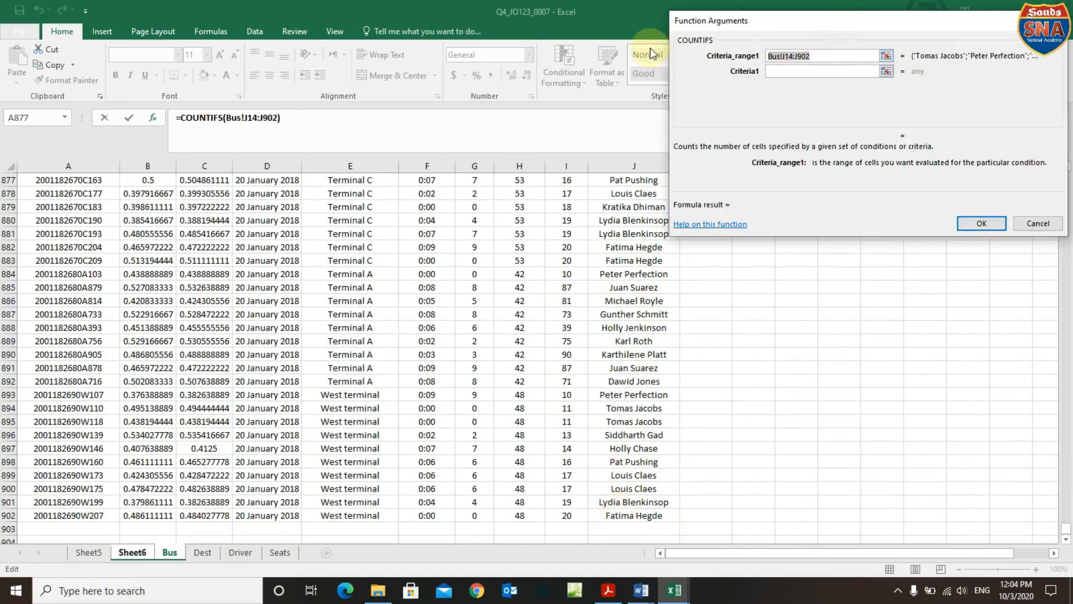
key("F4")
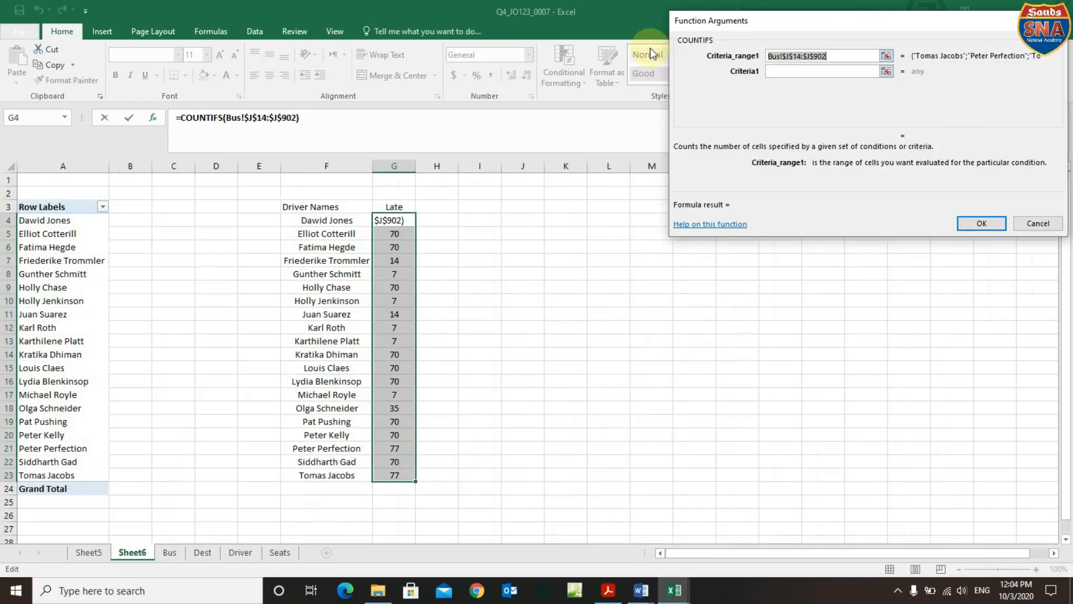
left_click(816, 70)
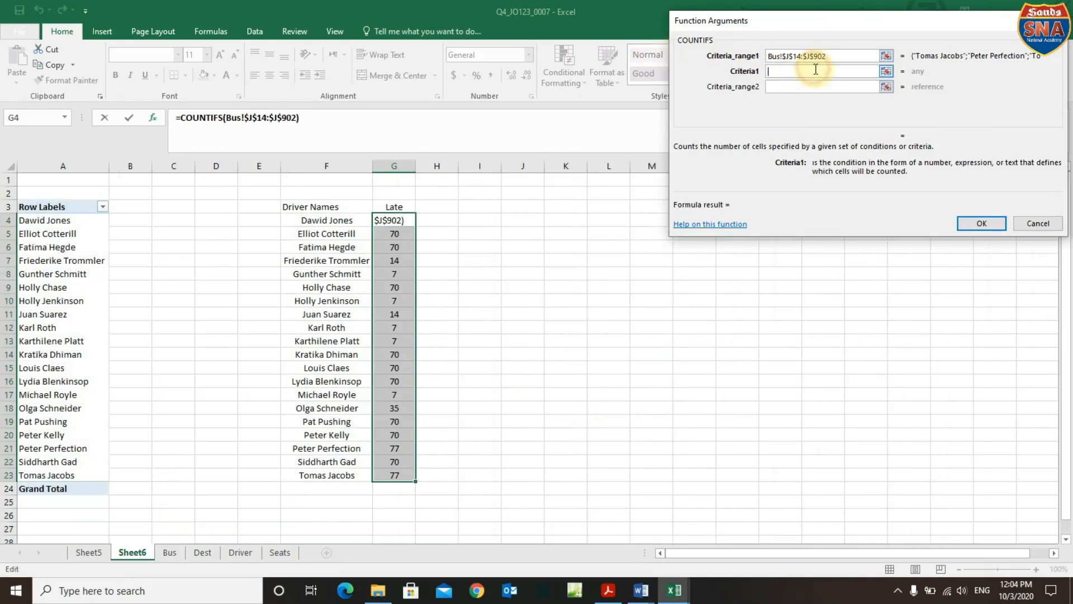
left_click(338, 223)
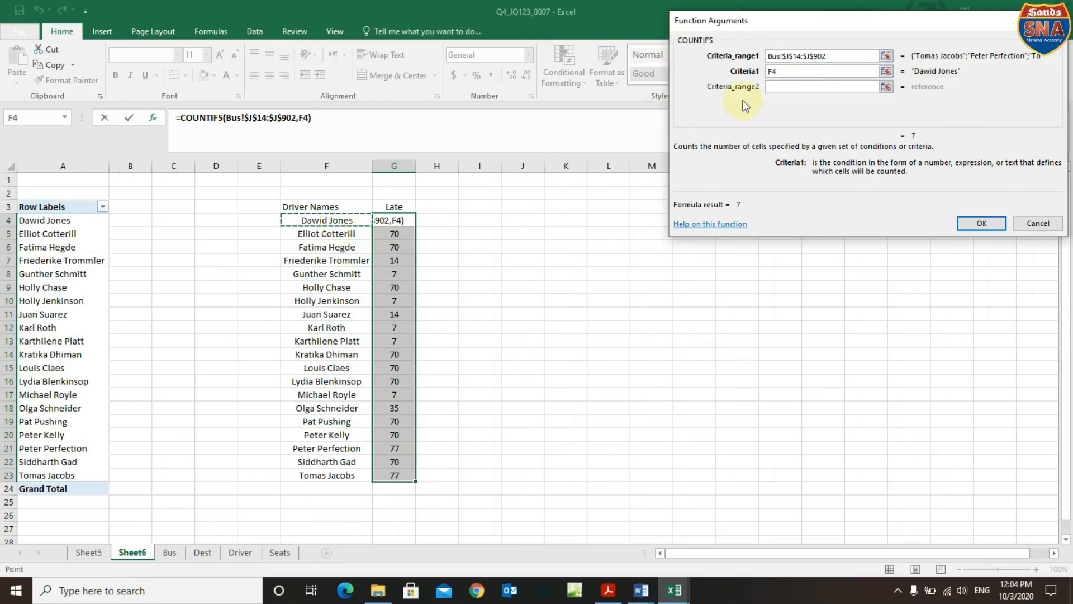
Begin the second criteria range on the Bus worksheet and move the function arguments dialog clear of the journey columns.
left_click(788, 88)
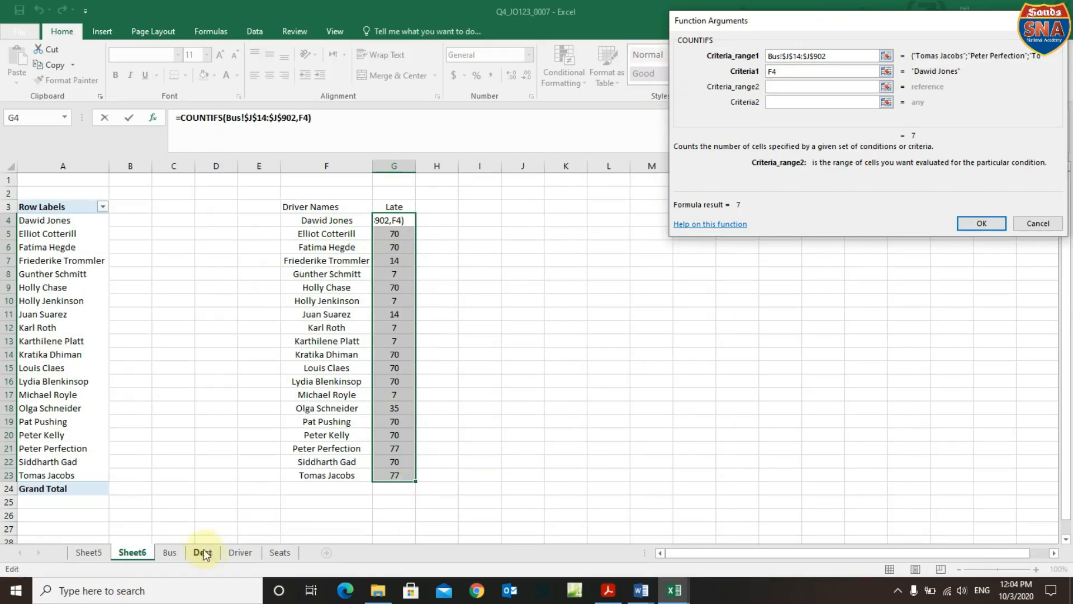
left_click(170, 553)
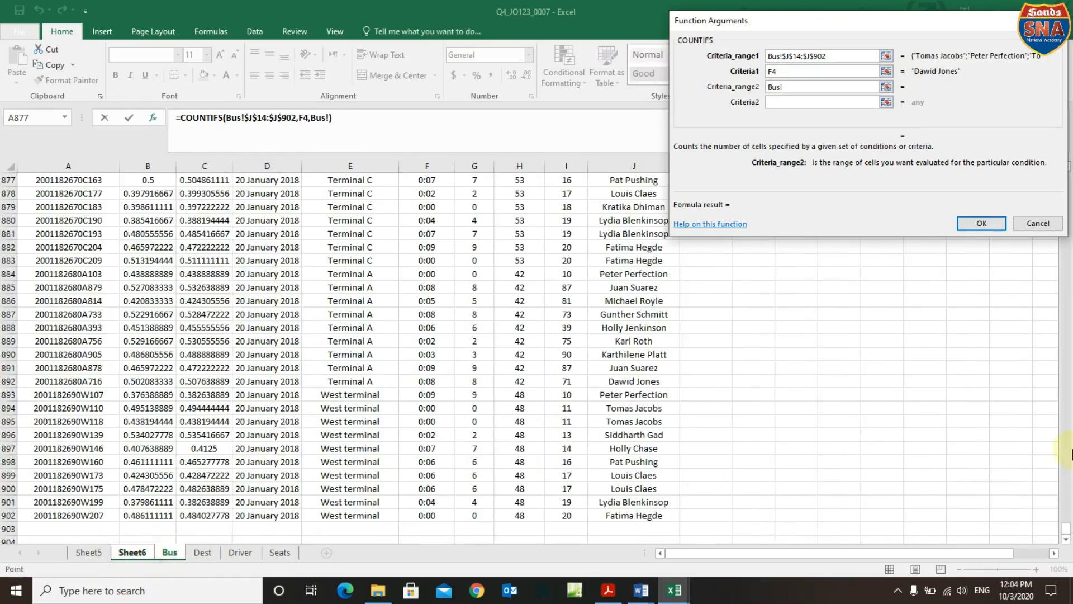
left_click_drag(967, 18, 973, 282)
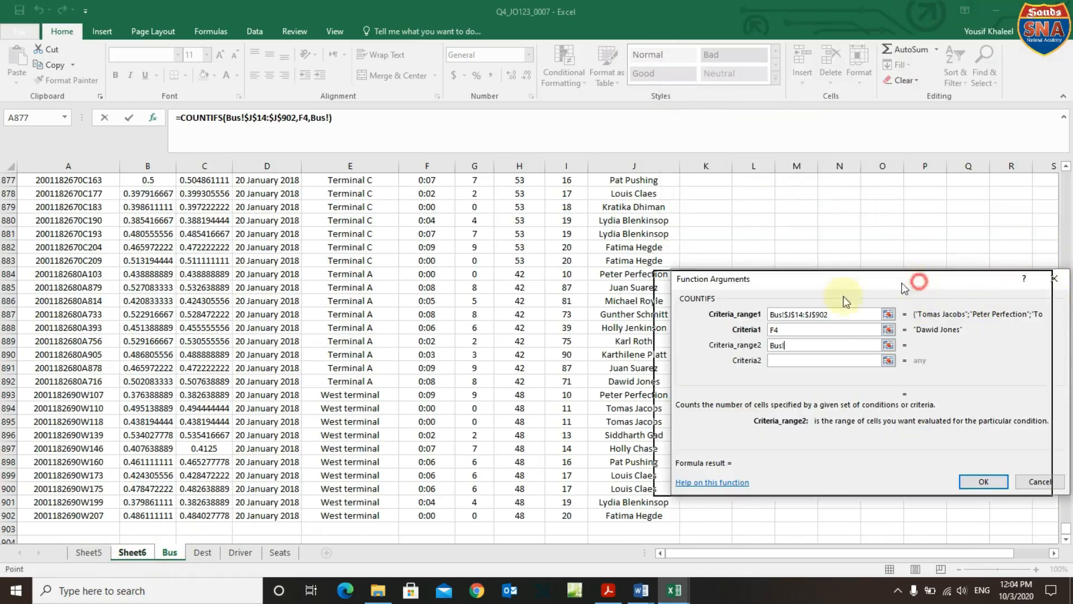
left_click_drag(901, 283, 637, 426)
left_click_drag(1065, 534, 1067, 181)
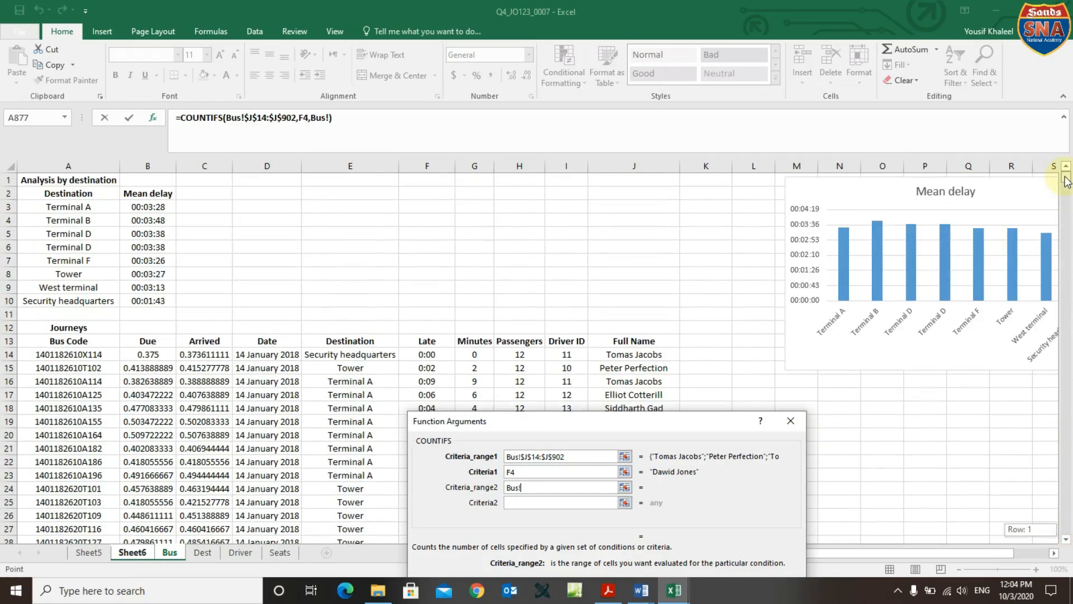
left_click_drag(707, 421, 953, 67)
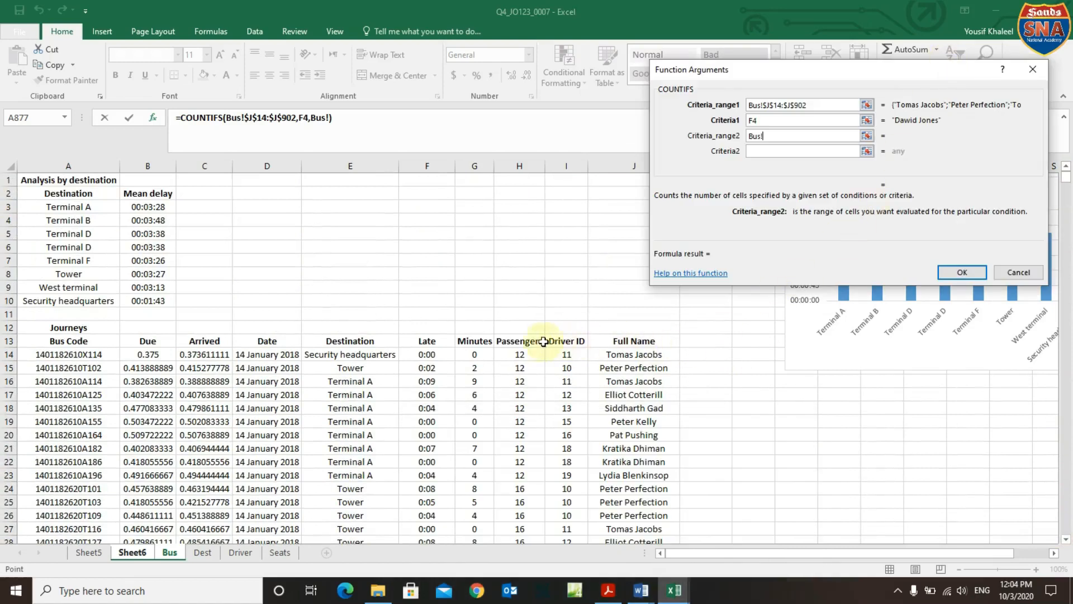
left_click(481, 356)
left_click_drag(481, 356, 459, 448)
left_click_drag(465, 520, 465, 520)
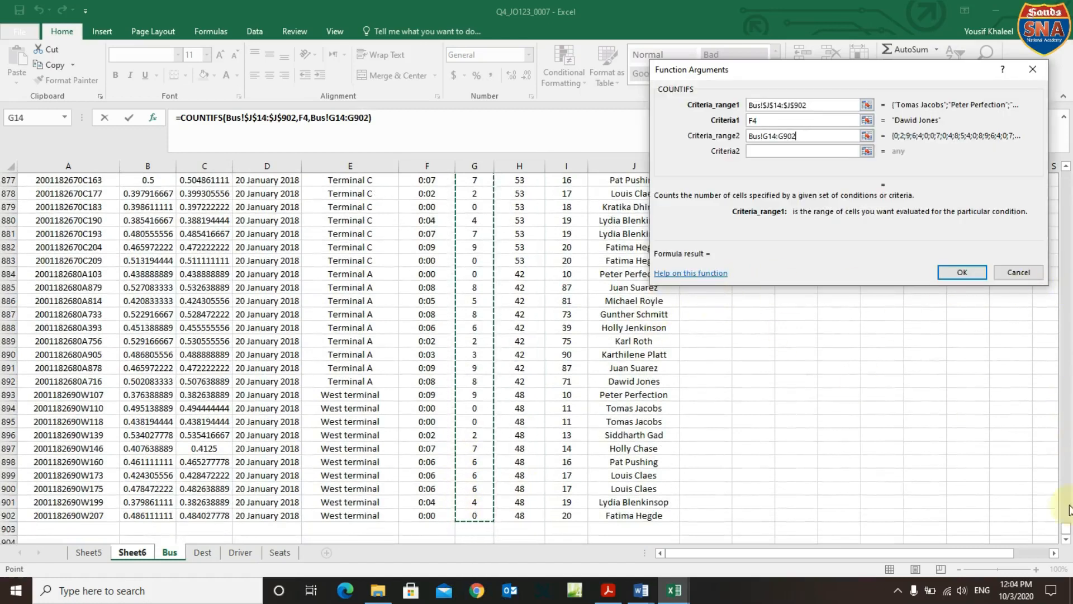
left_click_drag(1068, 529, 1055, 168)
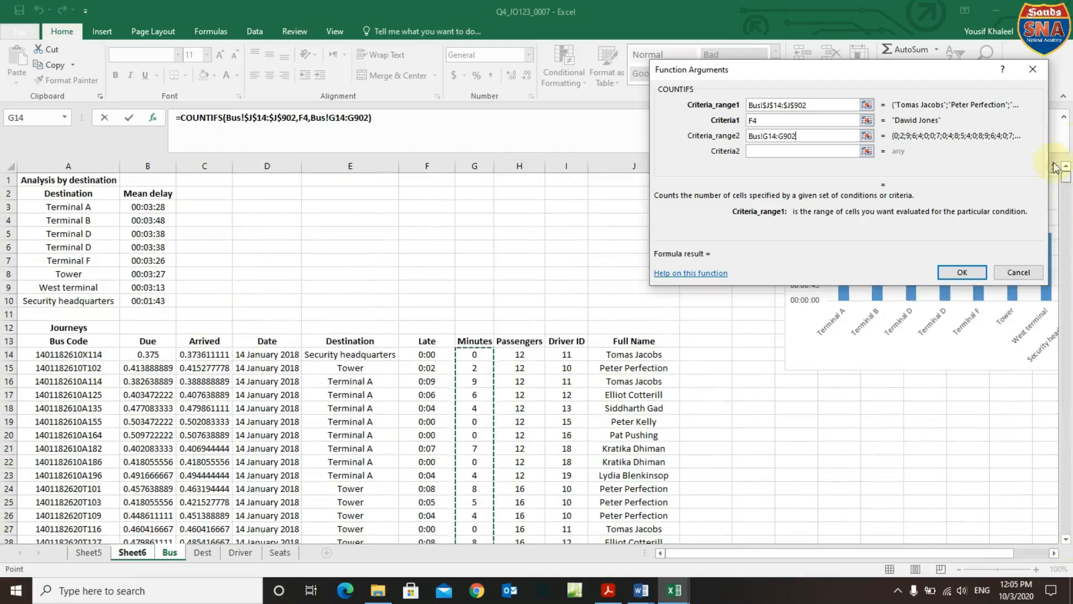
left_click(429, 354)
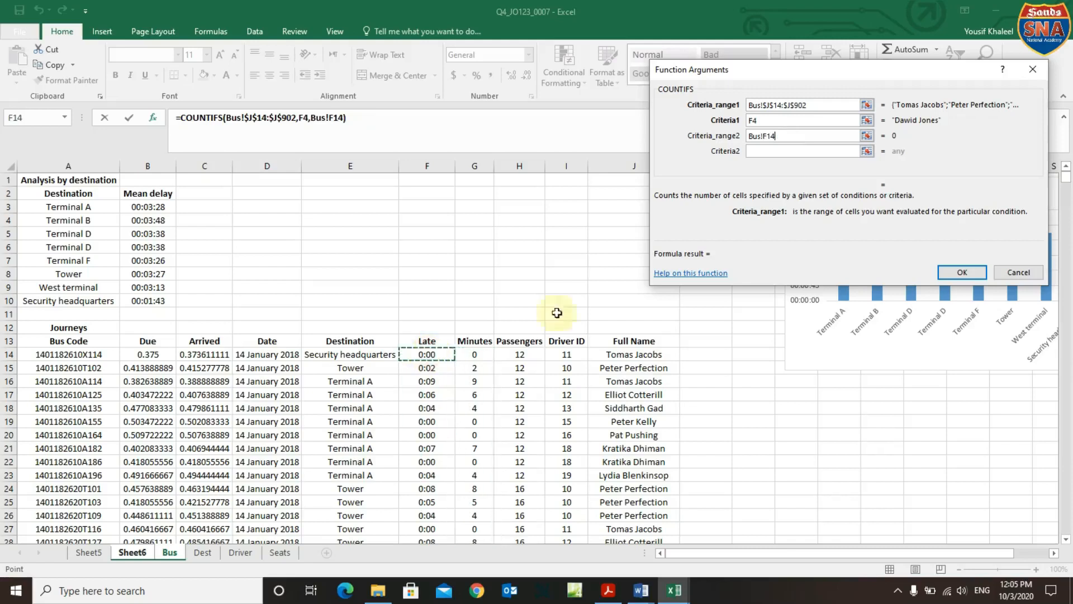
double_click(803, 135)
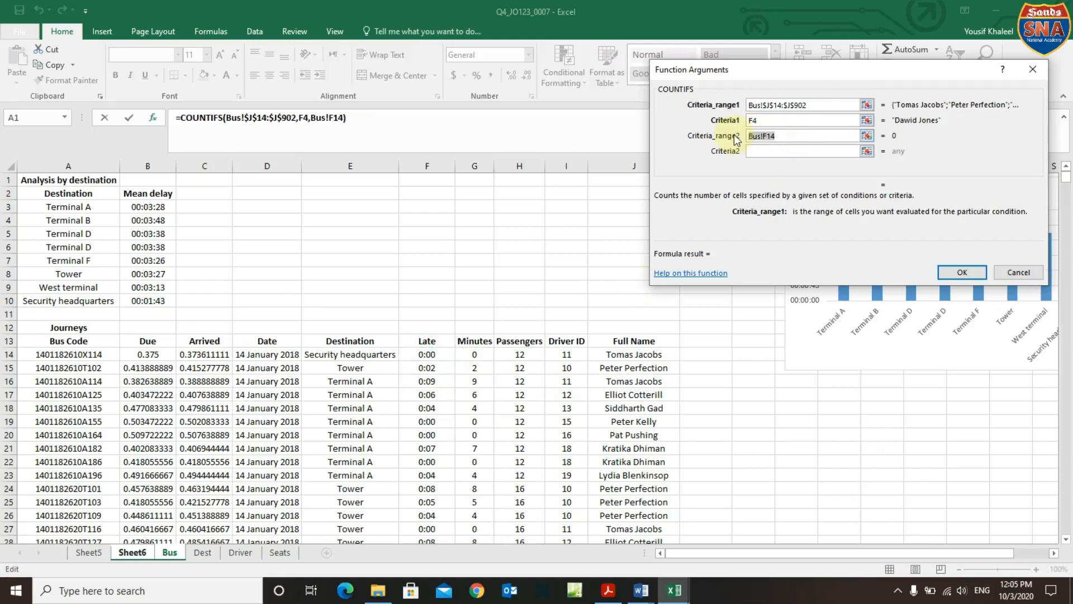
key("BackSpace")
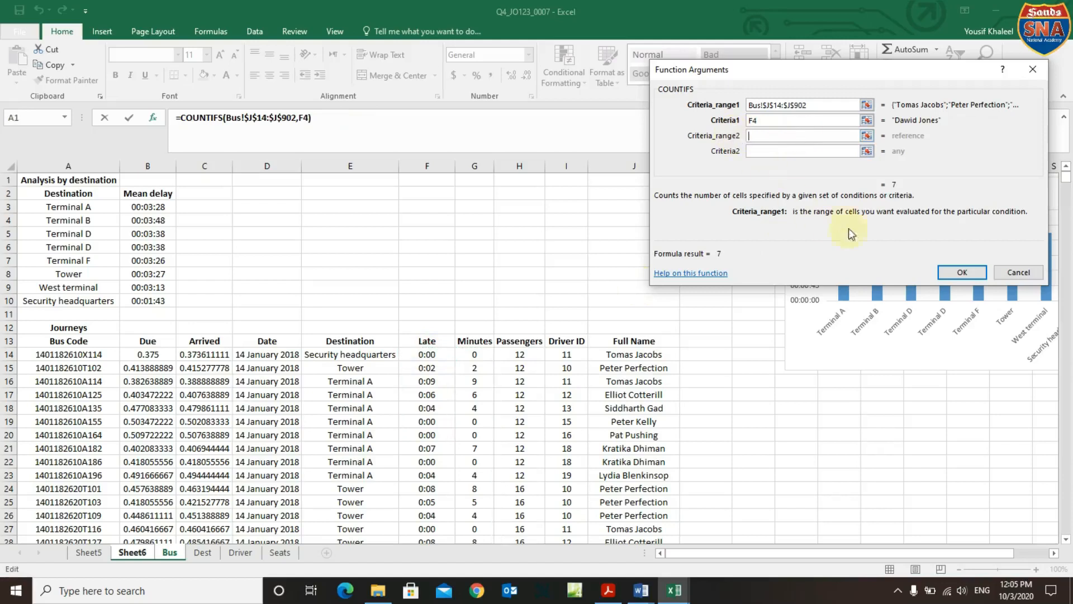
Set the second criteria range to the Minutes cells as the absolute reference Bus!$G$14:$G$902.
left_click_drag(485, 357, 478, 516)
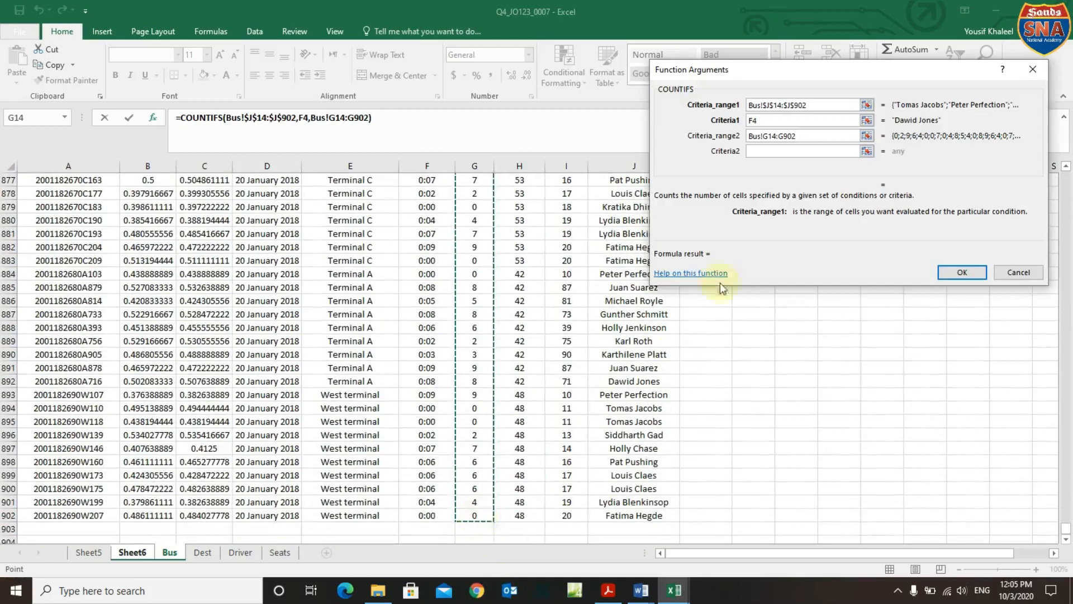
left_click(807, 137)
left_click_drag(806, 137, 722, 140)
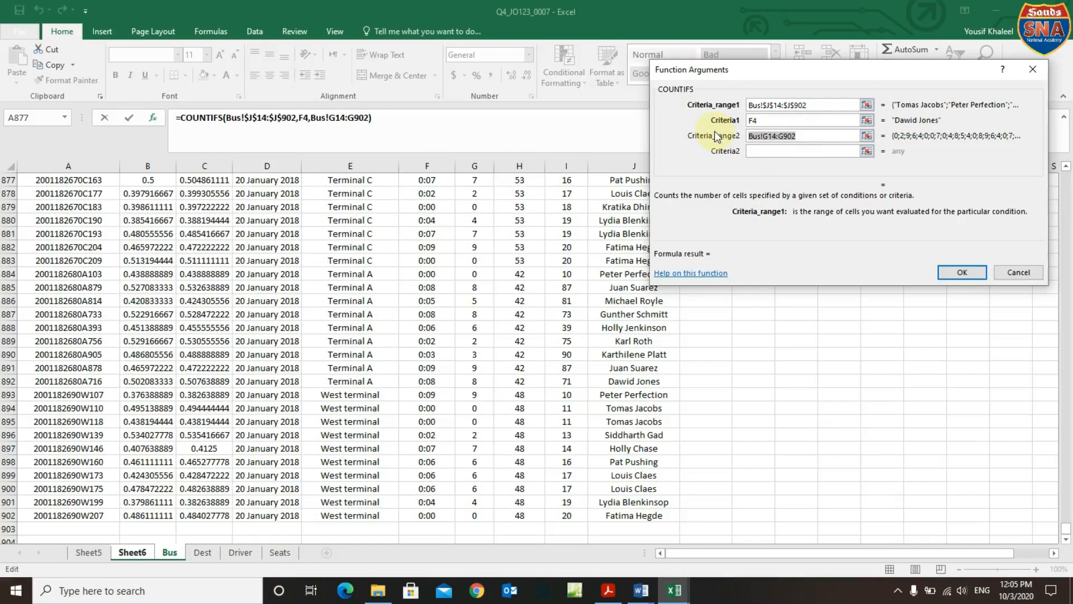
key("F4")
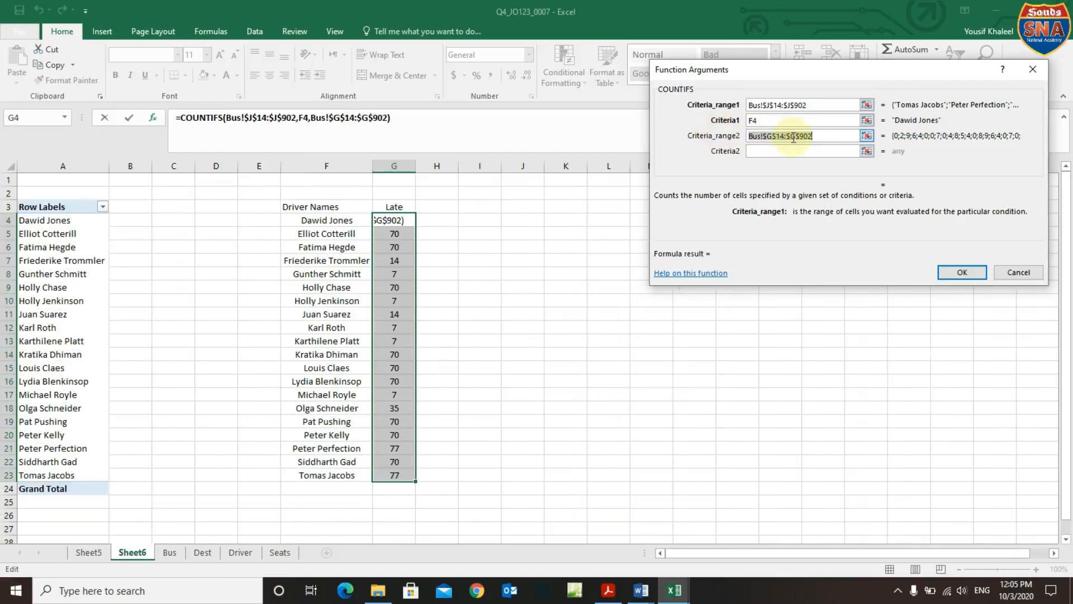
Set the second criterion to the Late cell F14 of the Bus worksheet and enter the COUNTIFS formula in G4.
left_click(765, 152)
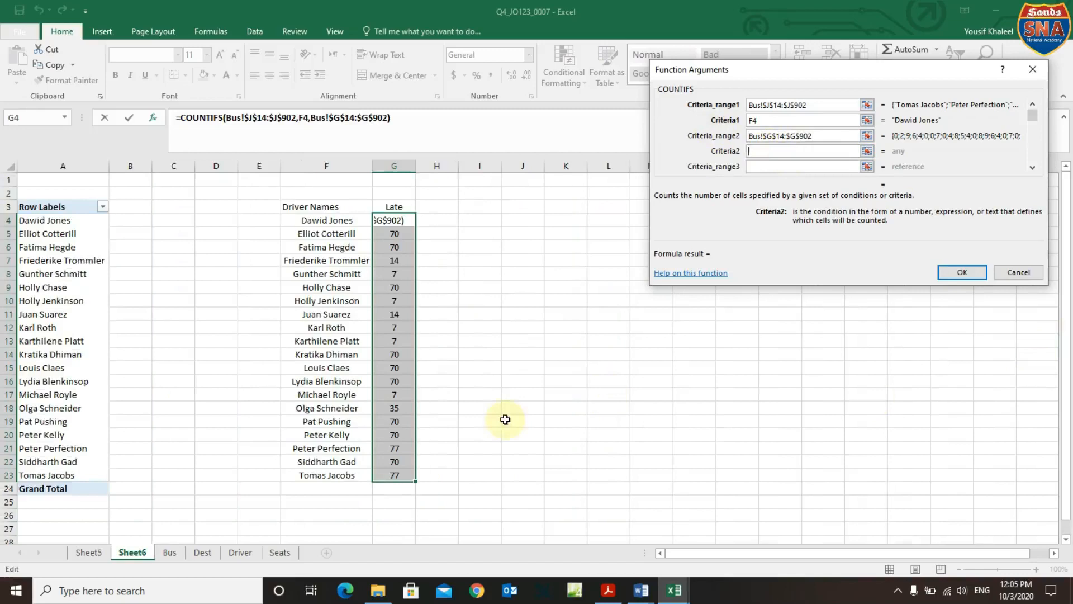
left_click(167, 553)
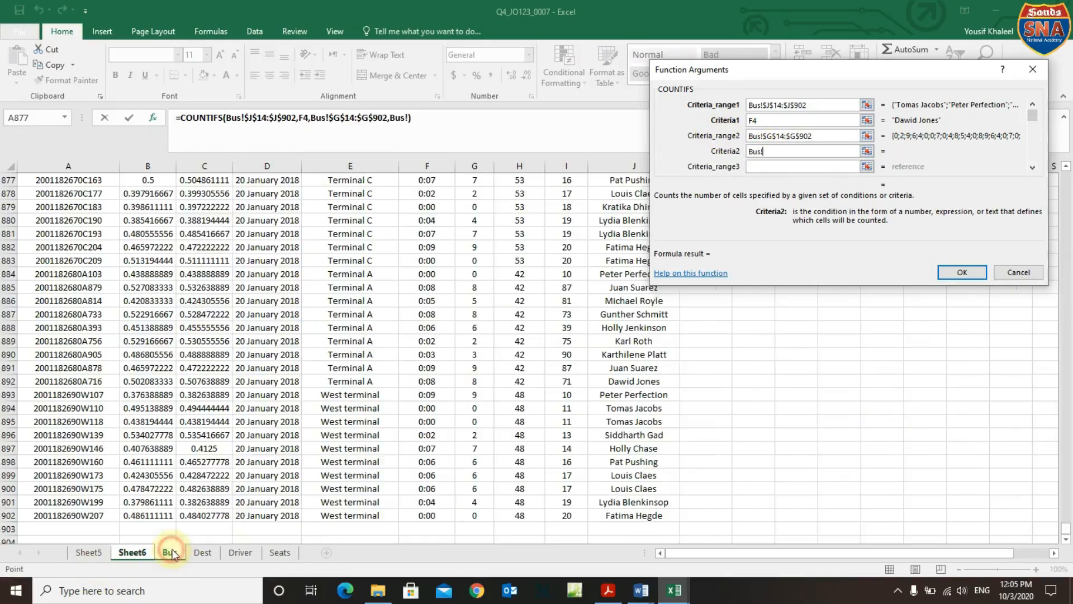
left_click_drag(1067, 528, 1066, 166)
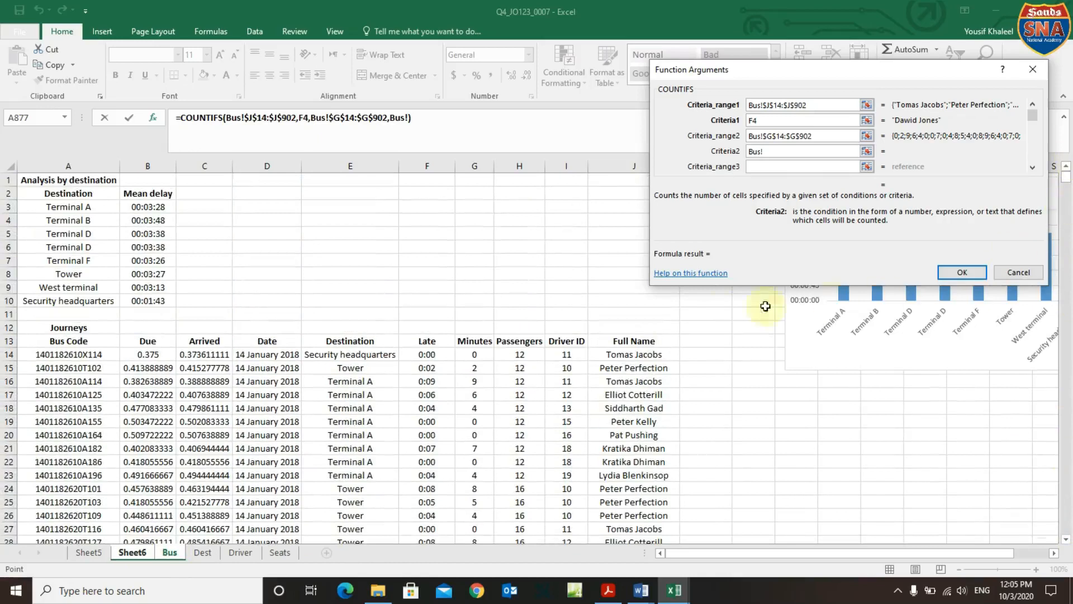
left_click(441, 356)
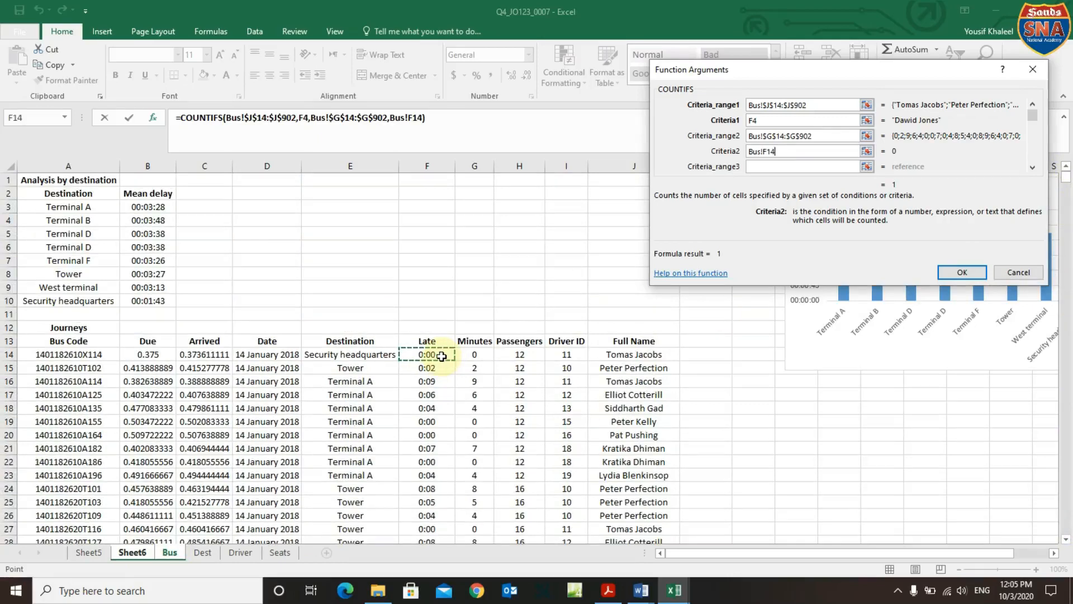
left_click(954, 271)
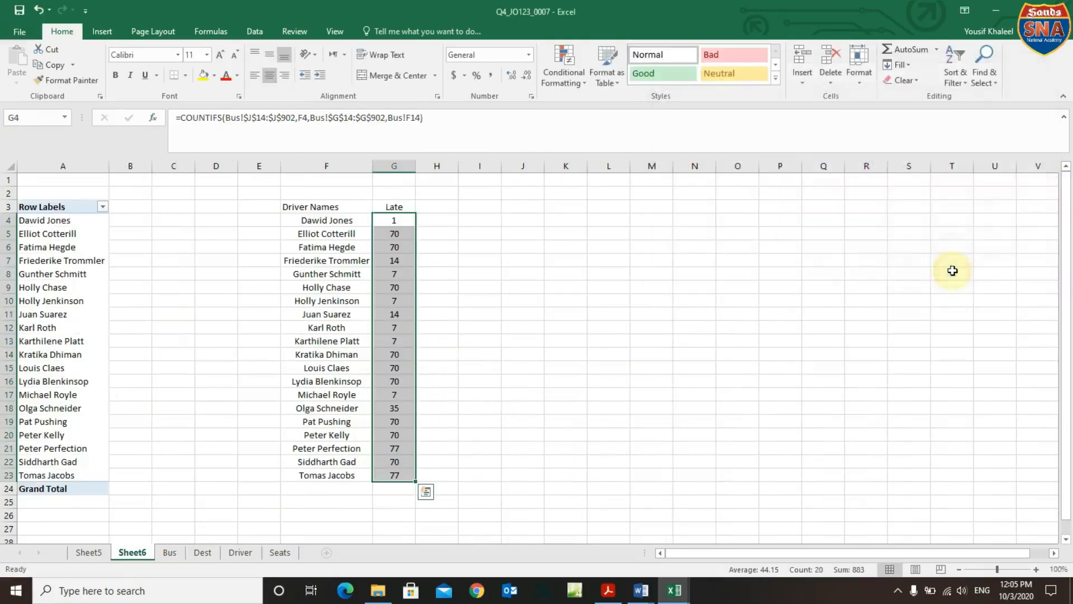
left_click(800, 377)
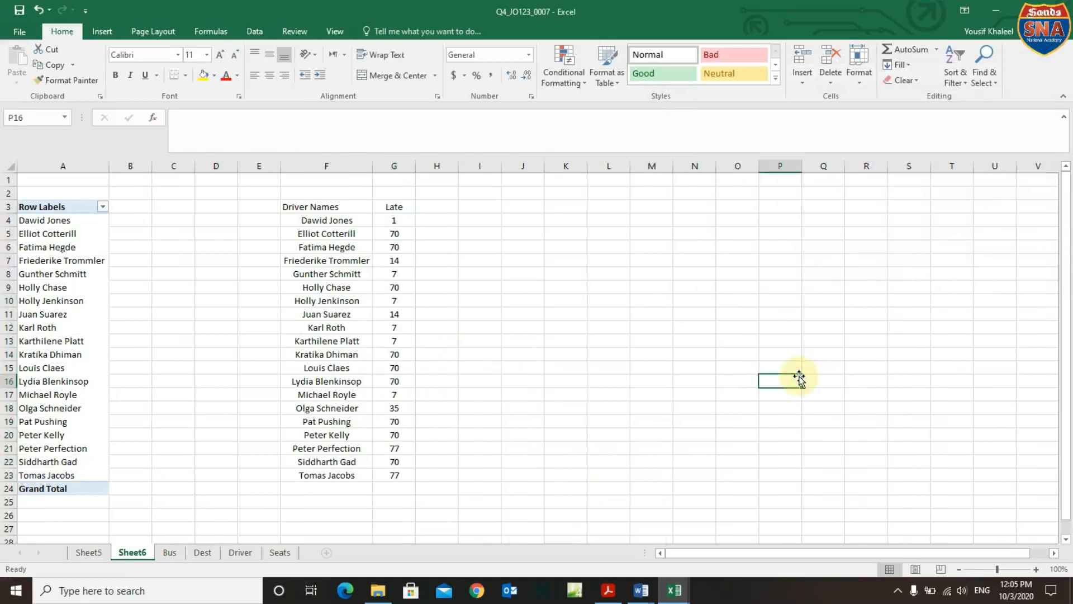
Switch to the exam paper PDF and review the report requirements of question 8.
left_click(609, 593)
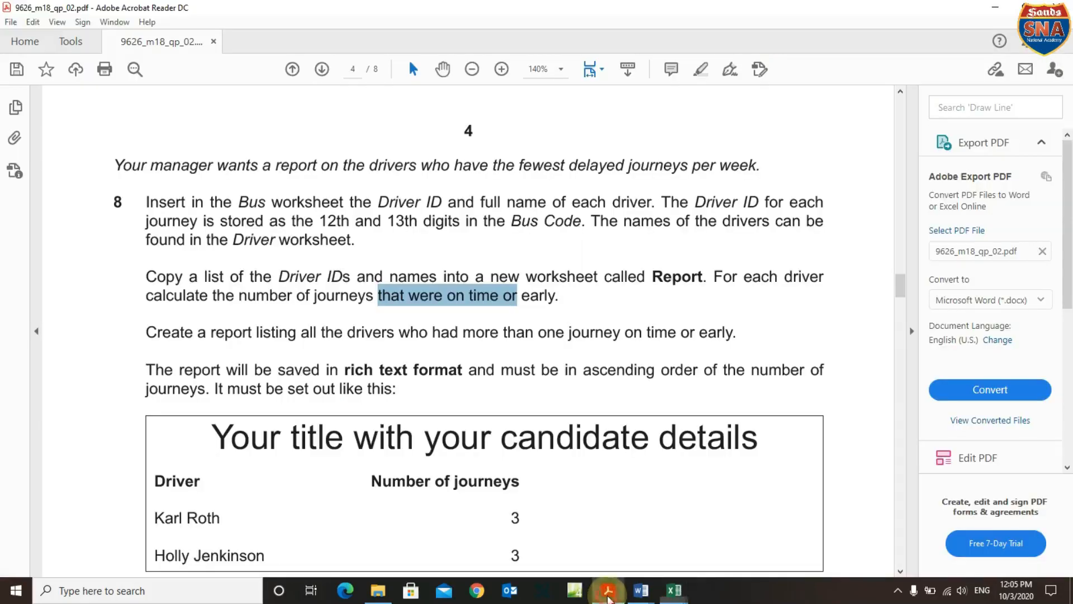
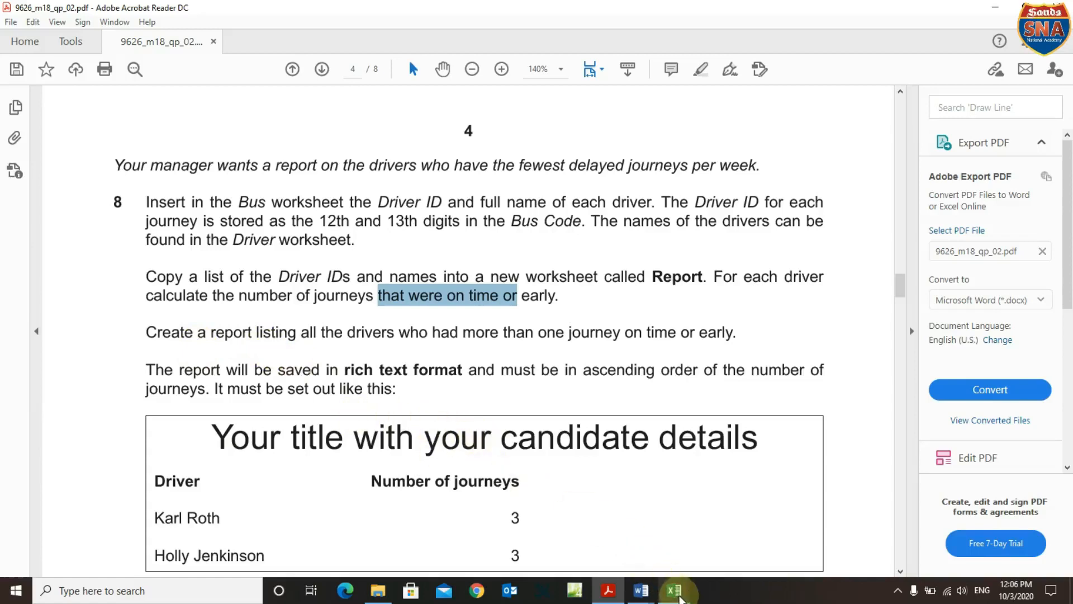
Switch back to the bus-delay workbook and rename the driver list worksheet Sheet6 as Report.
mouse_move(680, 598)
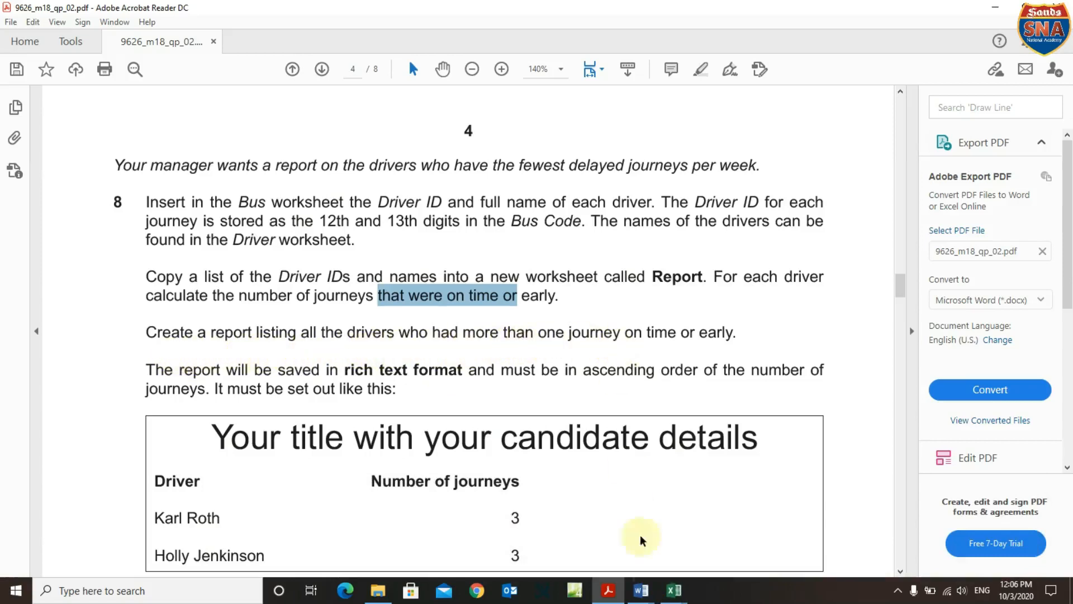
left_click(674, 590)
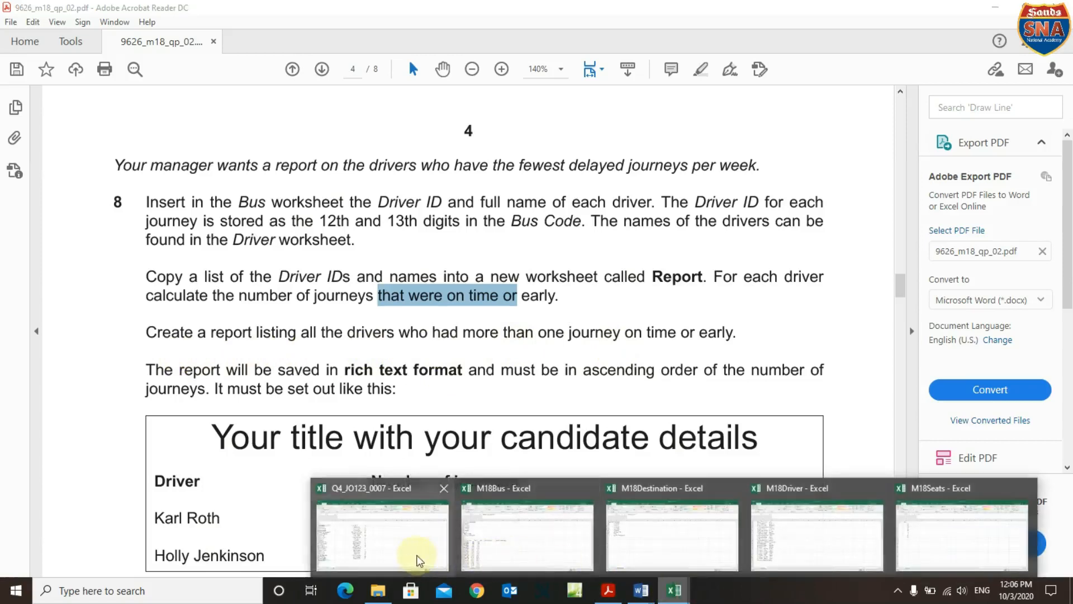
left_click(415, 558)
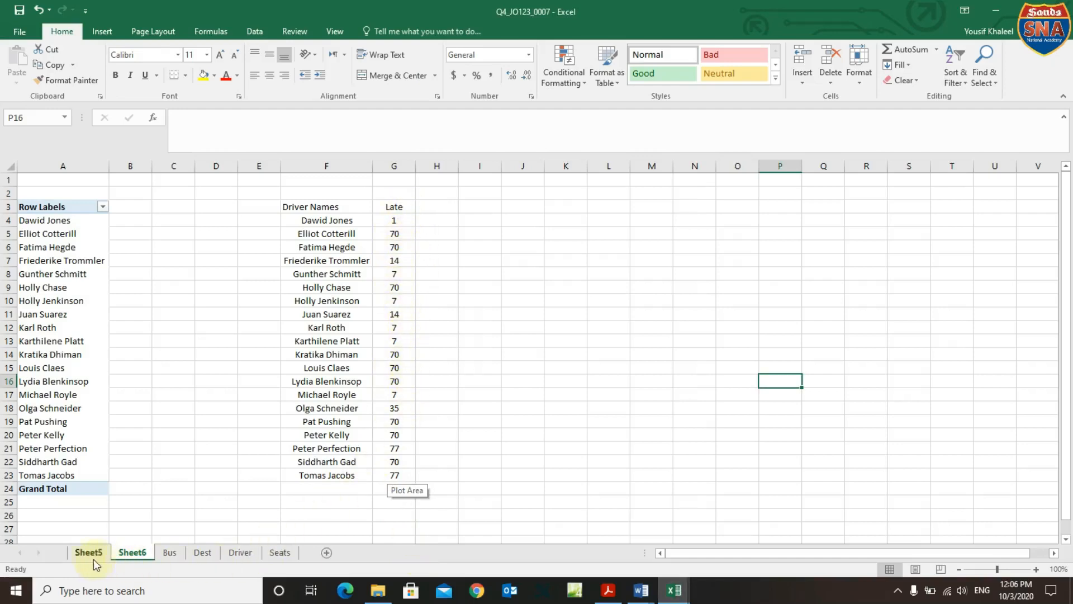
right_click(122, 557)
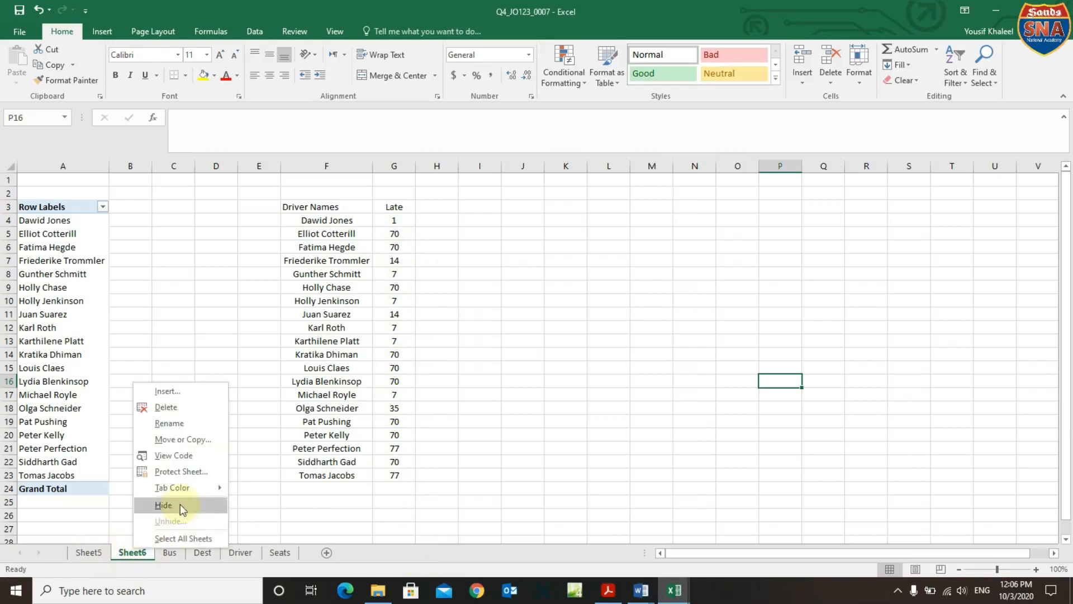
left_click(185, 422)
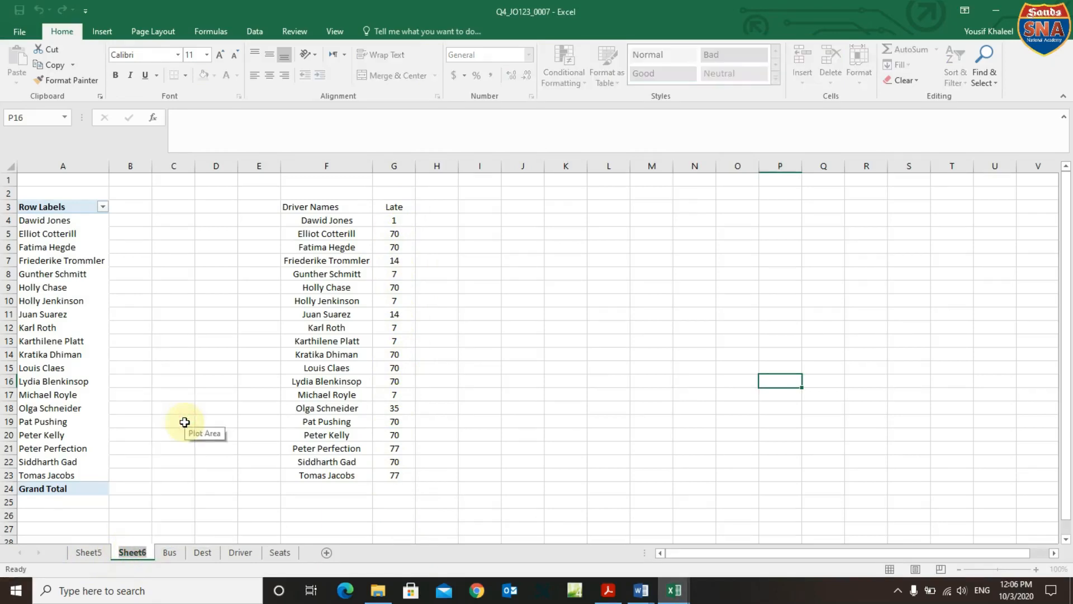
type("Report")
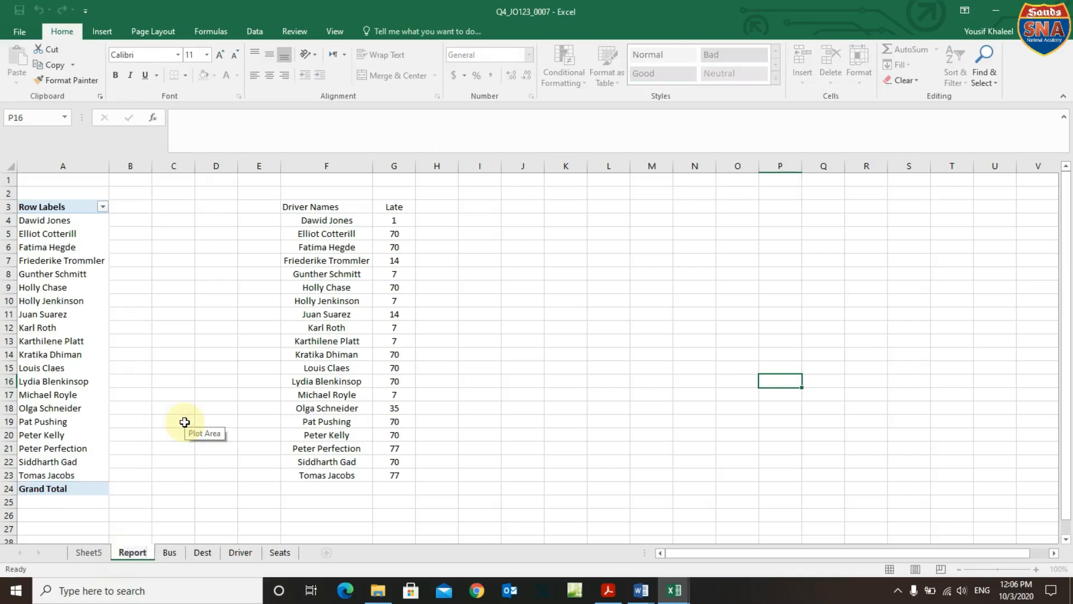
key("Return")
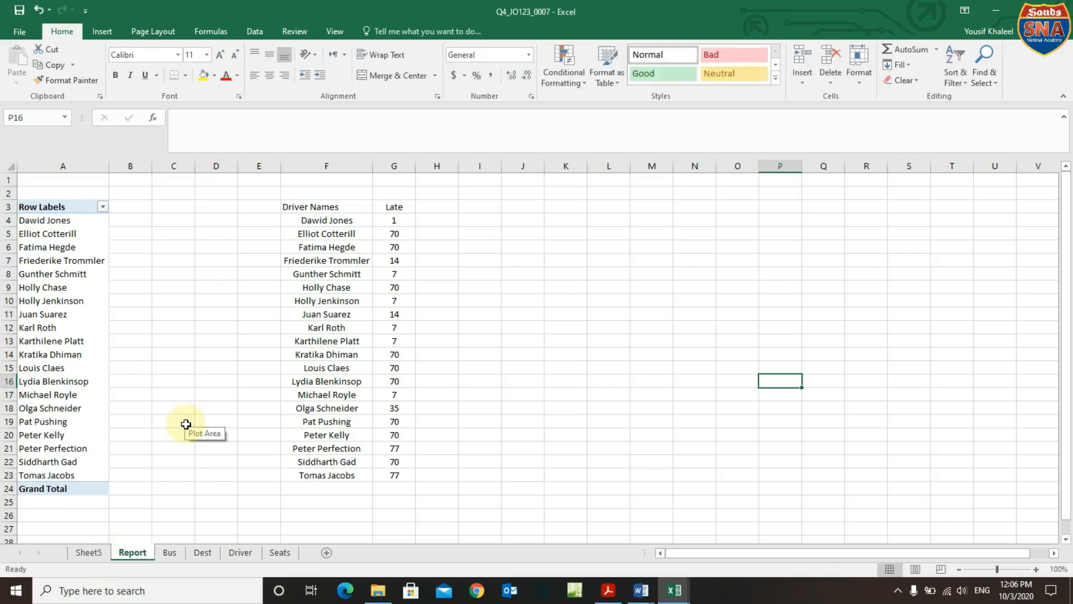
Consult the report layout in the exam PDF, and retitle the Late heading in G3 as Journeys on time with column G fitted to it.
left_click(614, 594)
scroll(454, 343, "down", 2)
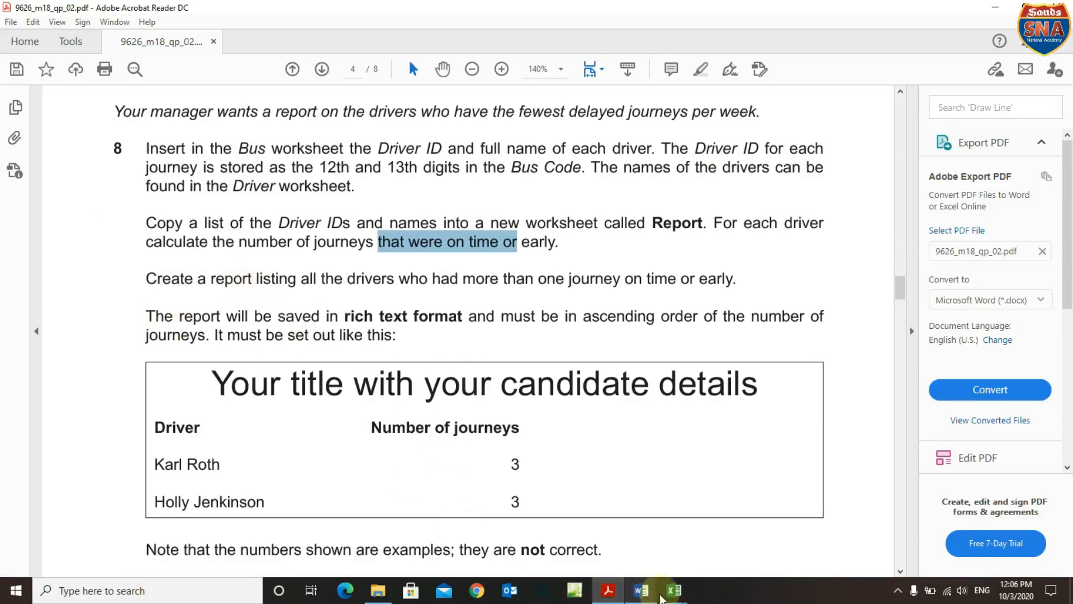
mouse_move(676, 594)
left_click(412, 545)
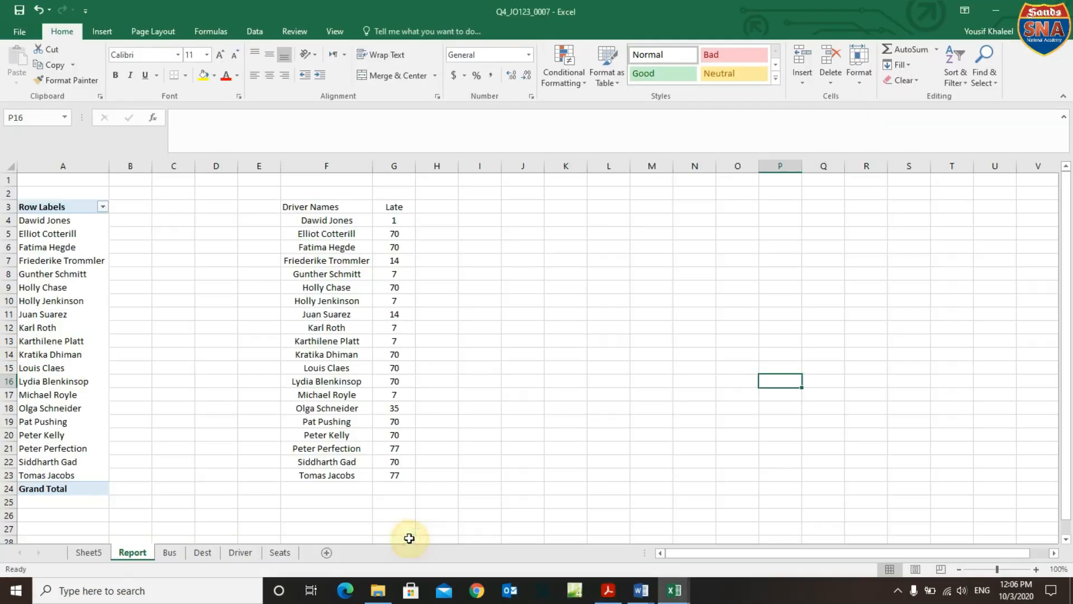
left_click_drag(312, 207, 406, 473)
left_click(397, 207)
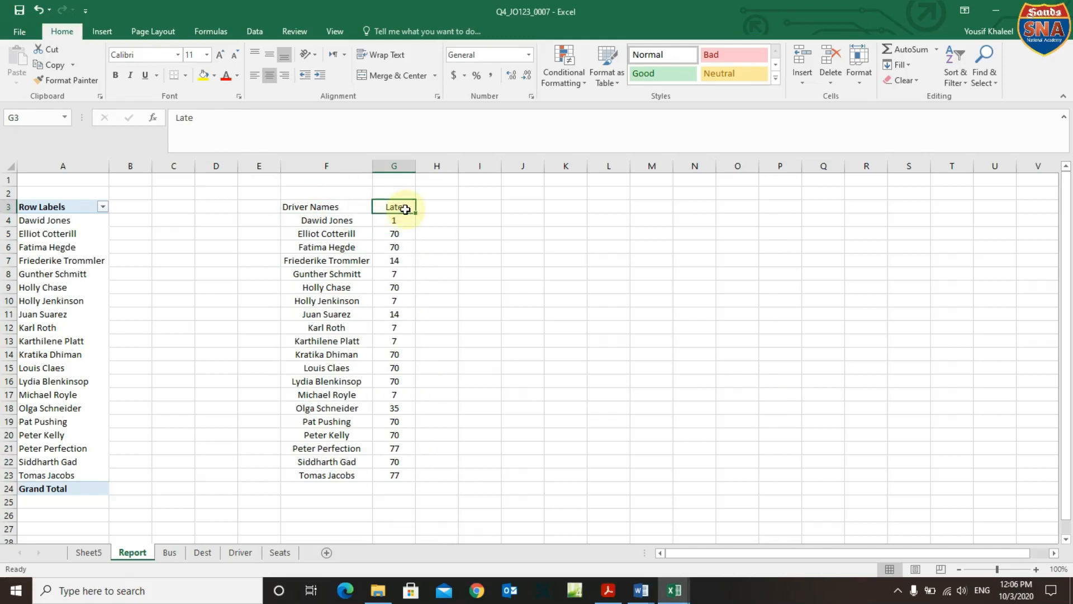
type("Journey")
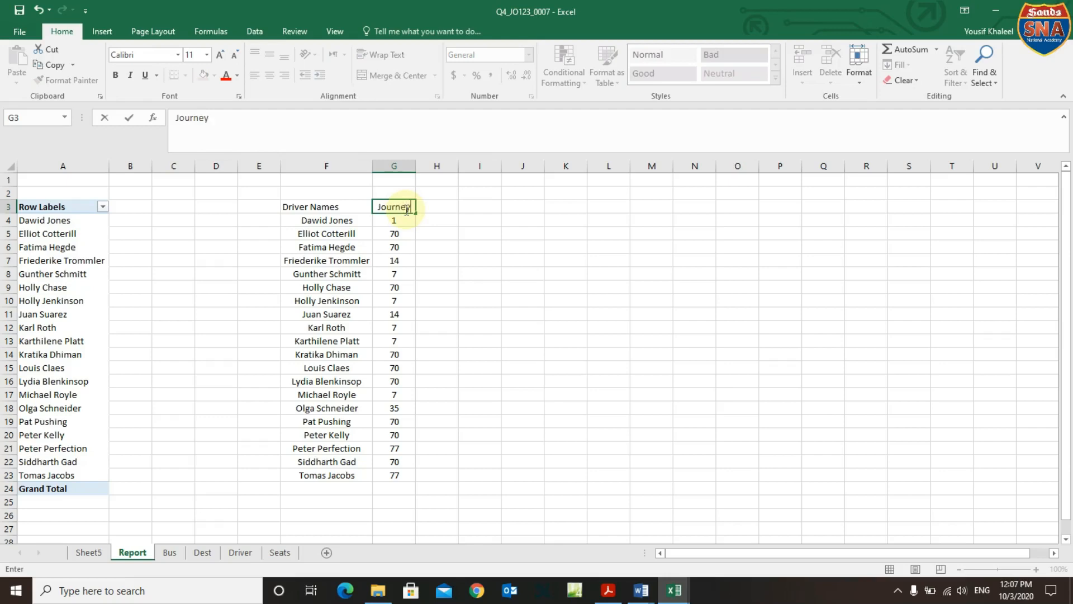
type("s on time")
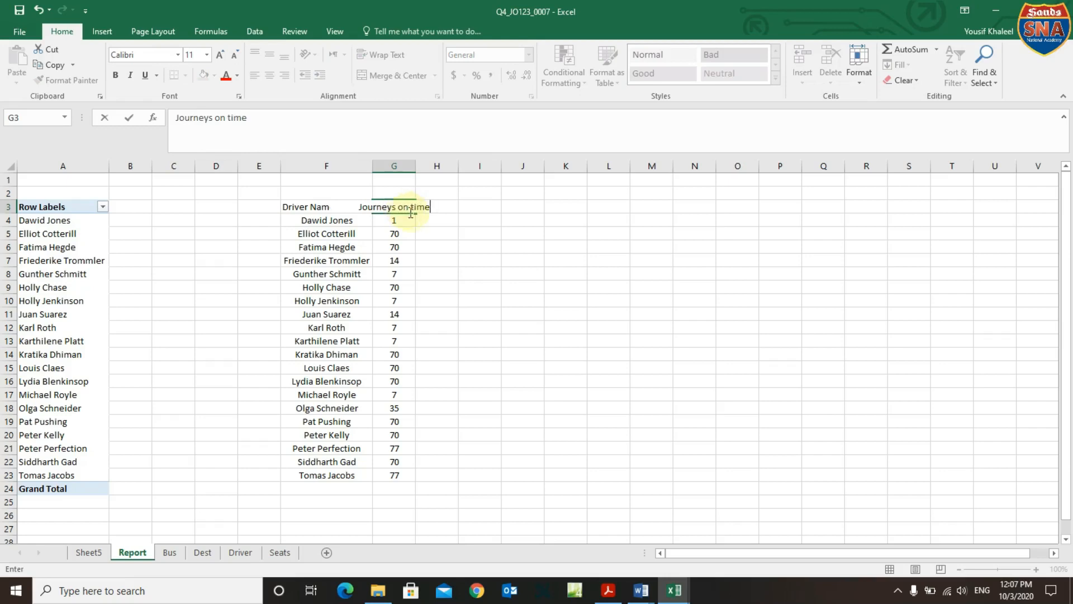
left_click(528, 340)
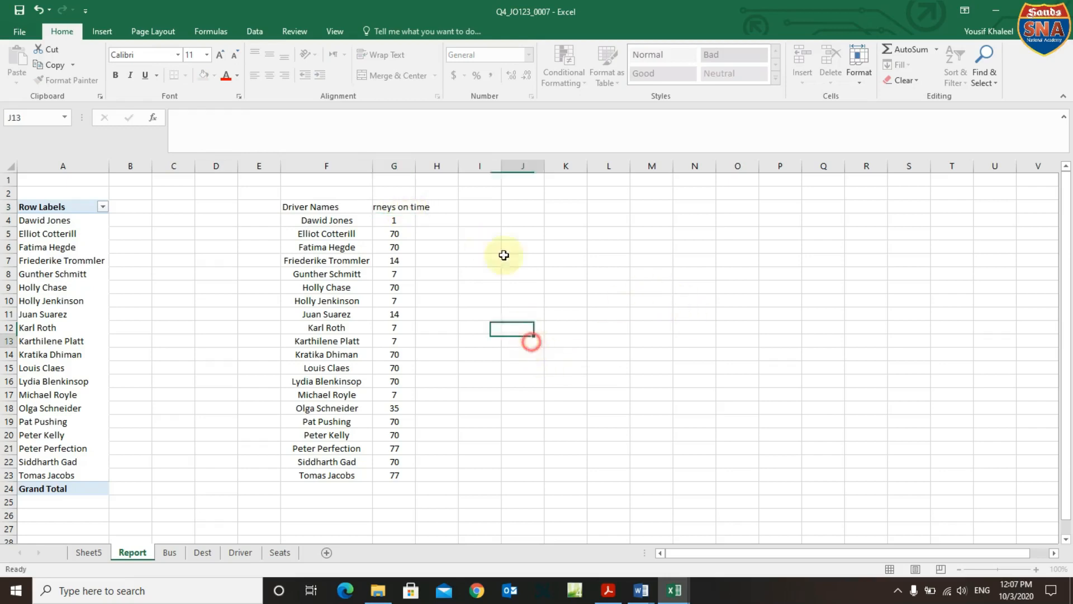
double_click(416, 163)
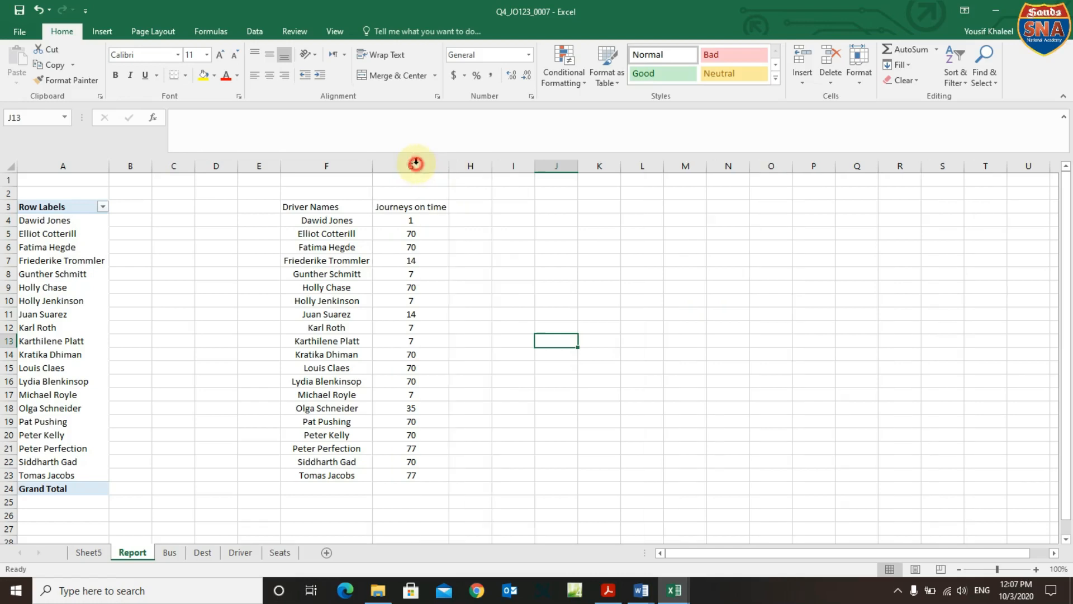
left_click(472, 262)
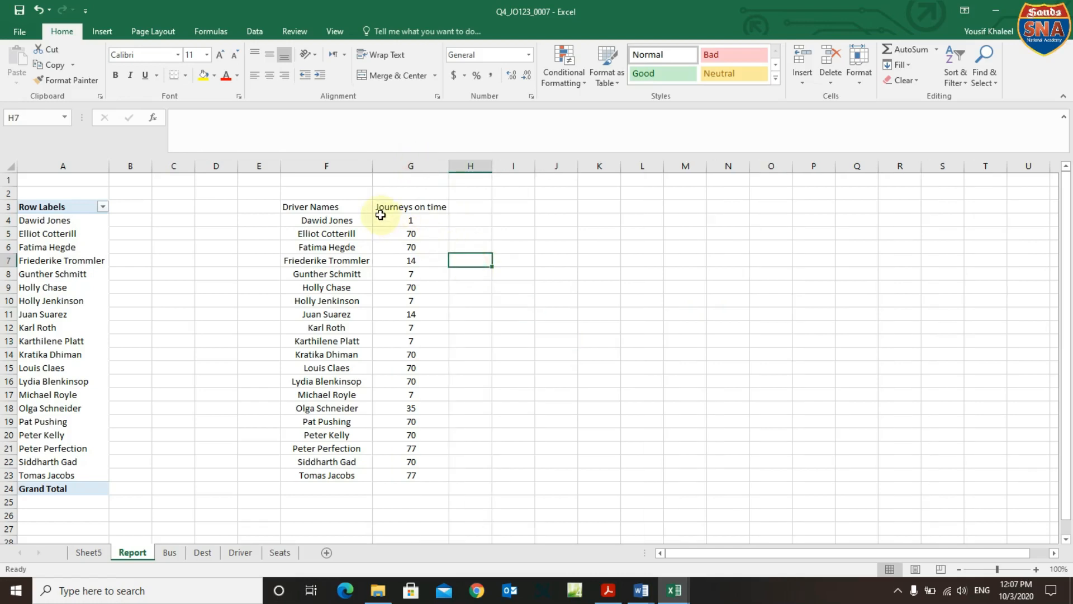
Centre the driver names and journey counts in F3:G23 of the Report worksheet and copy the range.
left_click_drag(341, 208, 407, 477)
key("ctrl+c")
left_click(271, 78)
right_click(347, 290)
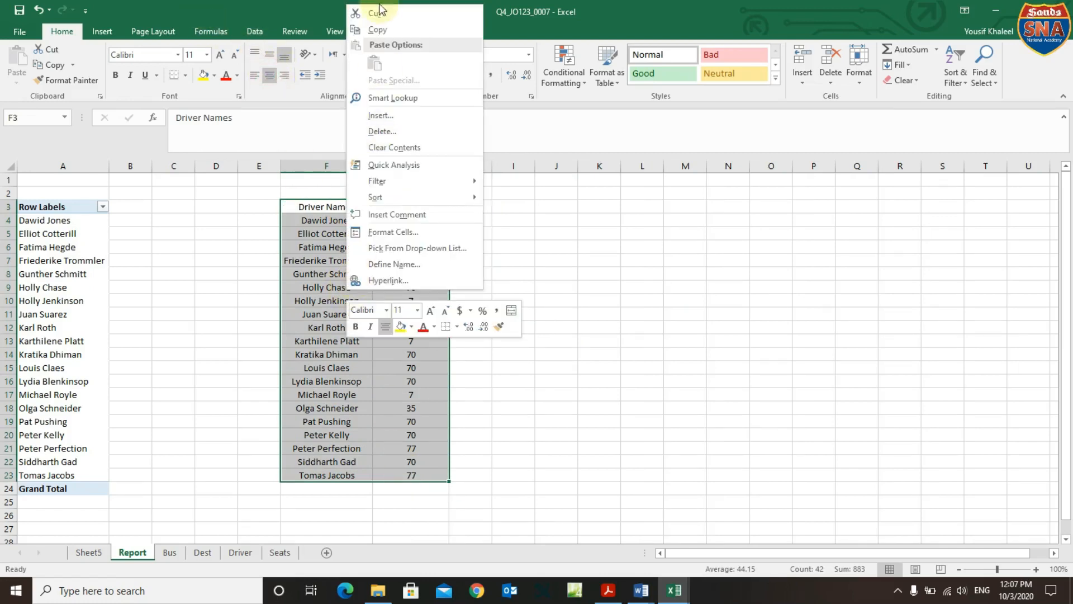
left_click(379, 30)
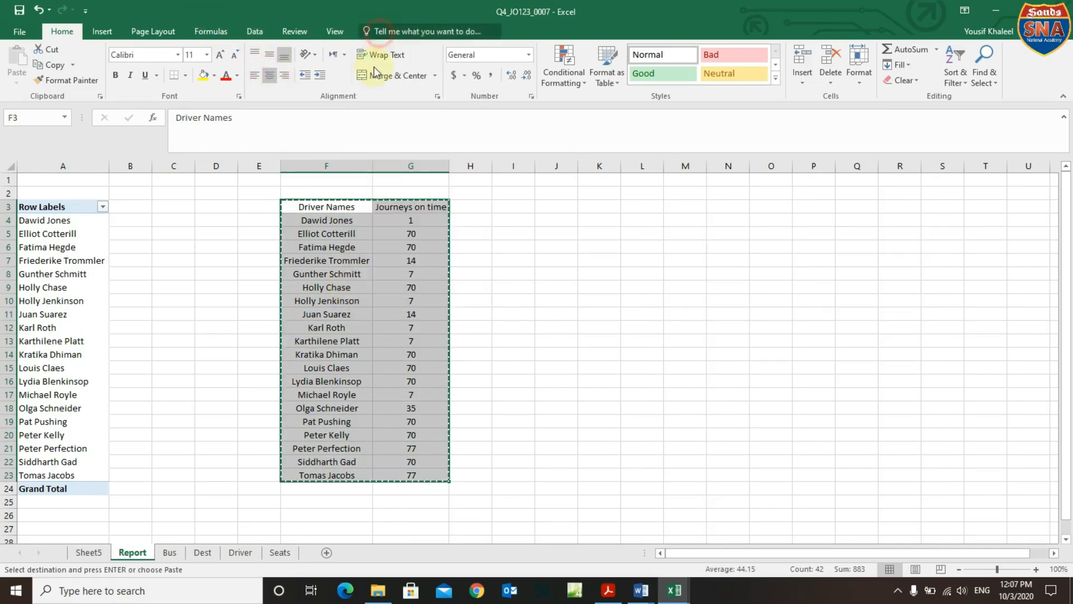
Create a blank document in Word 2016 and paste the copied driver table into it.
left_click(191, 593)
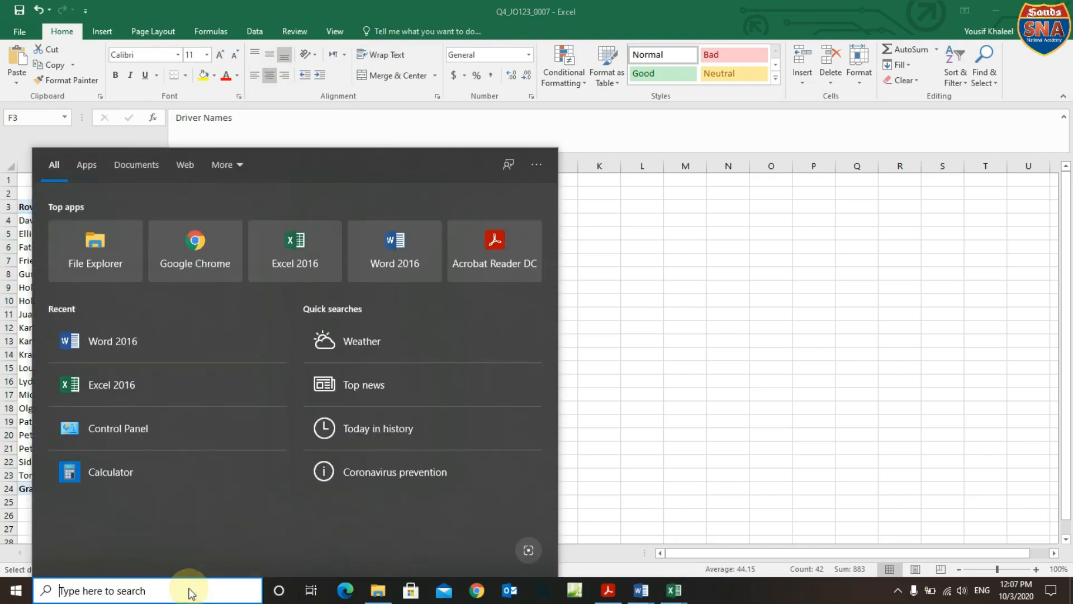
type("word")
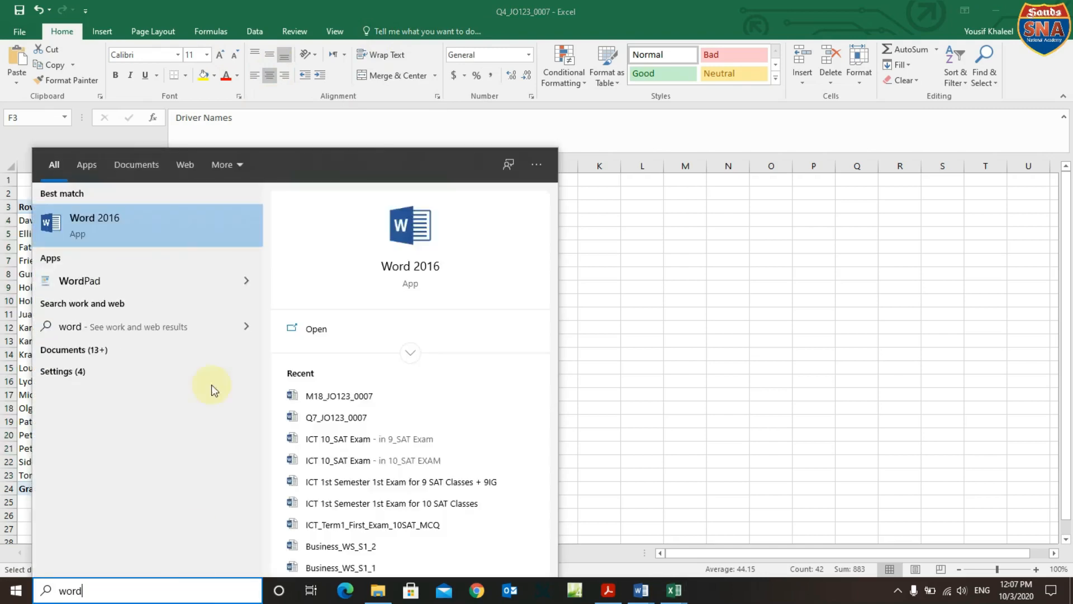
left_click(112, 223)
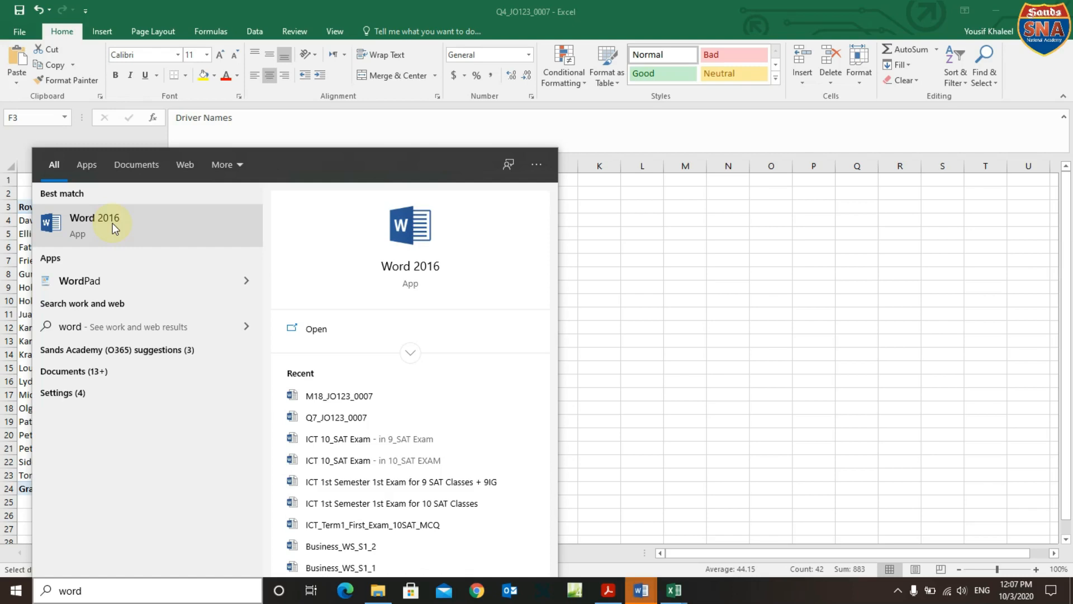
left_click(641, 590)
left_click(769, 533)
left_click(434, 193)
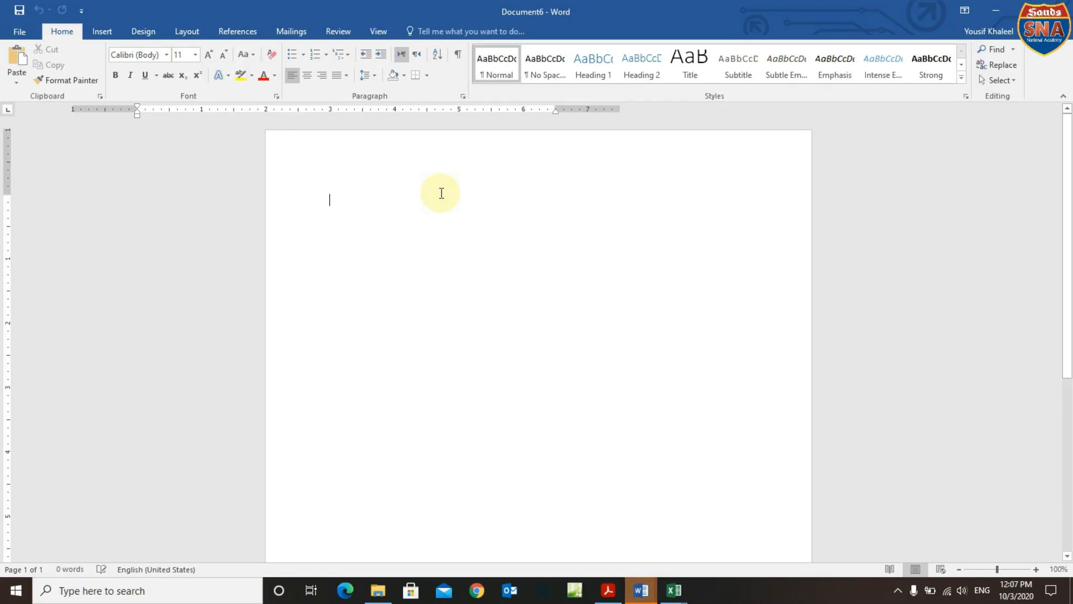
key("ctrl+v")
left_click(384, 206)
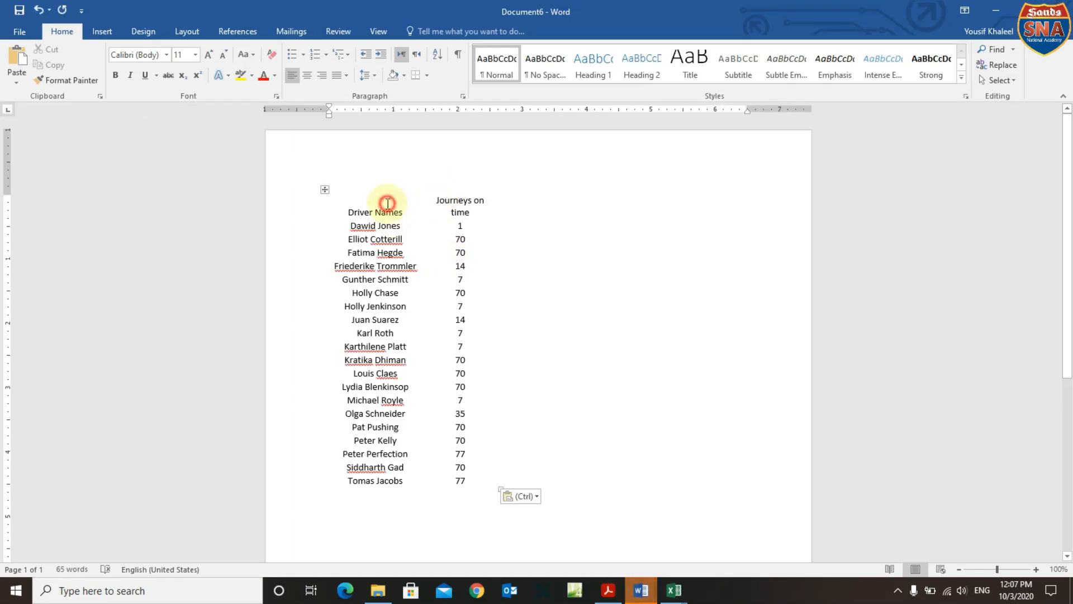
Apply a plain grey grid table style with bold header row and first column to the whole driver table.
double_click(460, 239)
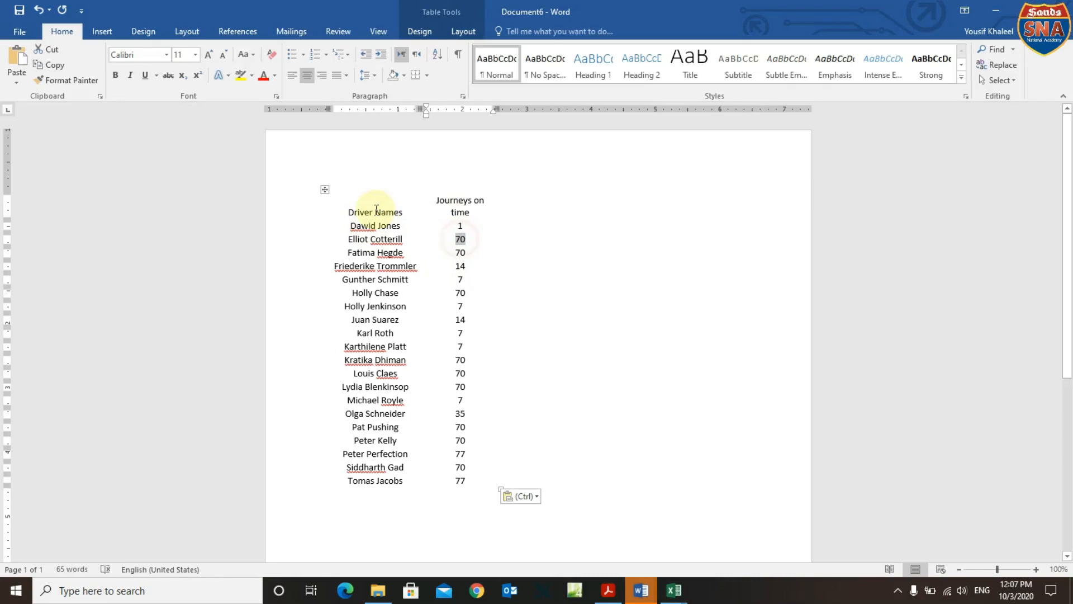
left_click_drag(373, 203, 475, 237)
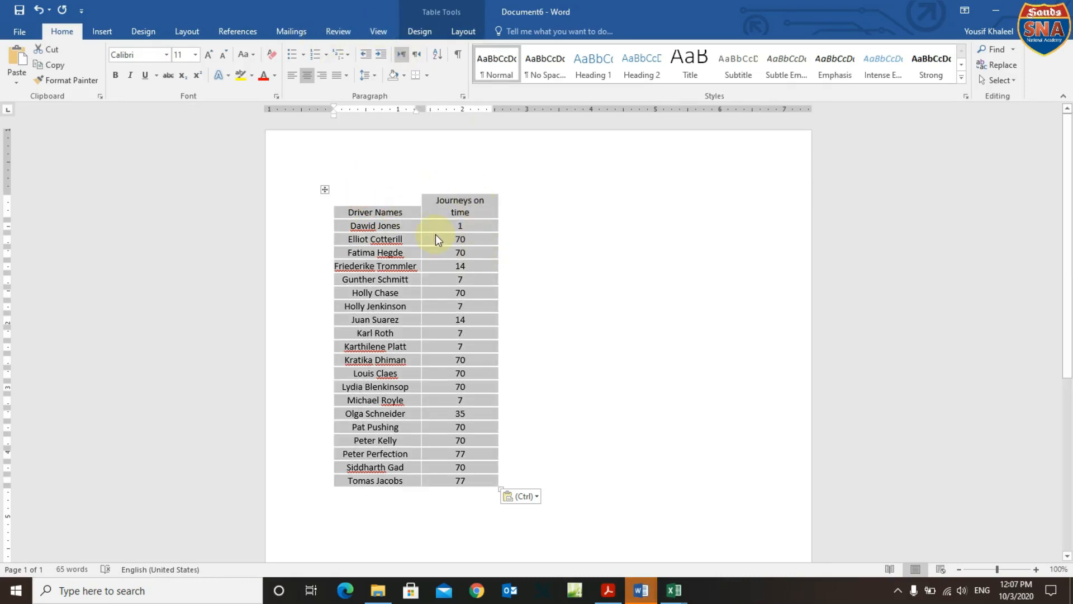
left_click(426, 31)
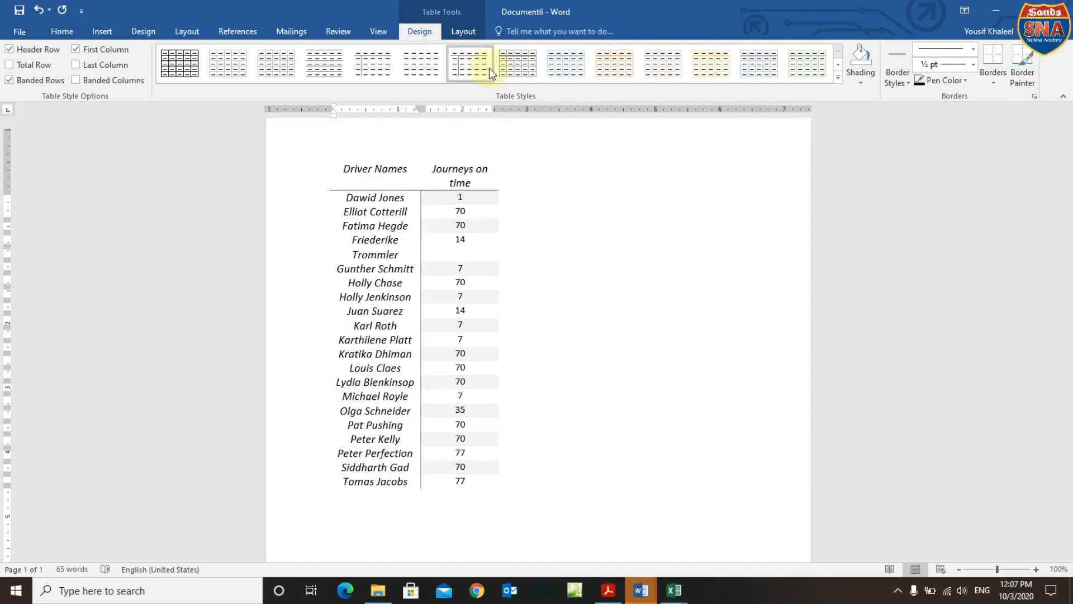
left_click(532, 68)
left_click(566, 221)
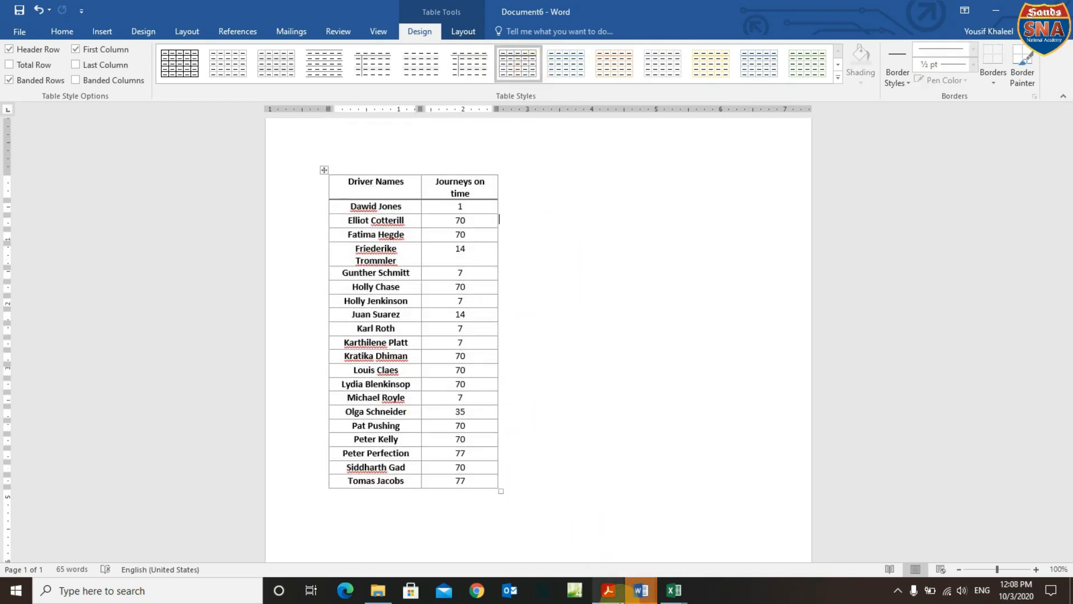
Check the report's format and order requirements in the exam PDF, and sort the driver rows ascending by Column 1 as text, without a header row.
left_click(608, 590)
scroll(576, 443, "down", 2)
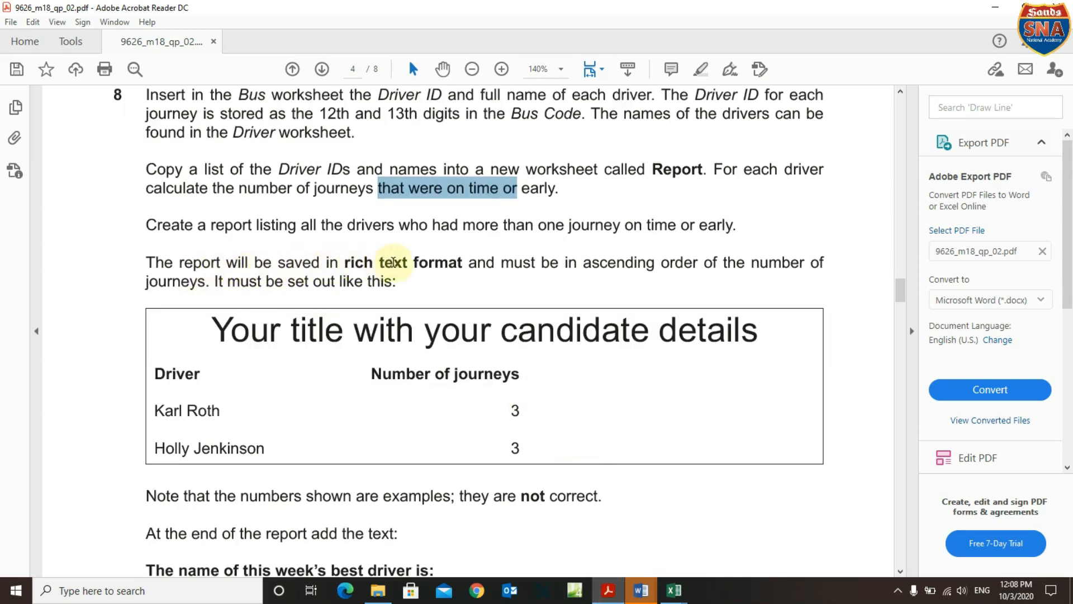
left_click_drag(345, 263, 467, 273)
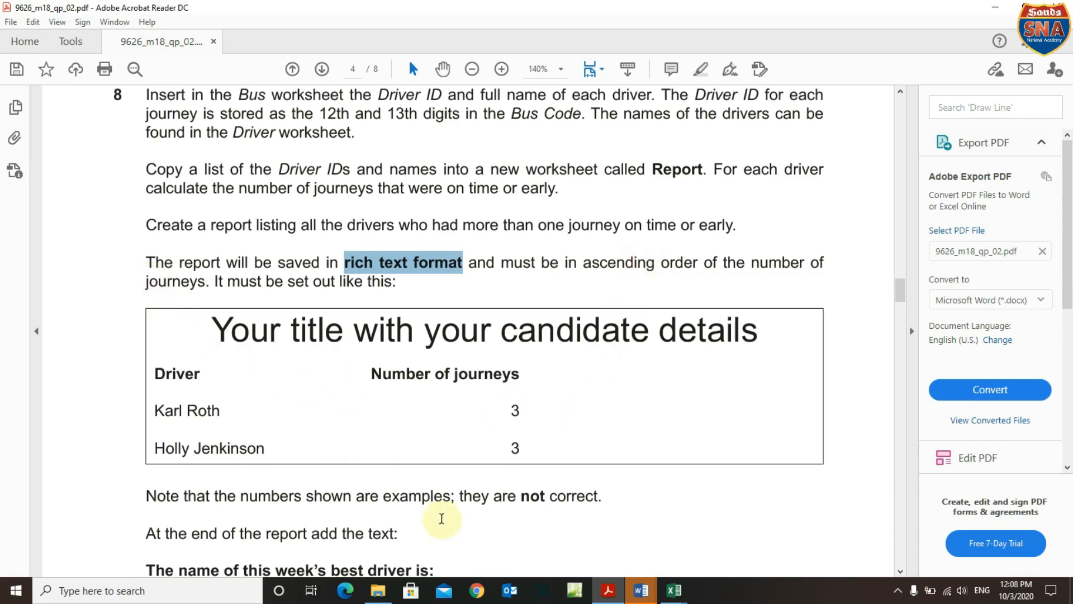
mouse_move(646, 600)
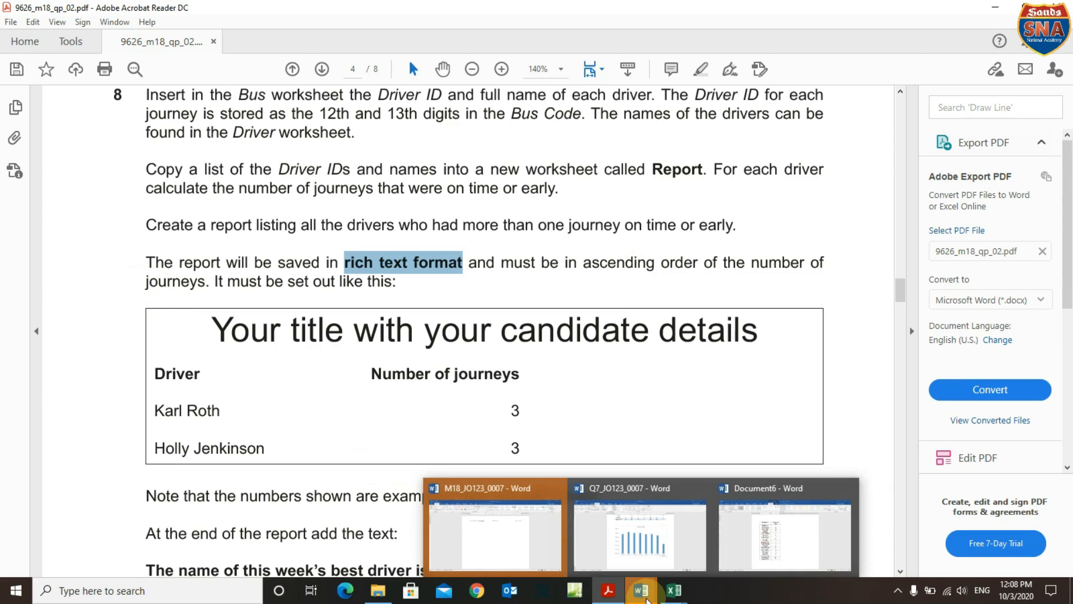
left_click(799, 537)
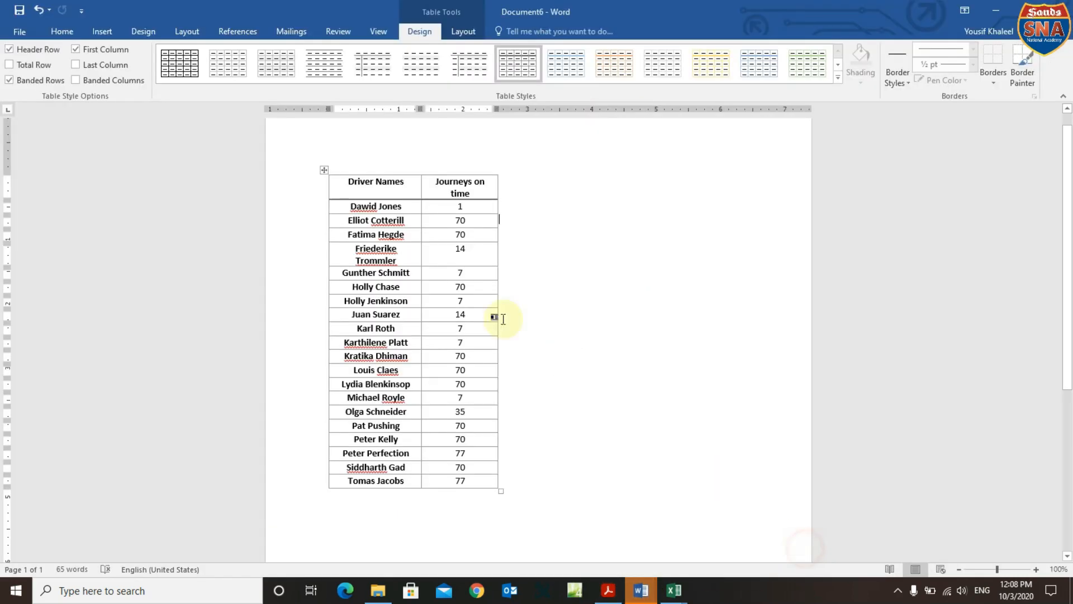
left_click_drag(386, 202, 464, 480)
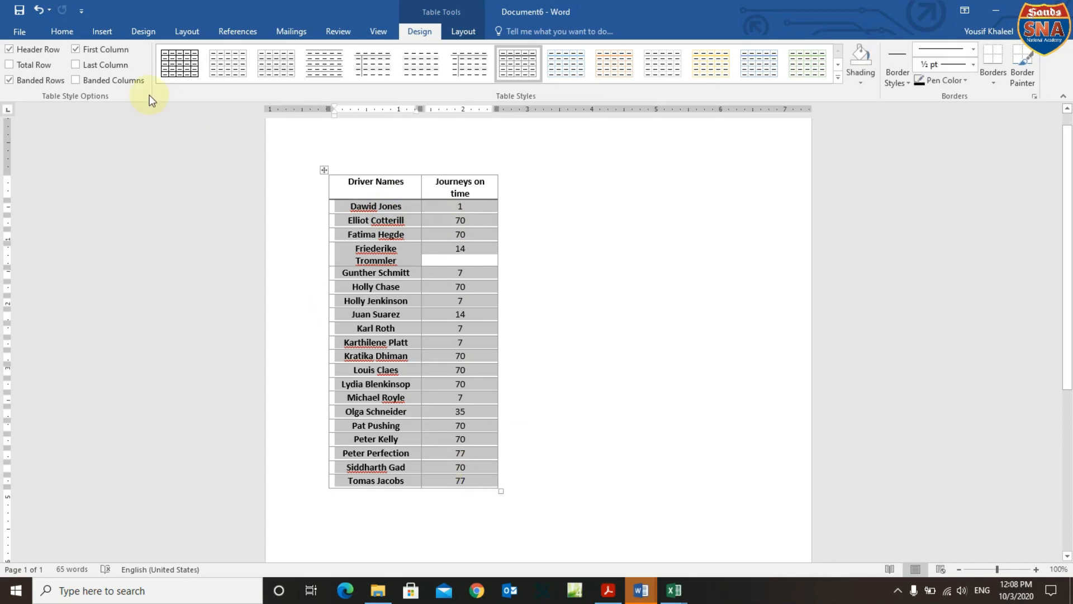
left_click(63, 32)
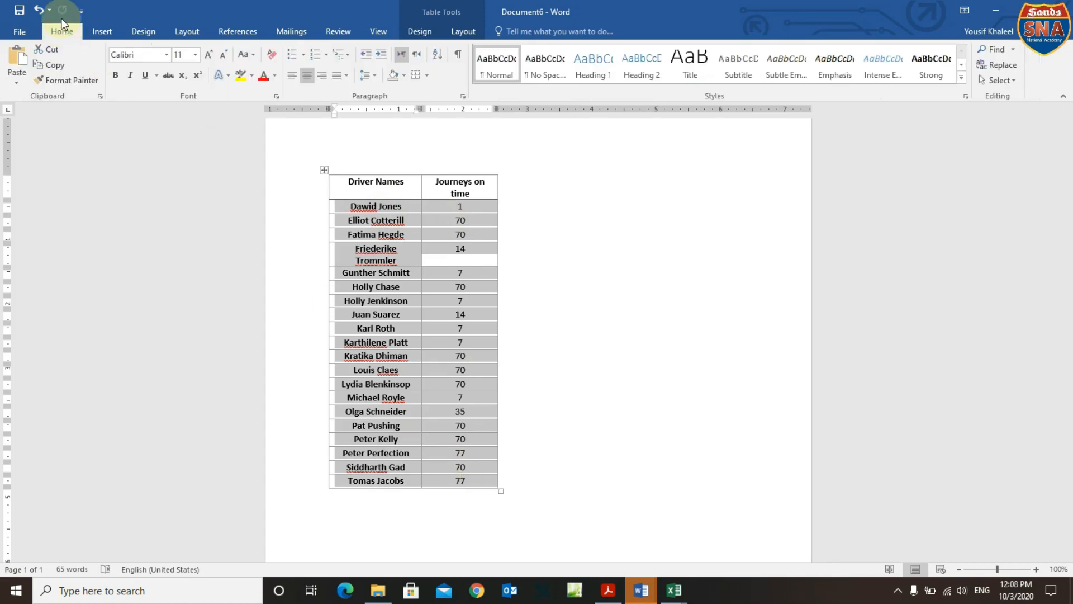
left_click(440, 54)
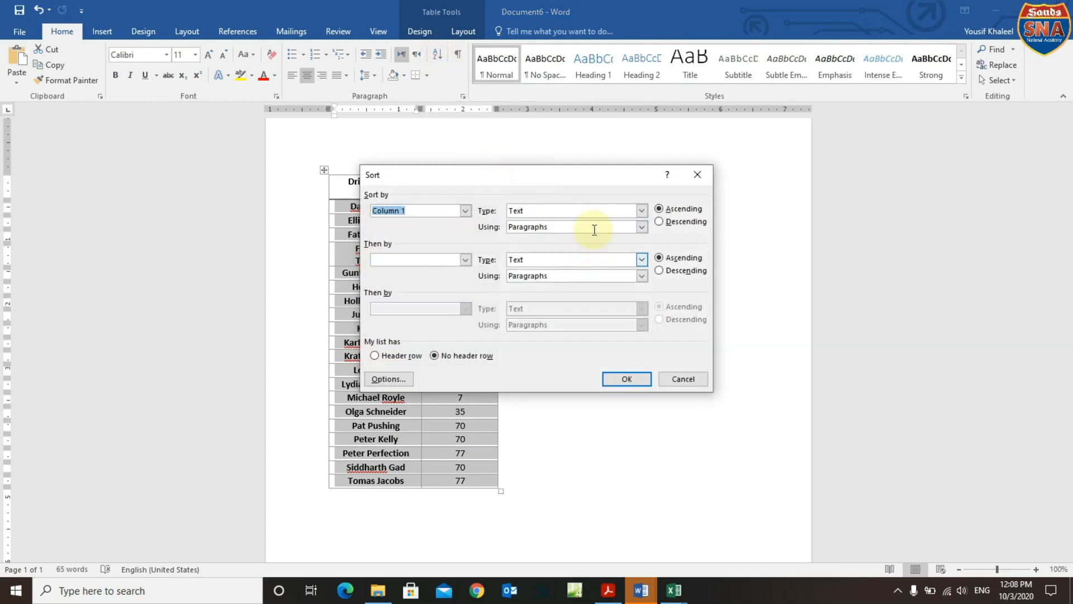
left_click(631, 376)
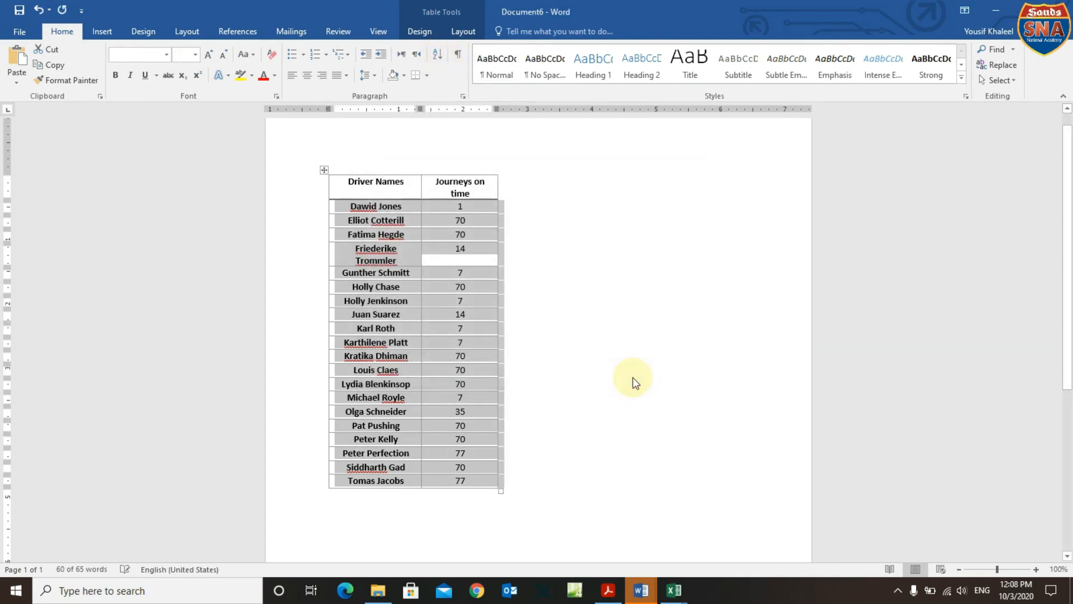
Sort the driver rows below the header ascending by Column 1 as text, with the secondary key's type set to Number.
left_click(471, 236)
left_click(395, 207)
left_click_drag(395, 207, 454, 483)
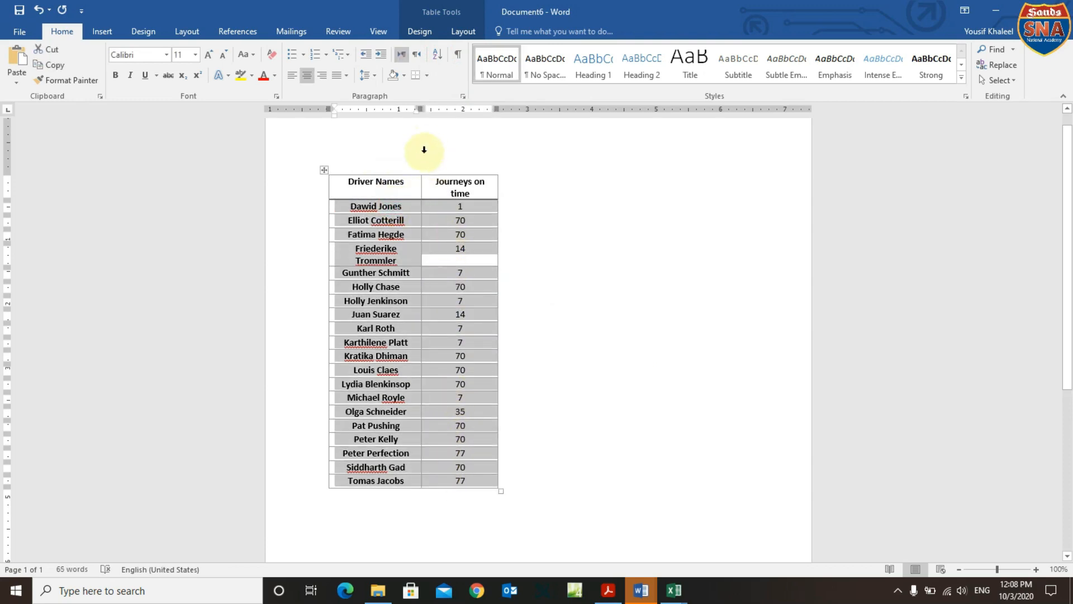
left_click(438, 54)
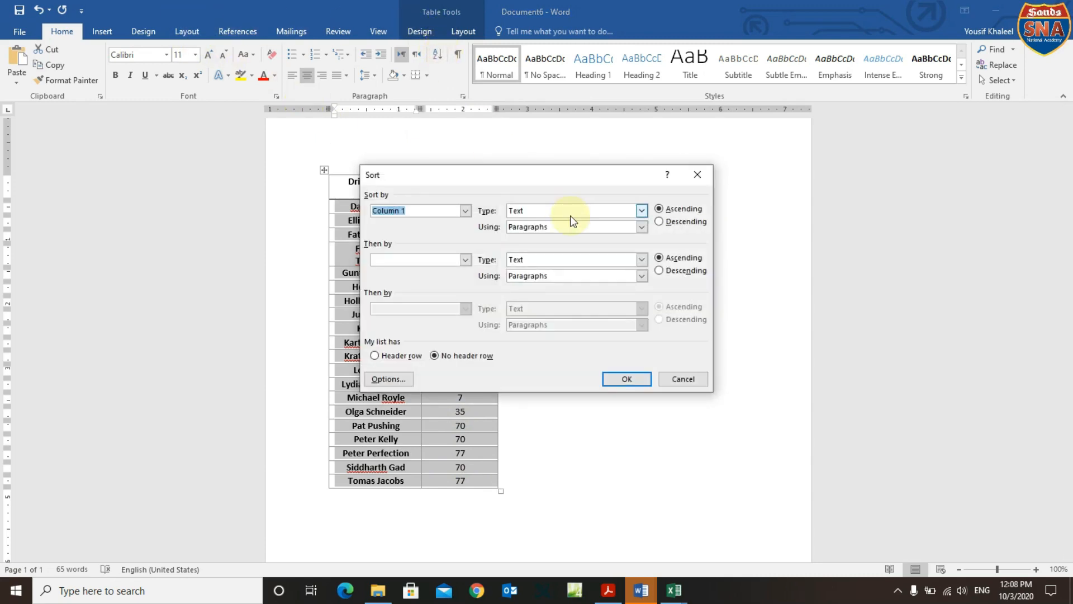
left_click_drag(565, 173, 709, 159)
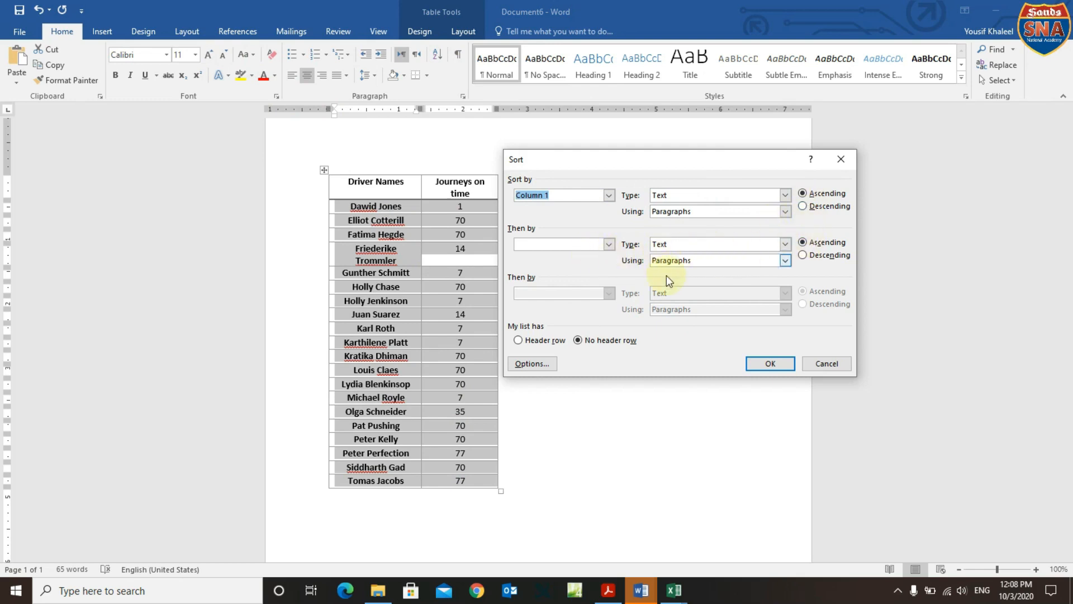
left_click(786, 195)
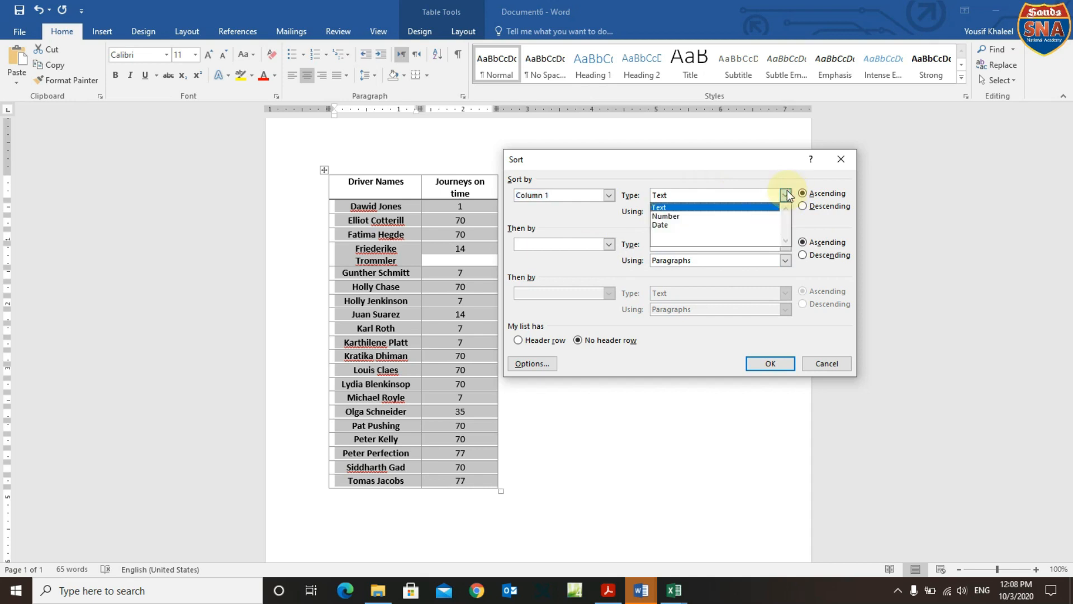
left_click(689, 175)
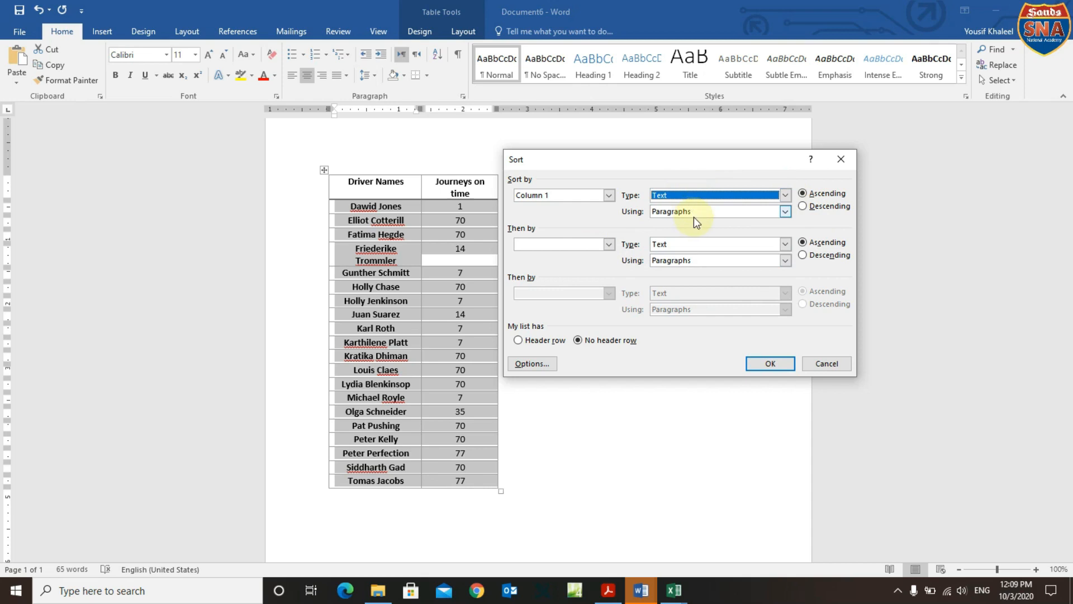
left_click(714, 249)
left_click(698, 263)
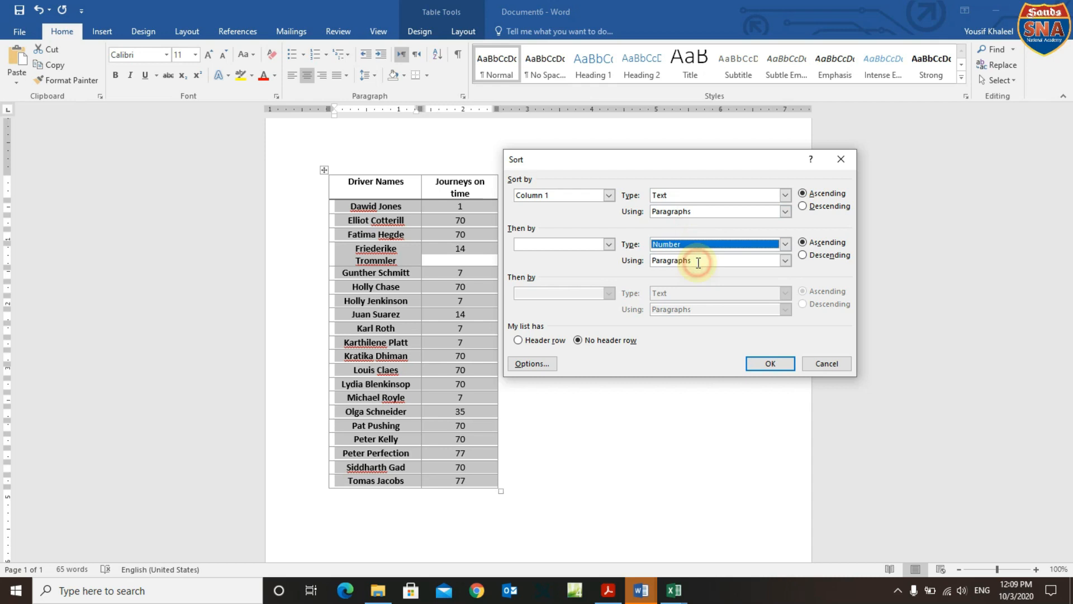
left_click(788, 261)
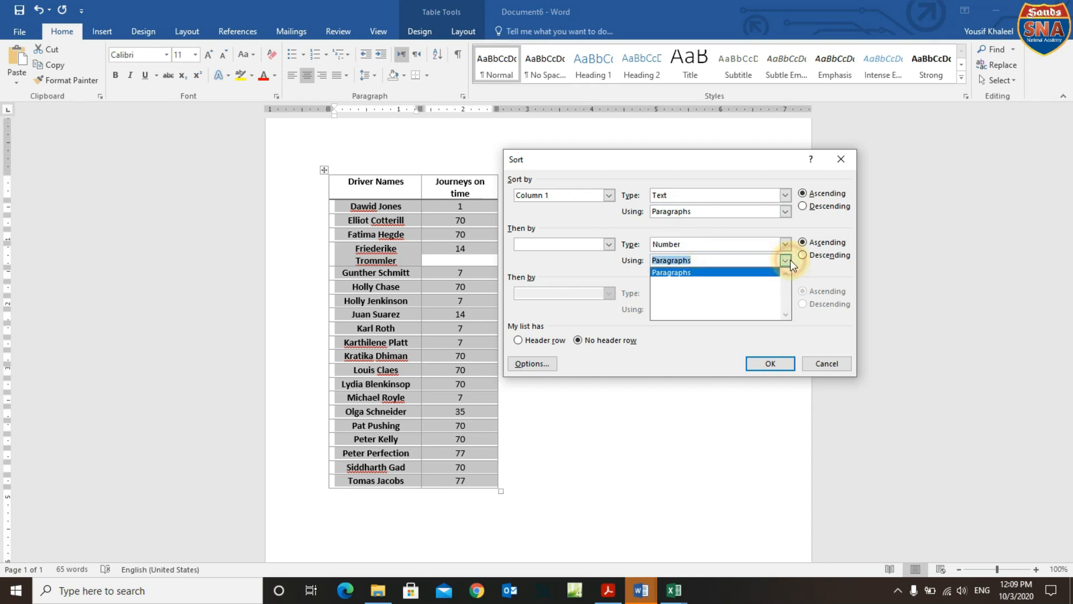
left_click(749, 272)
left_click(771, 364)
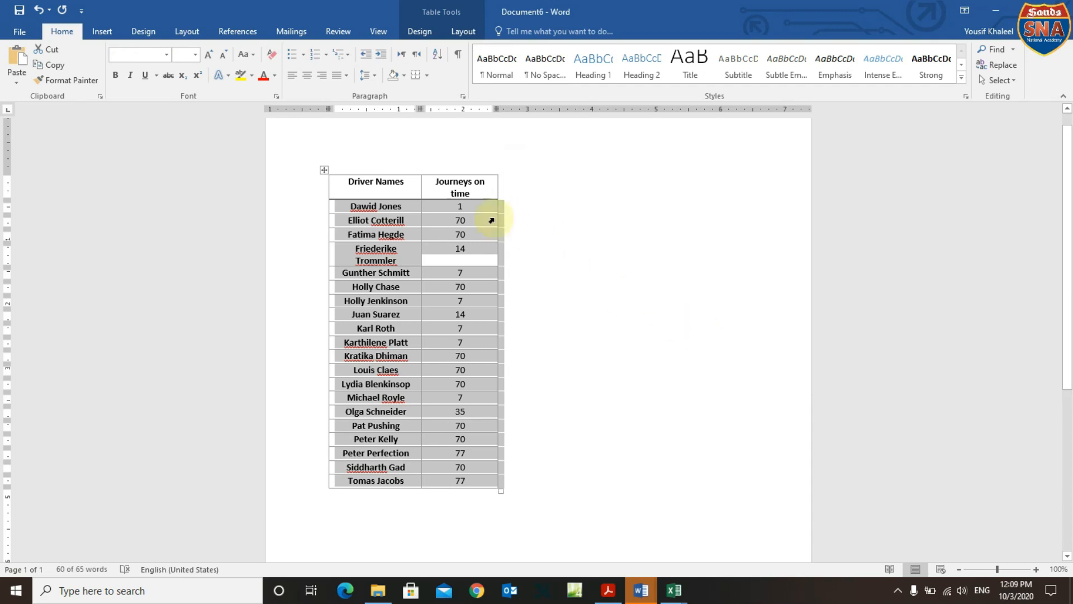
Sort the driver rows again ascending by Column 1 as text using paragraphs, with no header row.
left_click(442, 54)
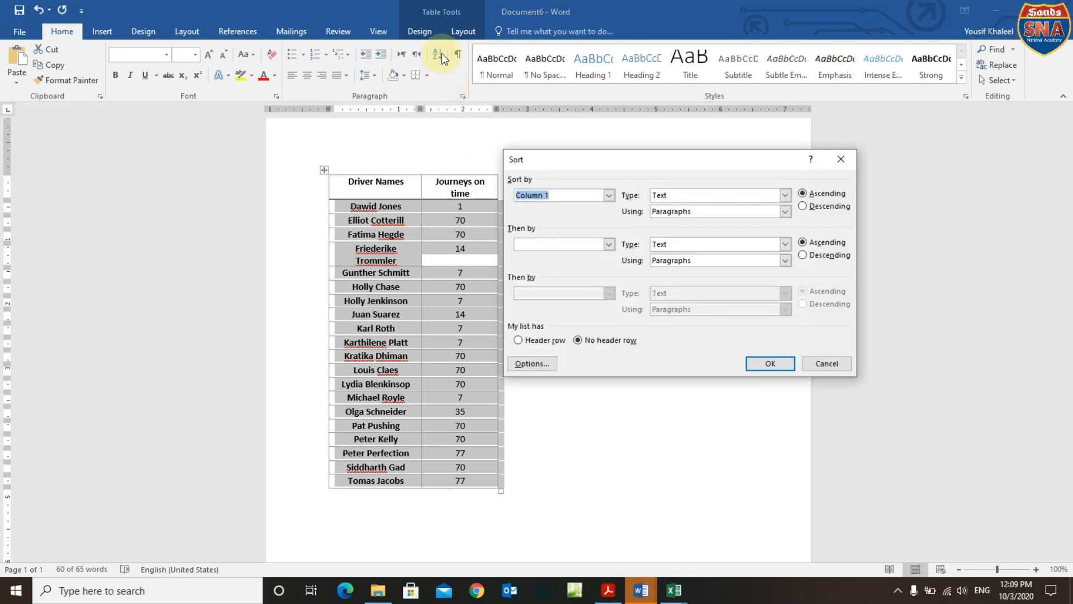
left_click(785, 212)
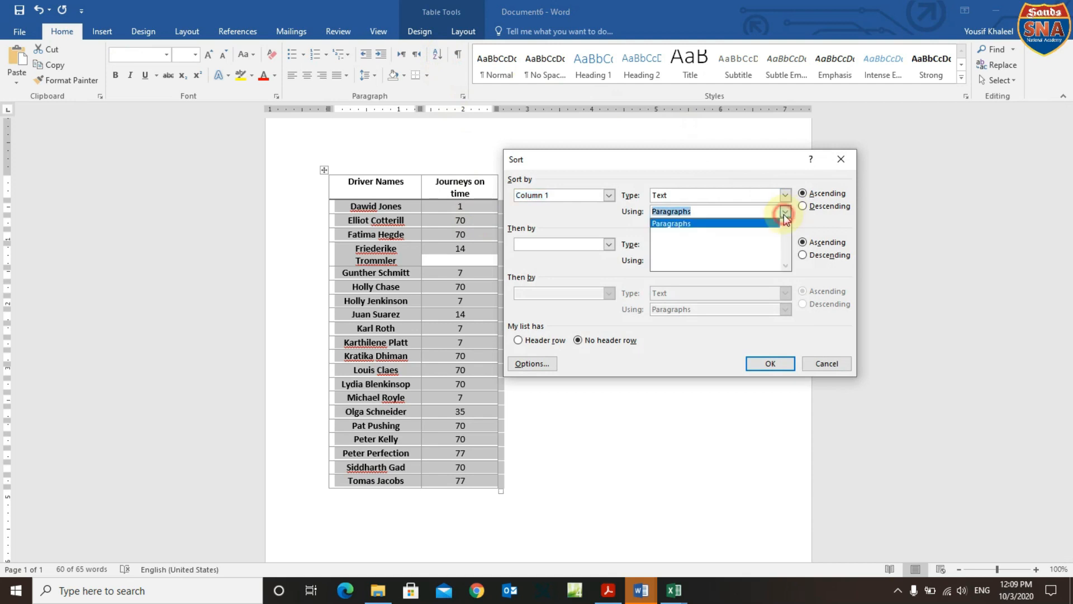
left_click(709, 197)
left_click(785, 195)
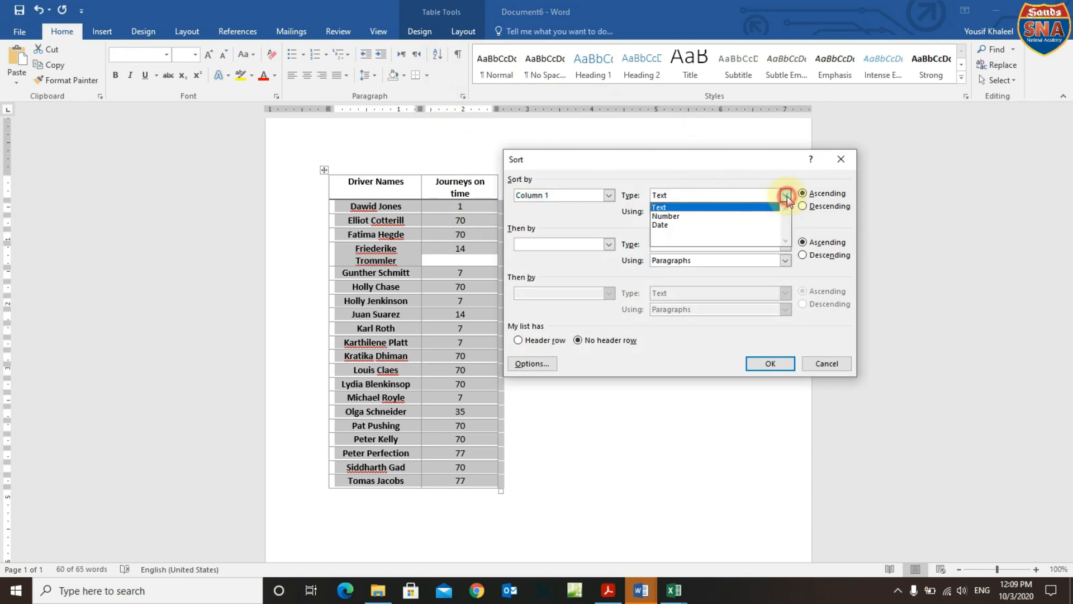
left_click(713, 211)
left_click(771, 365)
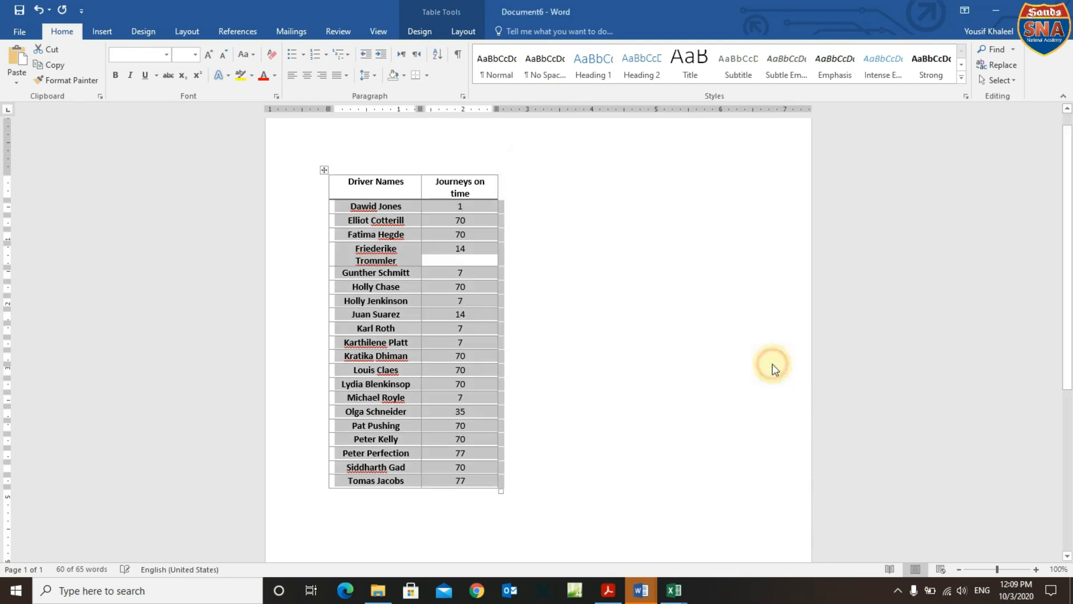
left_click(686, 332)
Sort the whole table with its header row ascending by Driver Names as text, then by Journeys on time as number.
left_click_drag(360, 180, 450, 481)
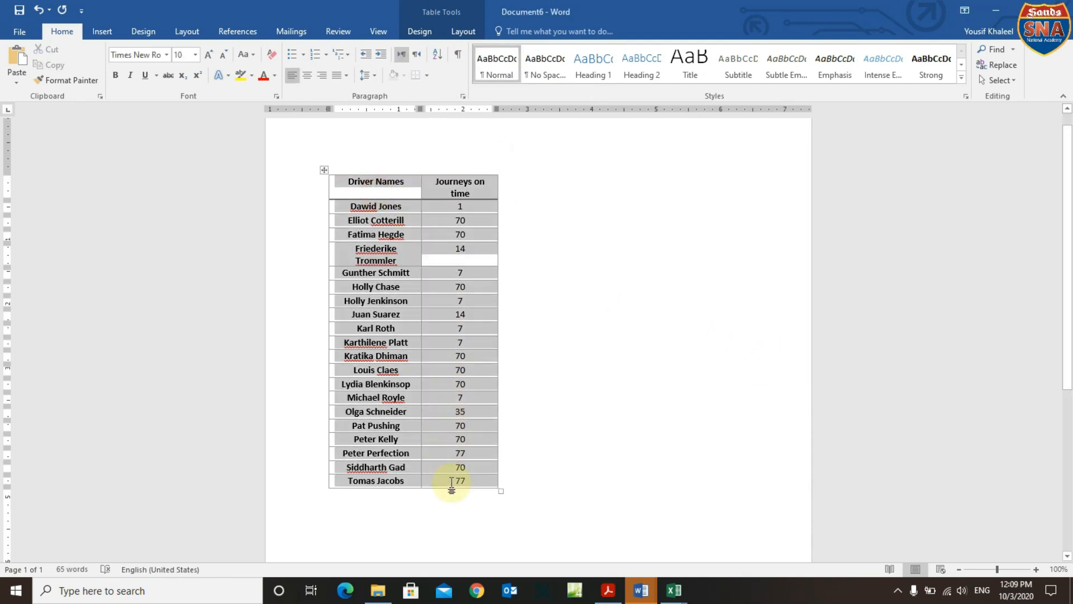
left_click(445, 49)
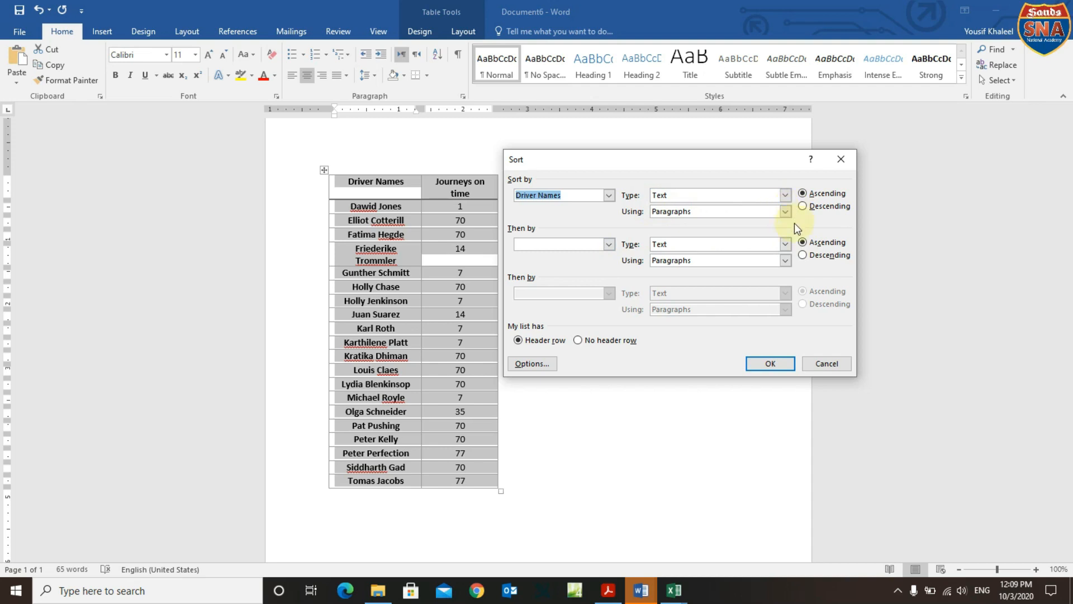
left_click(609, 245)
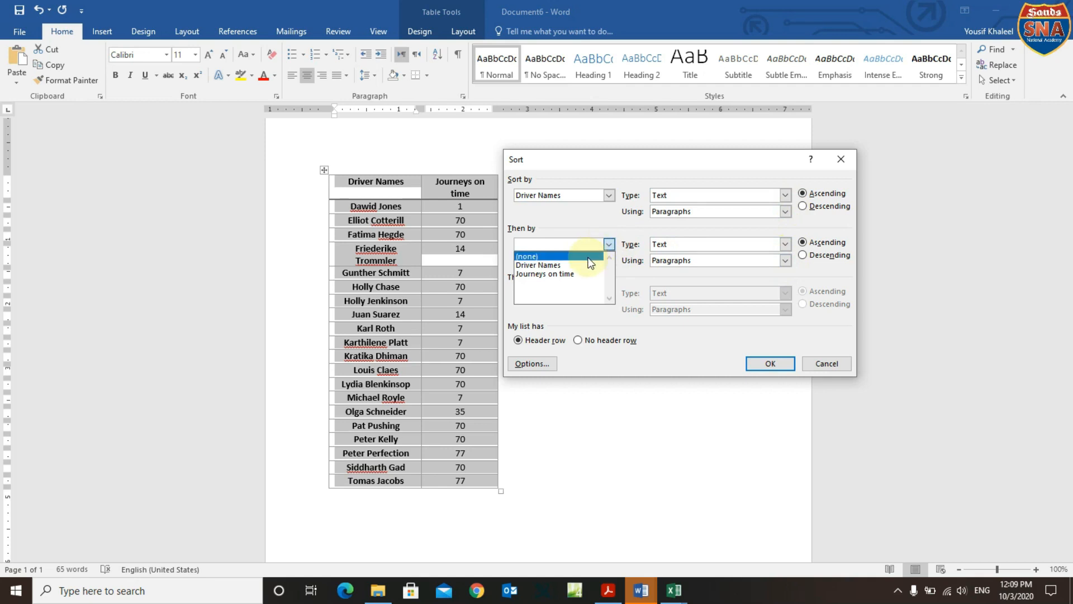
left_click(573, 274)
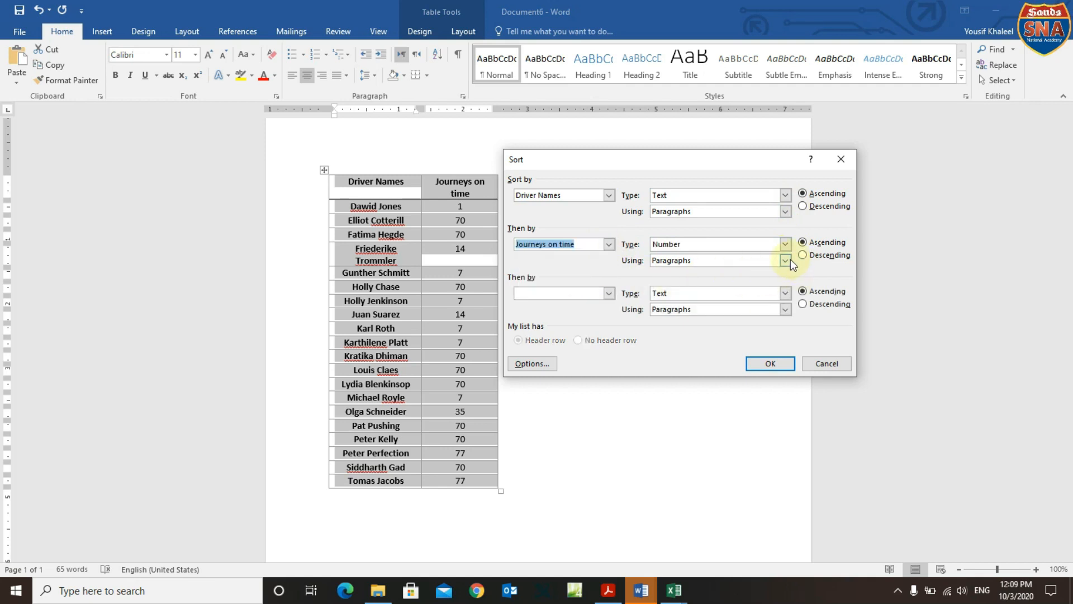
left_click(778, 364)
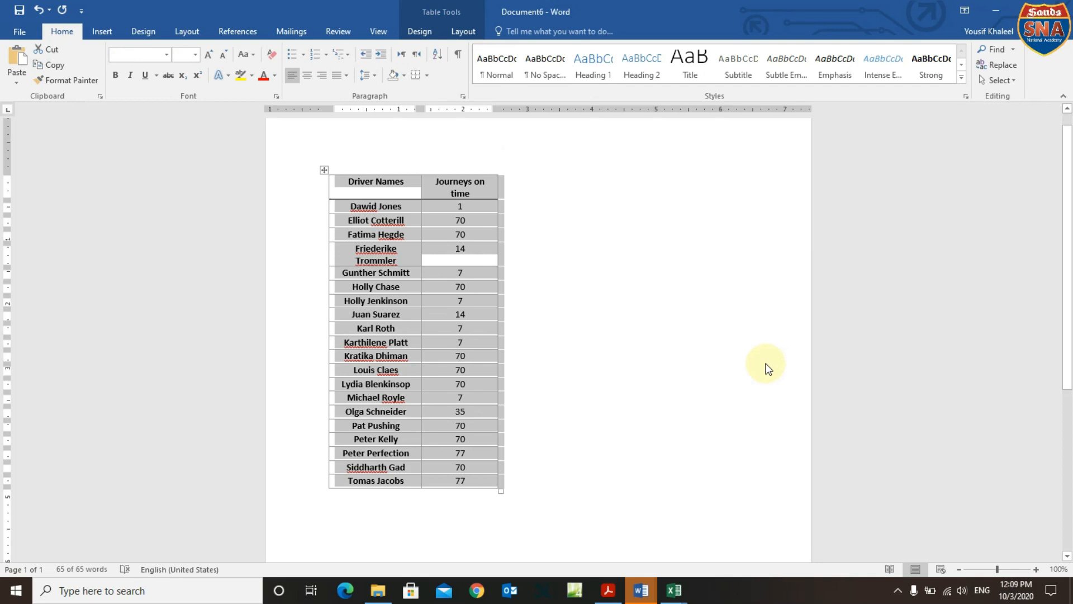
left_click(766, 367)
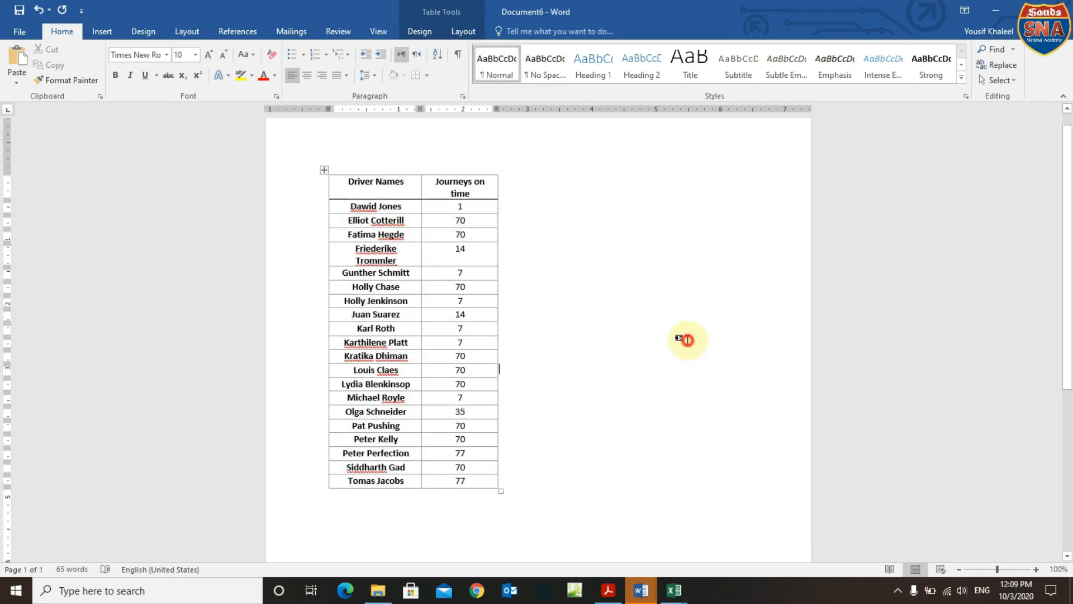
Check the required report layout in the exam PDF and copy the line "The name of this week's best driver is:".
left_click(604, 592)
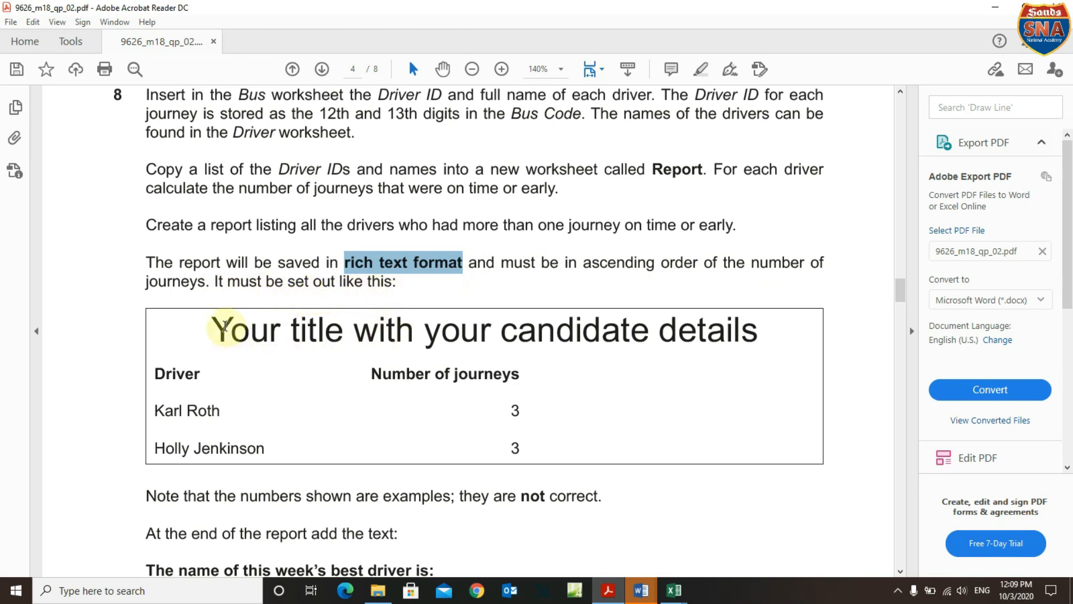
left_click_drag(216, 322, 756, 330)
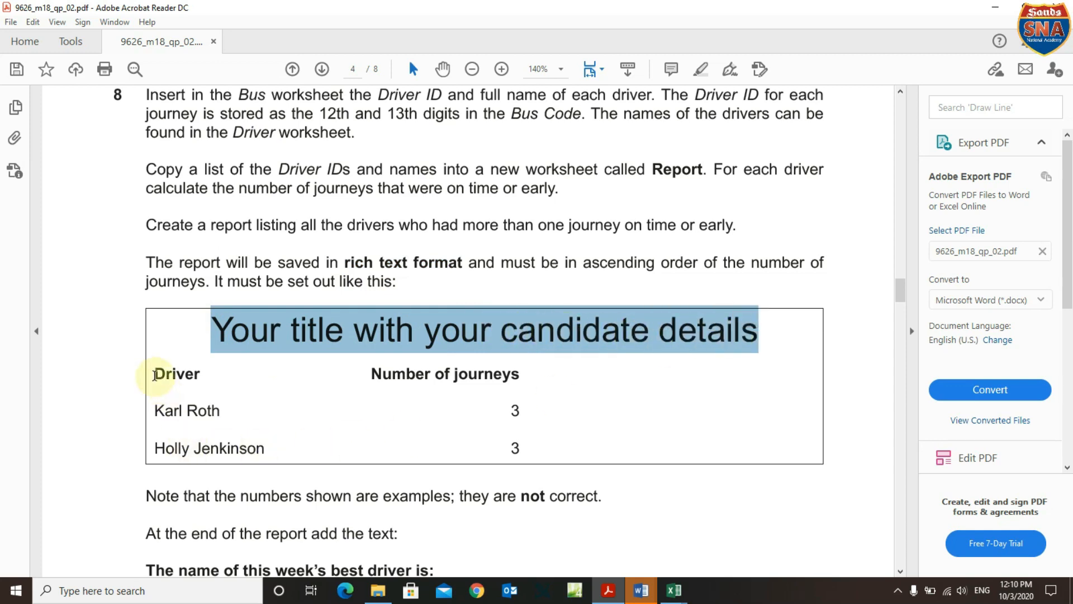
left_click_drag(154, 375, 209, 375)
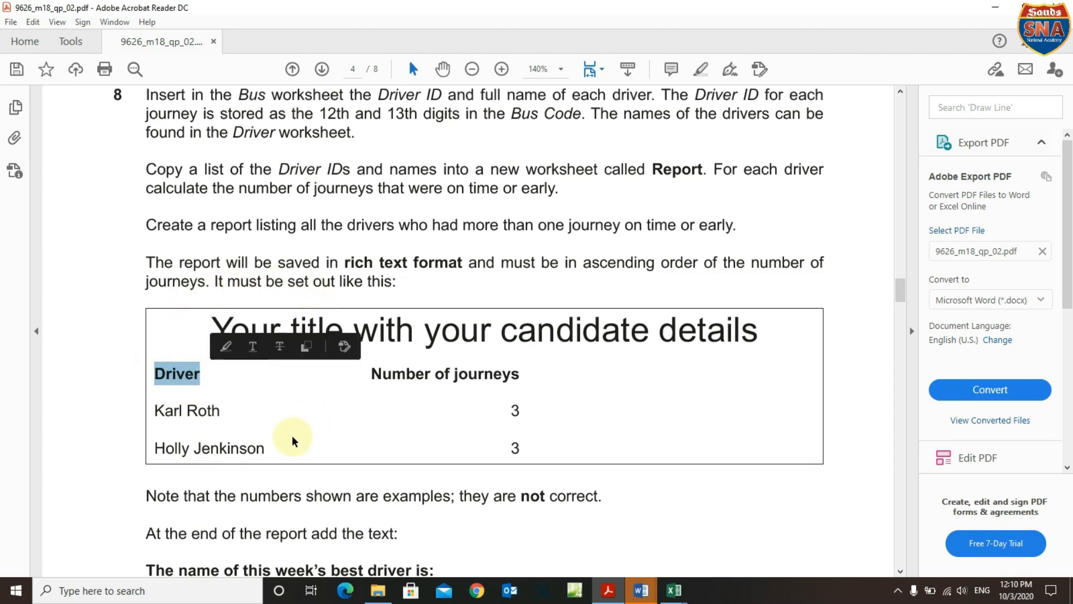
scroll(216, 488, "down", 2)
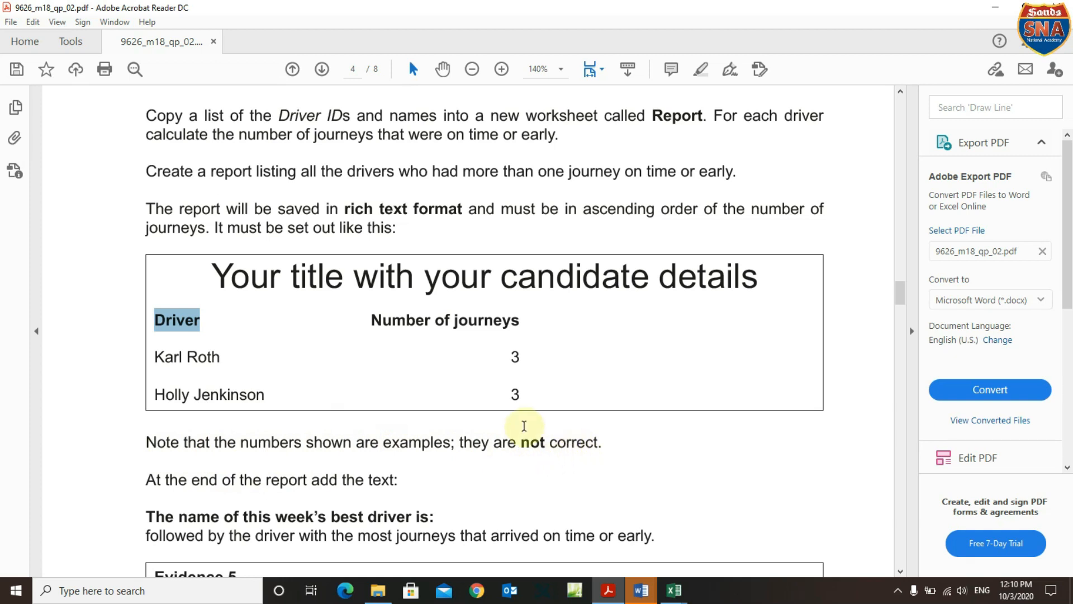
scroll(522, 427, "down", 3)
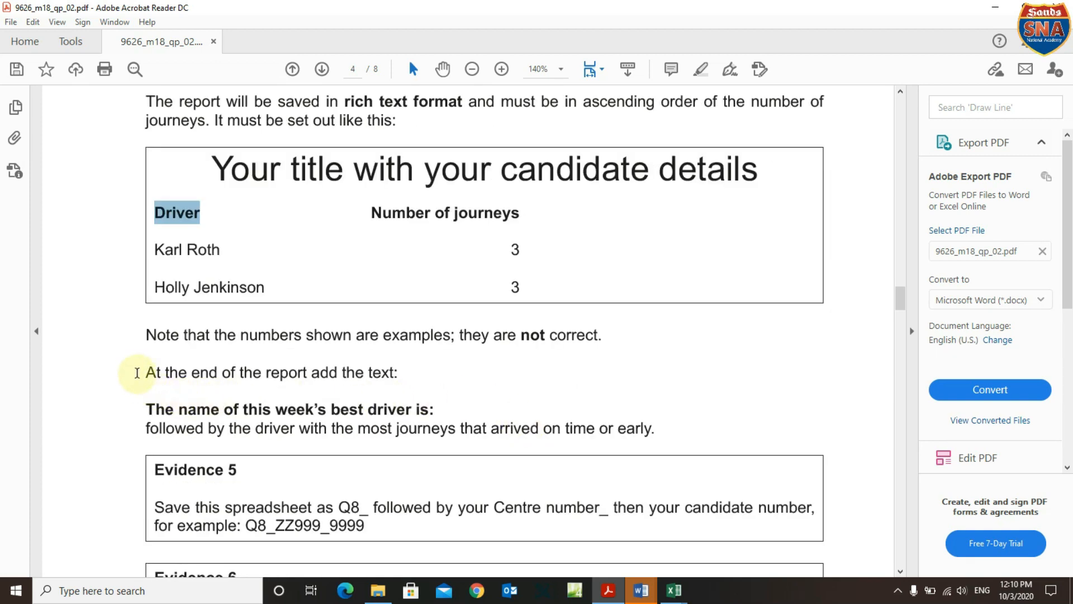
left_click_drag(146, 409, 436, 409)
right_click(411, 414)
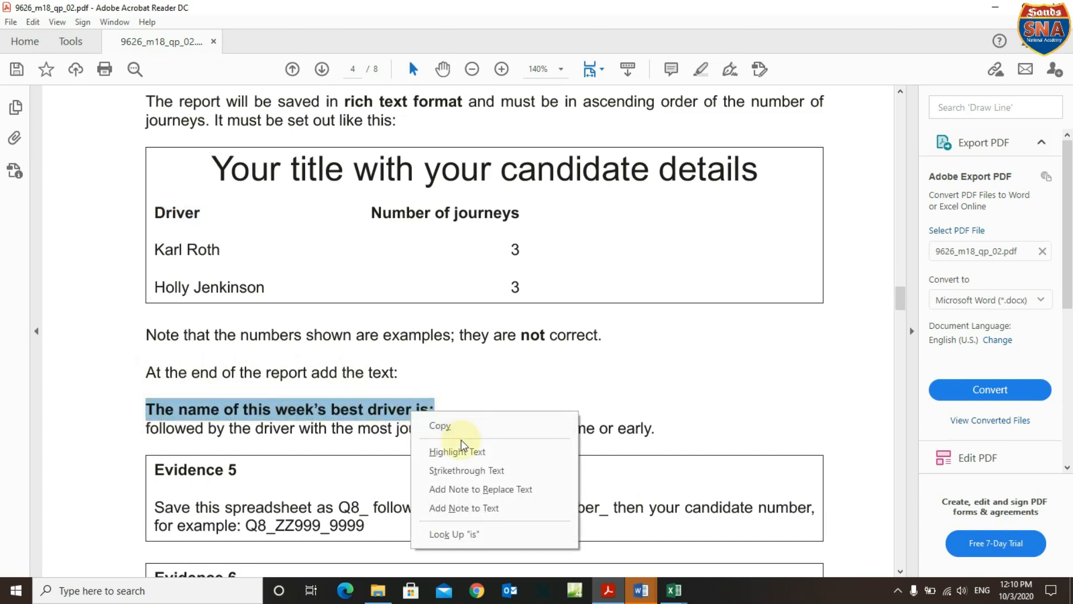
left_click(441, 426)
Switch to the Word document Document6 and paste the copied best-driver line below the driver table.
left_click(660, 594)
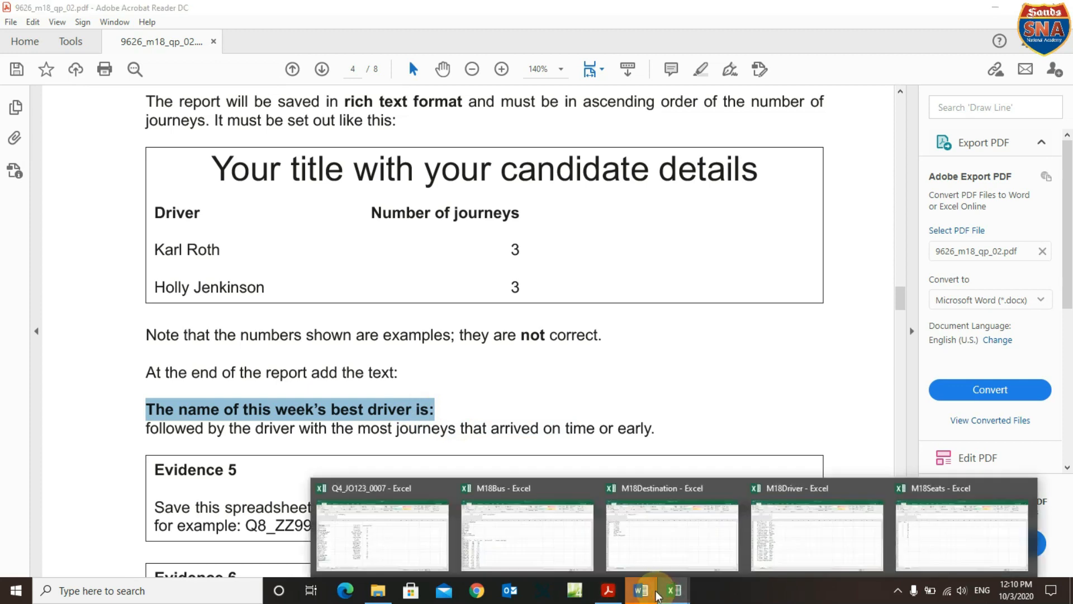
left_click(422, 545)
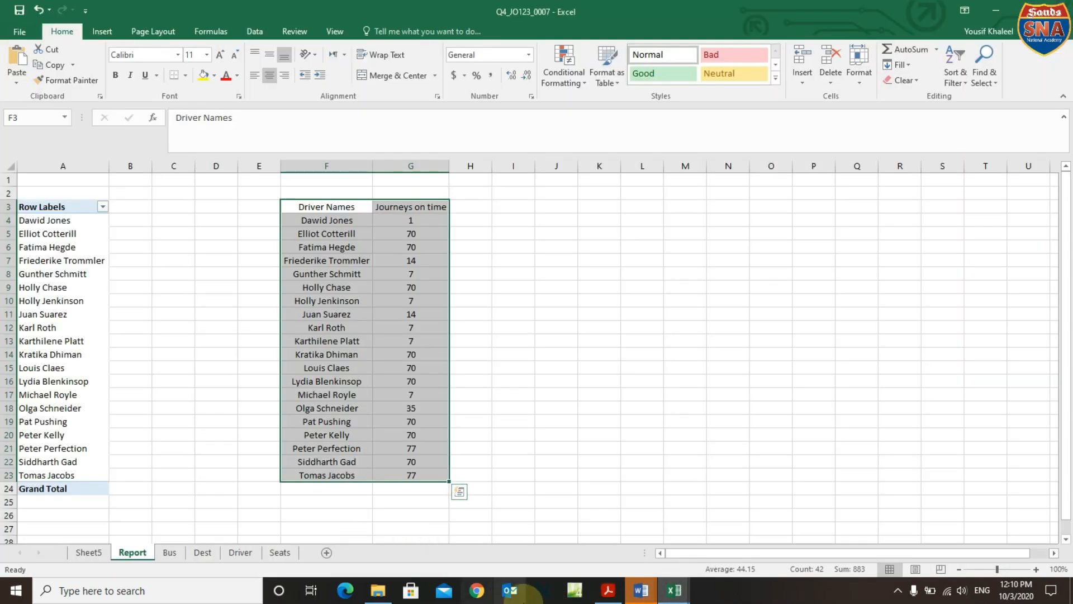
left_click(642, 591)
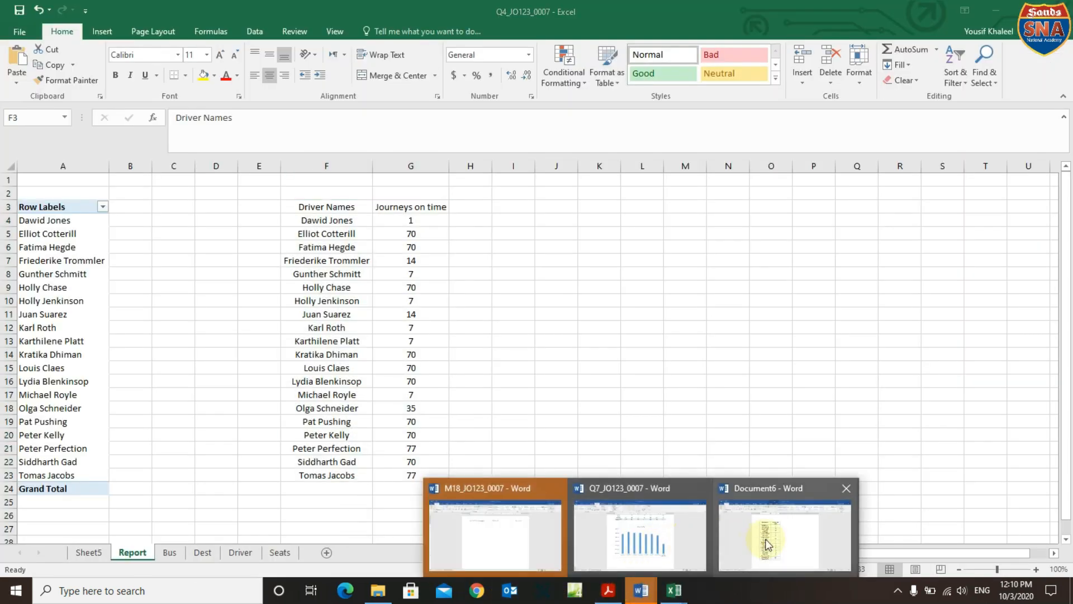
left_click(767, 545)
left_click(352, 538)
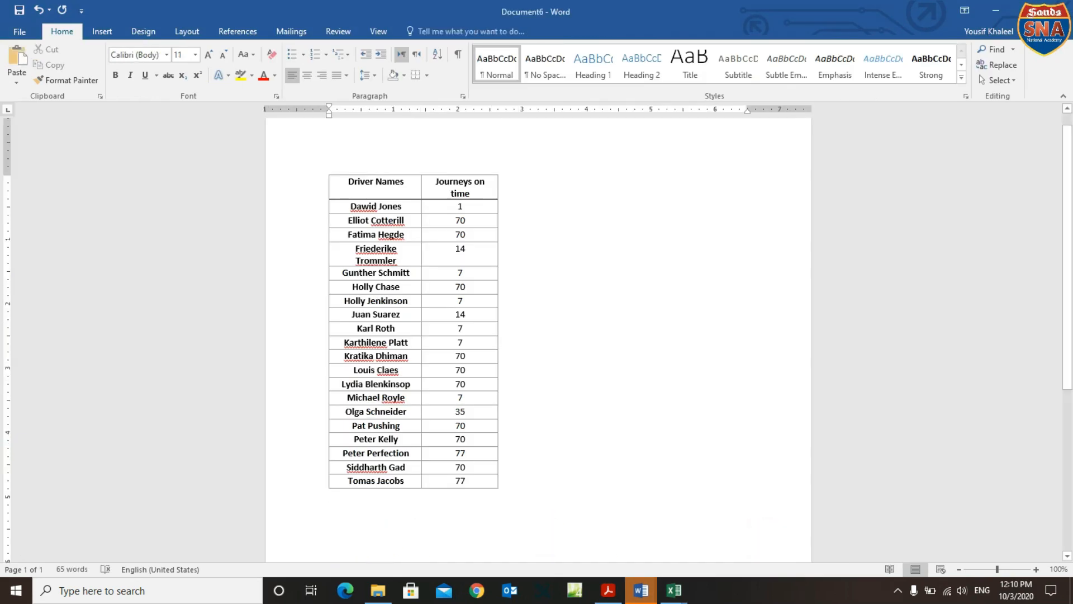
left_click(349, 539)
key("ctrl+v")
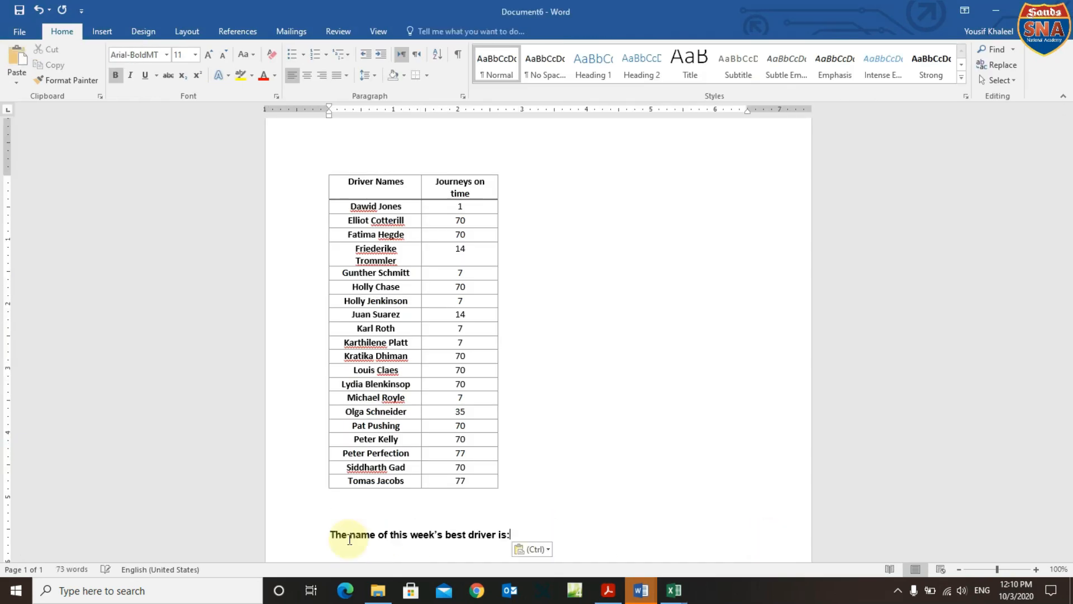
Copy the driver's name from the table's last row to the end of the best-driver line and add 77 after it.
left_click(510, 531)
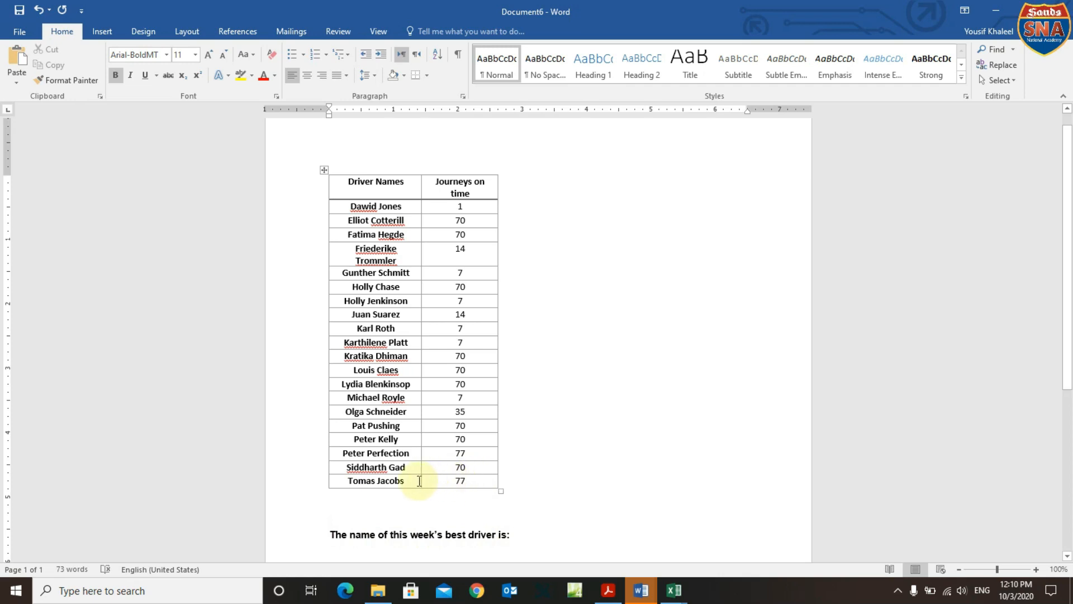
left_click_drag(349, 482, 400, 484)
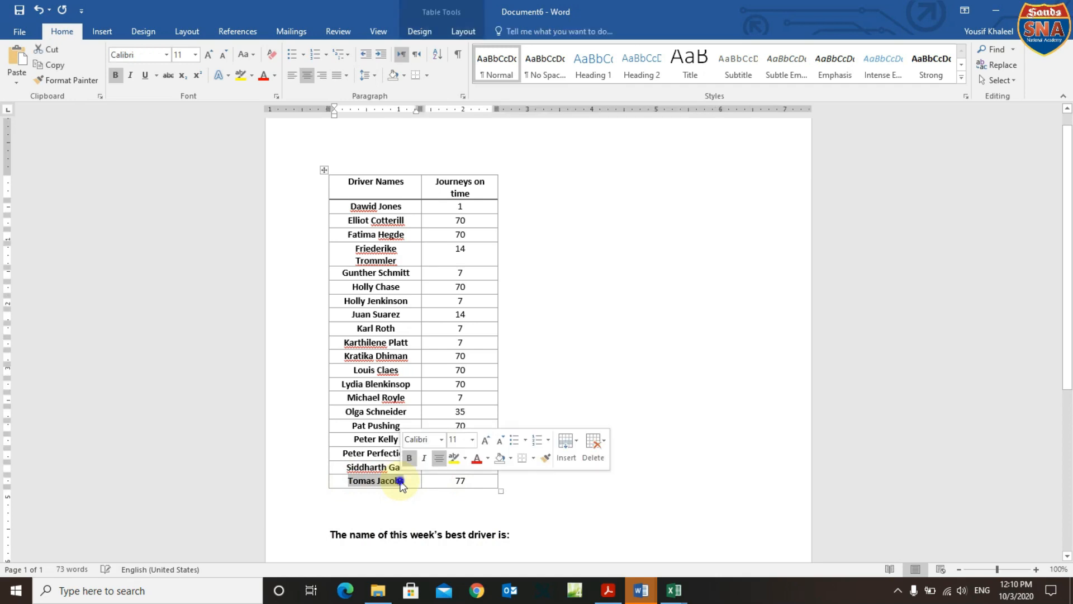
right_click(400, 484)
left_click(431, 252)
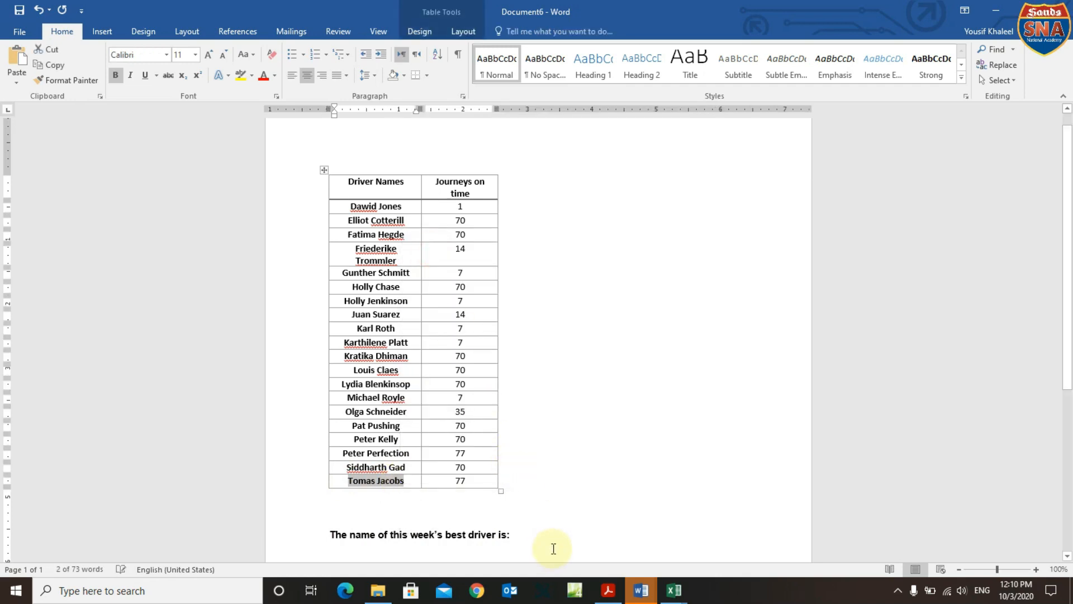
left_click(547, 519)
left_click(547, 528)
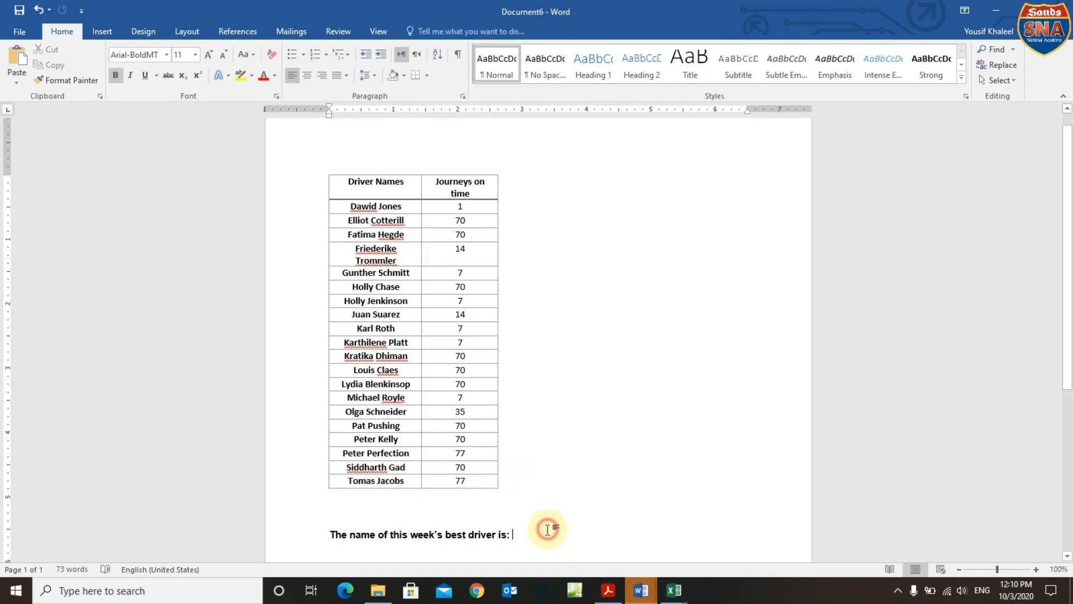
key("ctrl+v")
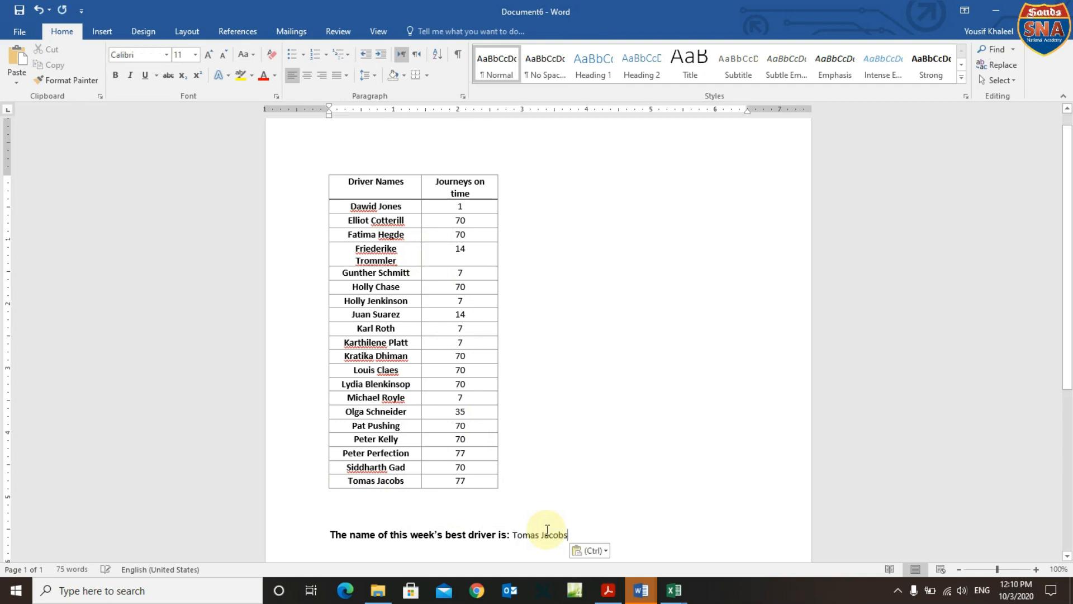
type("77")
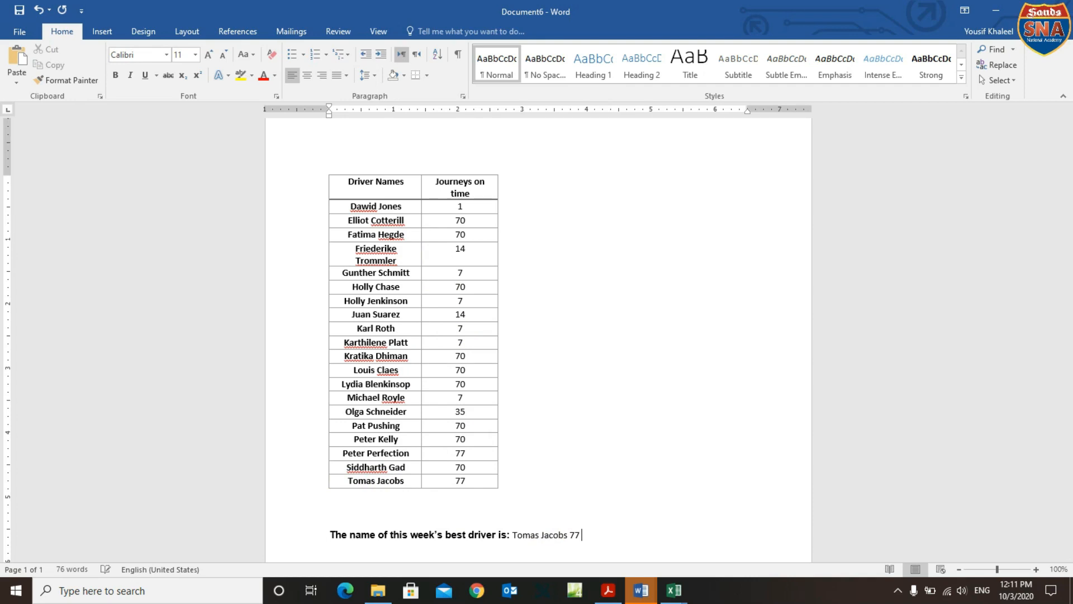
Complete the best-driver line by adding the word "journeys" after 77 and start a new line below it.
type(" journeys")
key("Return")
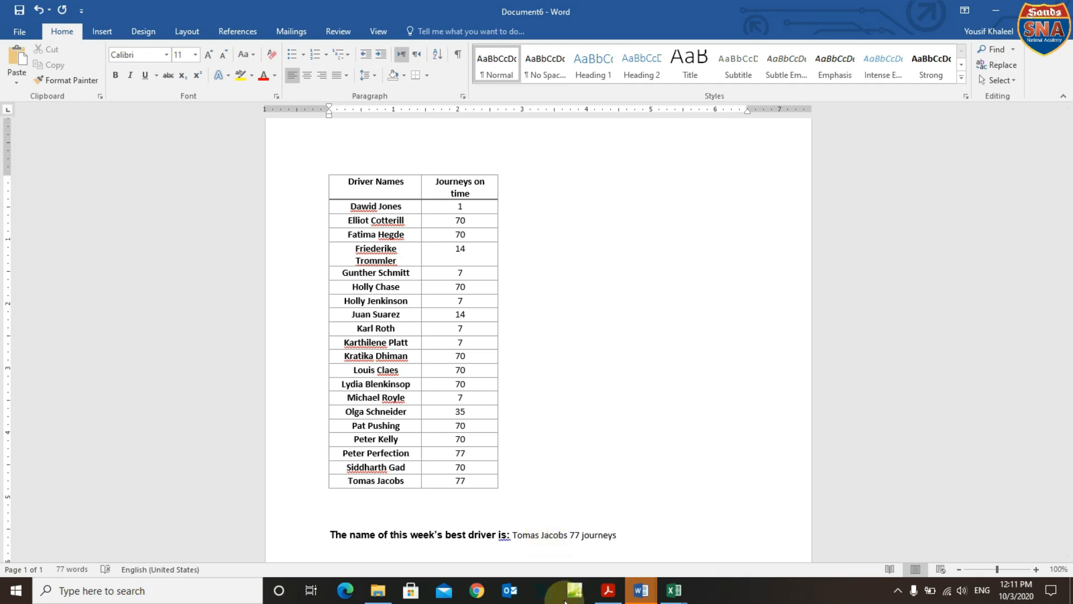
Switch to the exam PDF and read the saving instructions for Evidence 5 and 6, followed by questions 9 and 10.
left_click(599, 594)
scroll(491, 414, "down", 3)
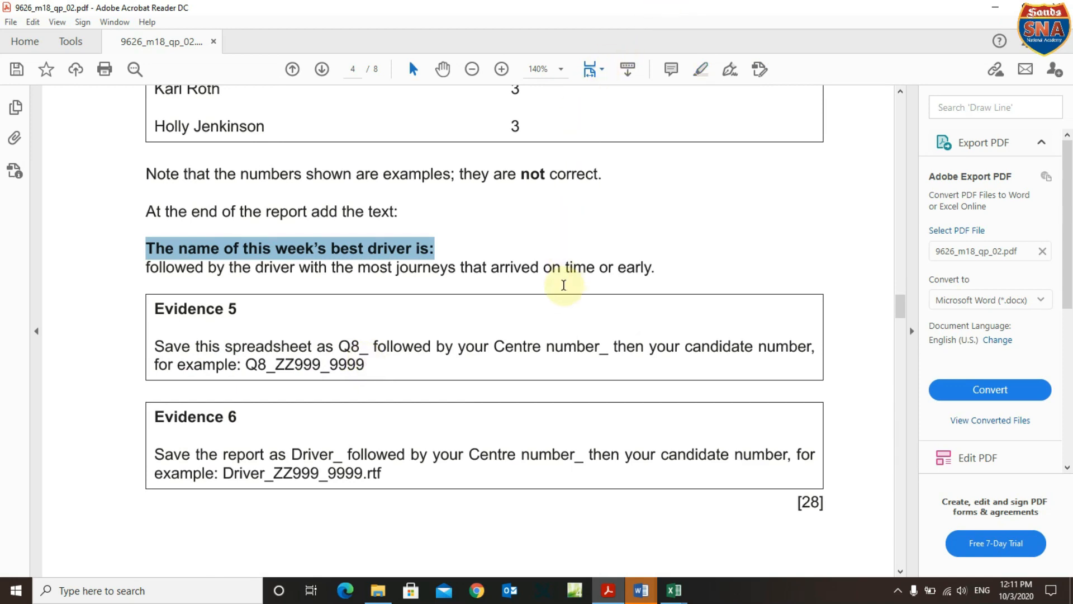
scroll(563, 285, "down", 5)
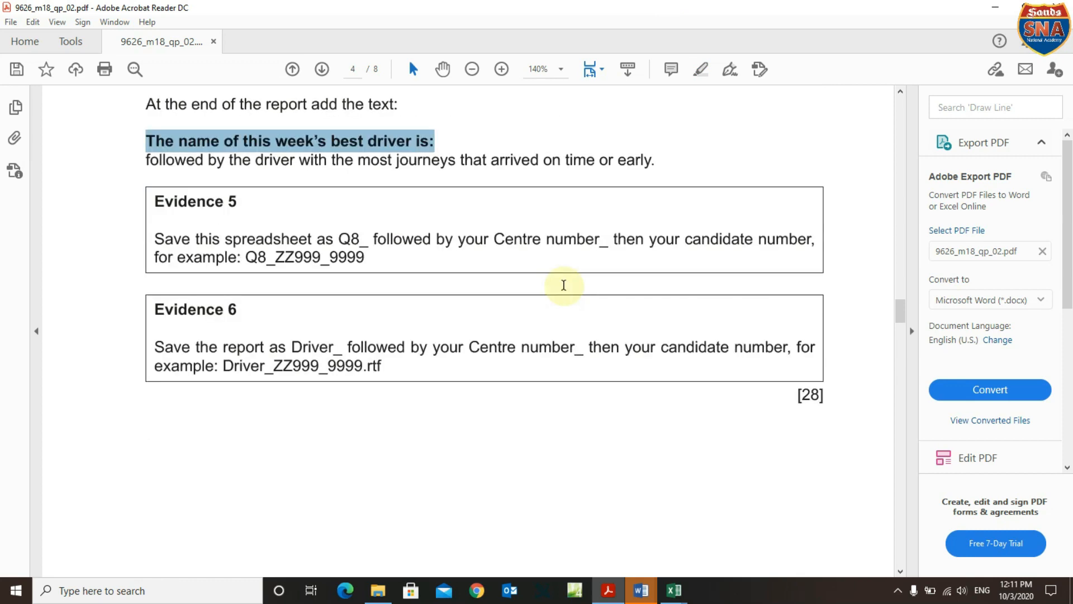
scroll(564, 289, "down", 7)
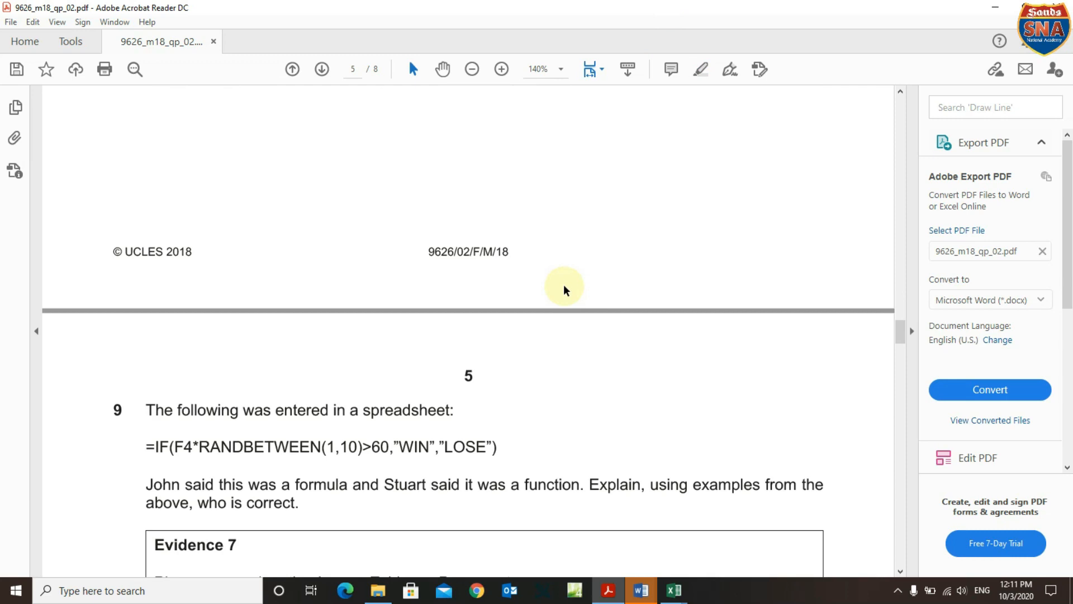
scroll(563, 288, "down", 3)
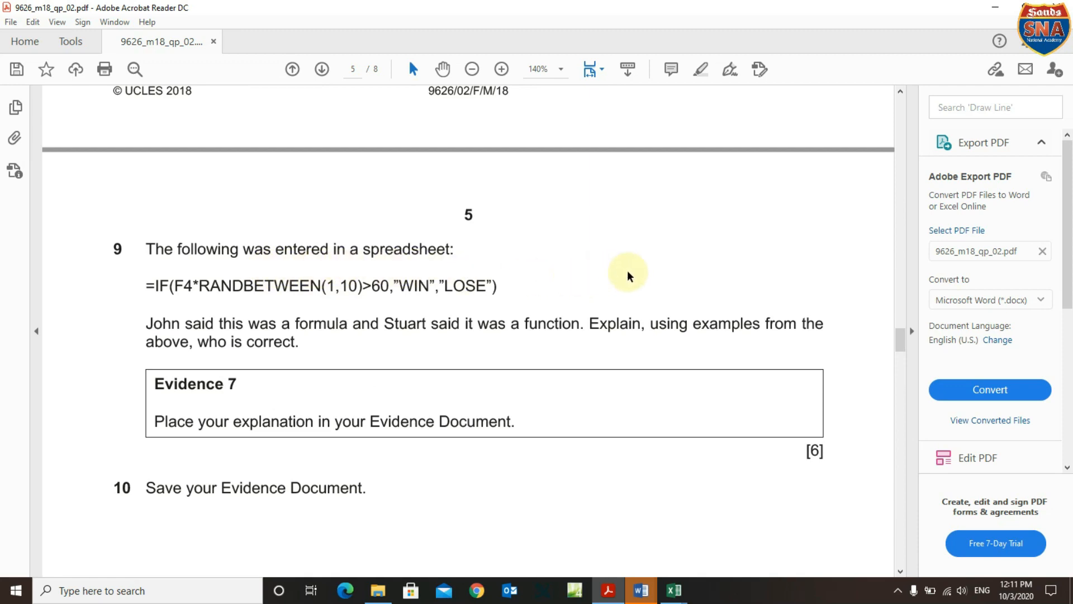
scroll(627, 270, "down", 7)
scroll(627, 265, "up", 8)
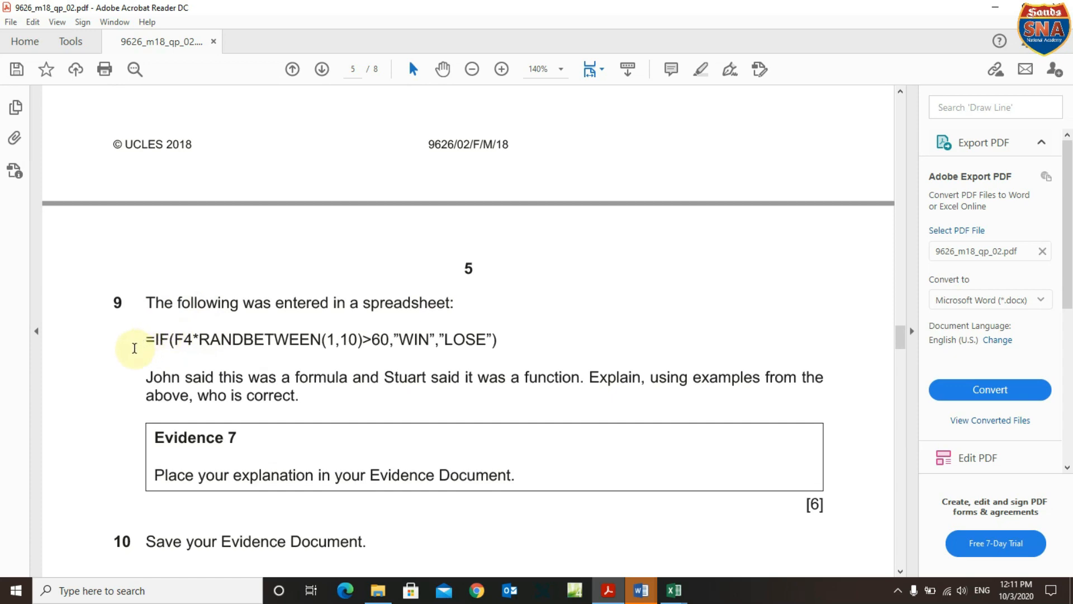
Examine question 9's expression =IF(F4*RANDBETWEEN(1,10)>60,"WIN","LOSE") and its parts to judge whether it is a formula or a function.
left_click_drag(146, 339, 504, 345)
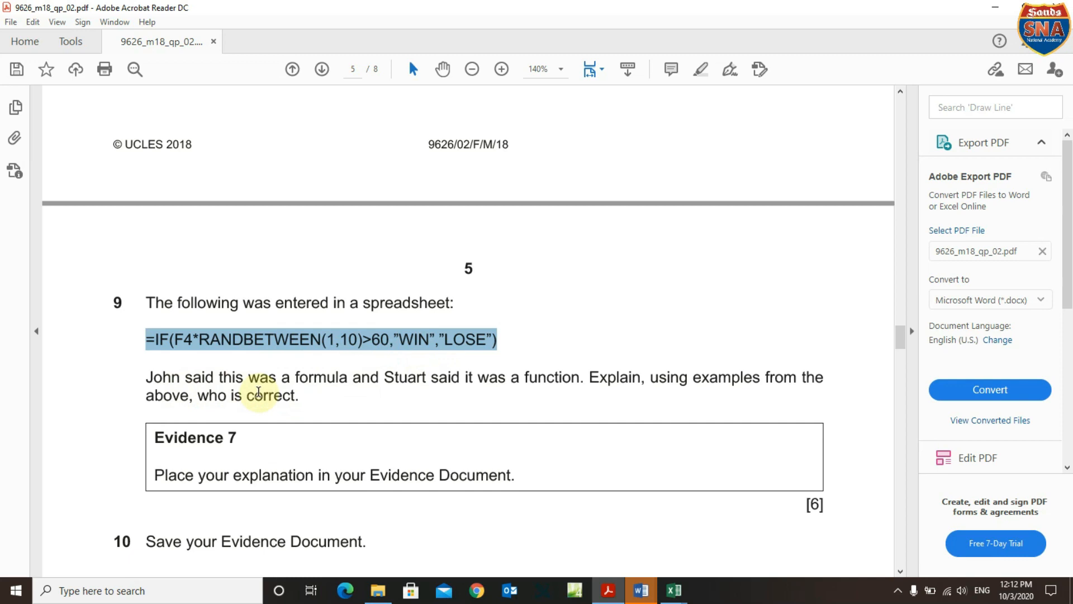
left_click(299, 378)
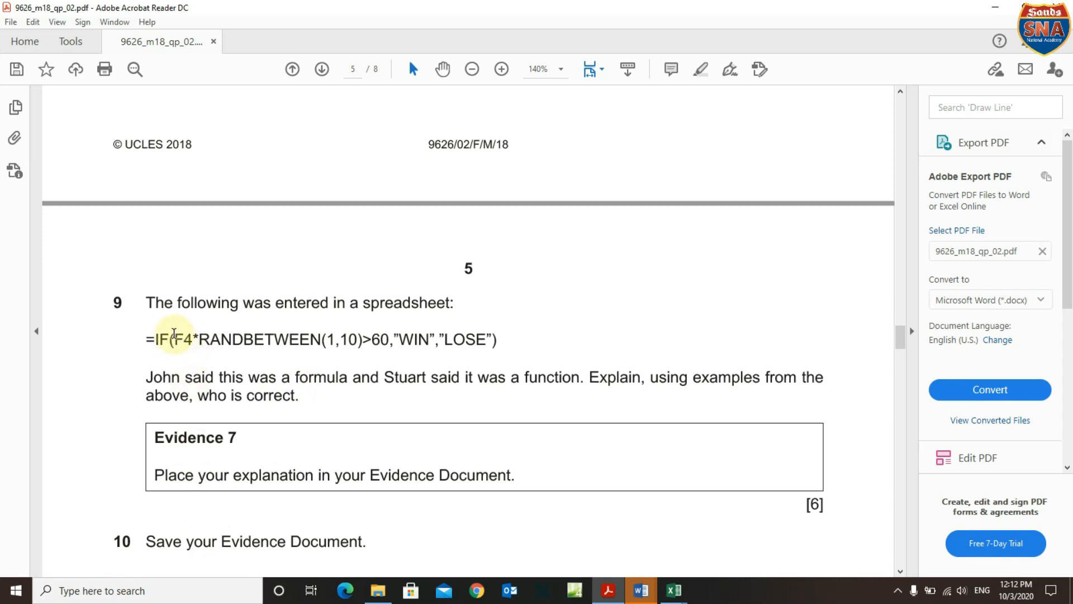
left_click(159, 339)
left_click_drag(158, 340, 504, 331)
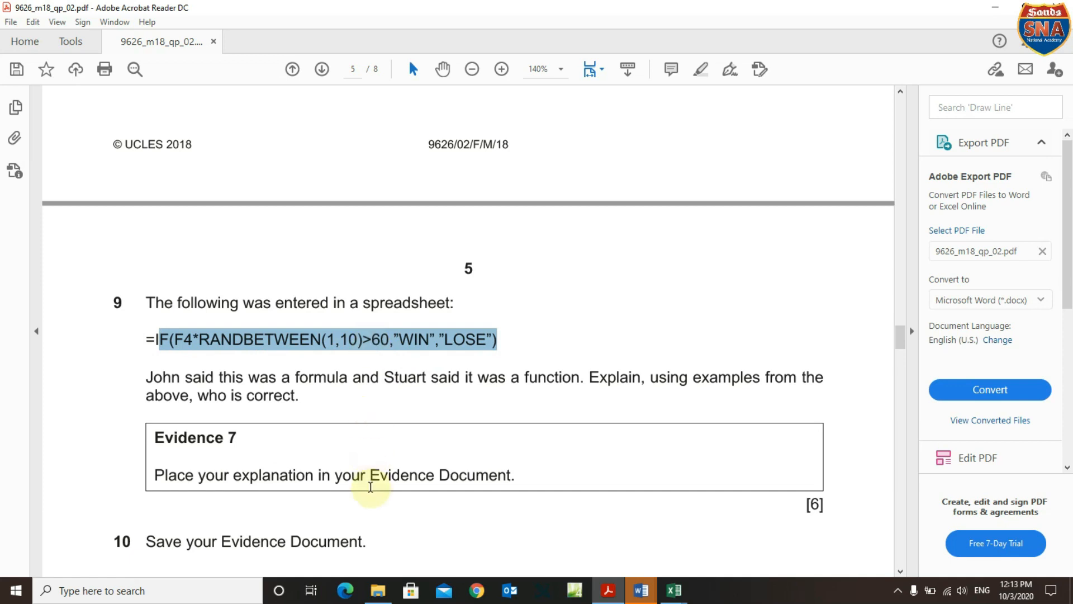
scroll(368, 481, "down", 2)
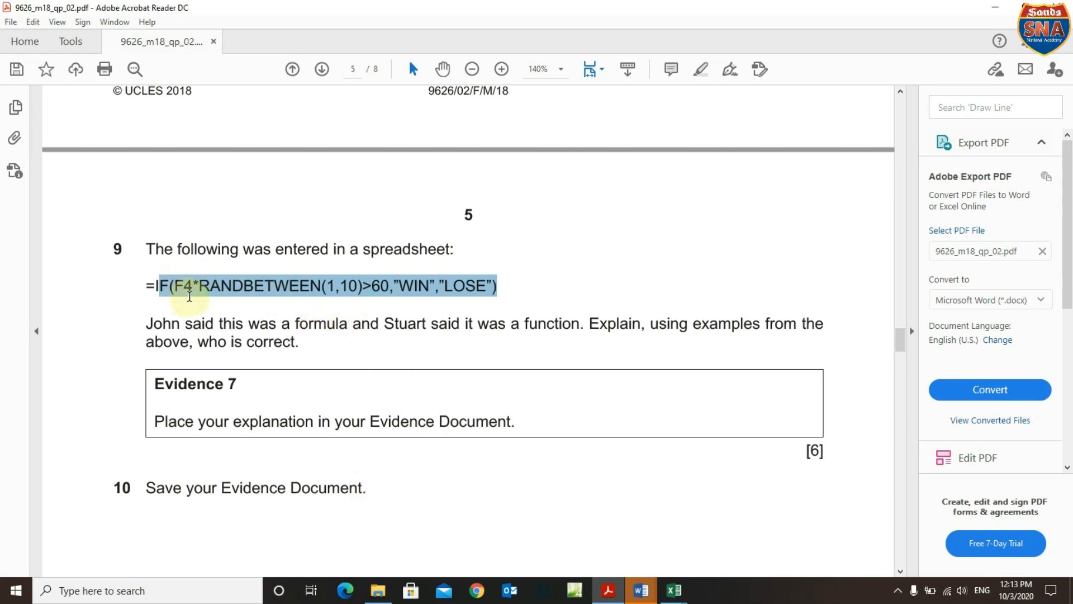
left_click(196, 294)
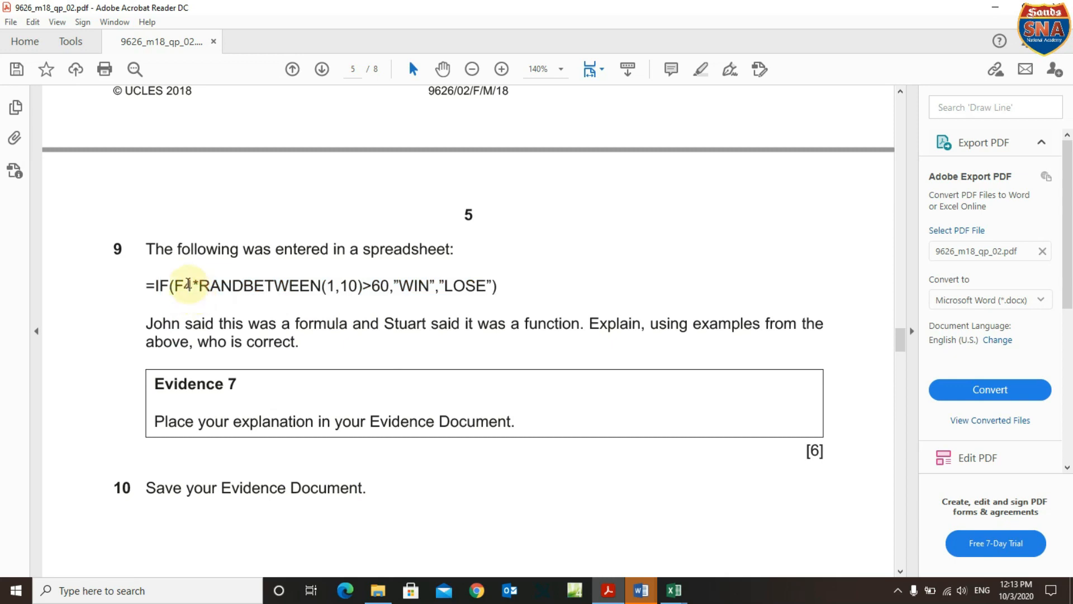
left_click_drag(172, 286, 289, 286)
left_click_drag(174, 286, 507, 295)
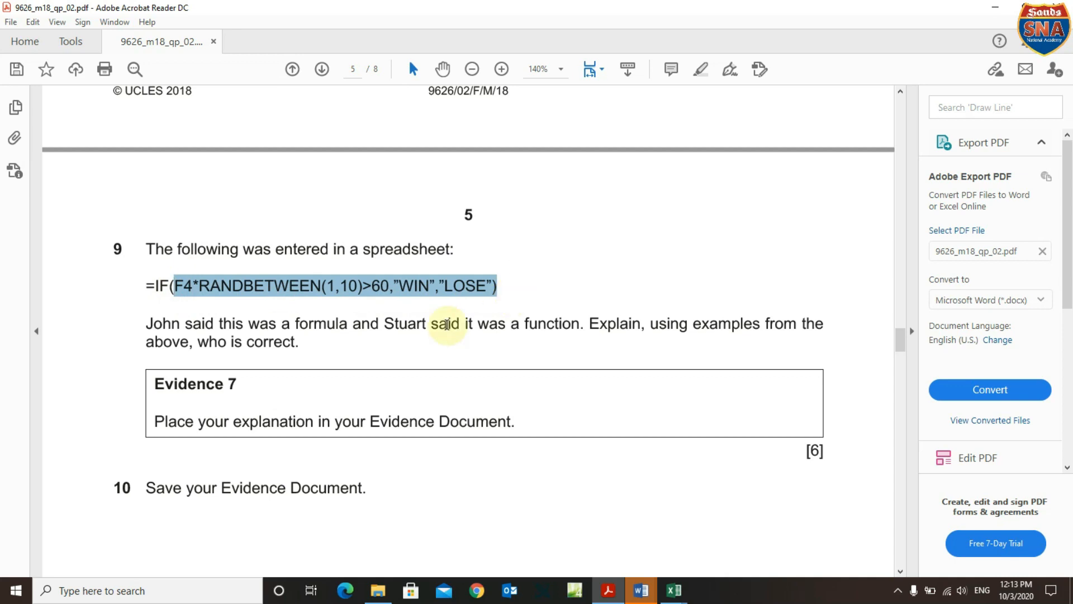
scroll(384, 420, "down", 5)
scroll(385, 420, "down", 3)
scroll(384, 420, "up", 3)
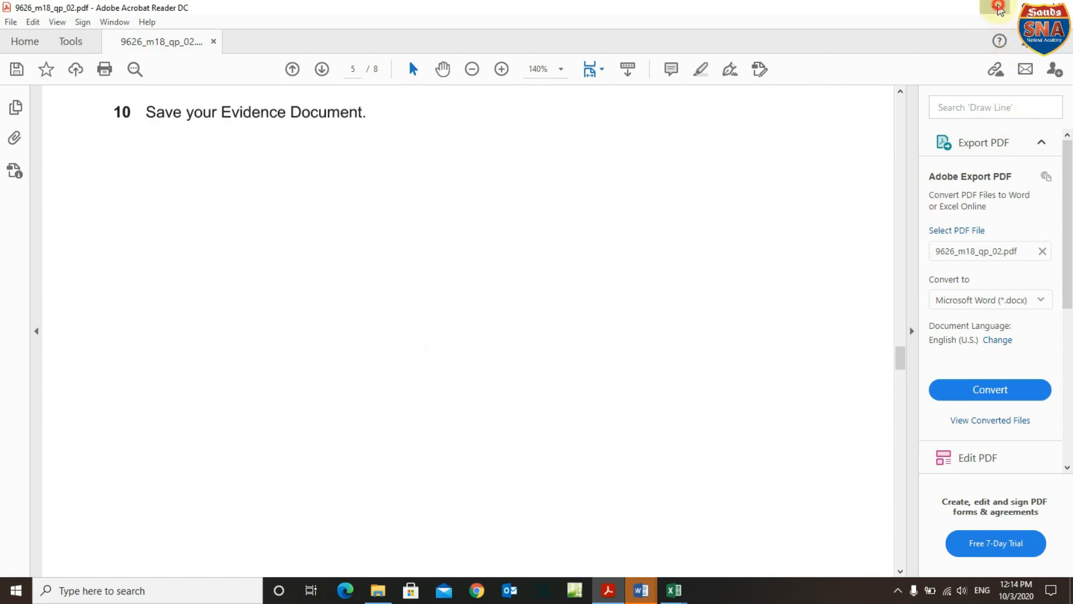
Minimize the exam PDF and all open Word and Excel windows to reach the desktop.
left_click(995, 7)
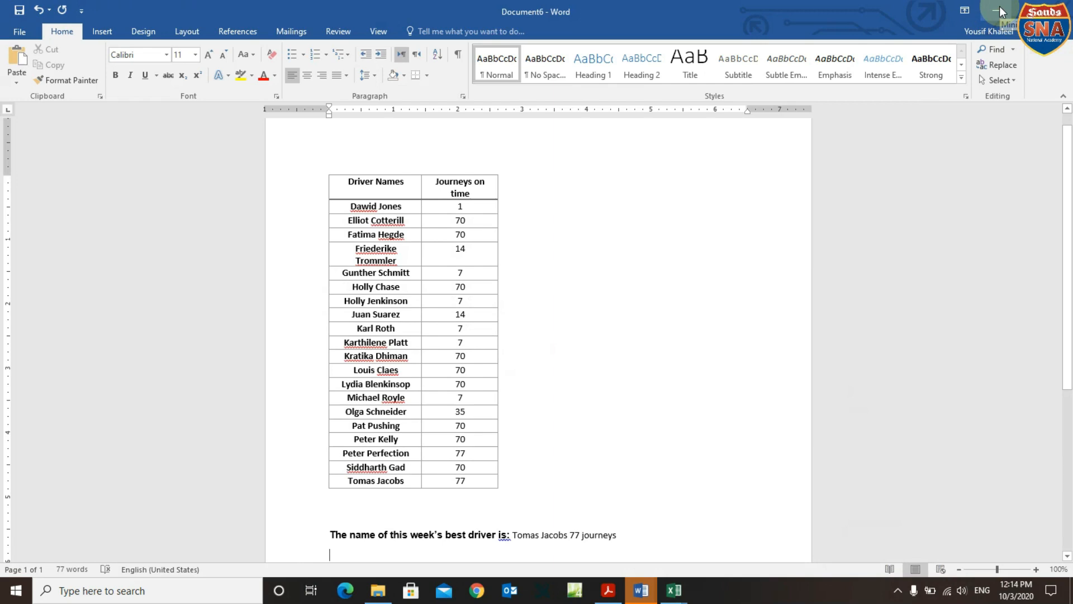
left_click(1000, 9)
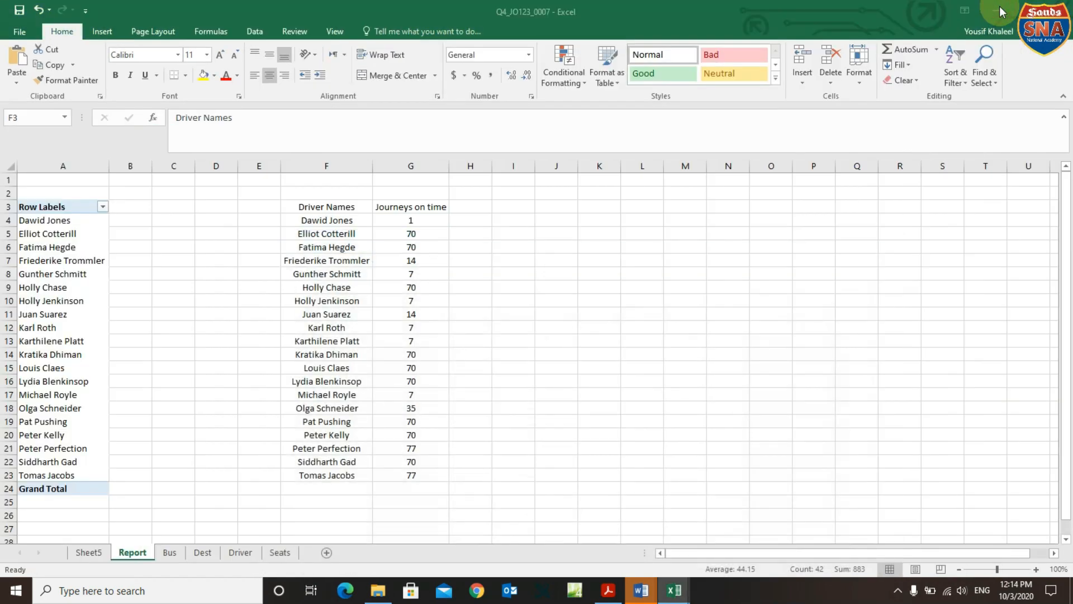
left_click(1000, 9)
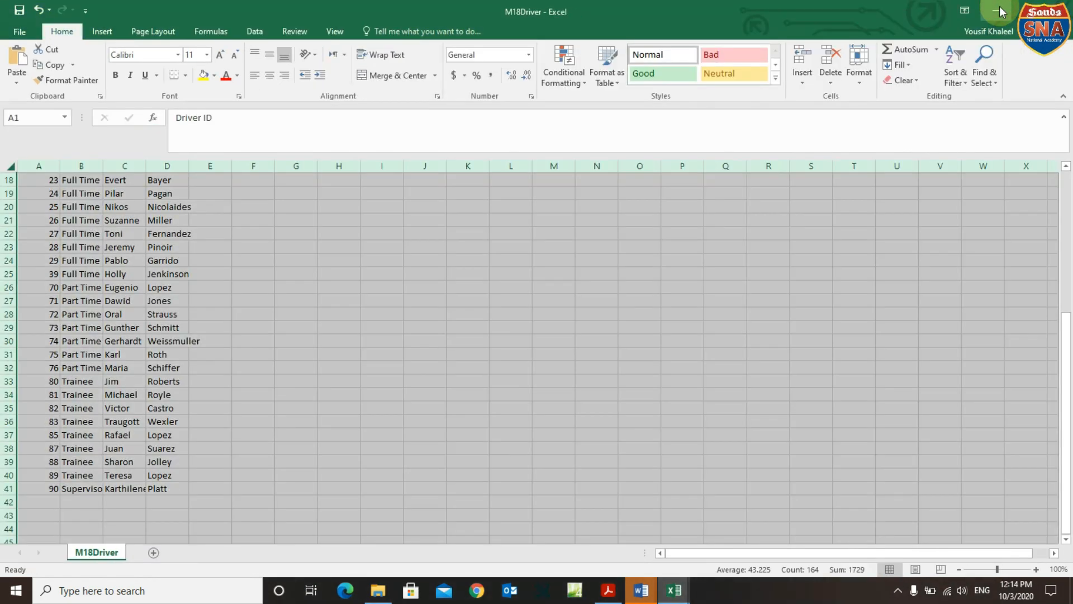
left_click(999, 9)
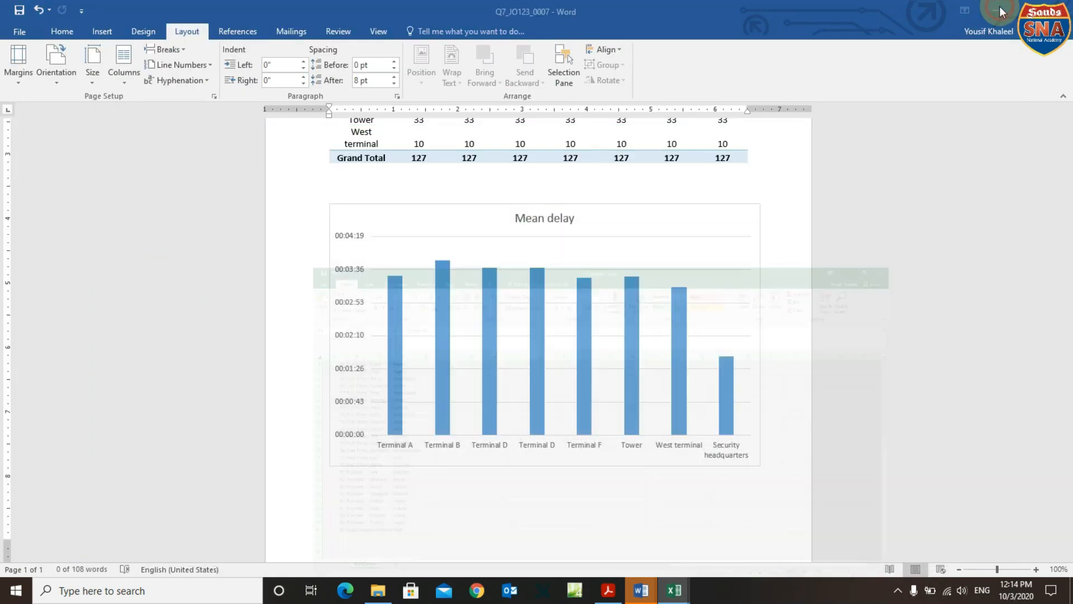
left_click(998, 8)
left_click(999, 10)
left_click(999, 10)
left_click(998, 10)
left_click(997, 10)
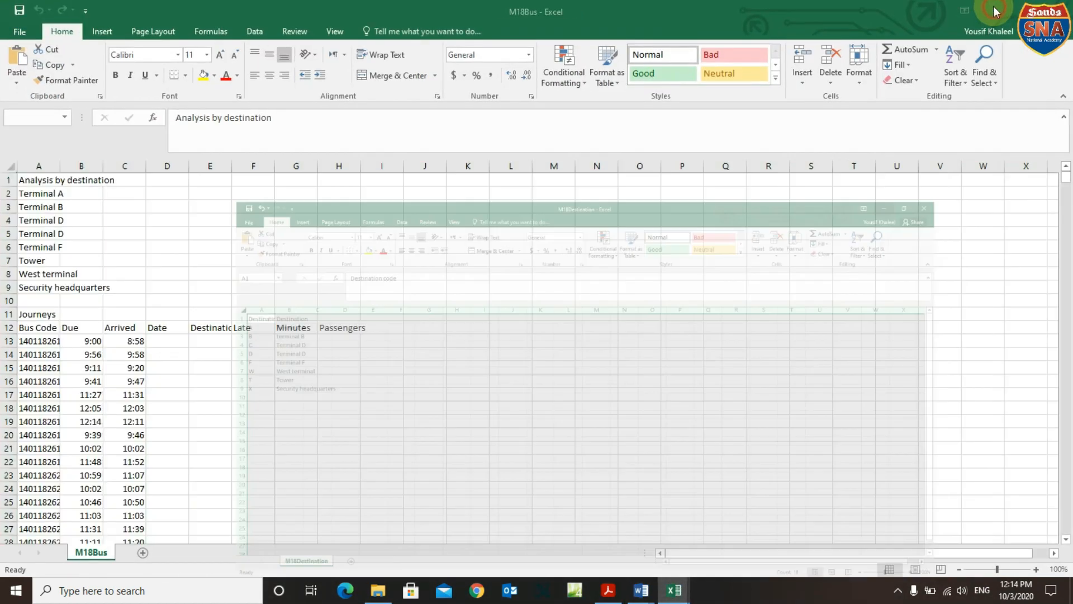
left_click(997, 10)
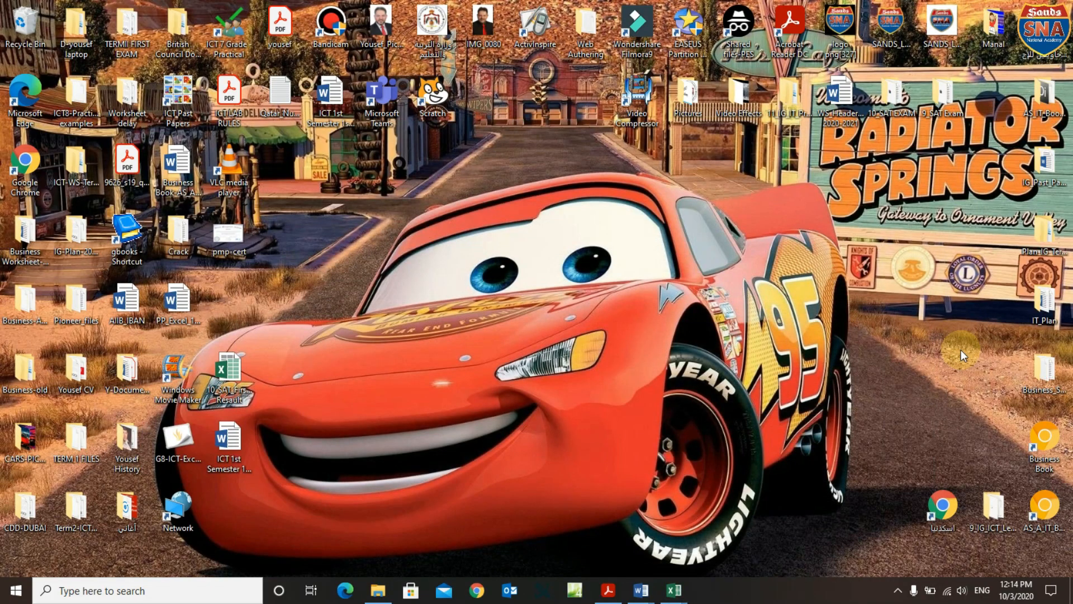
left_click(899, 591)
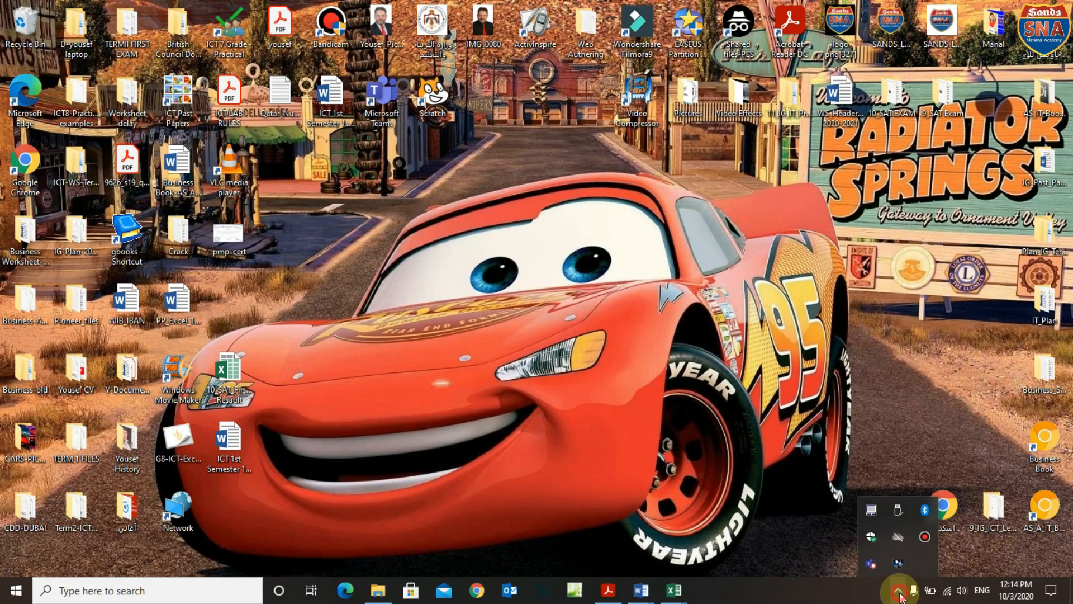
left_click(924, 538)
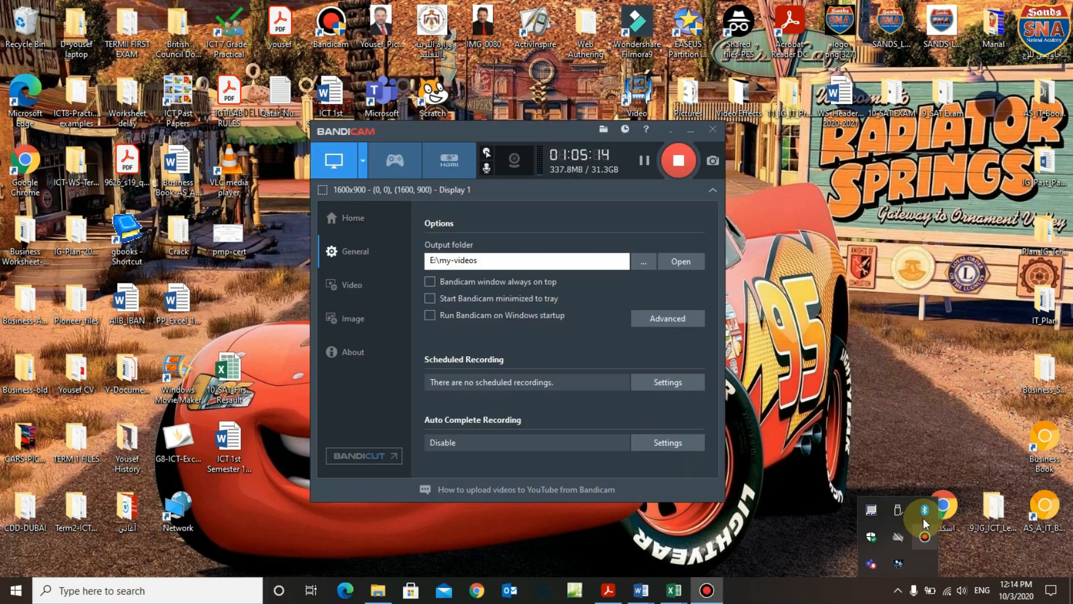
left_click(678, 160)
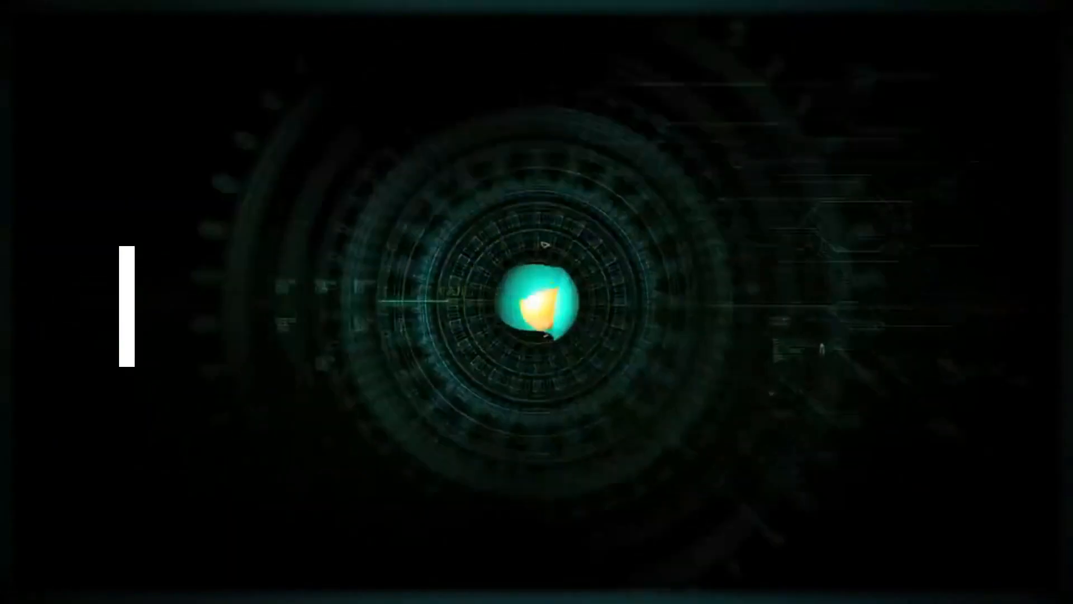